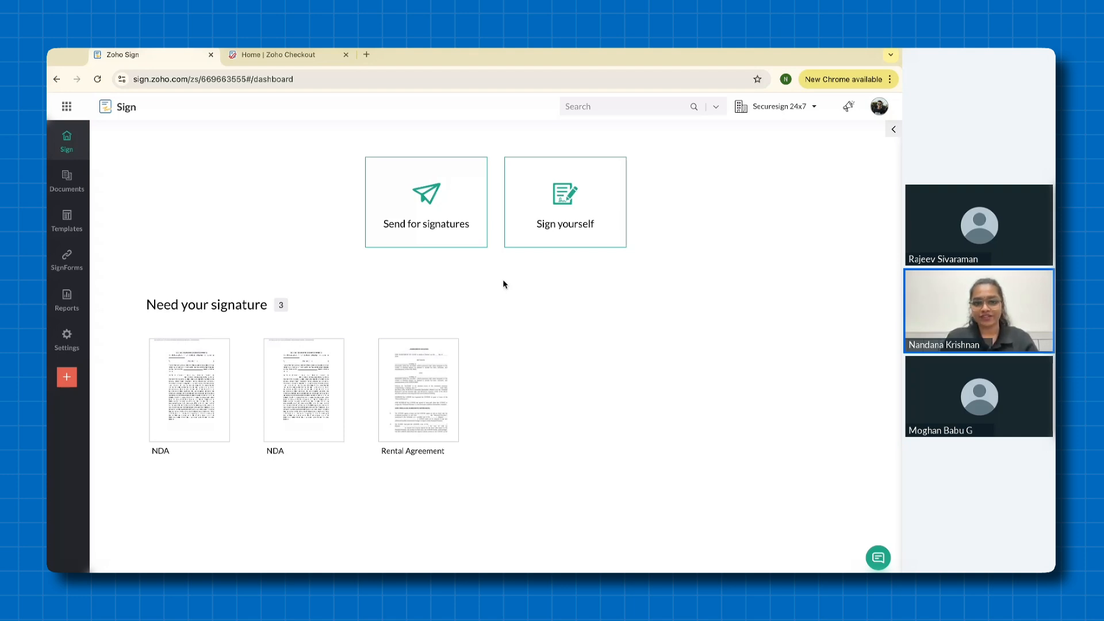
# Step: Start a new send-for-signatures request and upload NDA.png.pdf from the desktop's Sample Docs folder
pyautogui.click(439, 223)
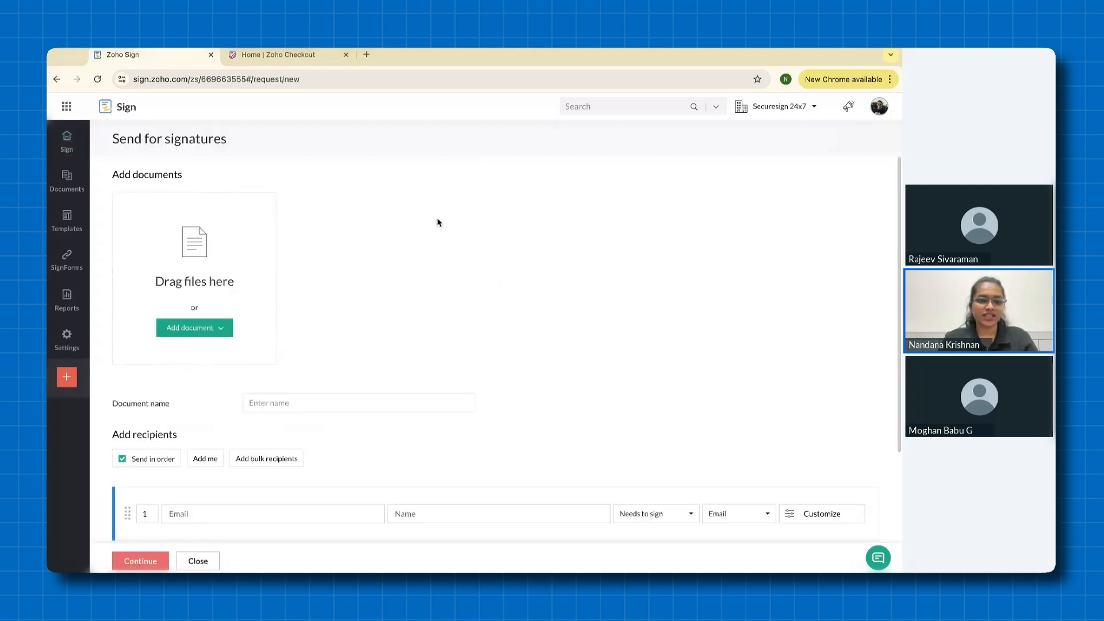
pyautogui.click(187, 330)
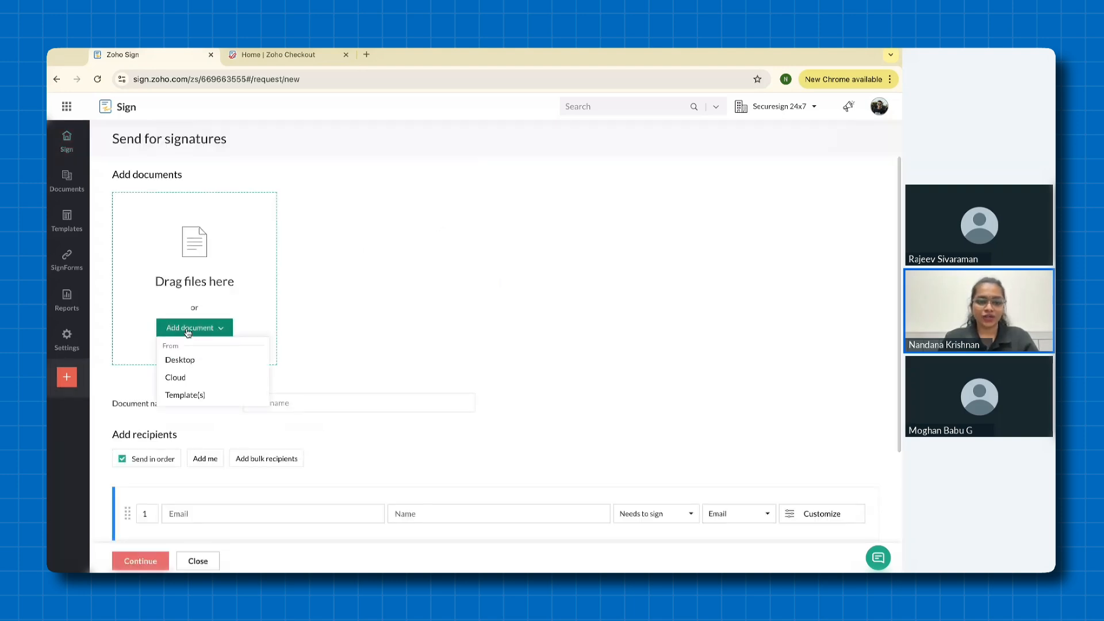
pyautogui.click(205, 360)
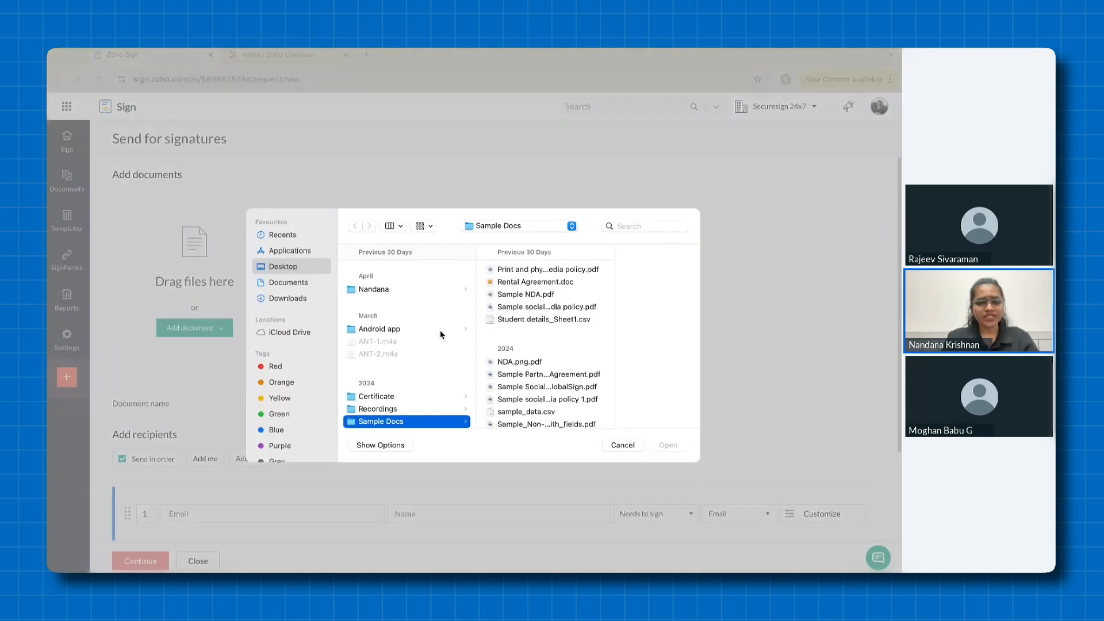
pyautogui.click(533, 362)
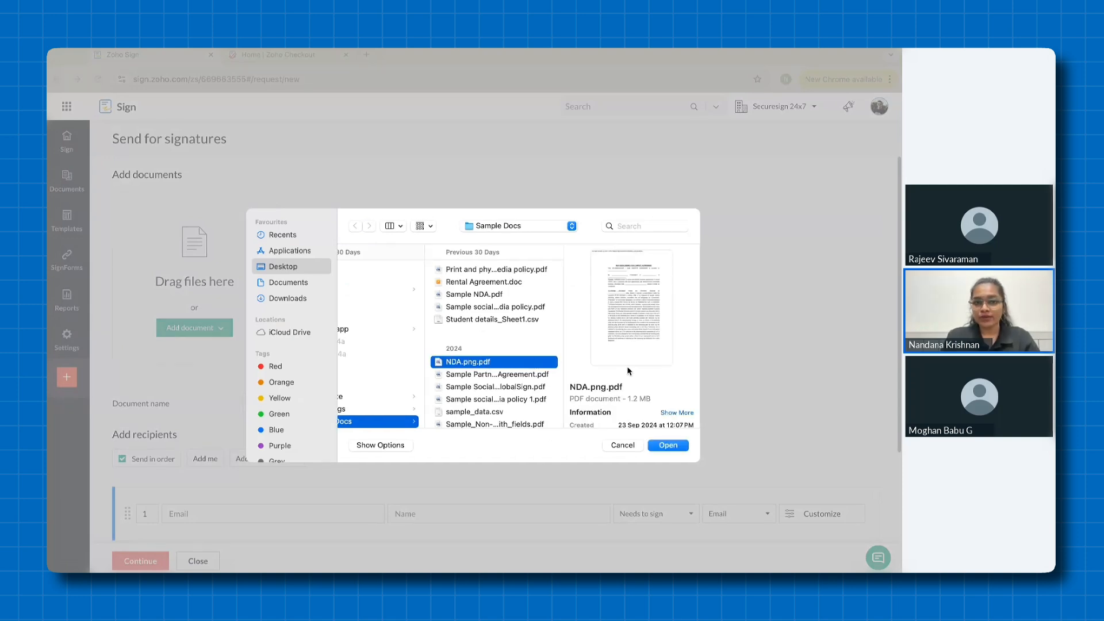
pyautogui.click(668, 445)
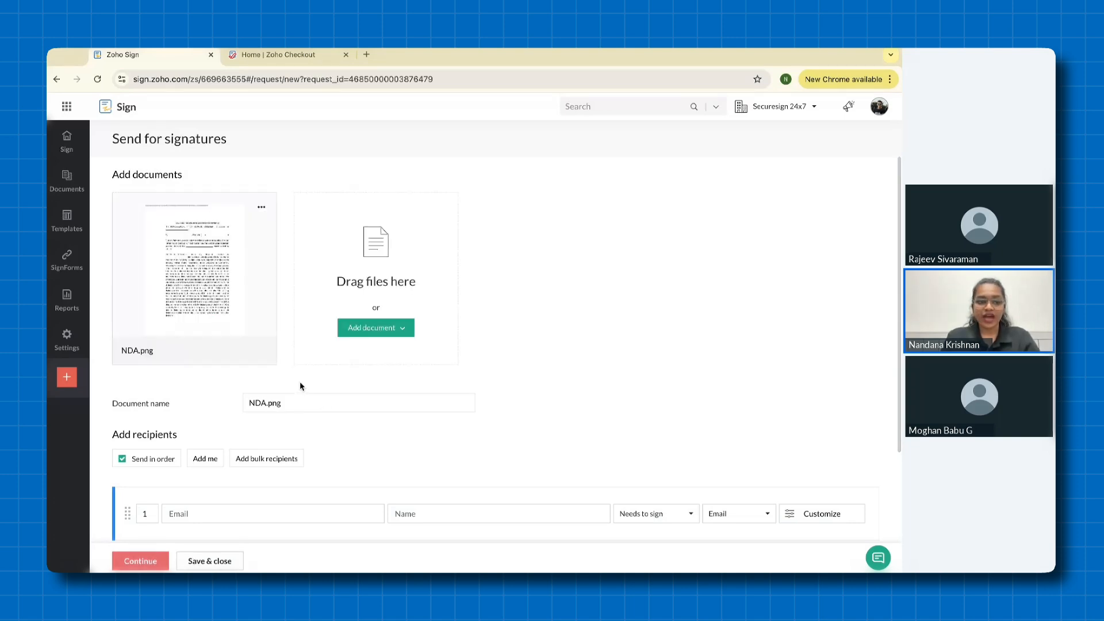
# Step: Rename the document as NDA
pyautogui.click(266, 402)
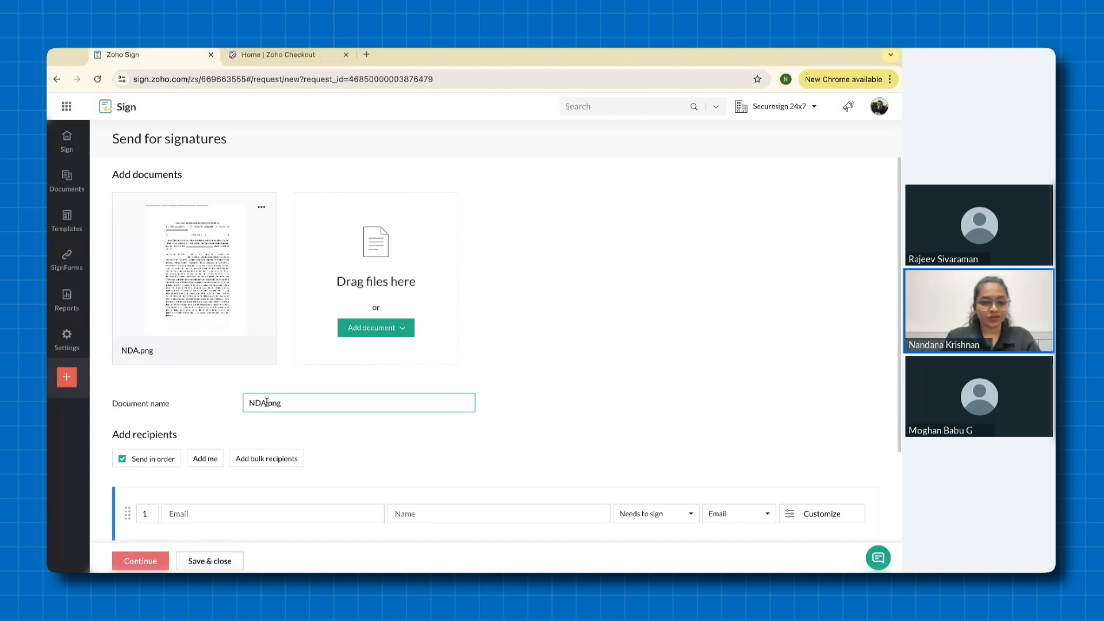
pyautogui.moveTo(266, 403); pyautogui.dragTo(302, 403)
pyautogui.press('BackSpace')
pyautogui.click(308, 428)
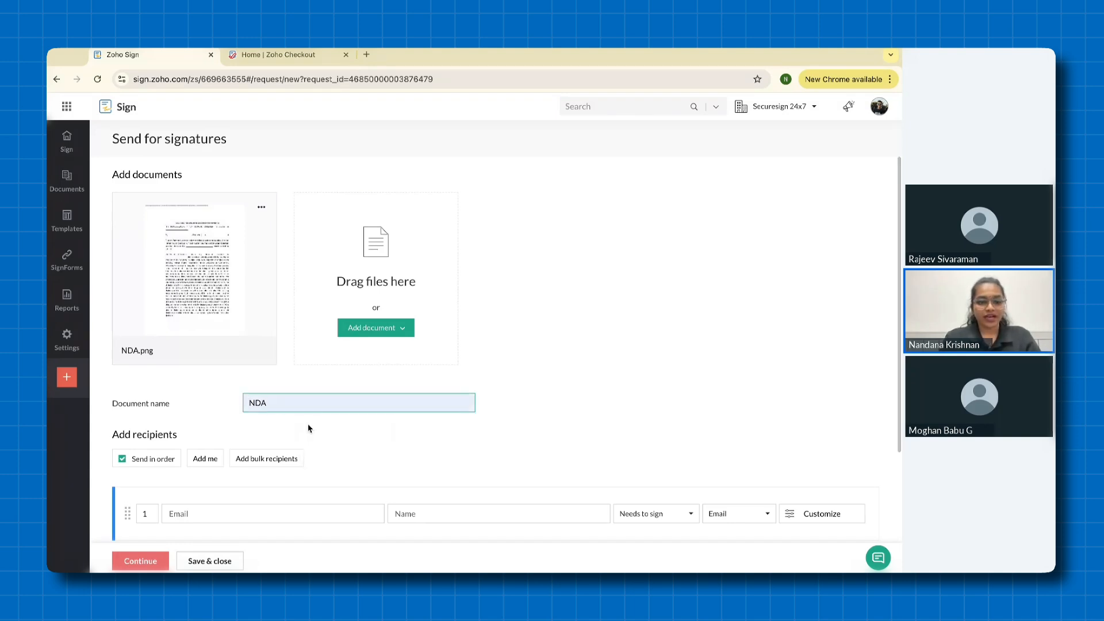
# Step: Fill in the first recipient's email and name by choosing the first matching contact suggestion
pyautogui.scroll(-2, 322, 411)
pyautogui.scroll(-1, 331, 394)
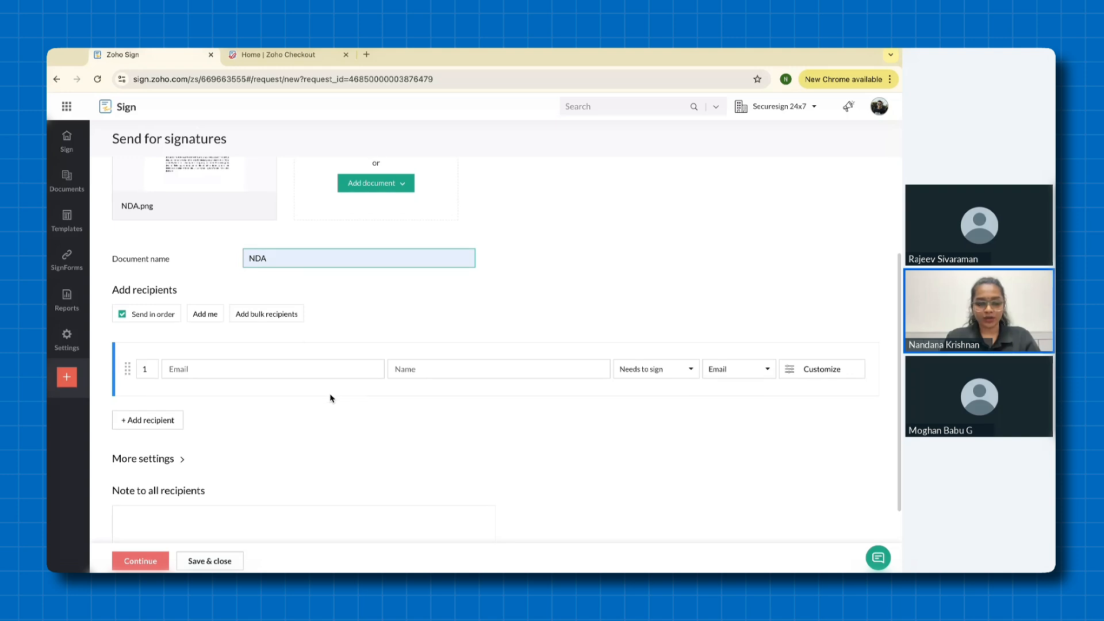
pyautogui.scroll(-2, 228, 278)
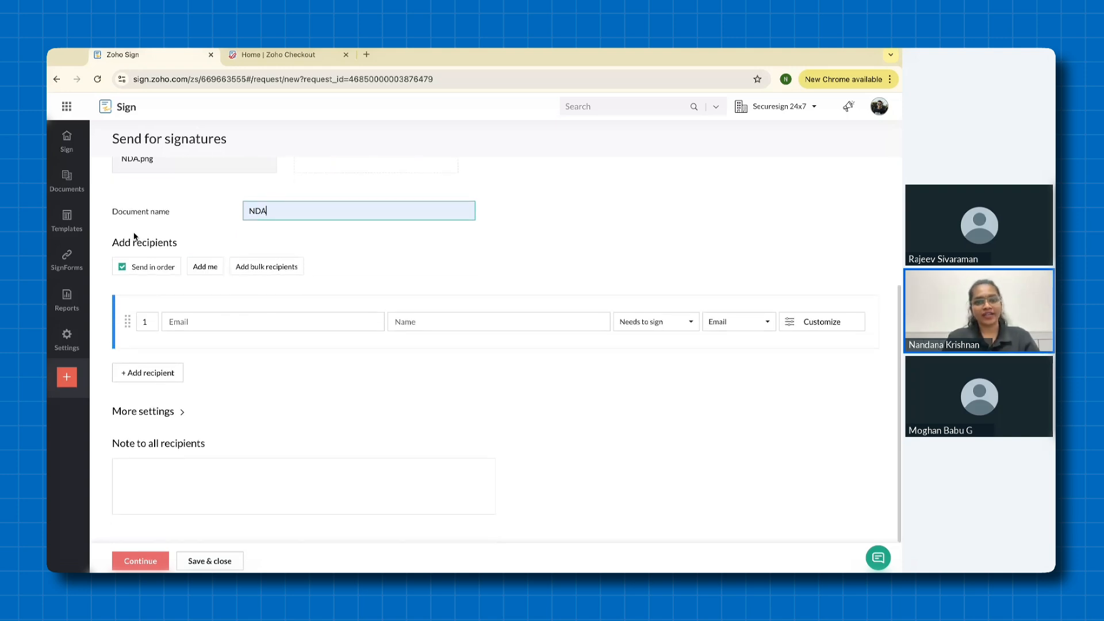
pyautogui.click(243, 323)
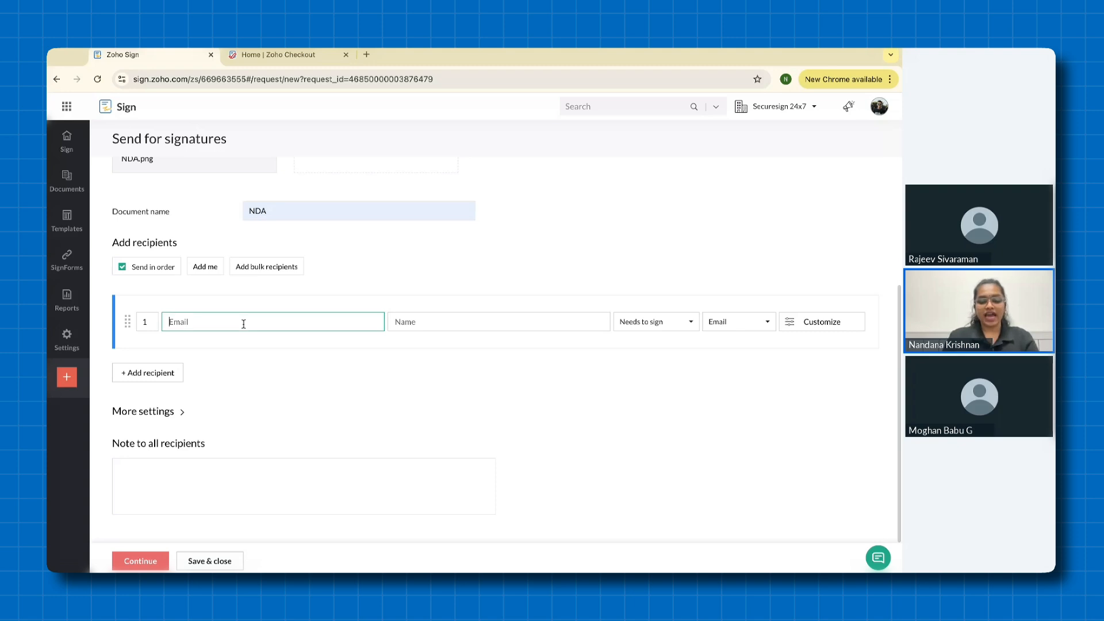
pyautogui.write('bar')
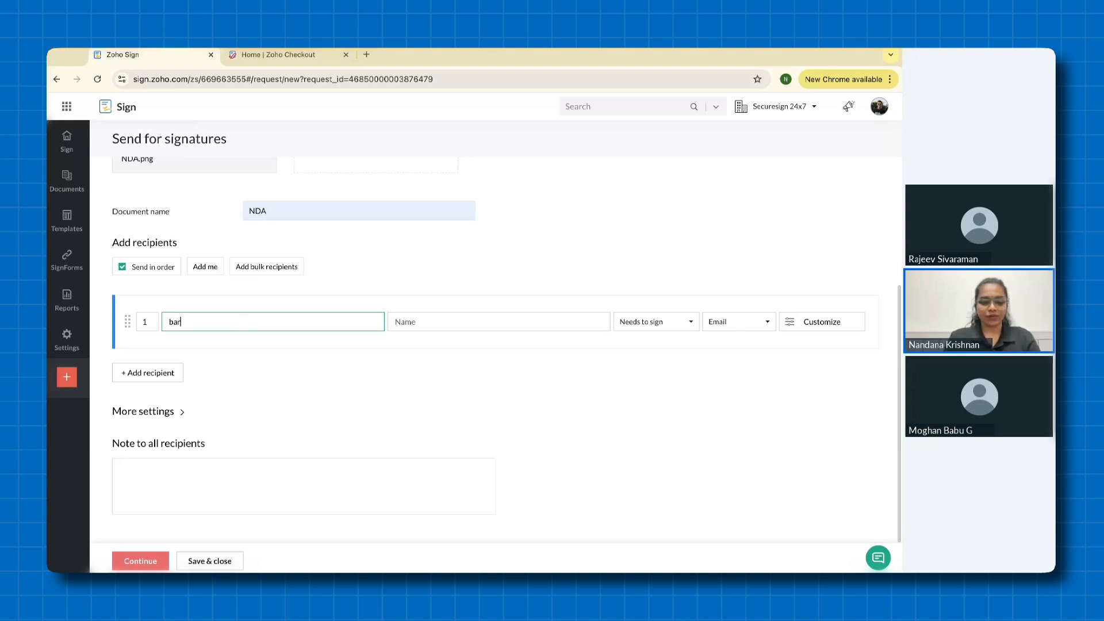
pyautogui.write('ba')
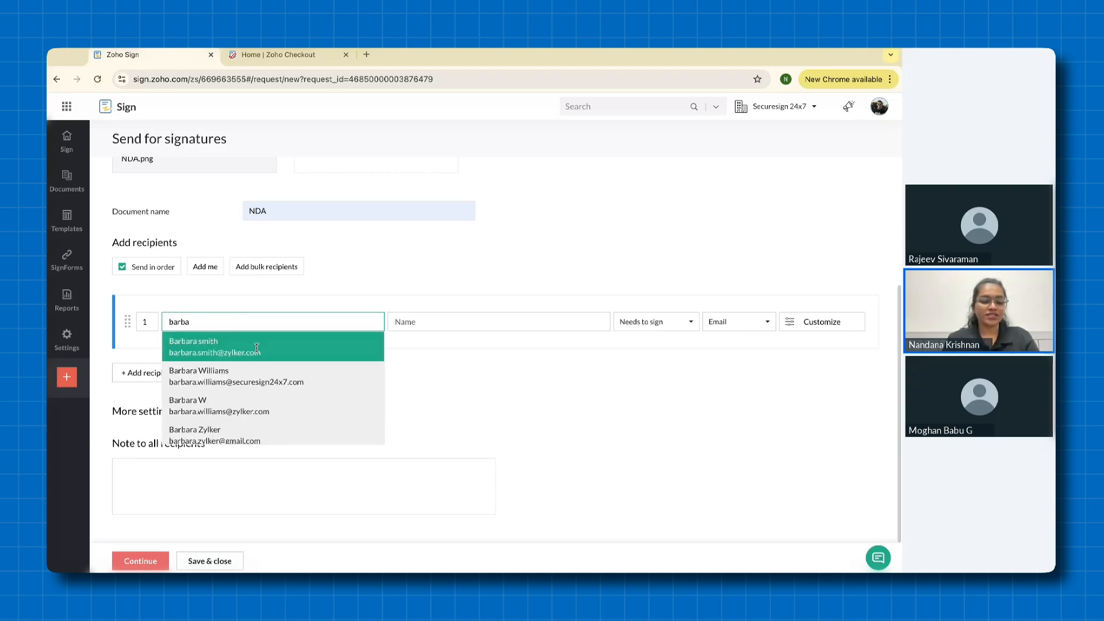
pyautogui.click(257, 348)
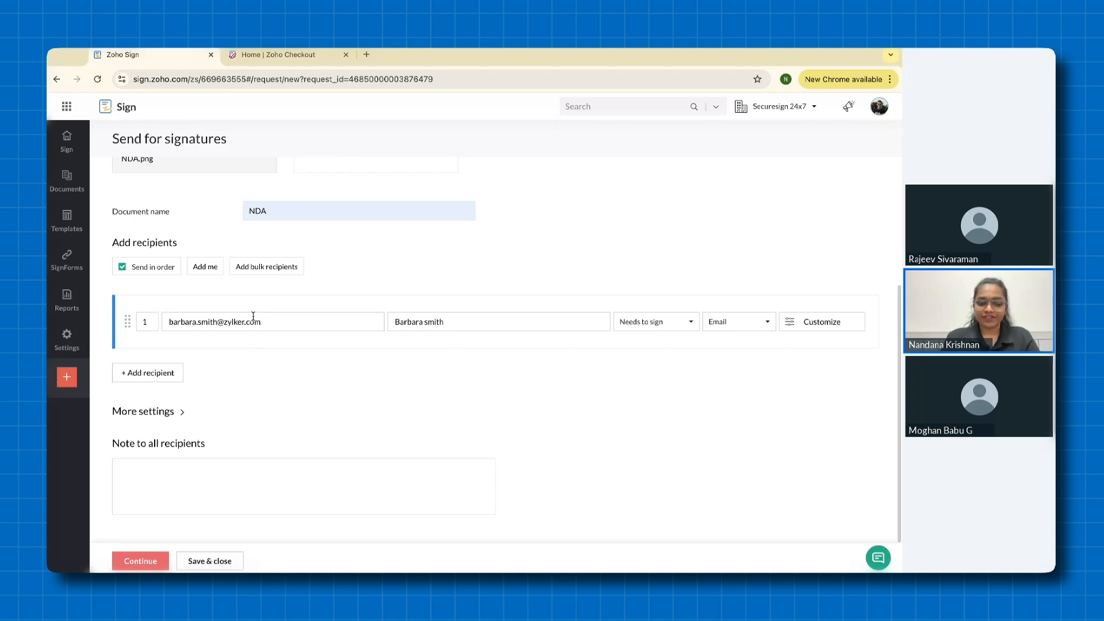
# Step: Add a second recipient from the saved contact suggestions and add yourself as the third recipient
pyautogui.click(155, 375)
pyautogui.click(197, 395)
pyautogui.write('dave')
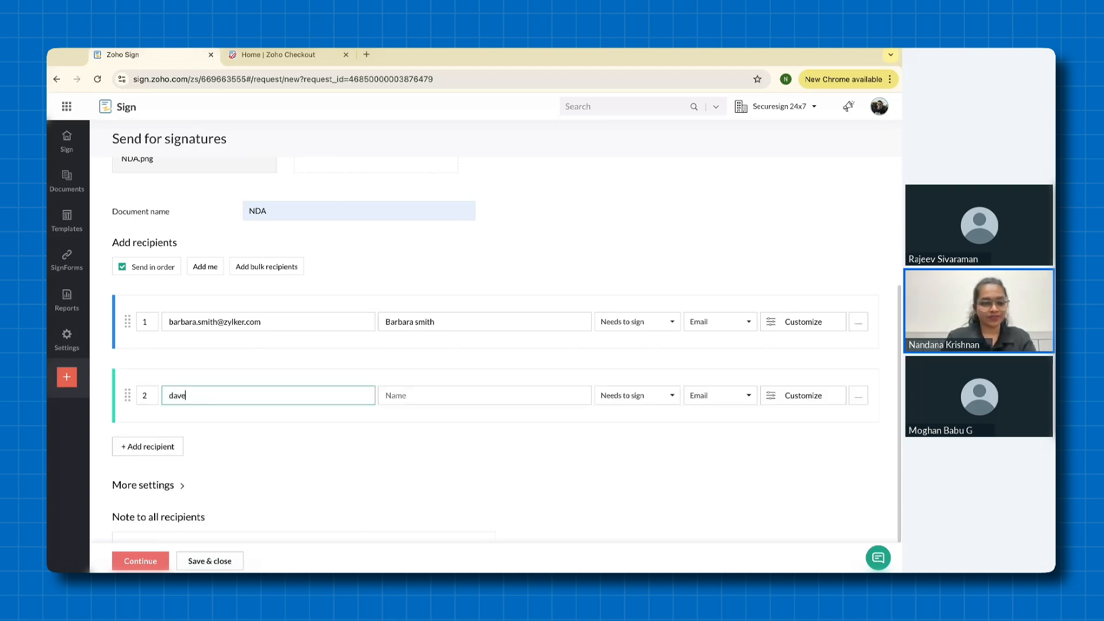
pyautogui.click(220, 413)
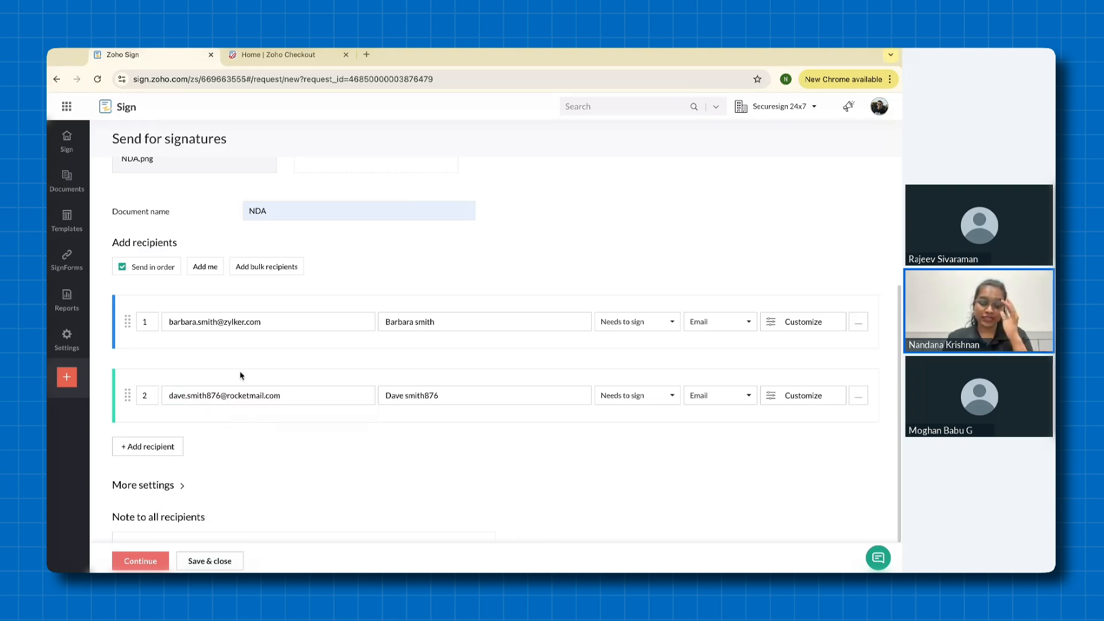
pyautogui.click(208, 271)
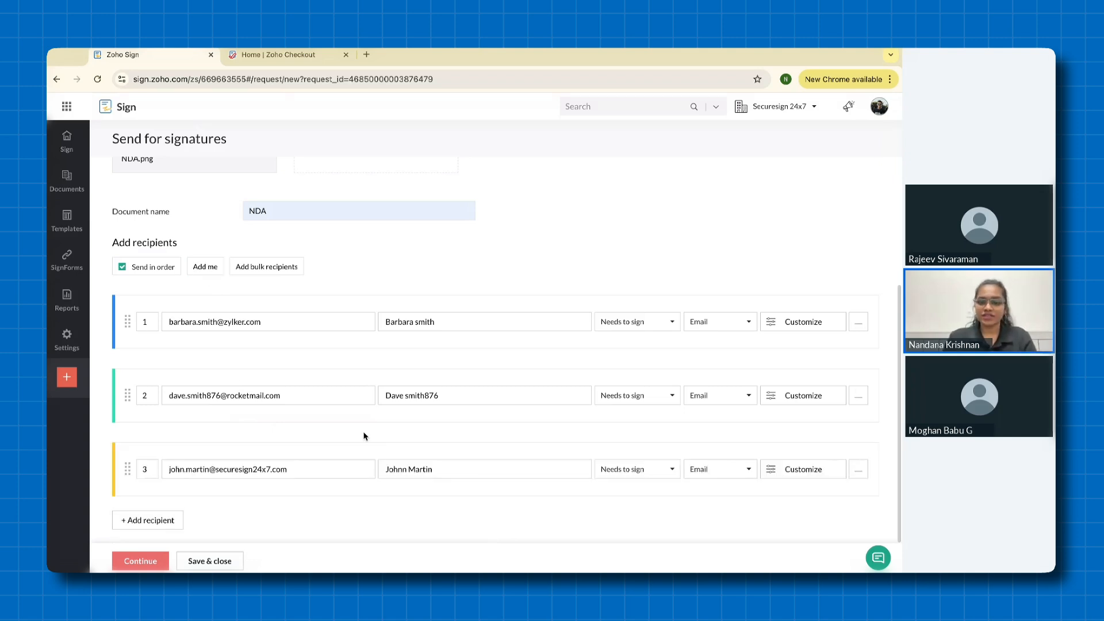
# Step: Move the third recipient up to second place in the signing order
pyautogui.scroll(-1, 388, 503)
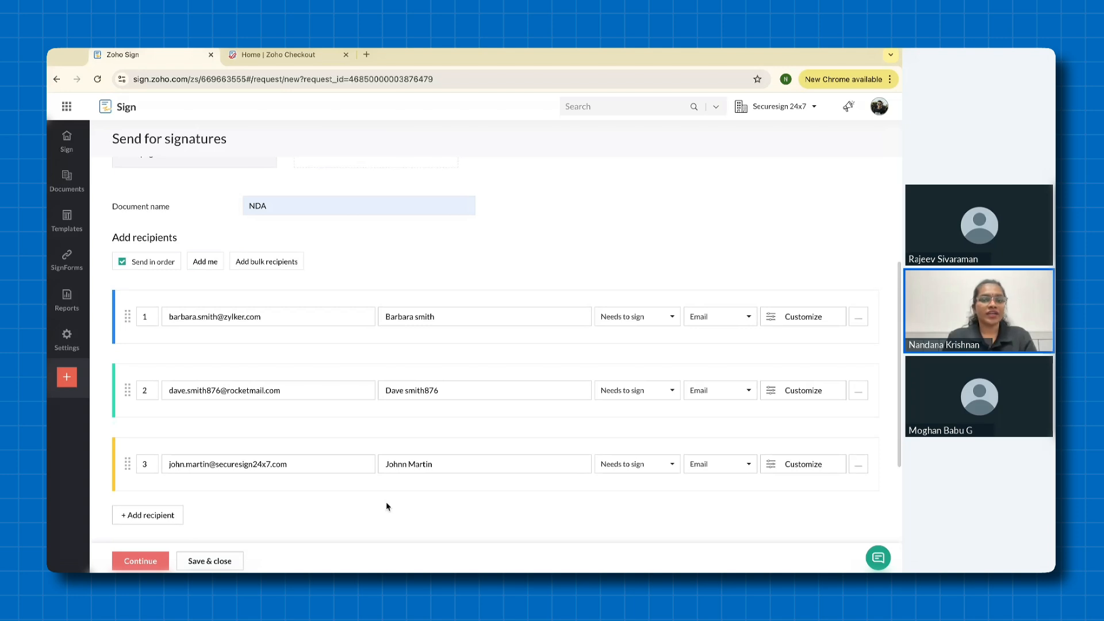
pyautogui.scroll(-1, 387, 506)
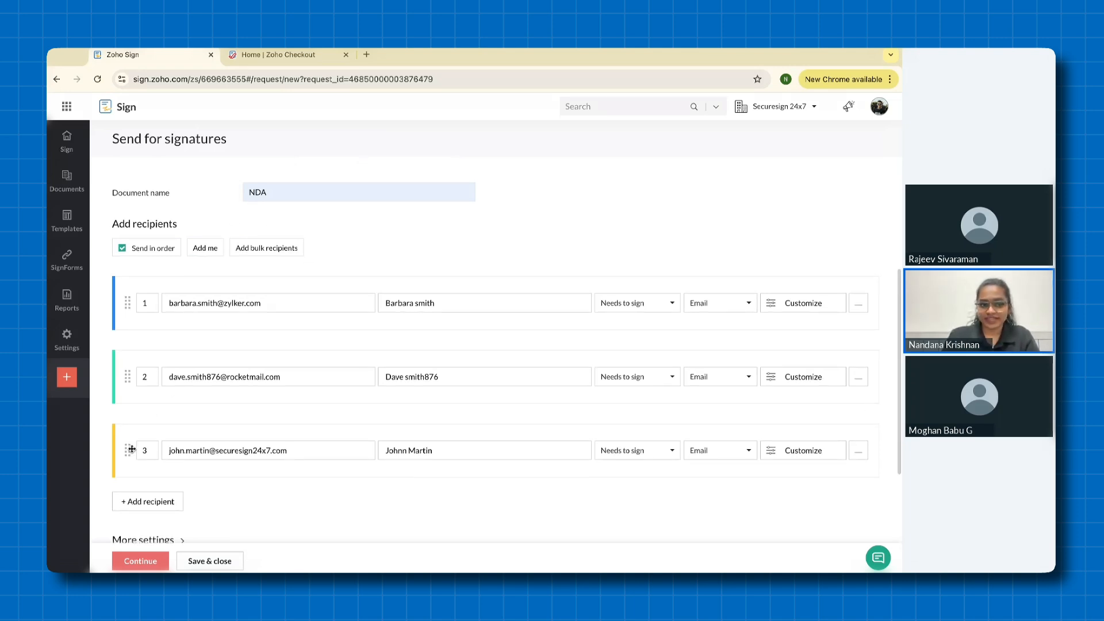
pyautogui.moveTo(132, 455); pyautogui.dragTo(127, 379)
# Step: Swap the first two recipients by setting the second one's order number to 1 and the first one's to 2
pyautogui.click(139, 376)
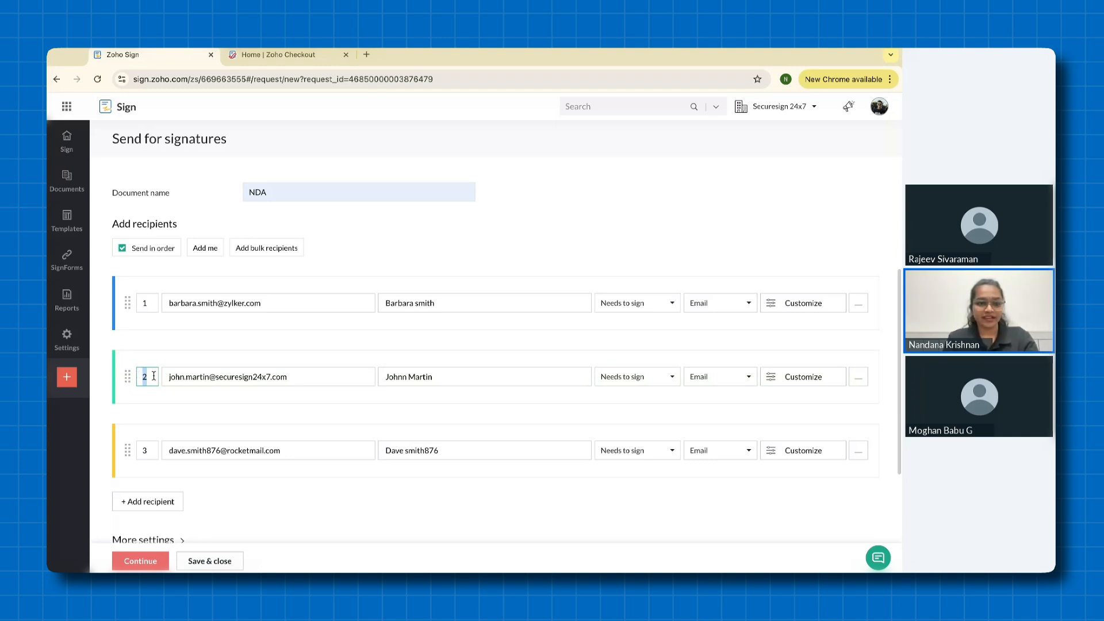
pyautogui.write('1')
pyautogui.click(146, 303)
pyautogui.write('2')
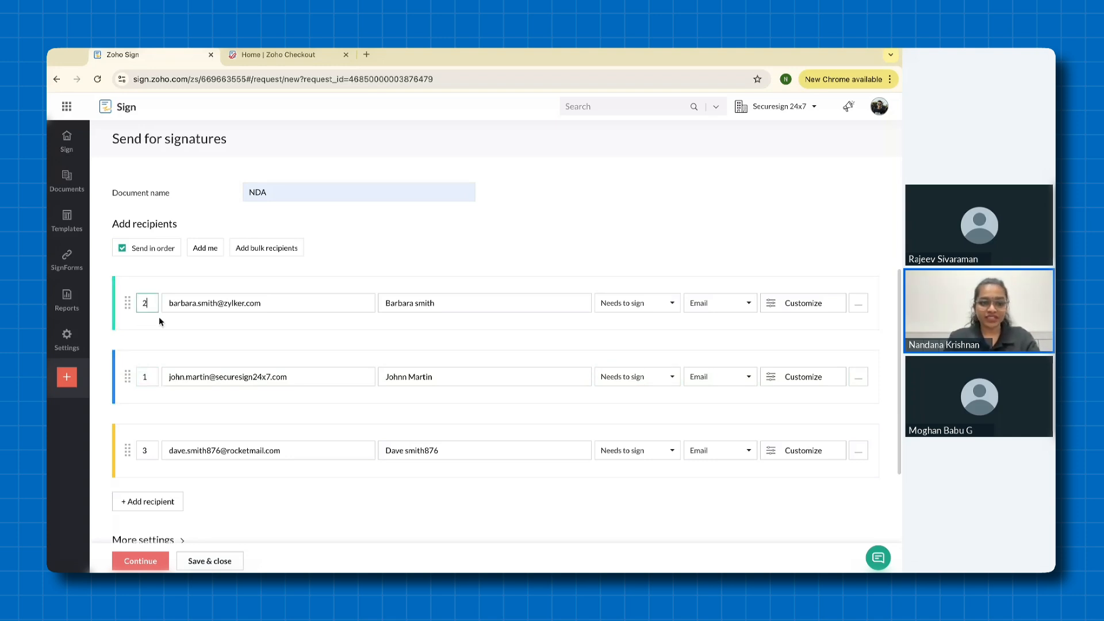
pyautogui.click(243, 502)
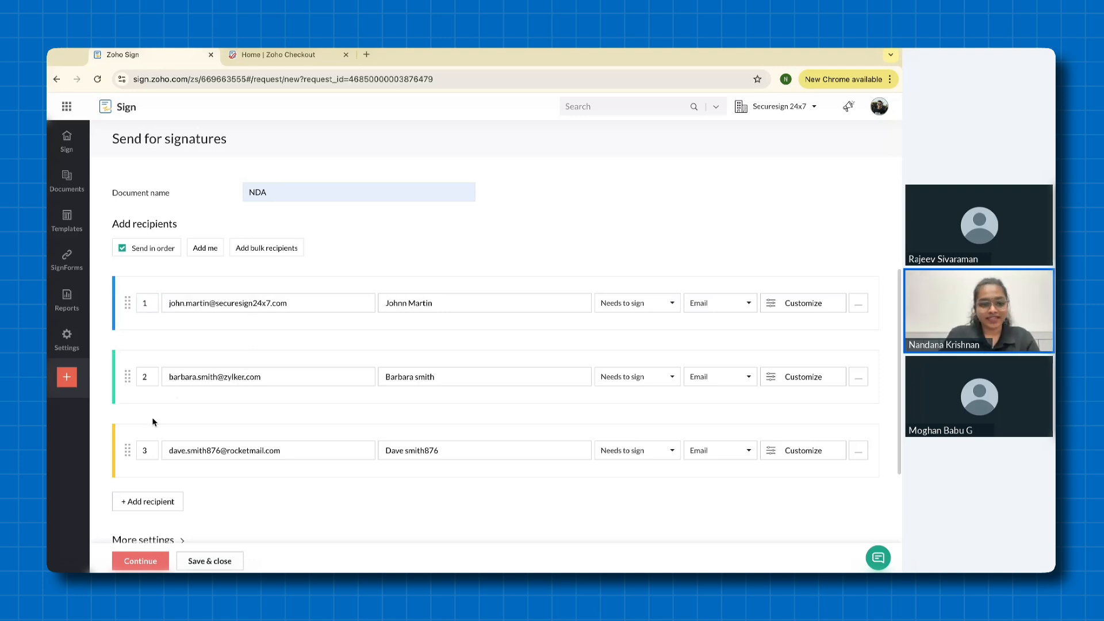
# Step: Set the third recipient's order number to 2, and remove that recipient from the request
pyautogui.click(153, 450)
pyautogui.press('BackSpace')
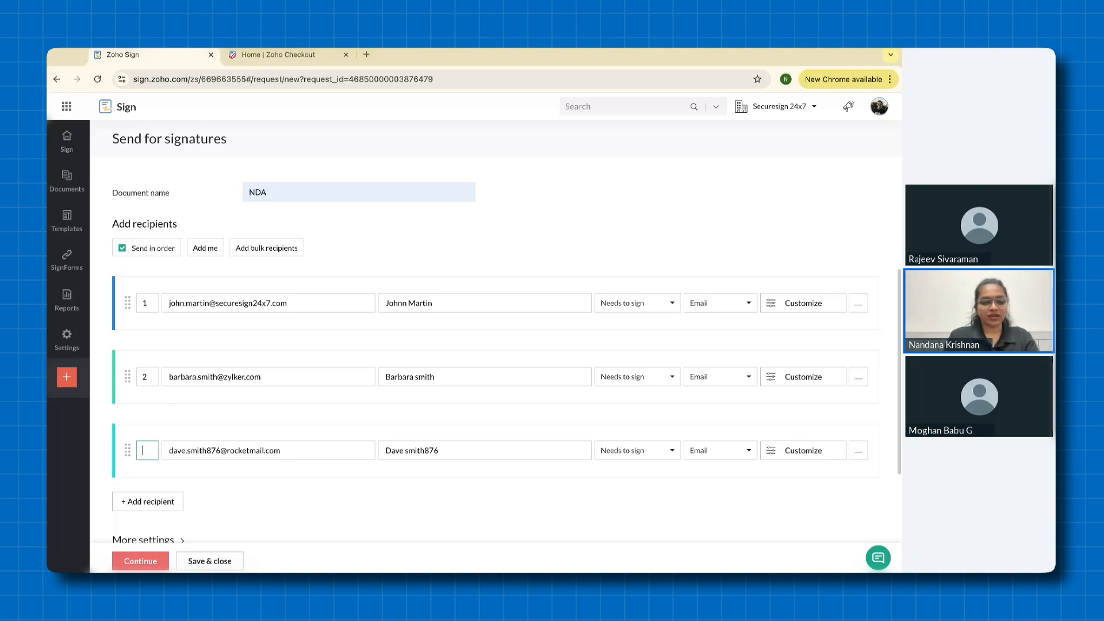
pyautogui.write('2')
pyautogui.click(267, 512)
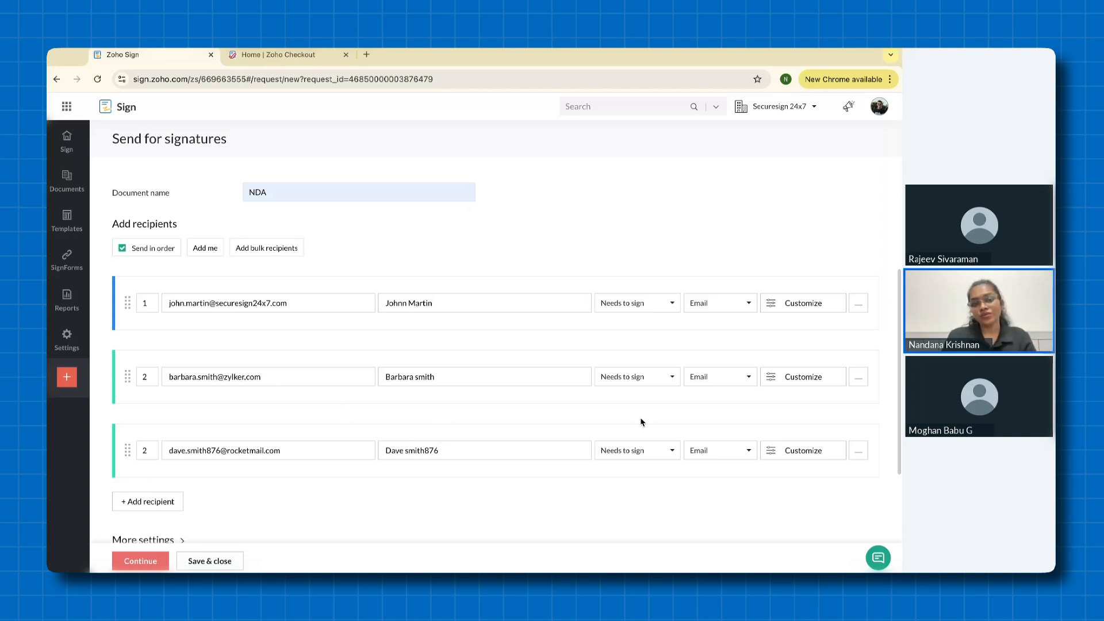
pyautogui.click(857, 451)
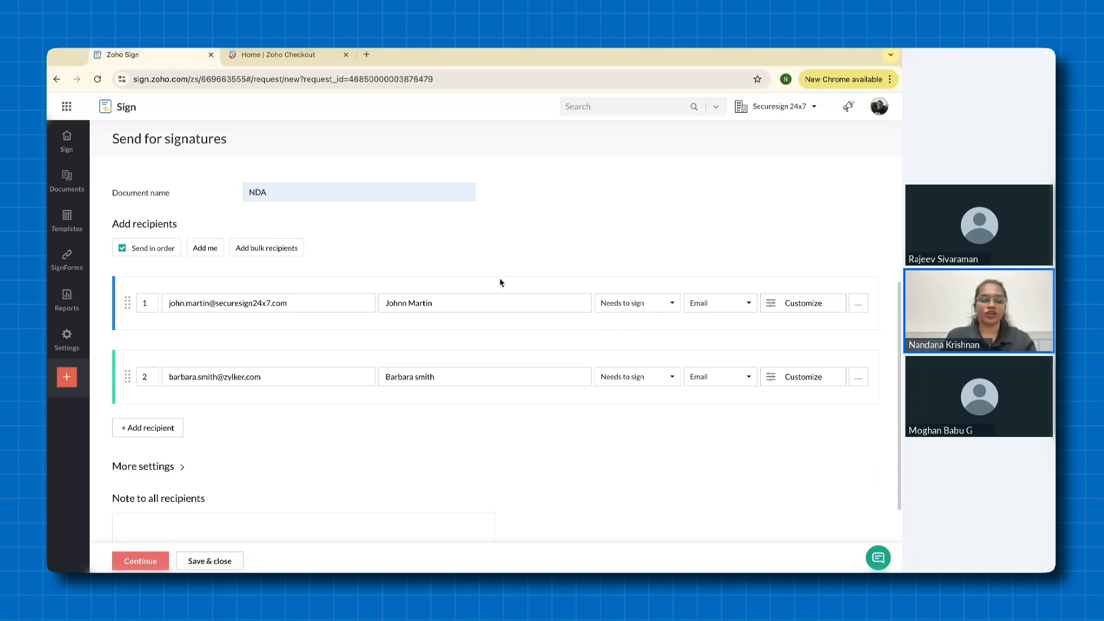
# Step: Turn off sending in order for the recipients and turn it back on
pyautogui.click(122, 250)
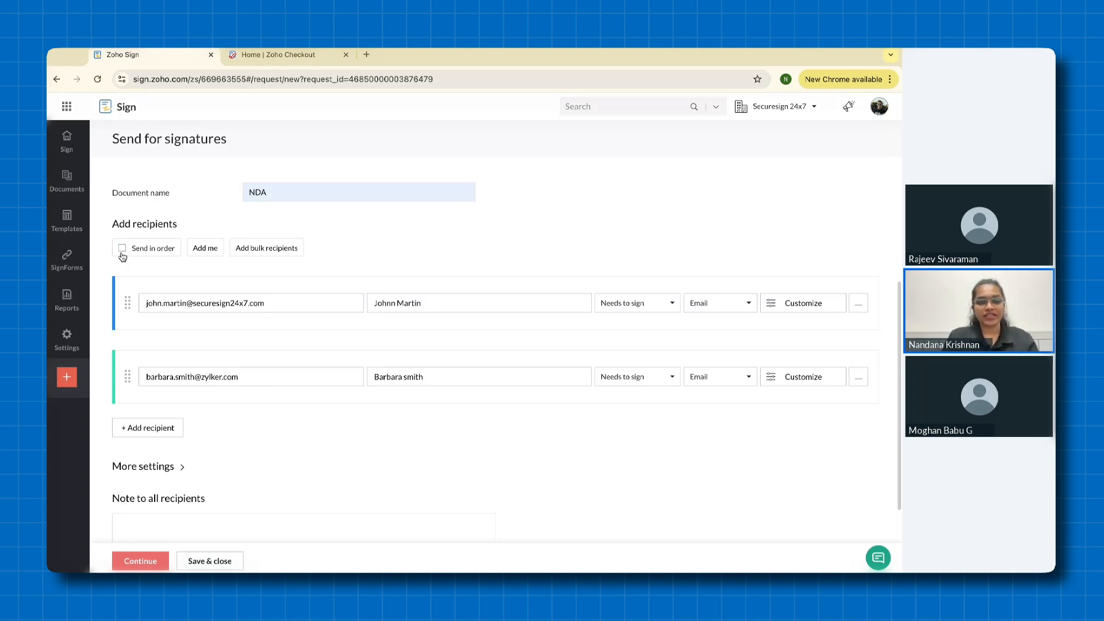
pyautogui.click(121, 253)
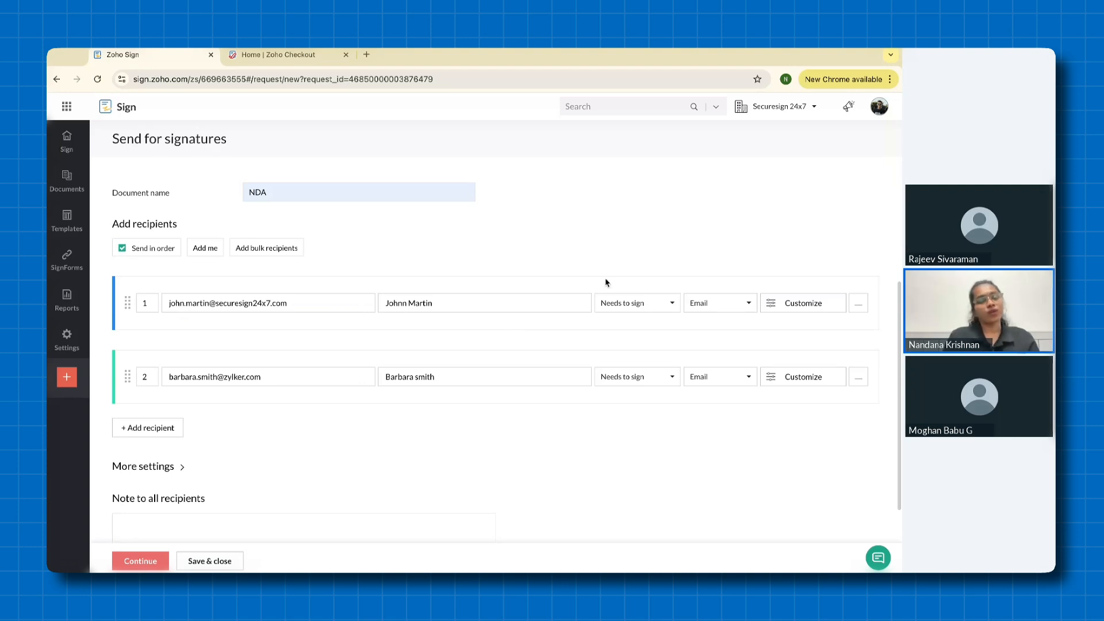
# Step: Examine the first recipient's role and link delivery options, keeping Needs to sign and Email
pyautogui.click(630, 303)
pyautogui.scroll(-1, 636, 357)
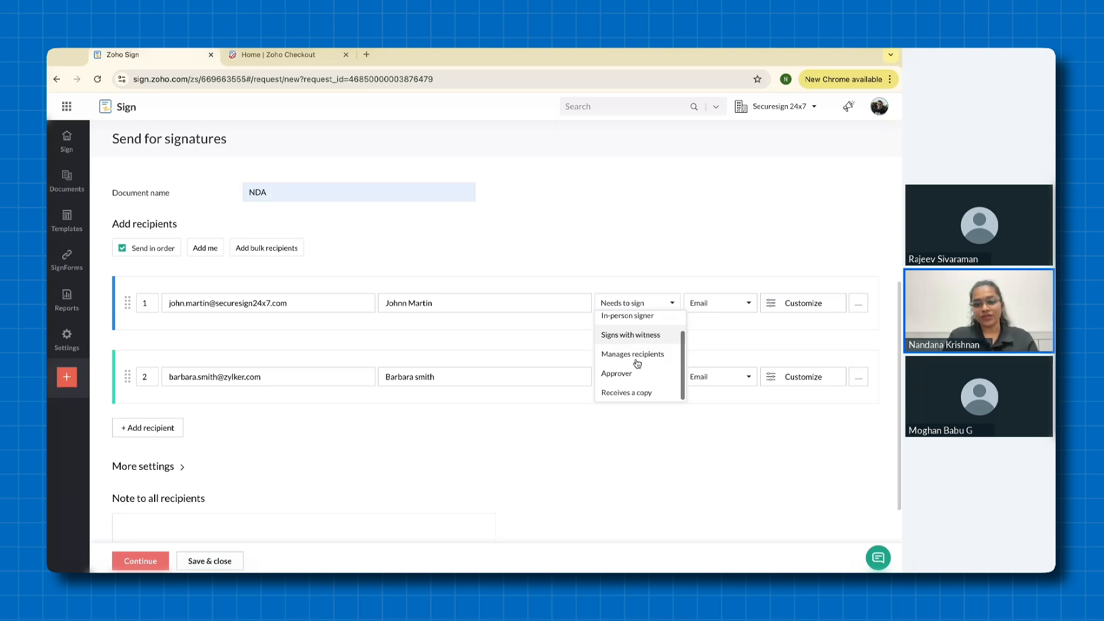
pyautogui.scroll(1, 637, 361)
pyautogui.scroll(-1, 637, 362)
pyautogui.scroll(1, 637, 362)
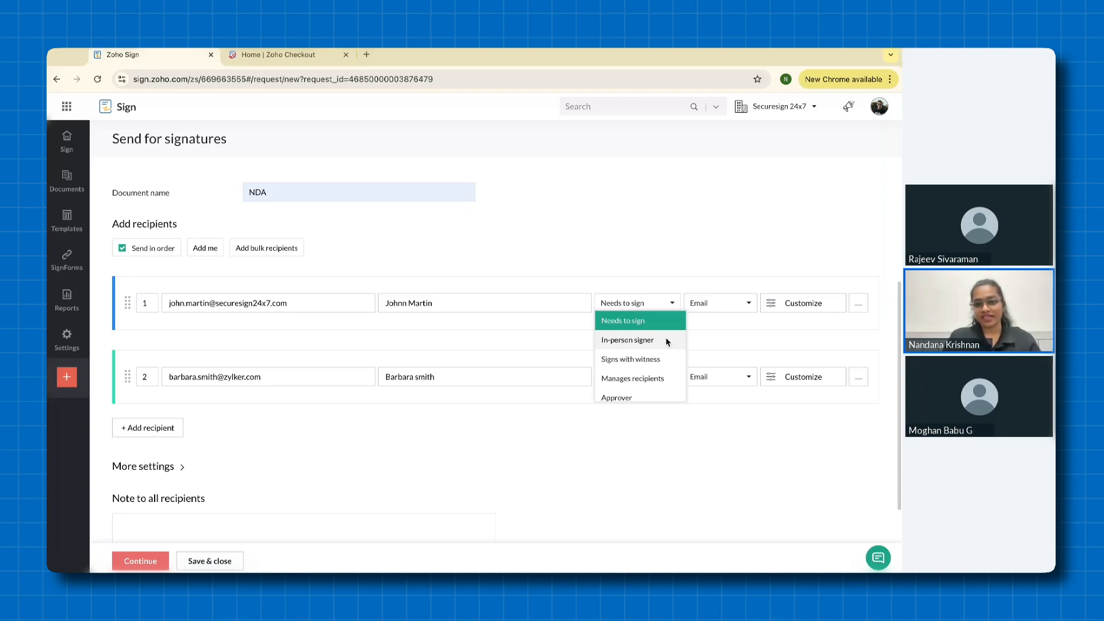
pyautogui.scroll(-1, 663, 354)
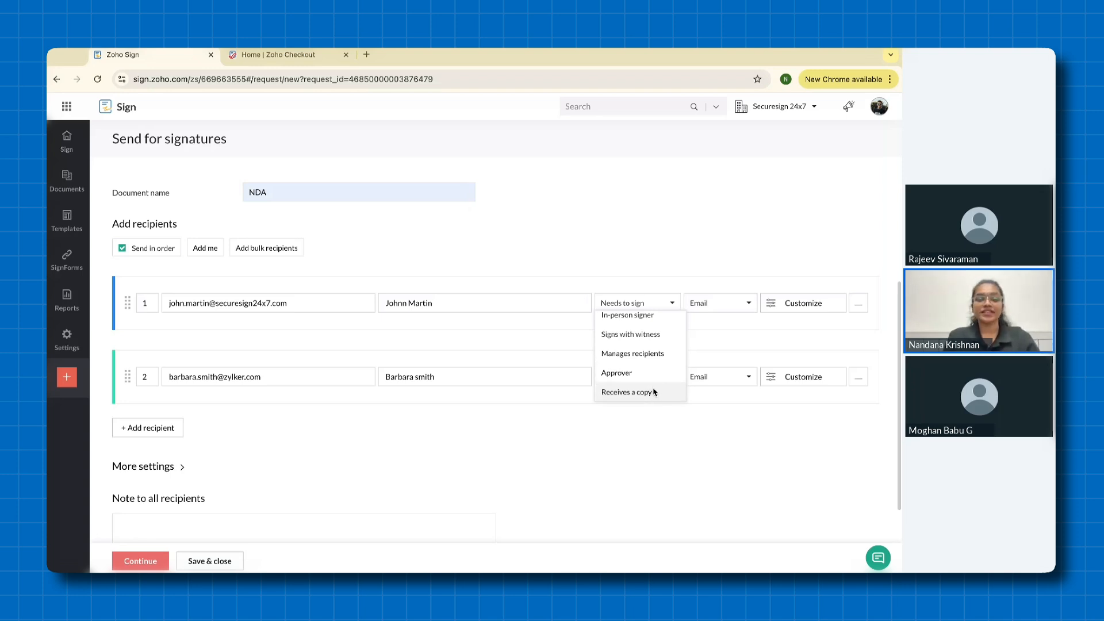
pyautogui.scroll(1, 654, 356)
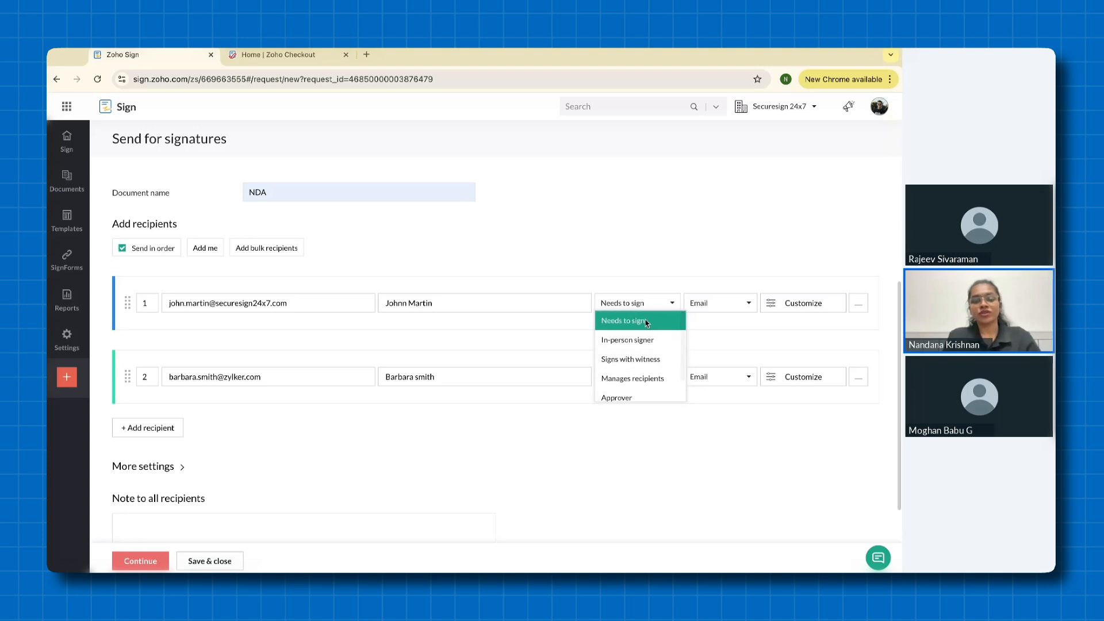
pyautogui.click(647, 318)
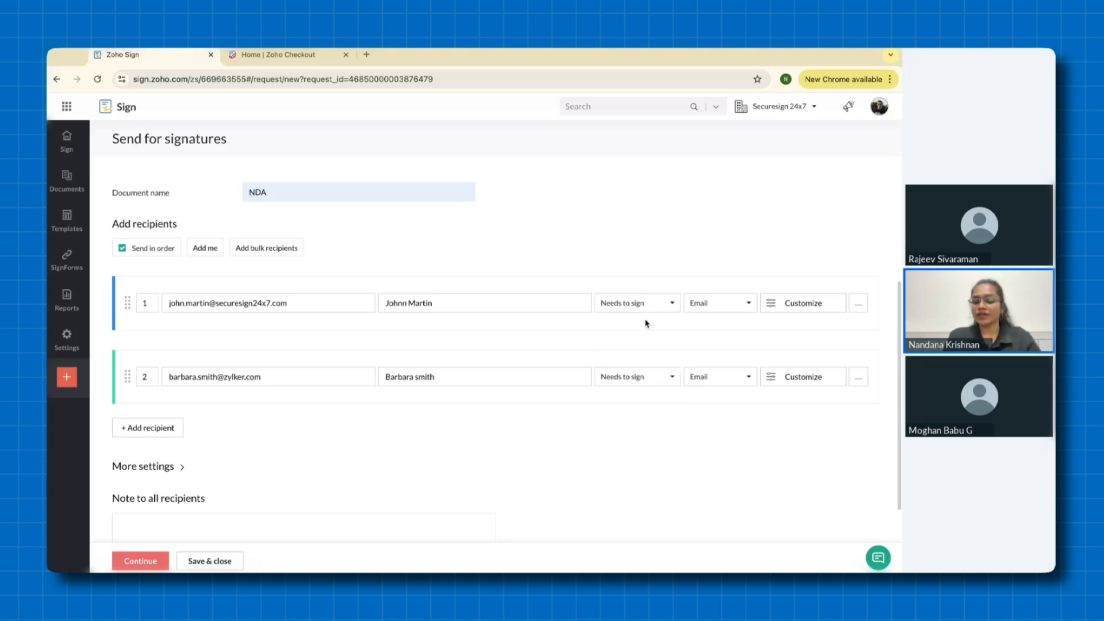
pyautogui.click(703, 310)
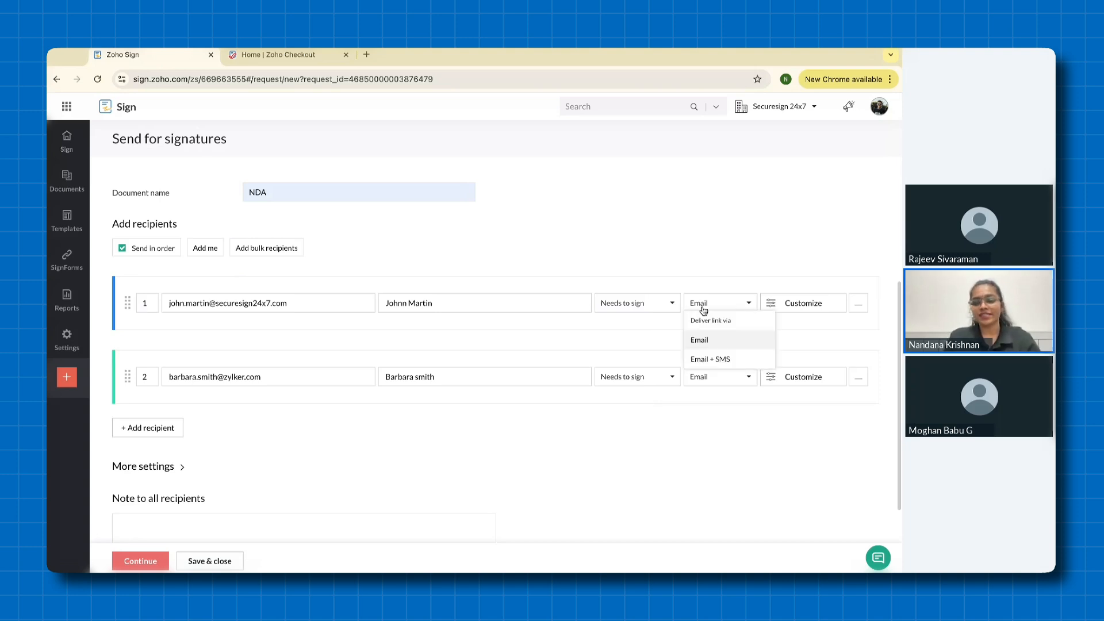
pyautogui.click(712, 343)
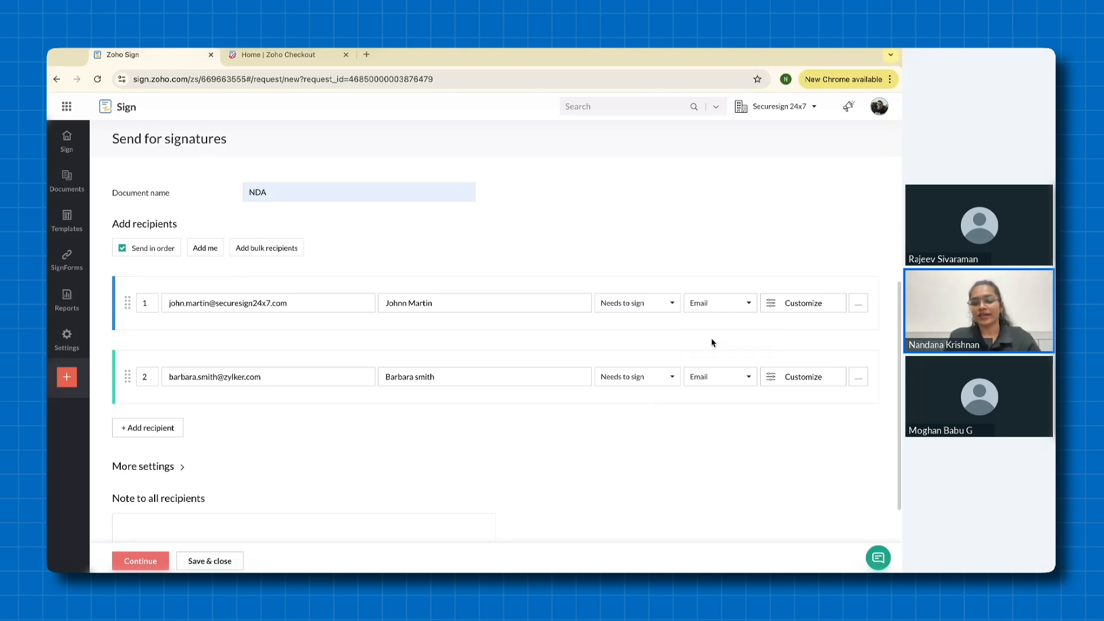
# Step: Open the first recipient's customization settings and enter the private note "Please sign"
pyautogui.click(792, 305)
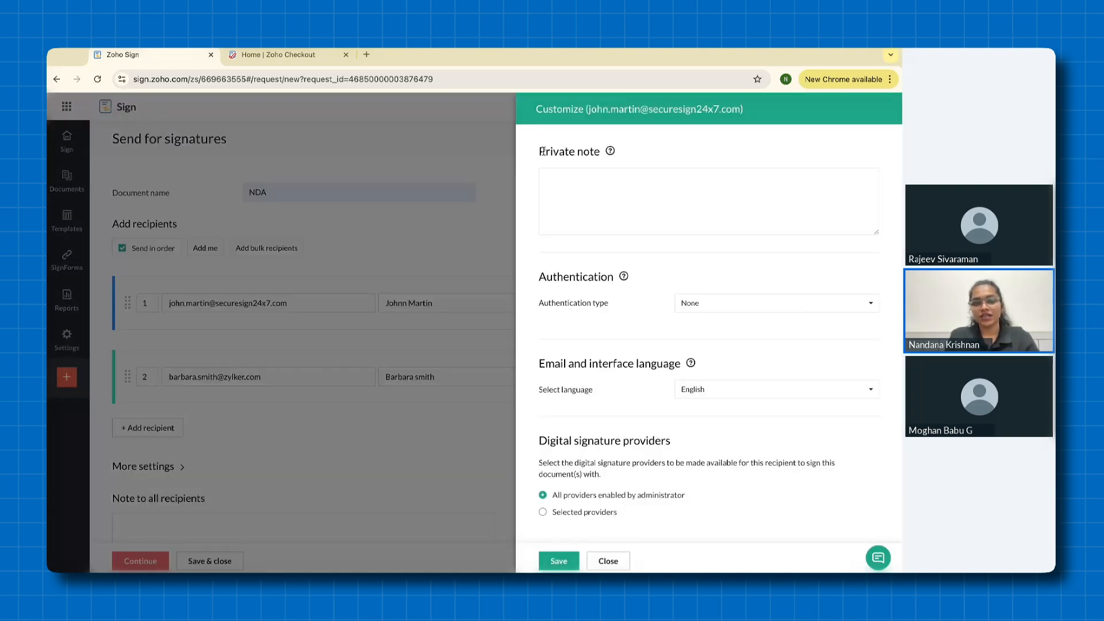
pyautogui.click(630, 171)
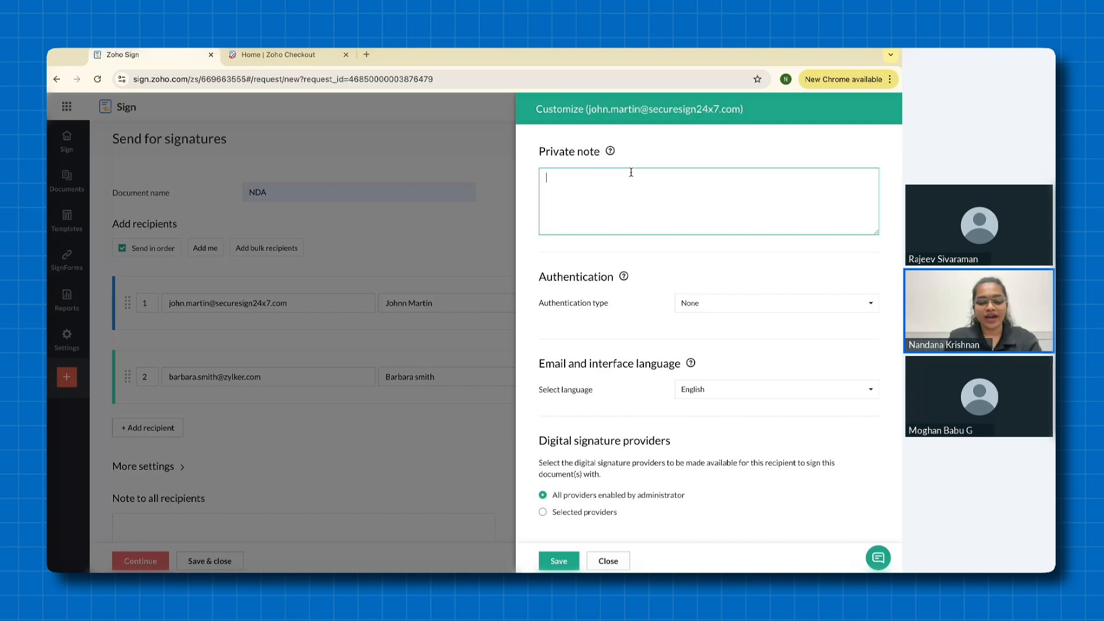
pyautogui.write('Pleas')
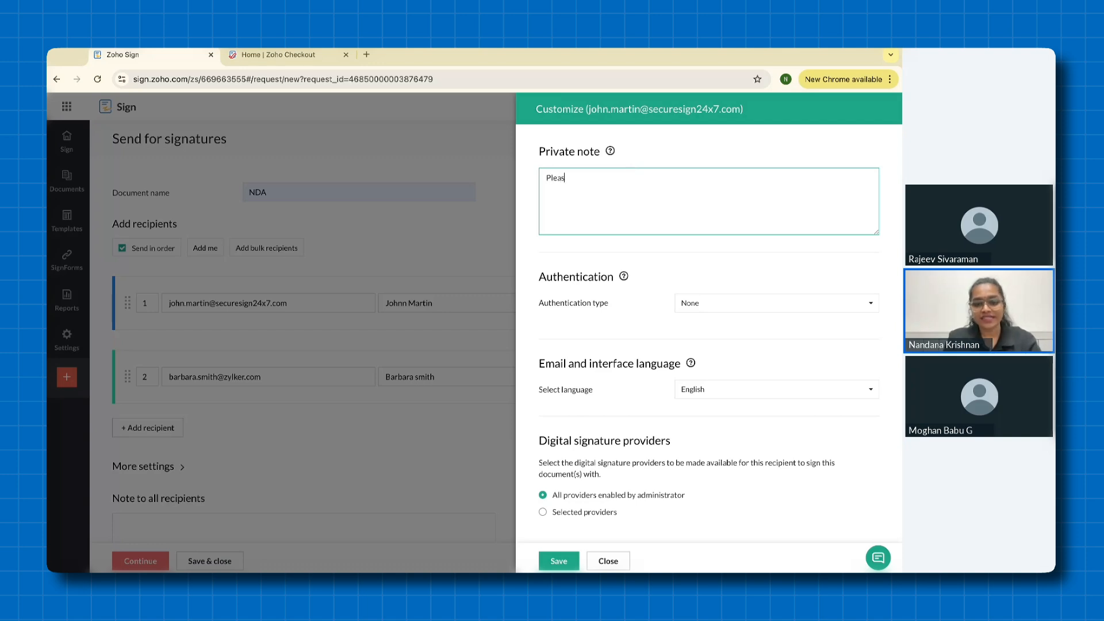
pyautogui.write('e si')
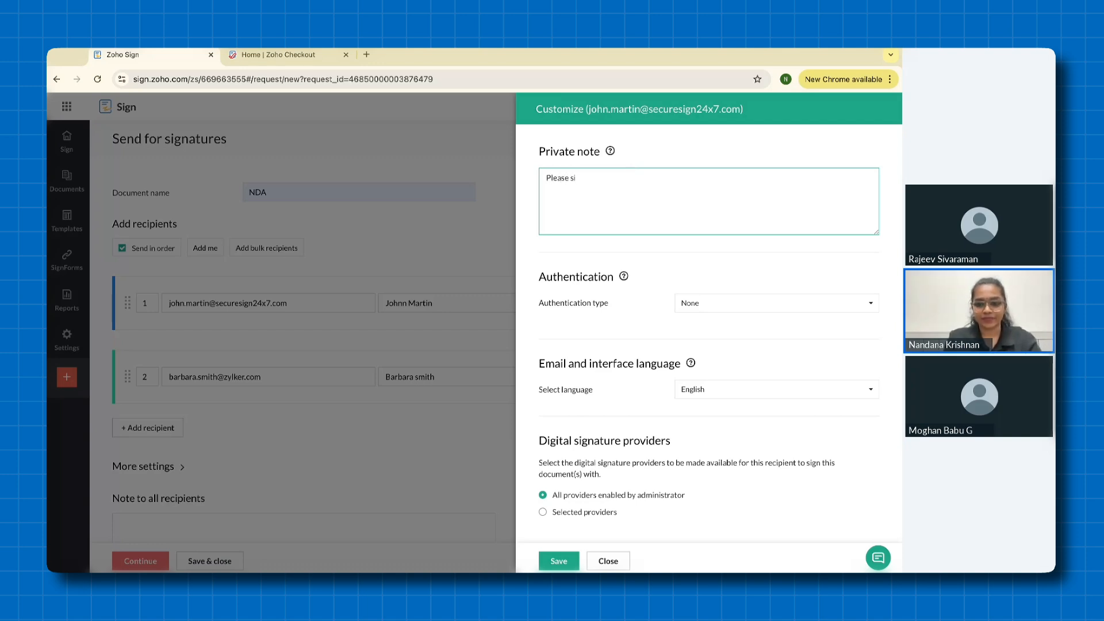
pyautogui.write('gn')
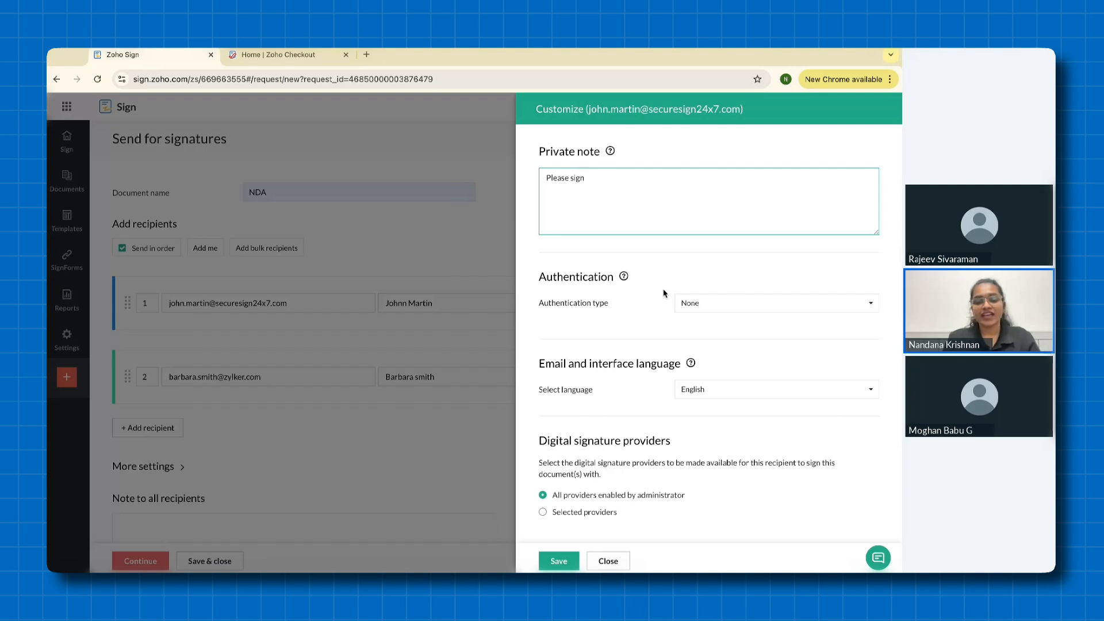
# Step: Examine the first recipient's authentication types and the email and interface languages, keeping None and English
pyautogui.click(678, 303)
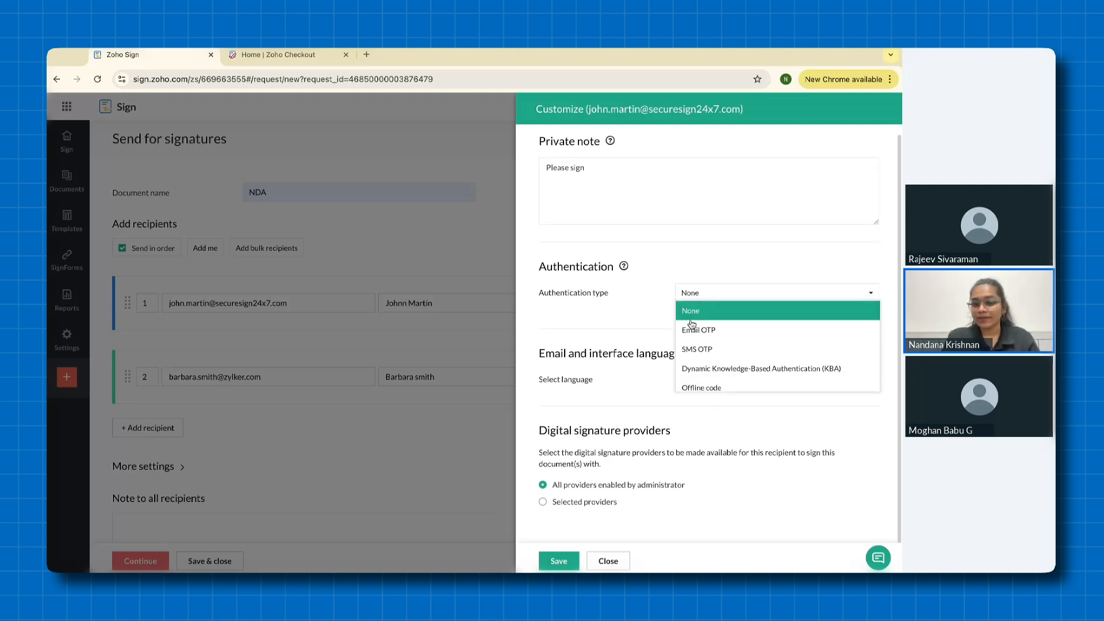
pyautogui.scroll(-1, 699, 357)
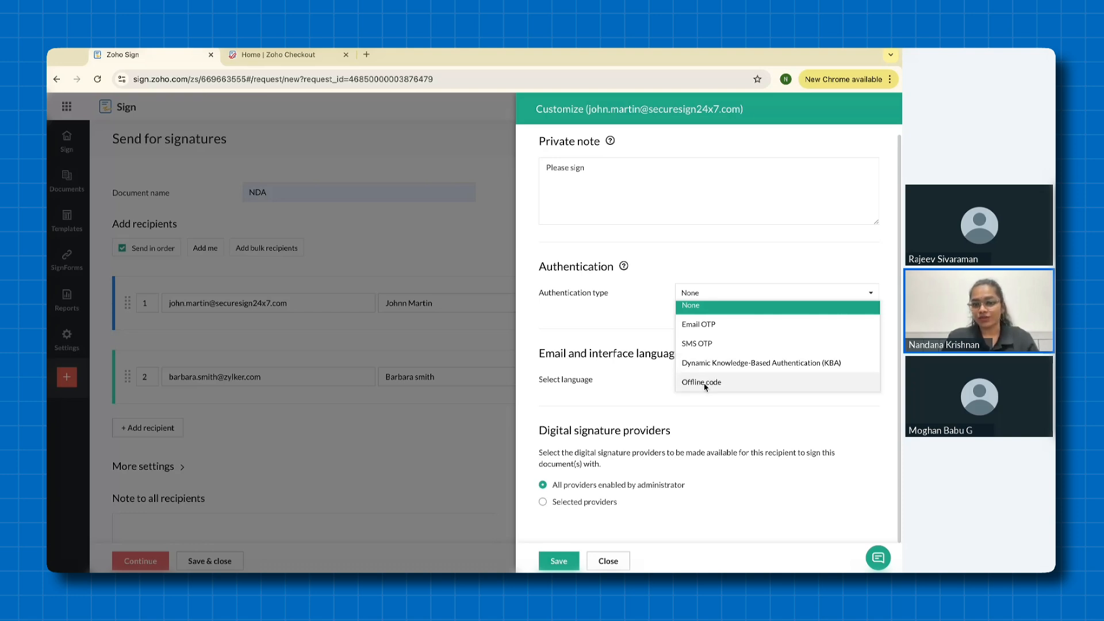
pyautogui.click(717, 310)
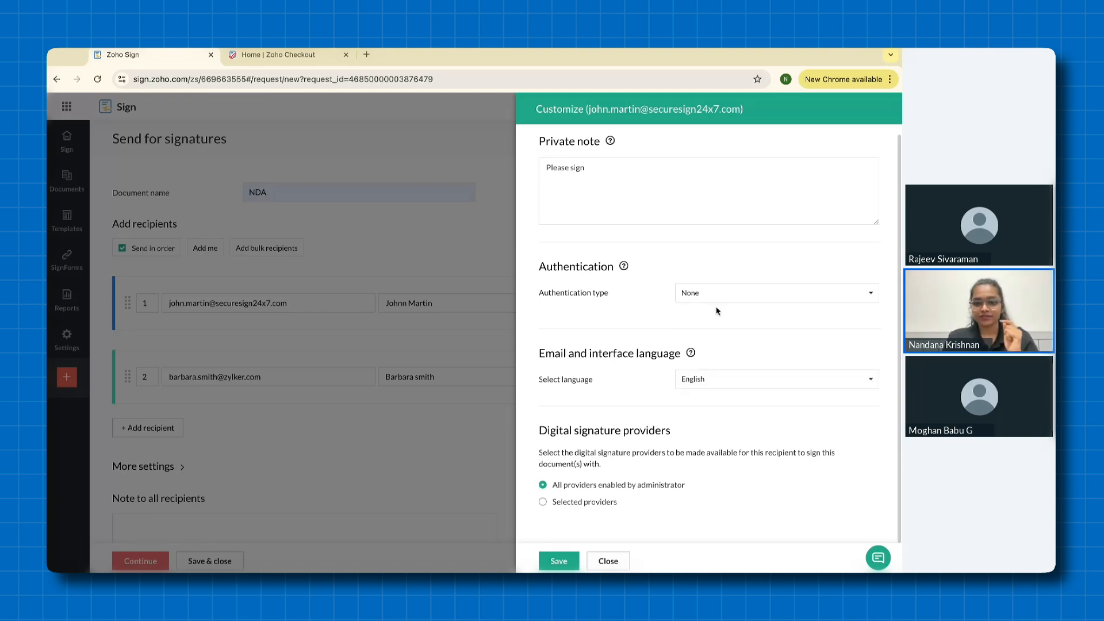
pyautogui.click(697, 379)
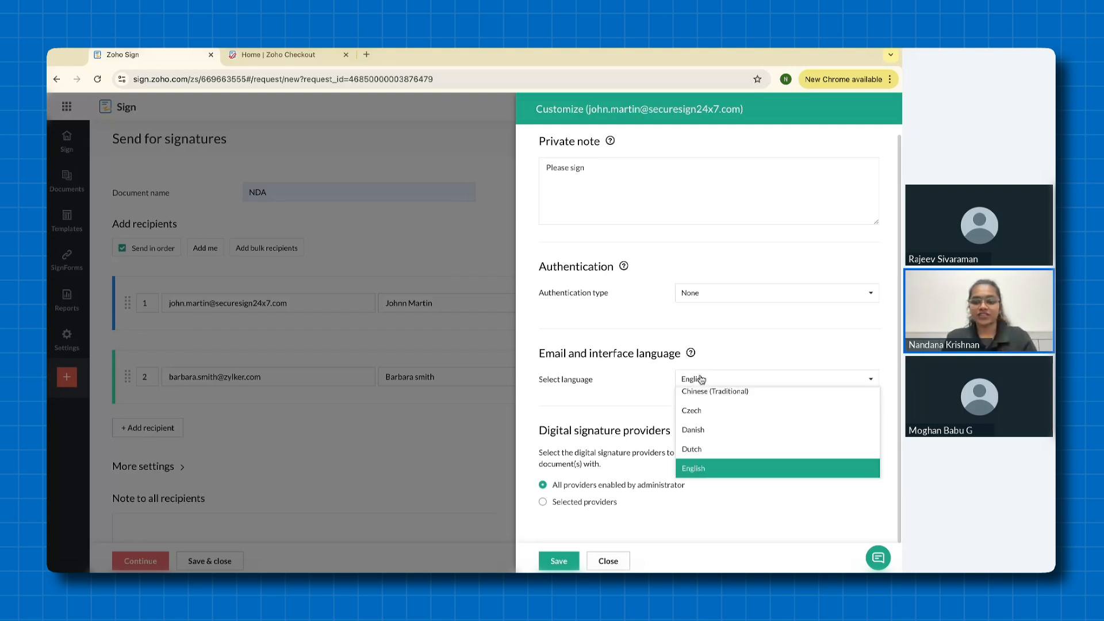
pyautogui.scroll(-3, 703, 446)
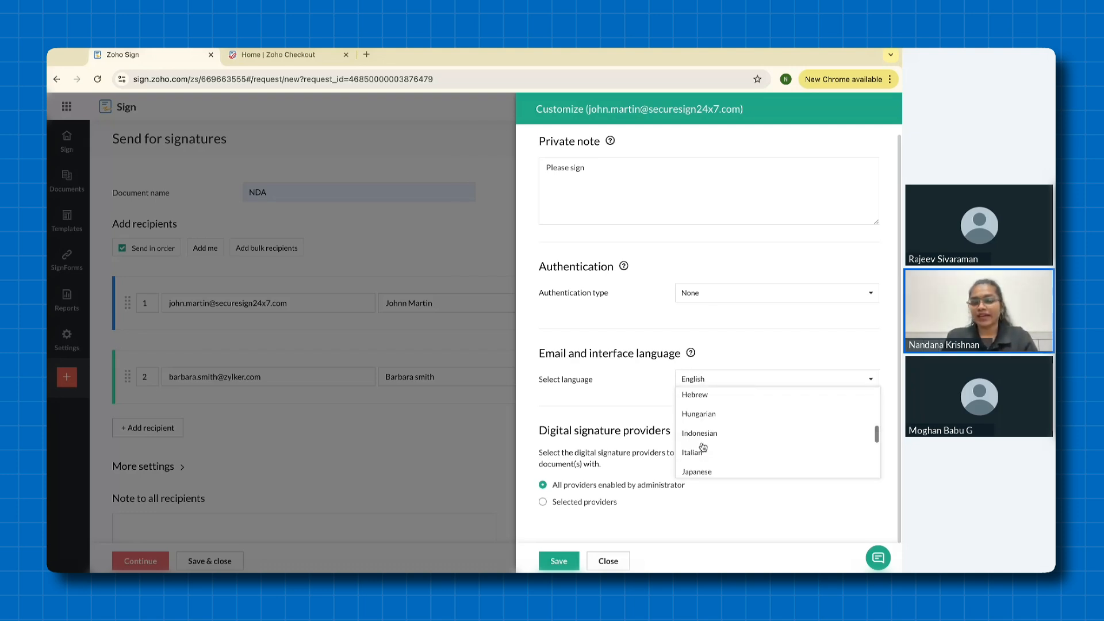
pyautogui.scroll(3, 703, 446)
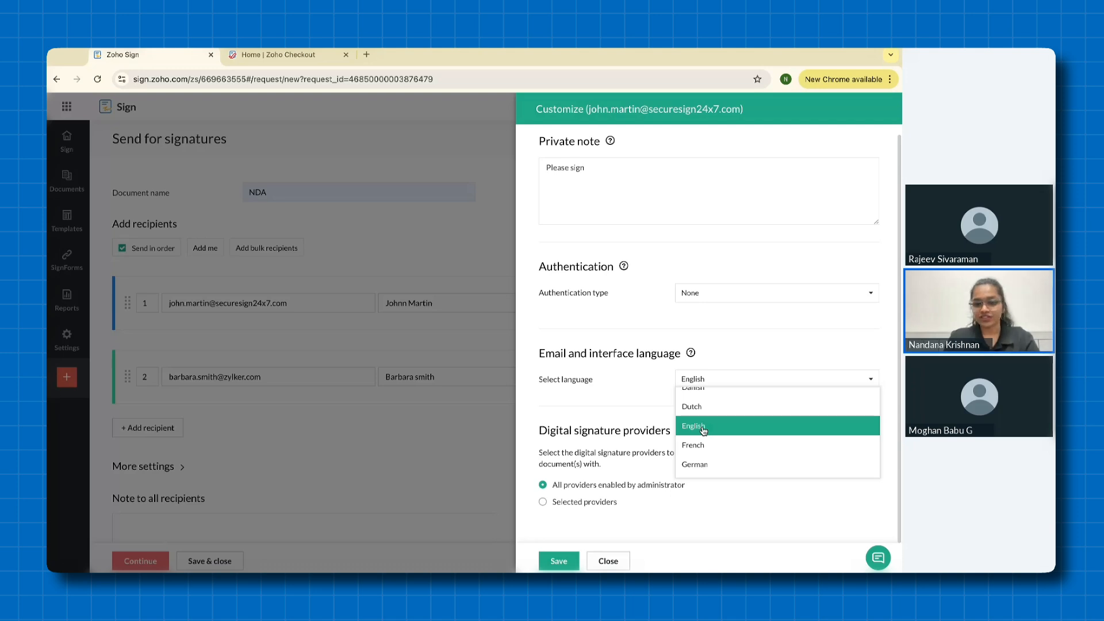
pyautogui.click(703, 429)
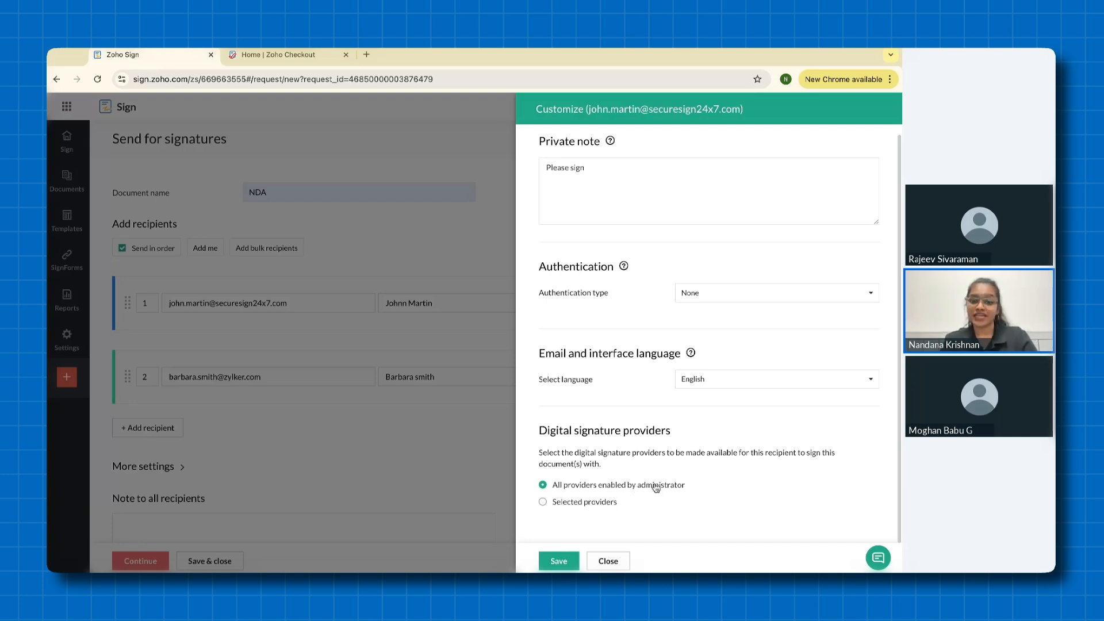
# Step: Check the individually selectable digital signature providers, switch back to all providers enabled by administrator, and save the recipient's customization
pyautogui.click(543, 502)
pyautogui.scroll(-2, 544, 505)
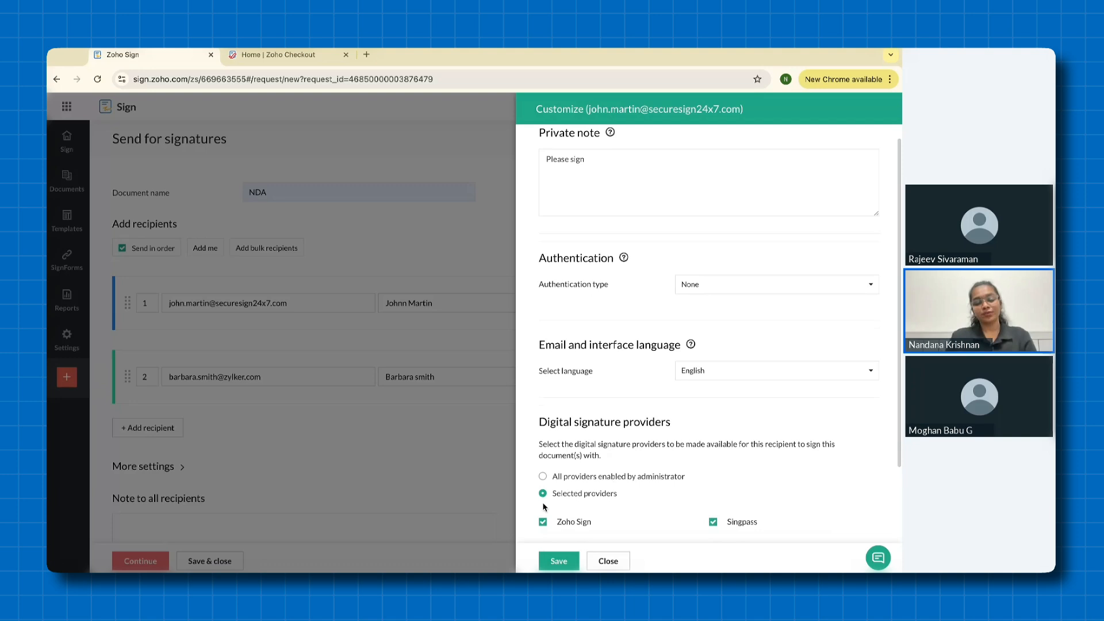
pyautogui.scroll(-1, 543, 505)
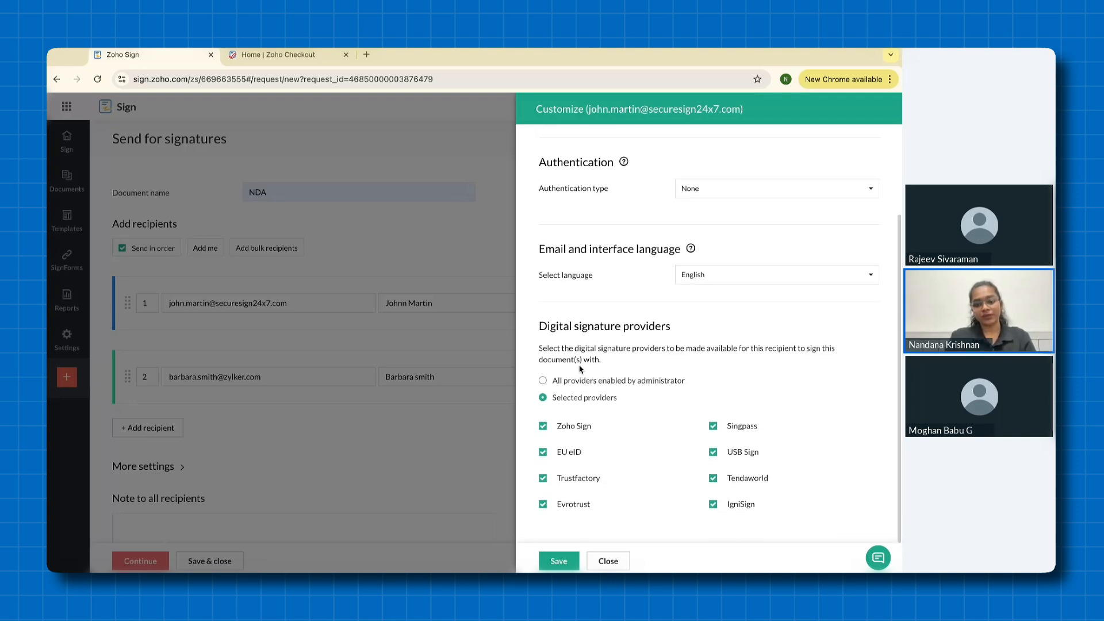
pyautogui.click(545, 381)
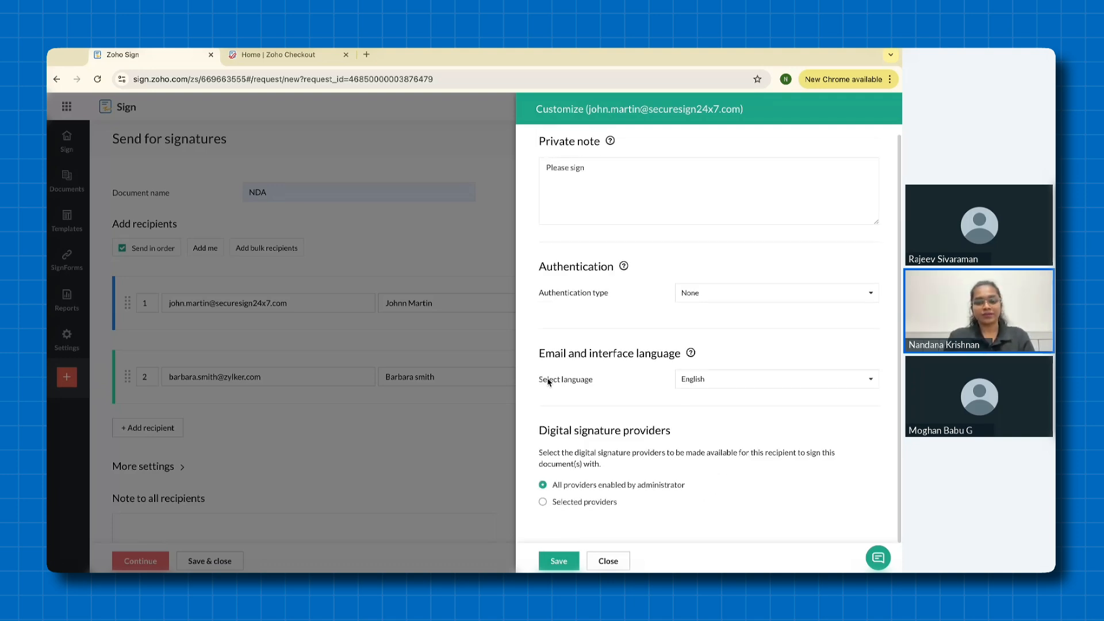
pyautogui.click(558, 561)
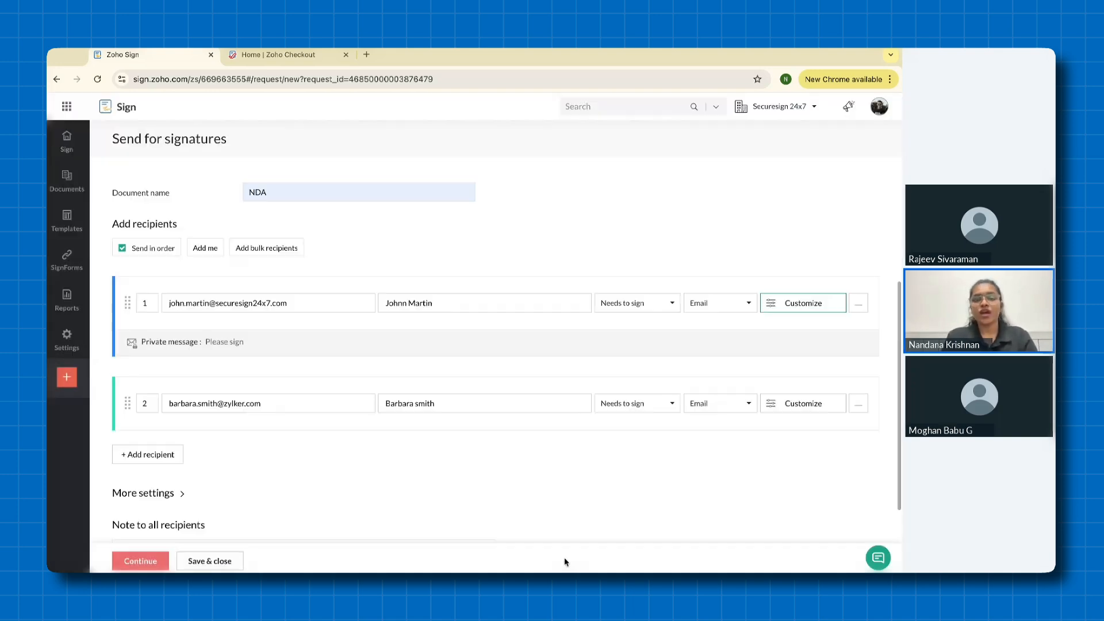
# Step: Expand the additional settings of the signature request below the recipients
pyautogui.scroll(-1, 520, 421)
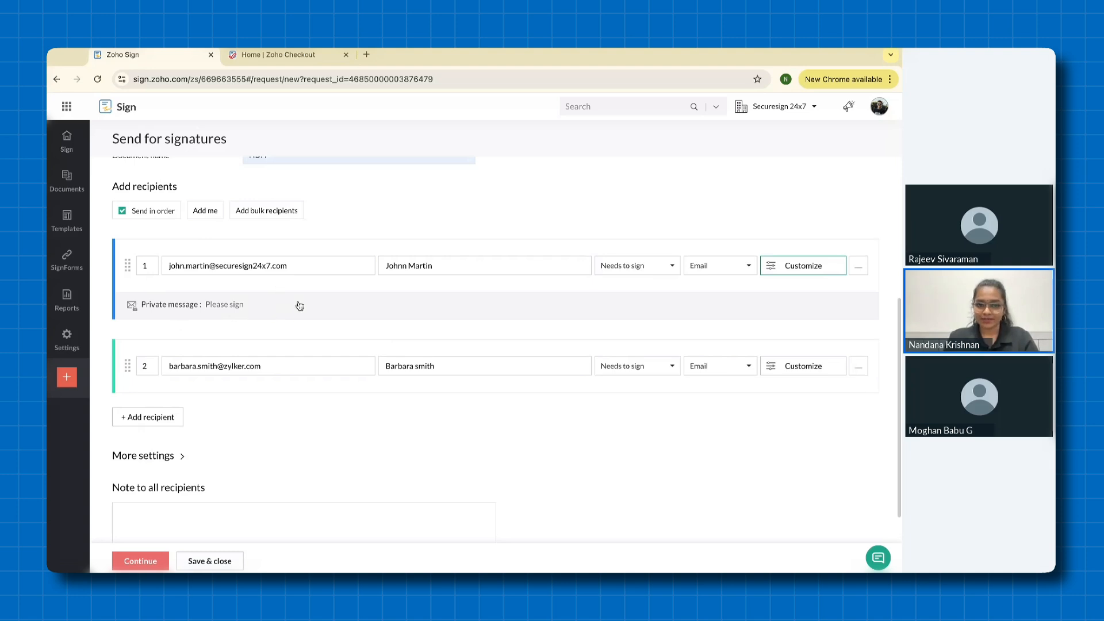
pyautogui.scroll(-1, 318, 368)
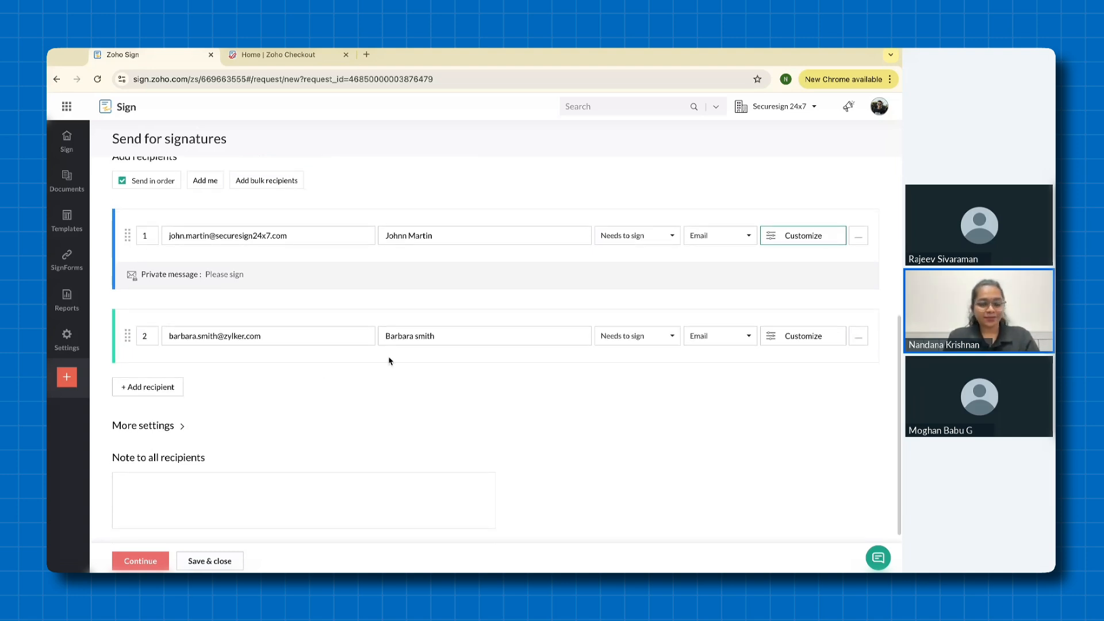
pyautogui.scroll(-1, 464, 339)
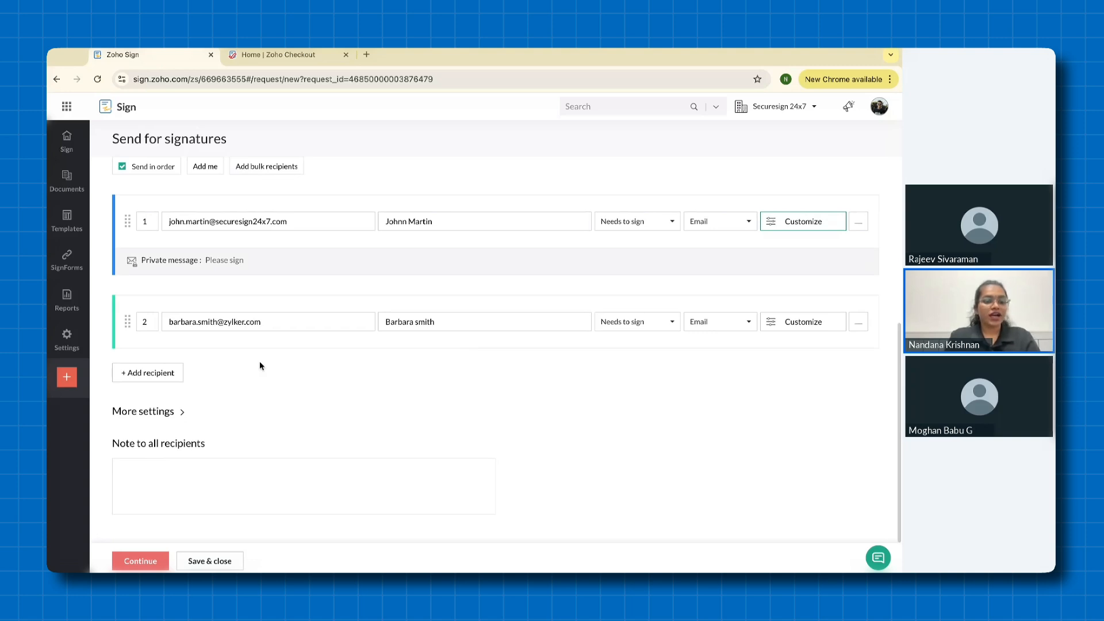
pyautogui.click(164, 417)
pyautogui.scroll(-4, 289, 402)
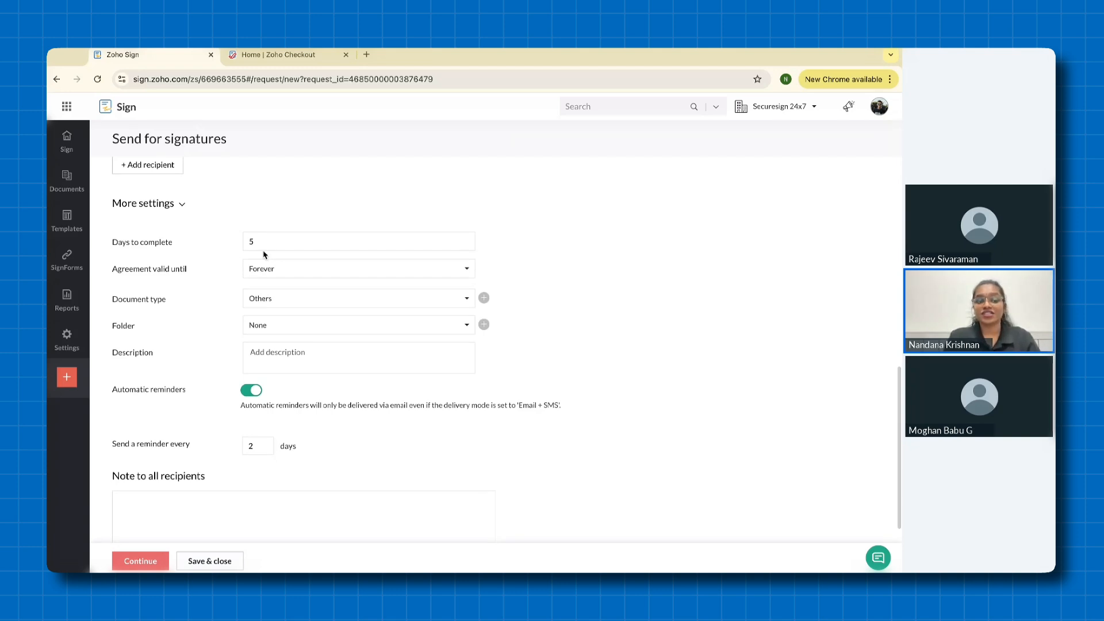
pyautogui.scroll(-1, 320, 262)
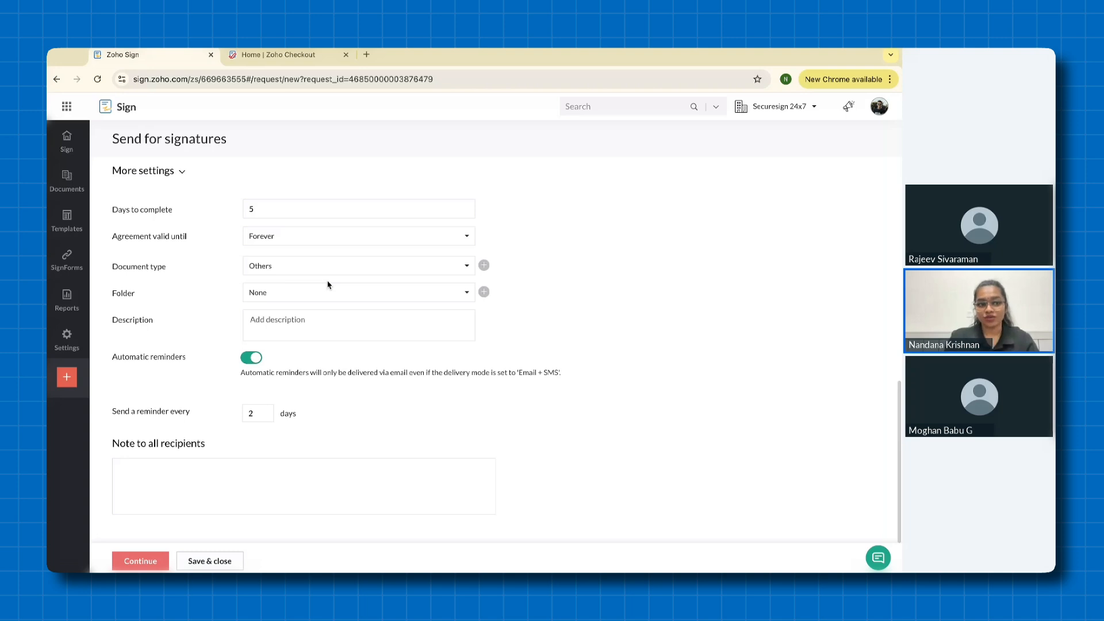
# Step: Review the days to complete and the agreement validity options, keeping the validity at Forever
pyautogui.click(269, 209)
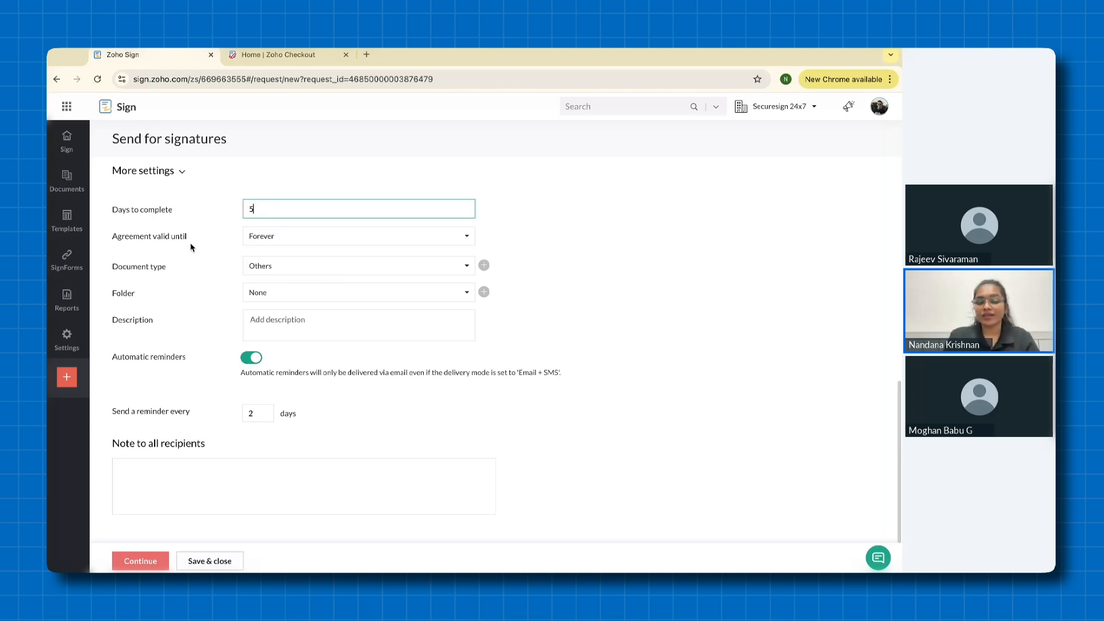
pyautogui.click(282, 233)
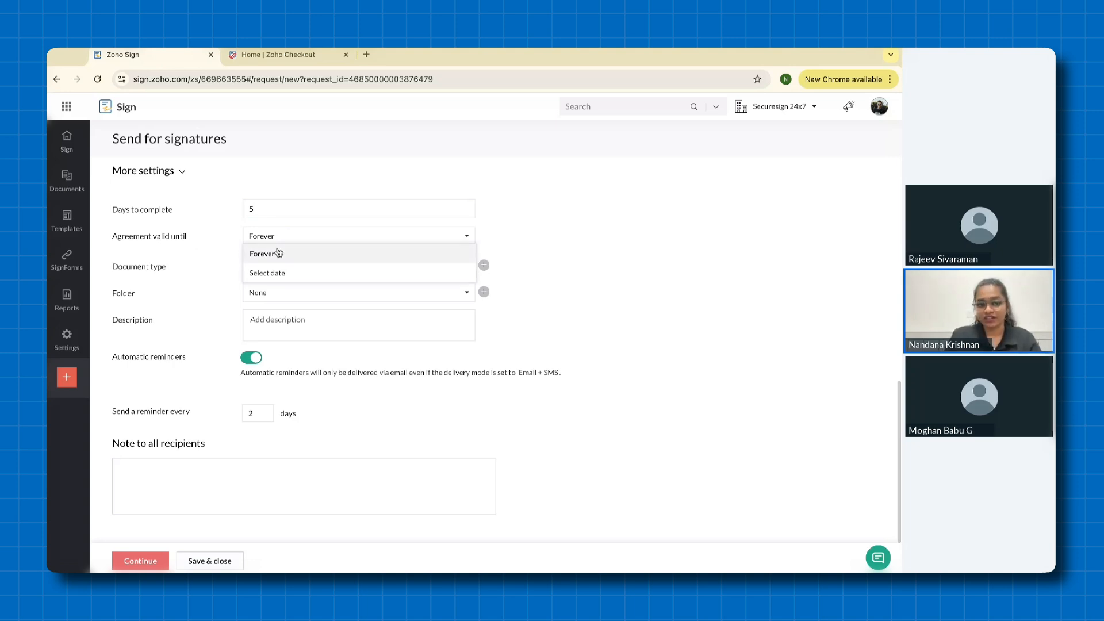
pyautogui.click(205, 260)
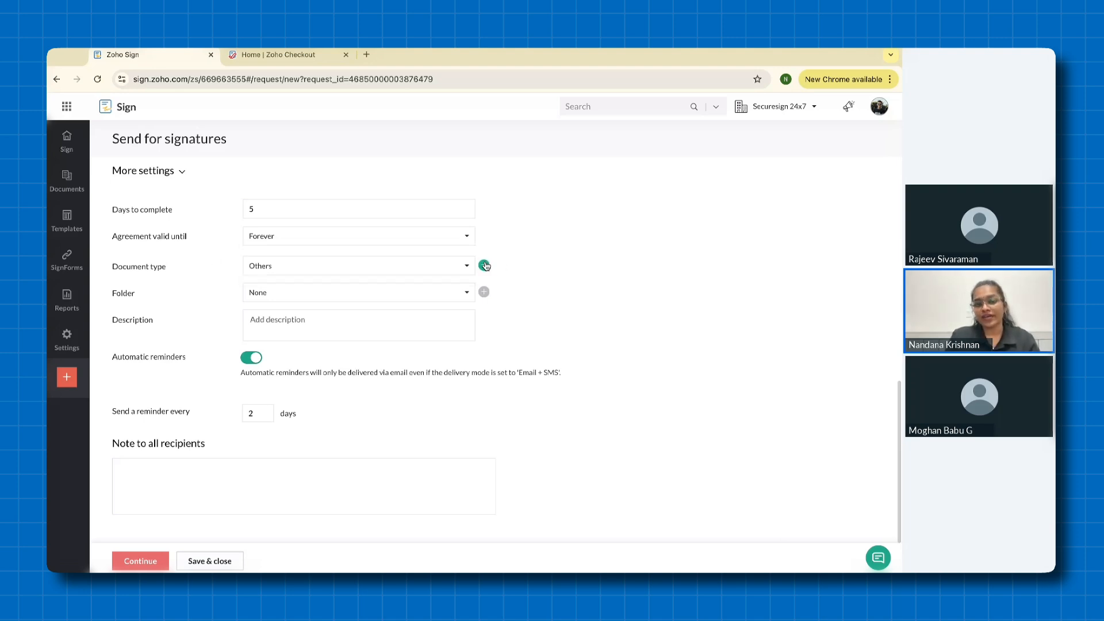
# Step: Check the entry for a custom document type, dismiss it, and set the document type to NDA
pyautogui.click(485, 266)
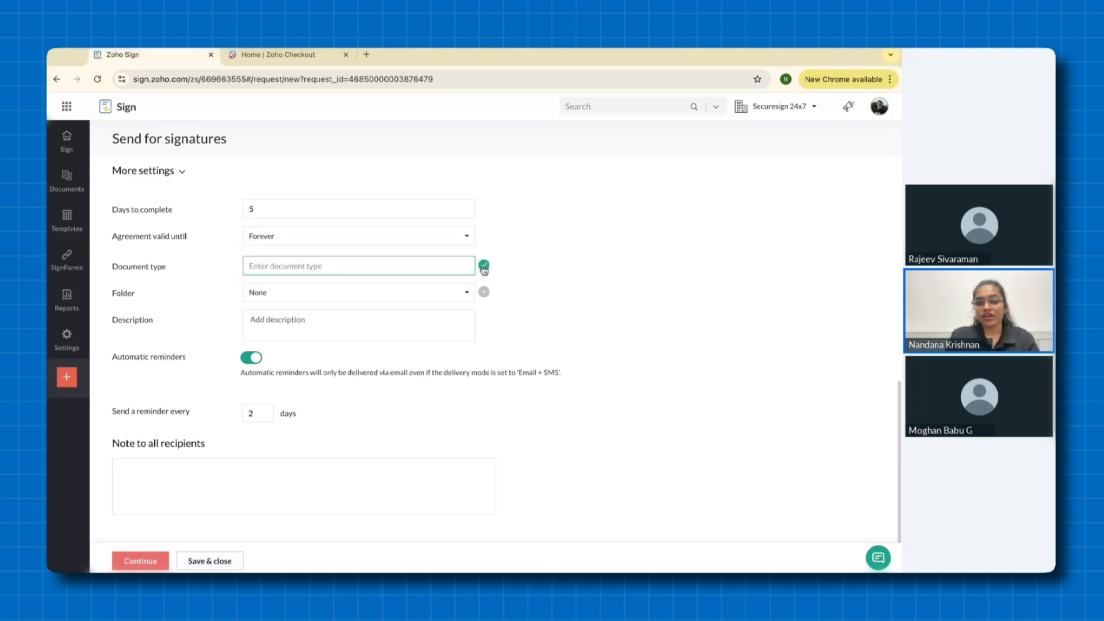
pyautogui.click(483, 266)
pyautogui.click(467, 265)
pyautogui.scroll(-1, 416, 324)
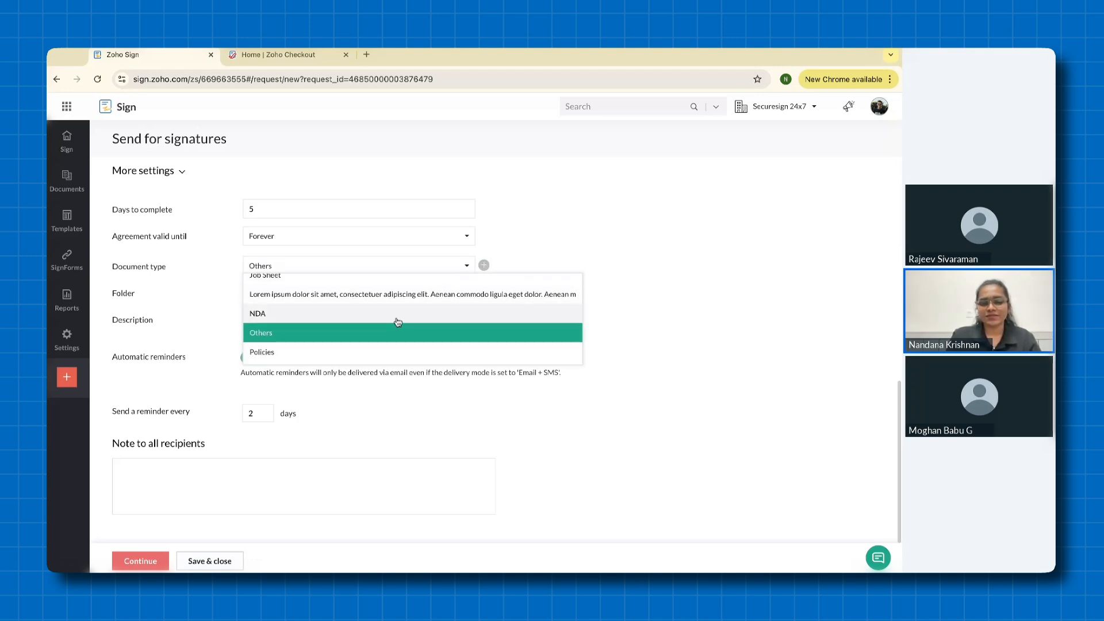
pyautogui.click(398, 321)
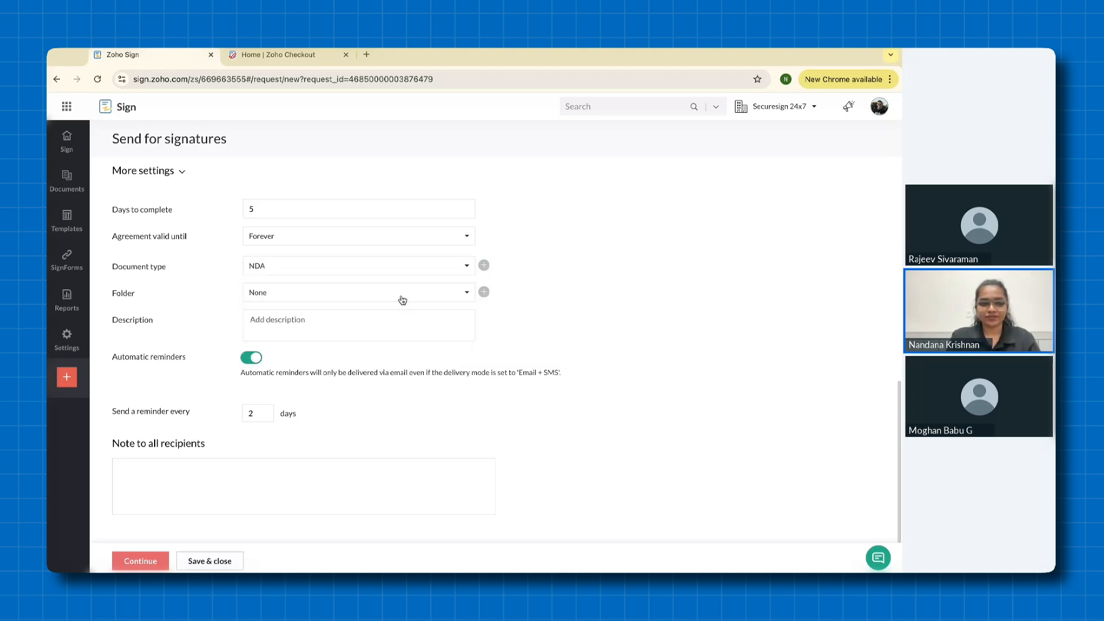
# Step: Assign the signature request to the HR folder
pyautogui.click(402, 297)
pyautogui.scroll(-3, 416, 363)
pyautogui.scroll(-4, 416, 364)
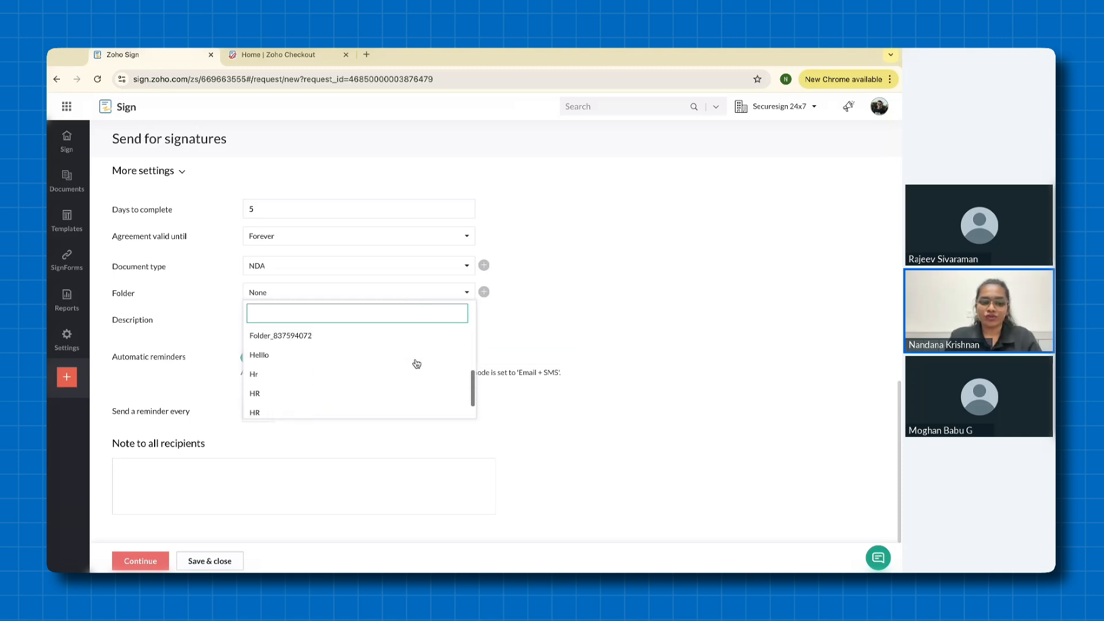
pyautogui.click(372, 375)
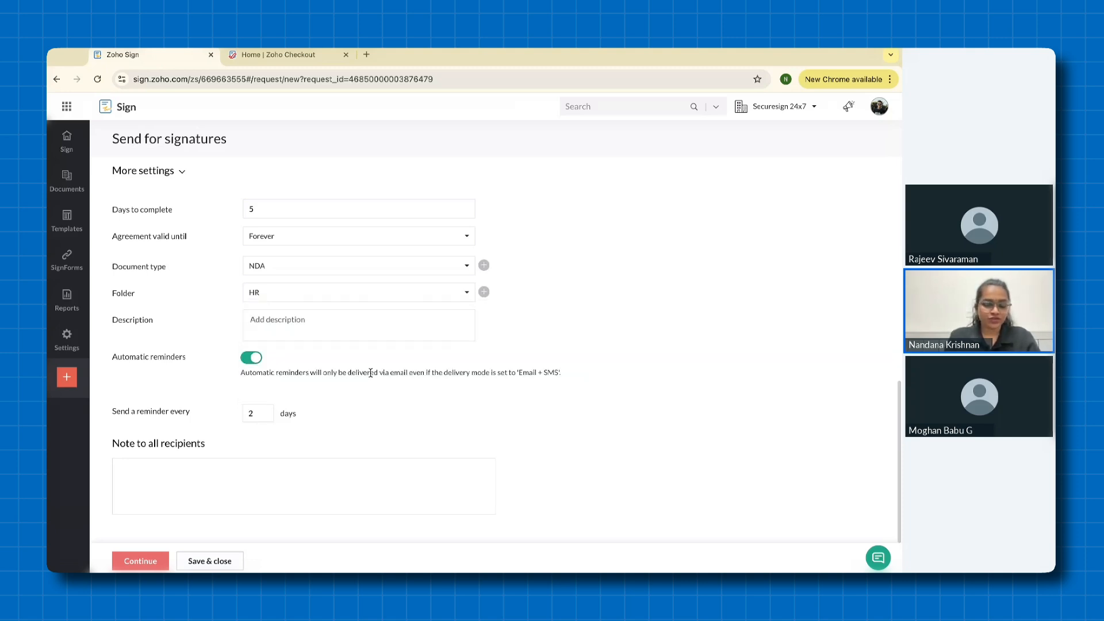
# Step: Leave the description empty and write the note to all recipients "Pls sign ASAP"
pyautogui.click(335, 331)
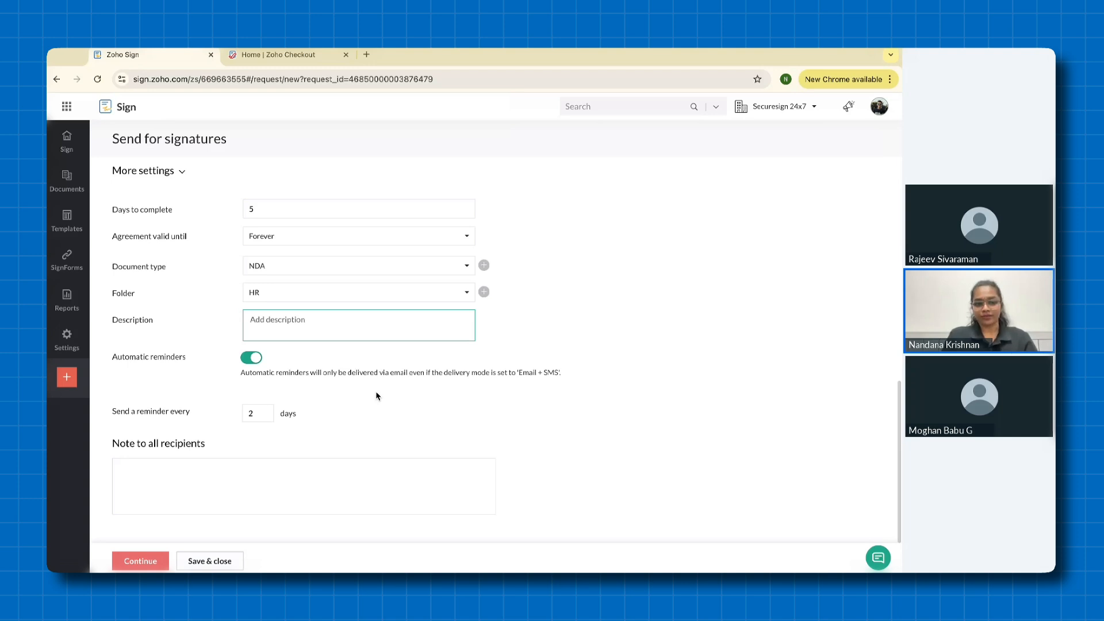
pyautogui.click(297, 469)
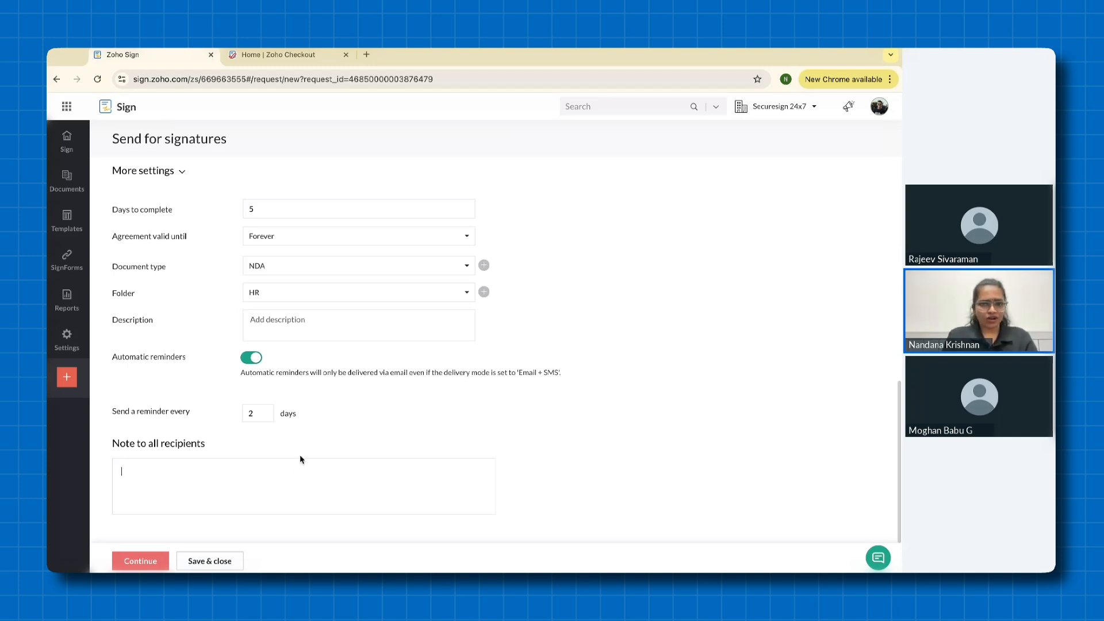
pyautogui.scroll(1, 301, 456)
pyautogui.scroll(-1, 288, 469)
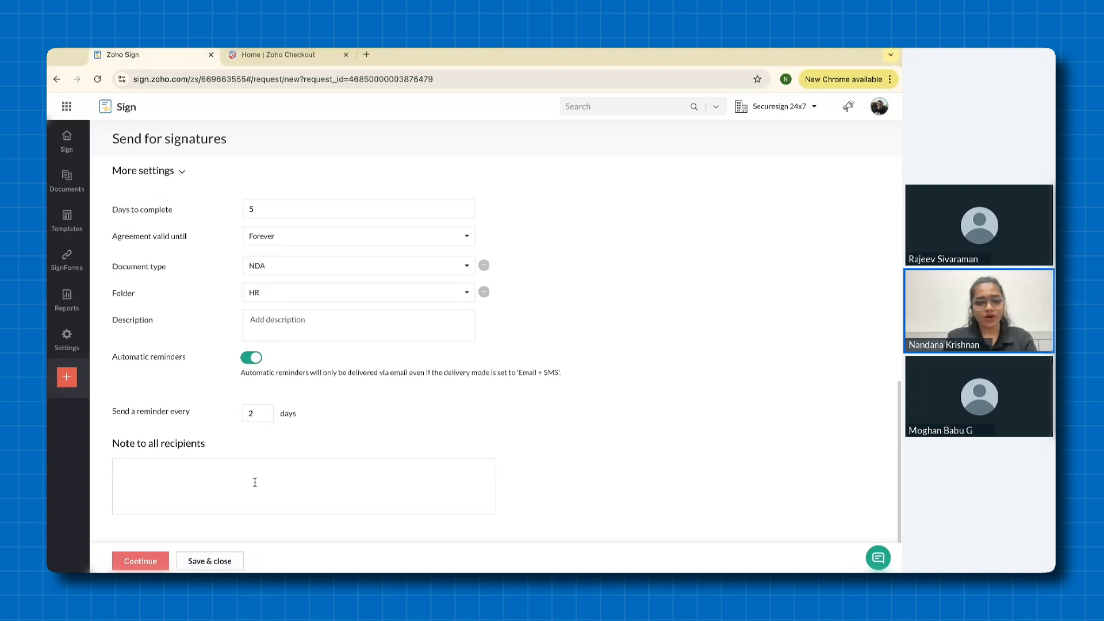
pyautogui.write('Pls ')
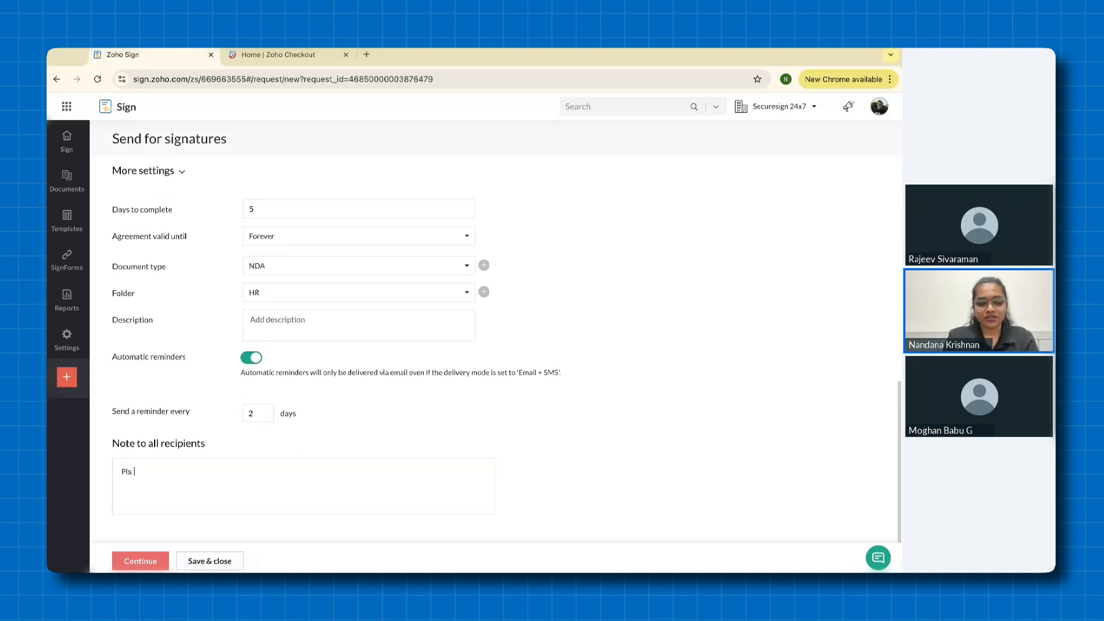
pyautogui.write('sign AS')
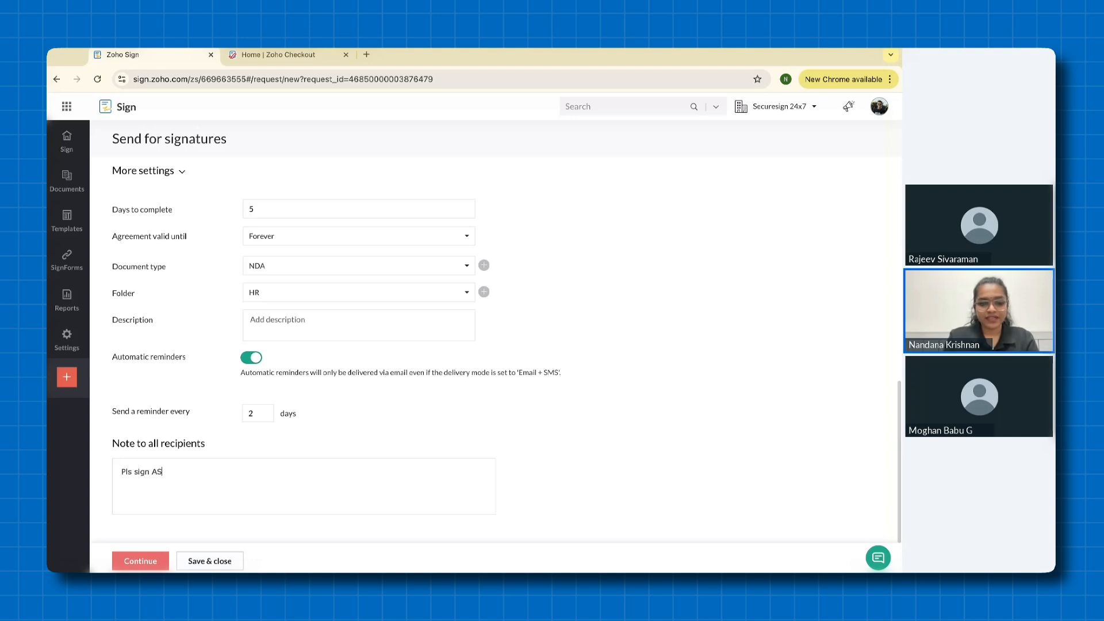
pyautogui.write('AP')
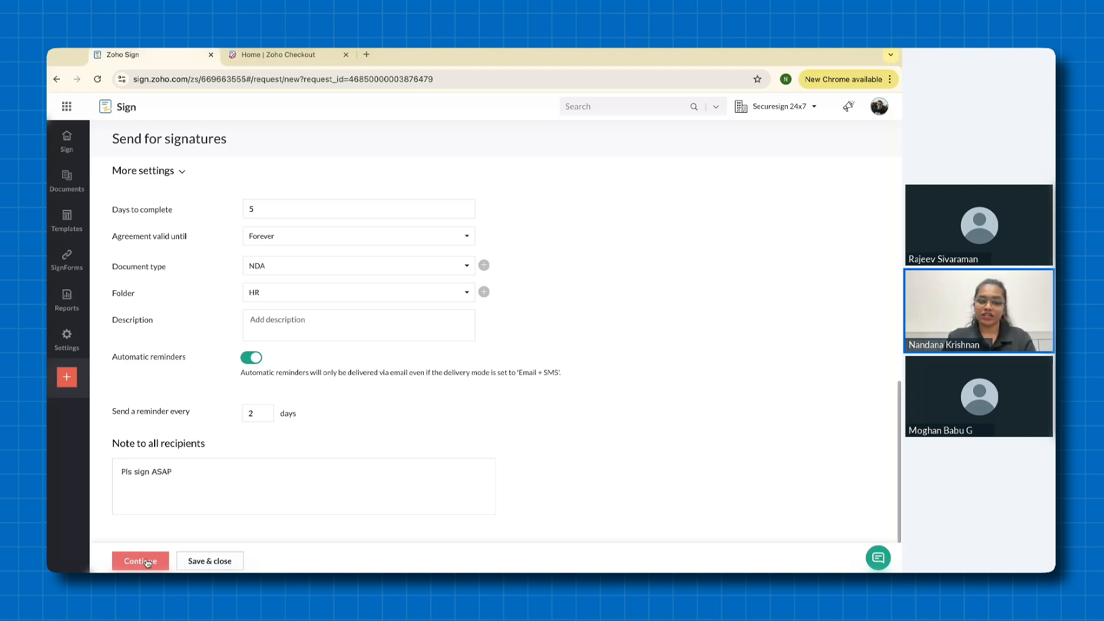
# Step: Continue to placing fields on the NDA and review the available standard and custom fields
pyautogui.click(145, 562)
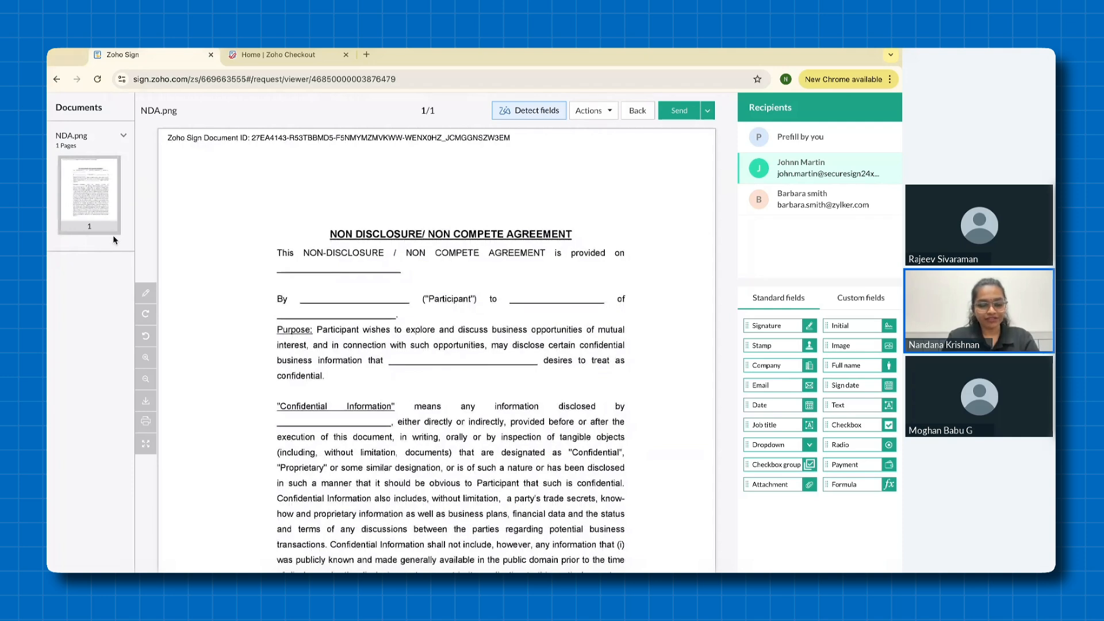
pyautogui.scroll(-6, 380, 281)
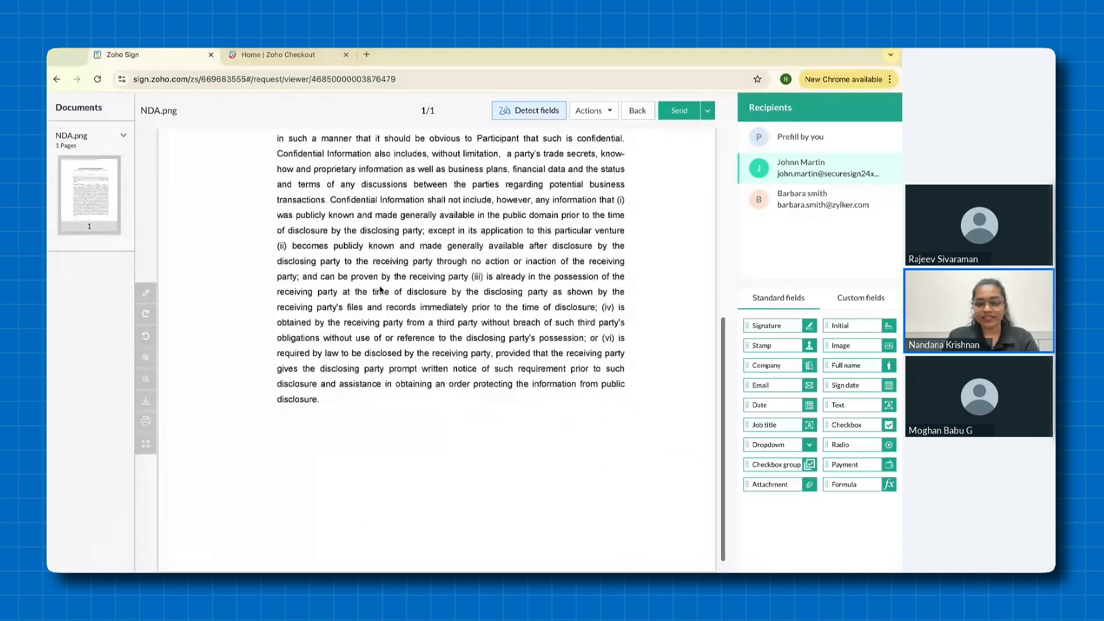
pyautogui.scroll(-1, 648, 318)
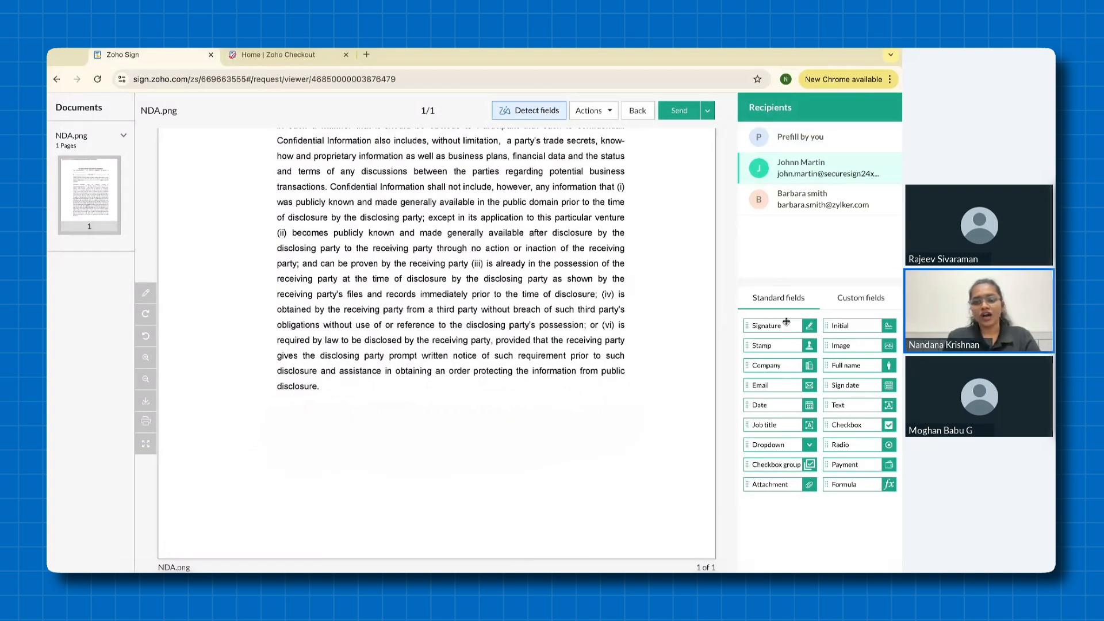
pyautogui.click(852, 300)
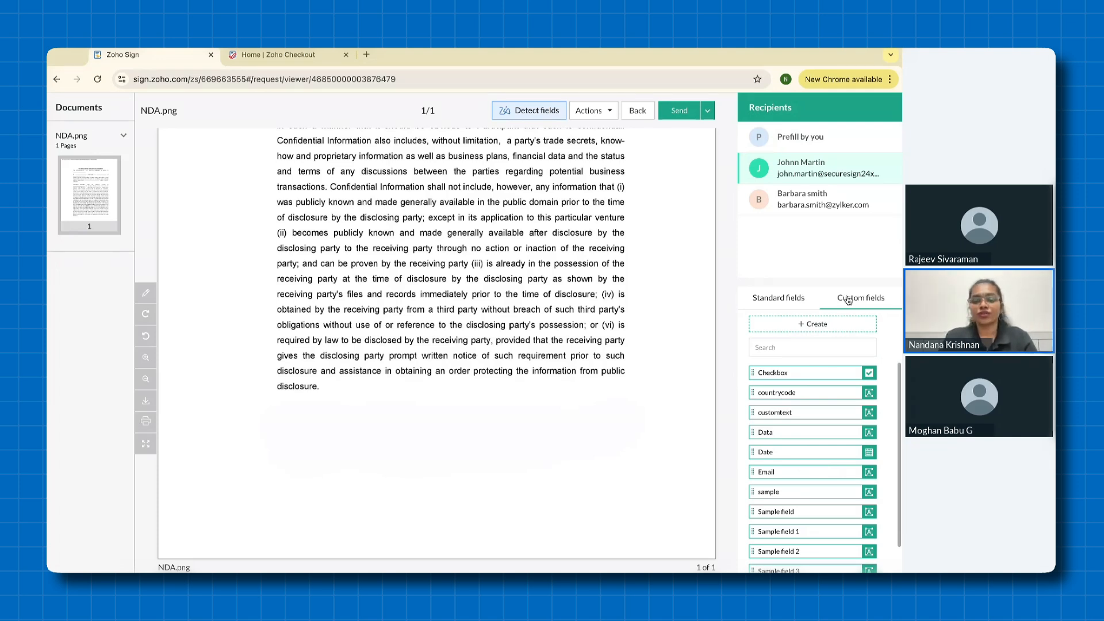
pyautogui.click(792, 306)
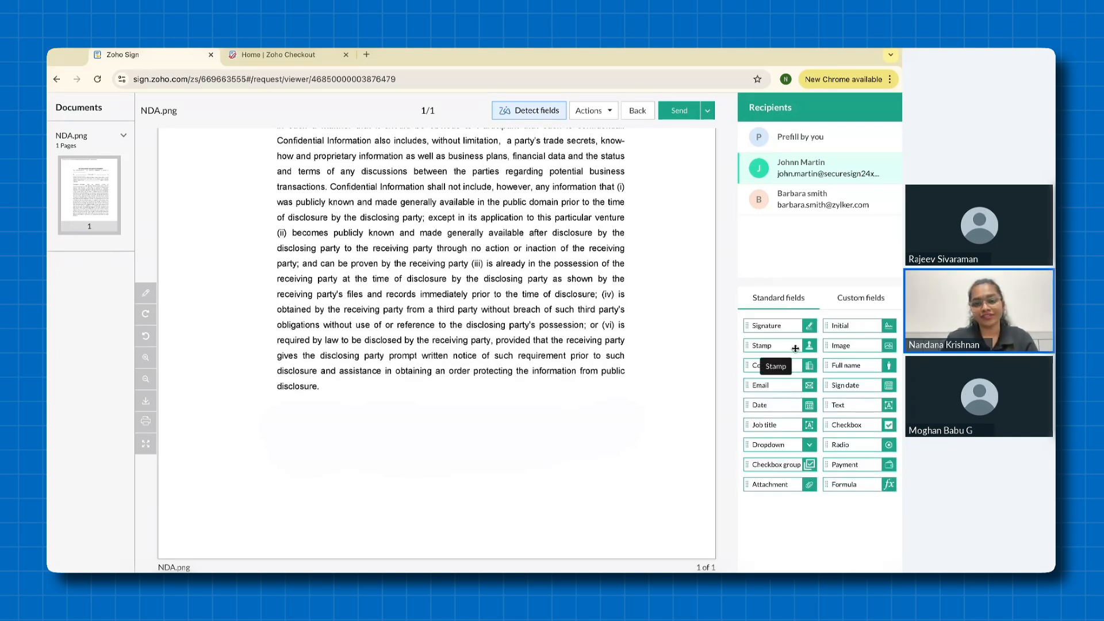
pyautogui.click(868, 300)
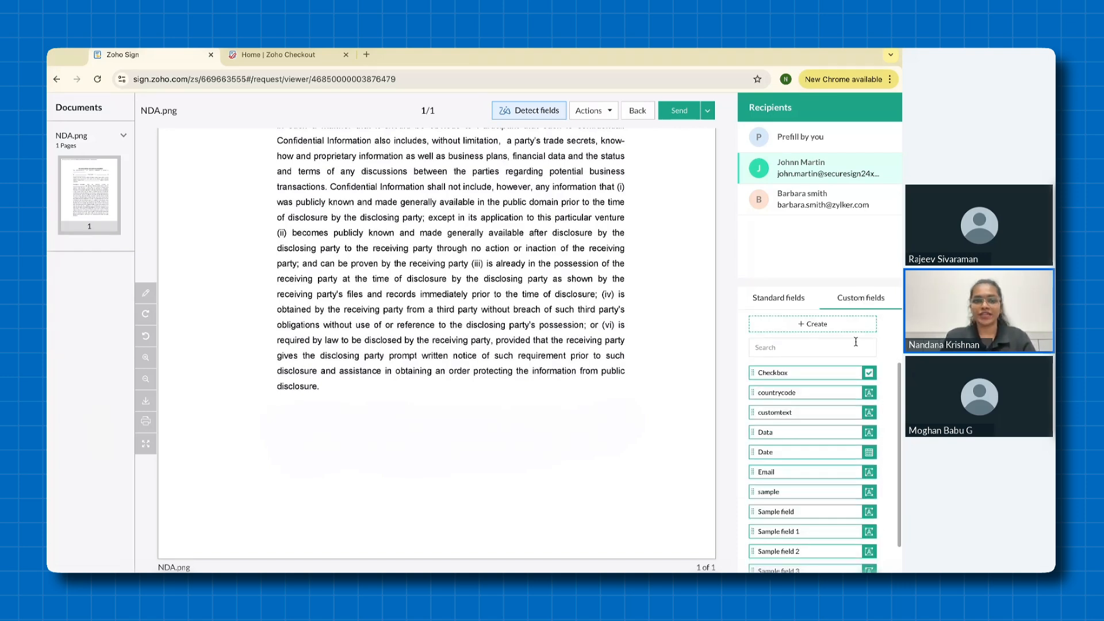
pyautogui.click(795, 305)
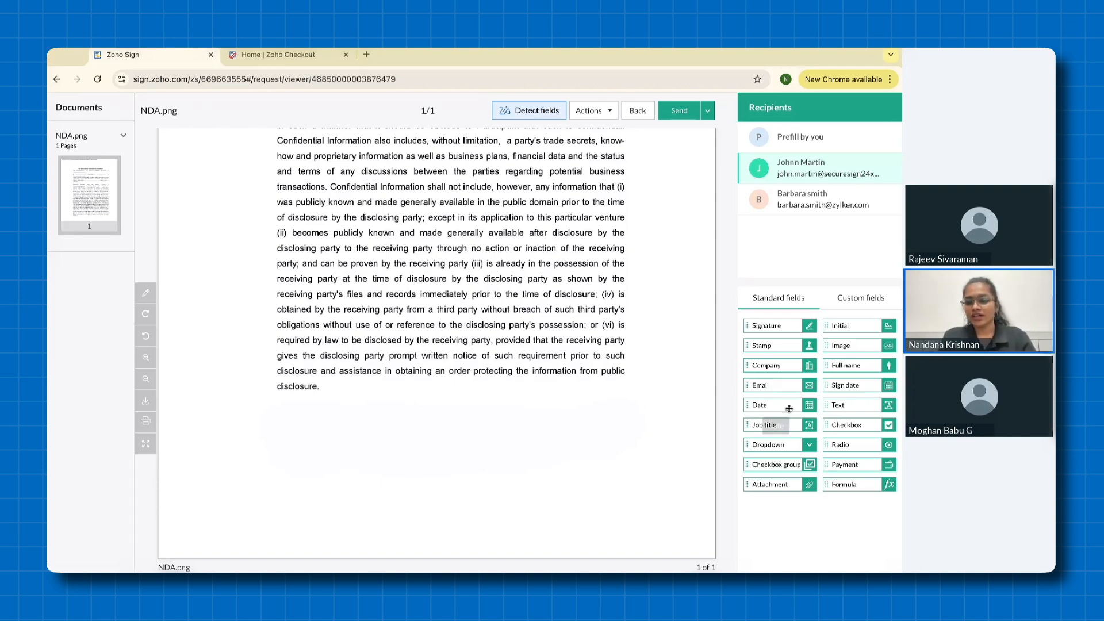
# Step: Place Signature, Full name and Sign date fields for the first recipient below the NDA text, on the page's right side
pyautogui.moveTo(870, 387); pyautogui.dragTo(578, 451)
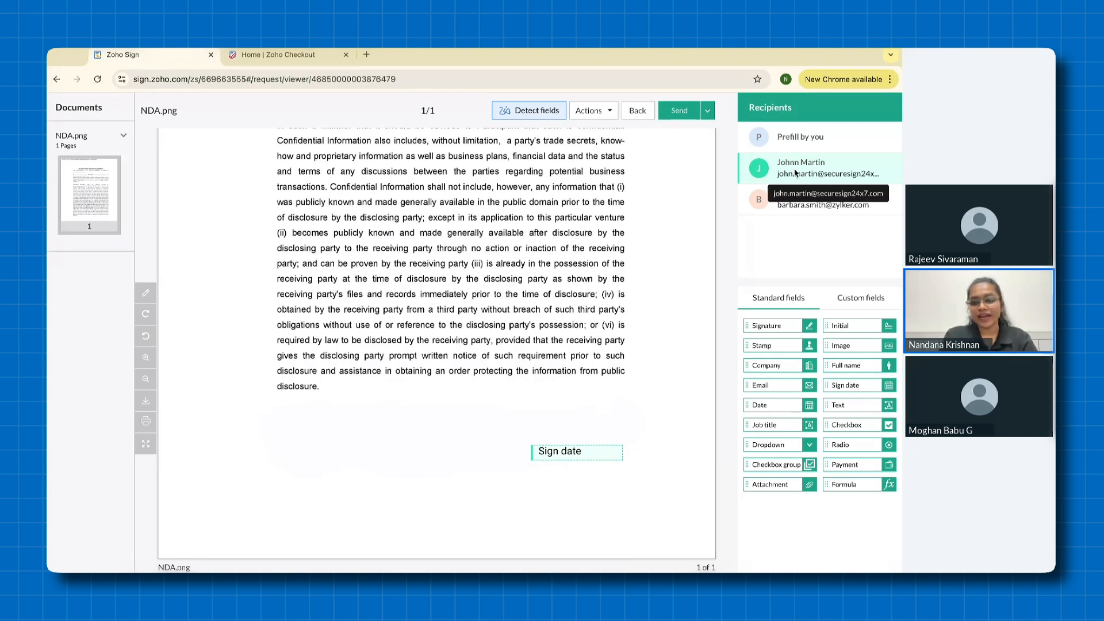
pyautogui.moveTo(768, 325); pyautogui.dragTo(566, 403)
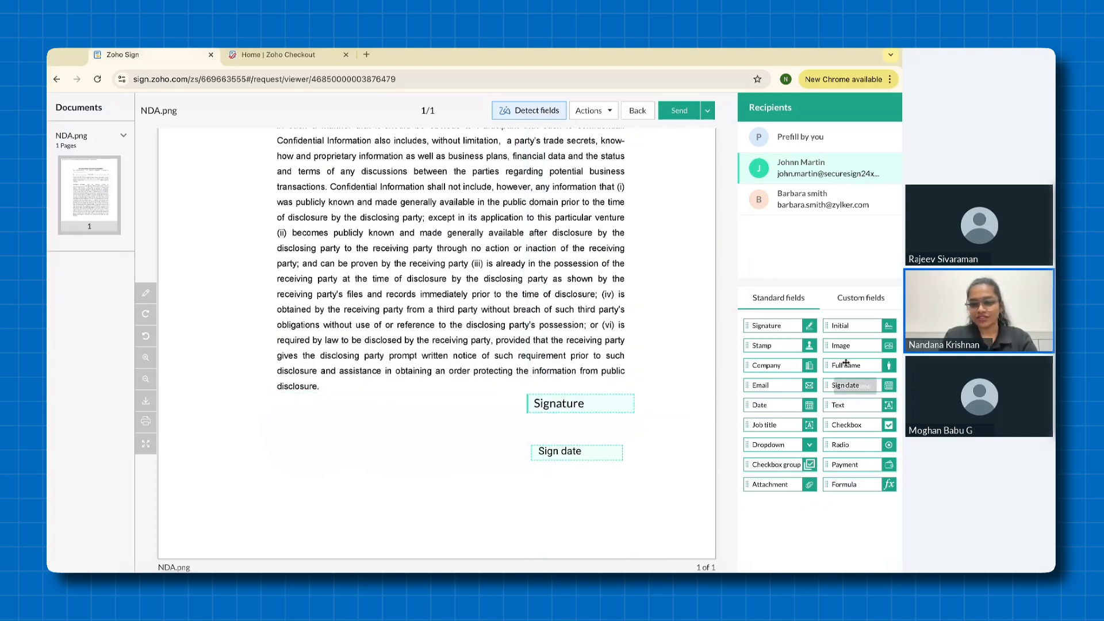
pyautogui.moveTo(847, 363)
pyautogui.mouseDown()
pyautogui.moveTo(549, 451)
pyautogui.moveTo(551, 427)
pyautogui.mouseUp()
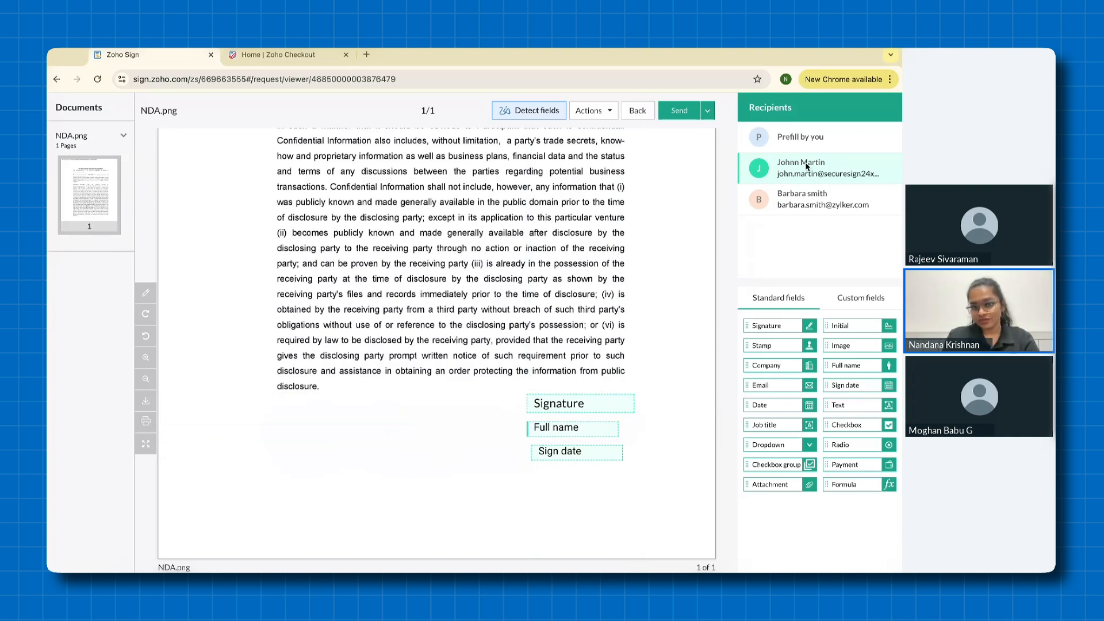
# Step: Place Signature, Full name and Sign date fields for the second recipient below the NDA text, on the page's left side
pyautogui.click(814, 197)
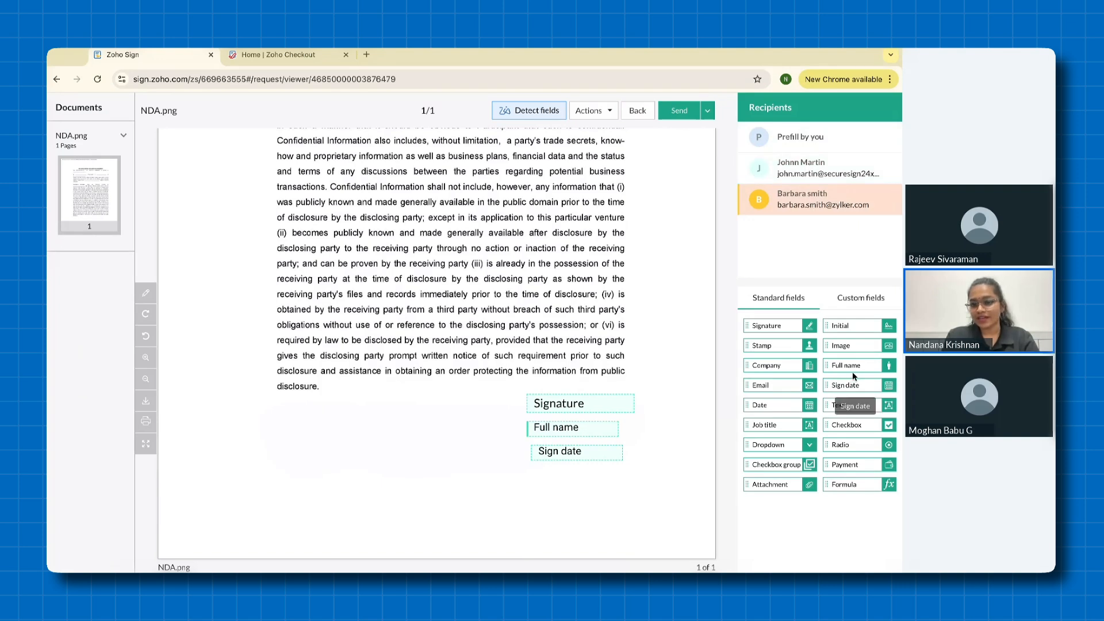
pyautogui.moveTo(779, 331)
pyautogui.mouseDown()
pyautogui.moveTo(304, 424)
pyautogui.moveTo(307, 410)
pyautogui.mouseUp()
pyautogui.moveTo(873, 365); pyautogui.dragTo(325, 436)
pyautogui.moveTo(862, 386)
pyautogui.mouseDown()
pyautogui.moveTo(630, 440)
pyautogui.moveTo(311, 460)
pyautogui.mouseUp()
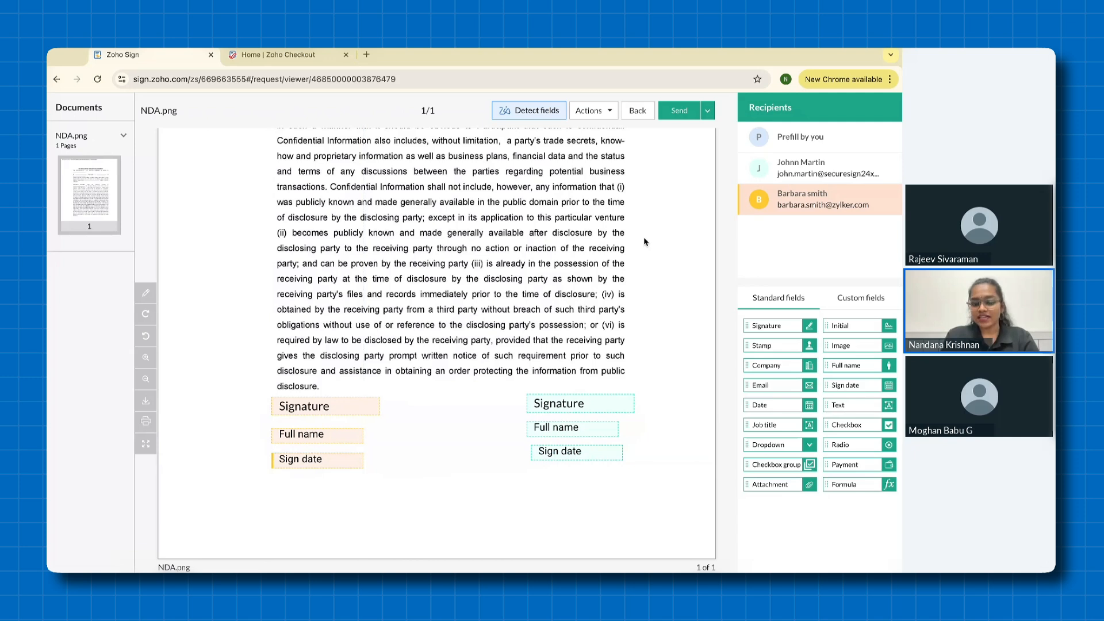
# Step: Send the NDA for signatures with the option to sign the document right after sending turned off
pyautogui.click(679, 114)
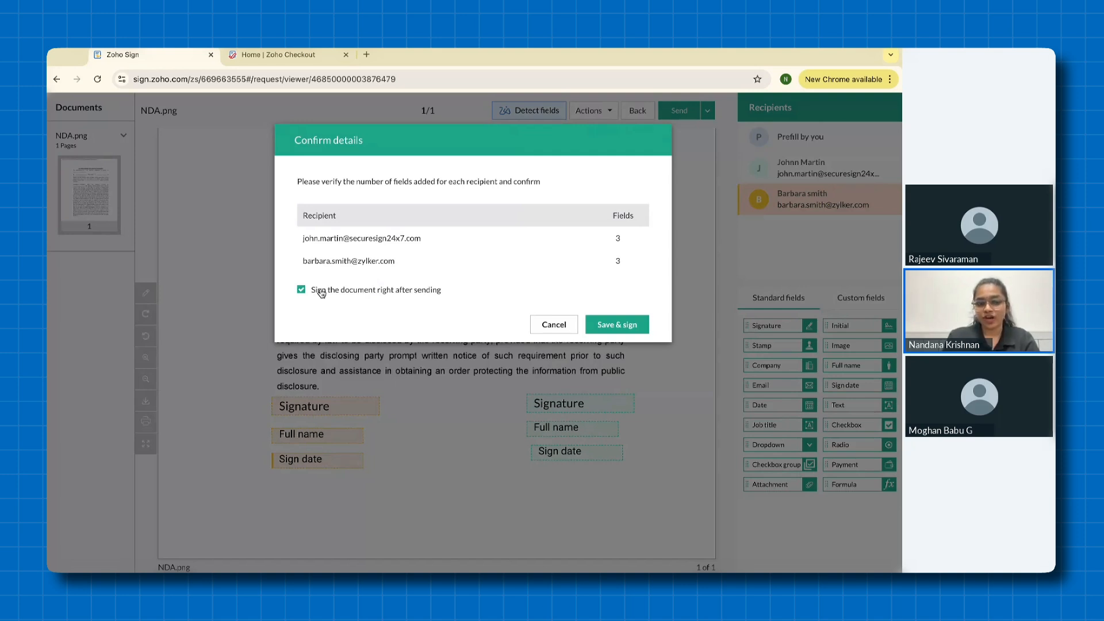
pyautogui.click(301, 289)
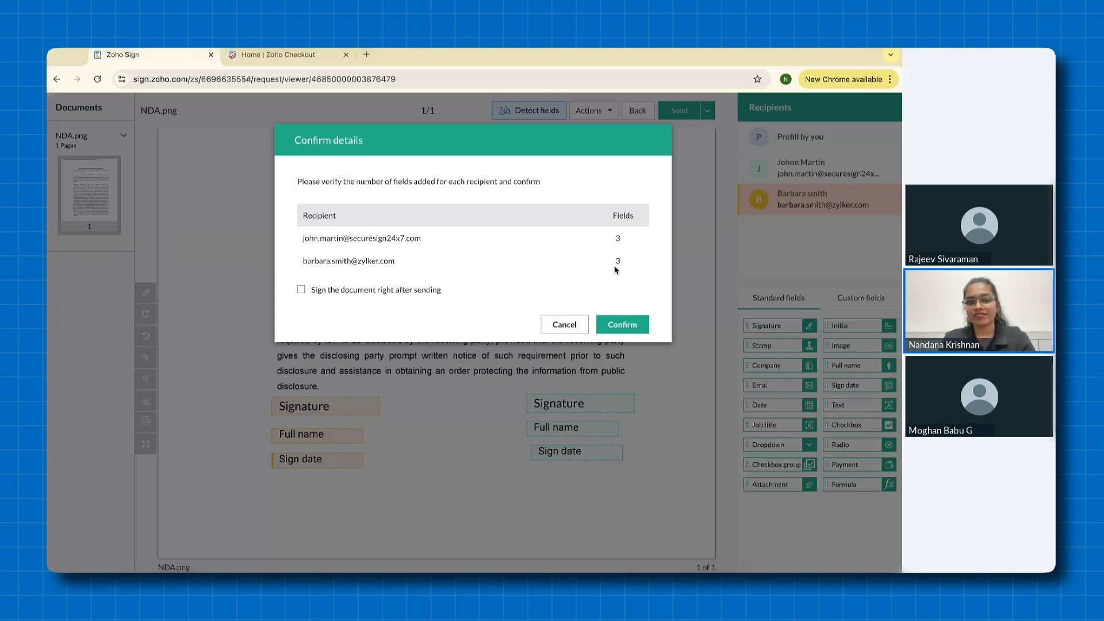
pyautogui.click(637, 324)
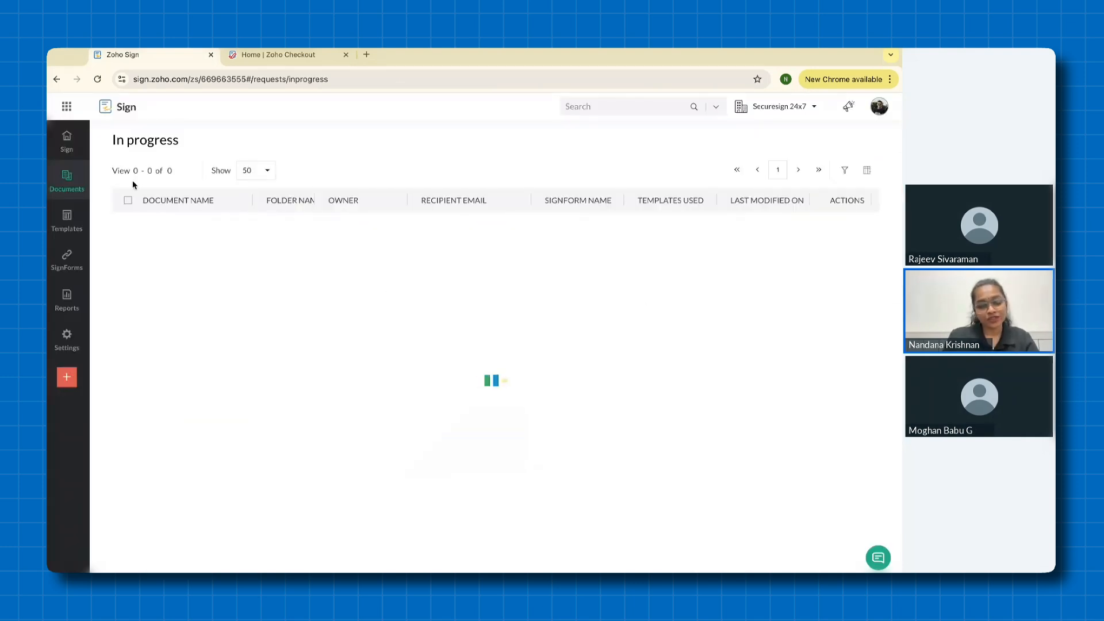
# Step: Check the sent documents in progress and open the newest NDA request to view its recipient status
pyautogui.moveTo(98, 172)
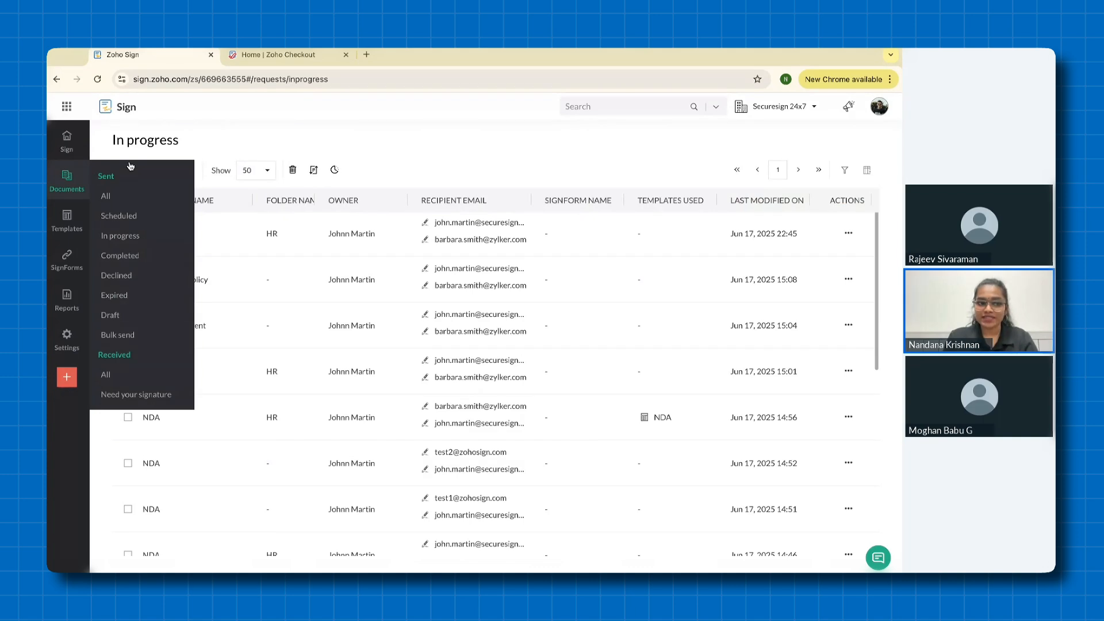
pyautogui.click(135, 237)
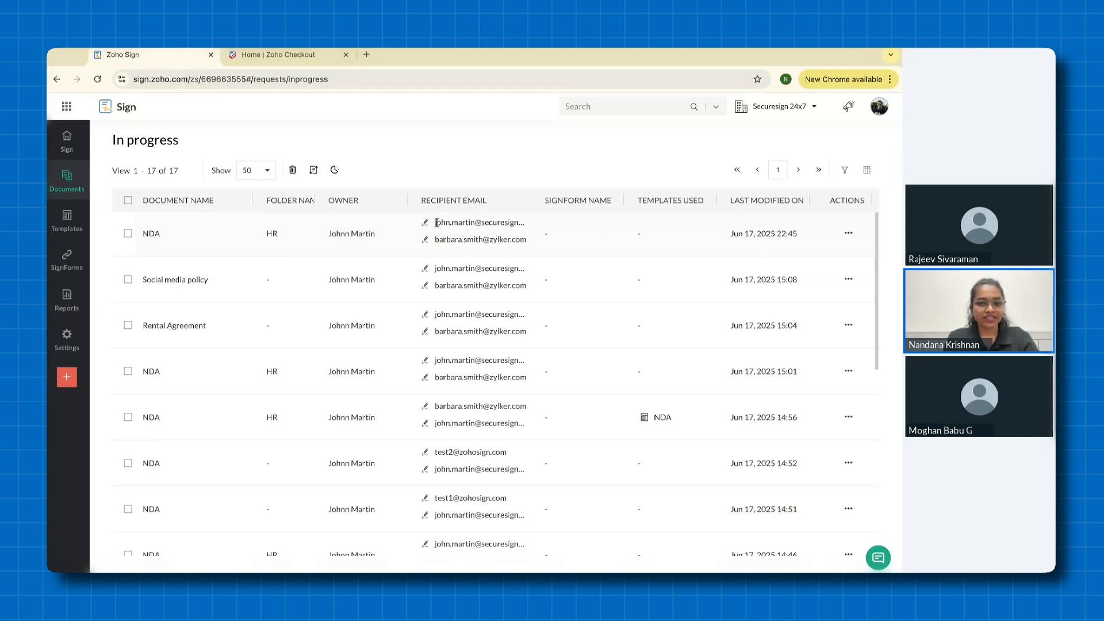
pyautogui.click(158, 234)
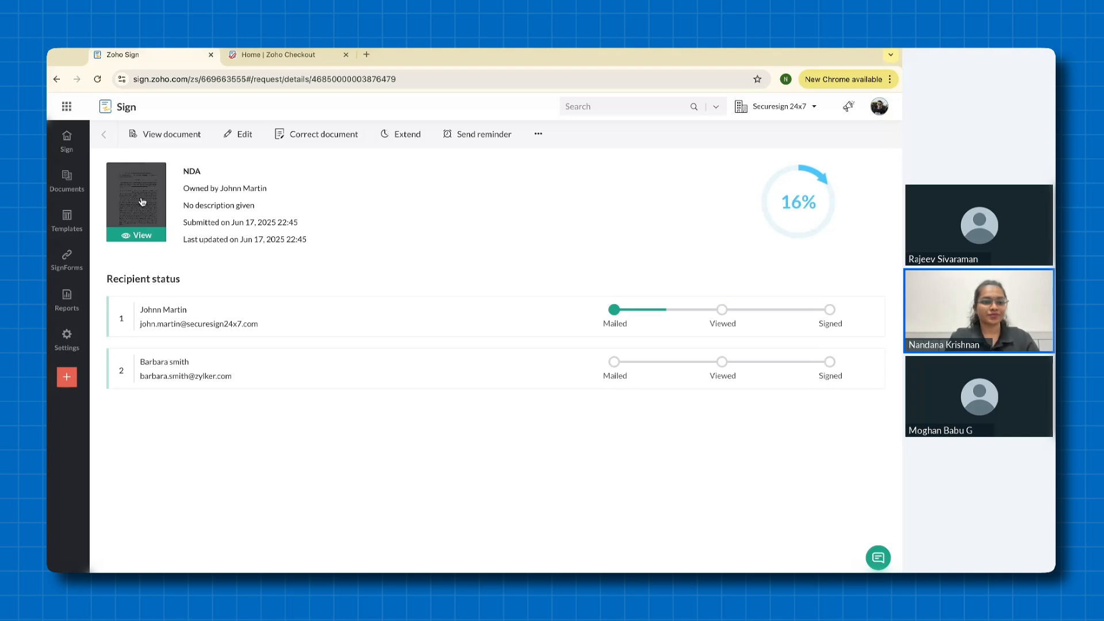
# Step: Start a Sign yourself request and add NDA.png.pdf from the desktop's Sample Docs folder
pyautogui.click(75, 149)
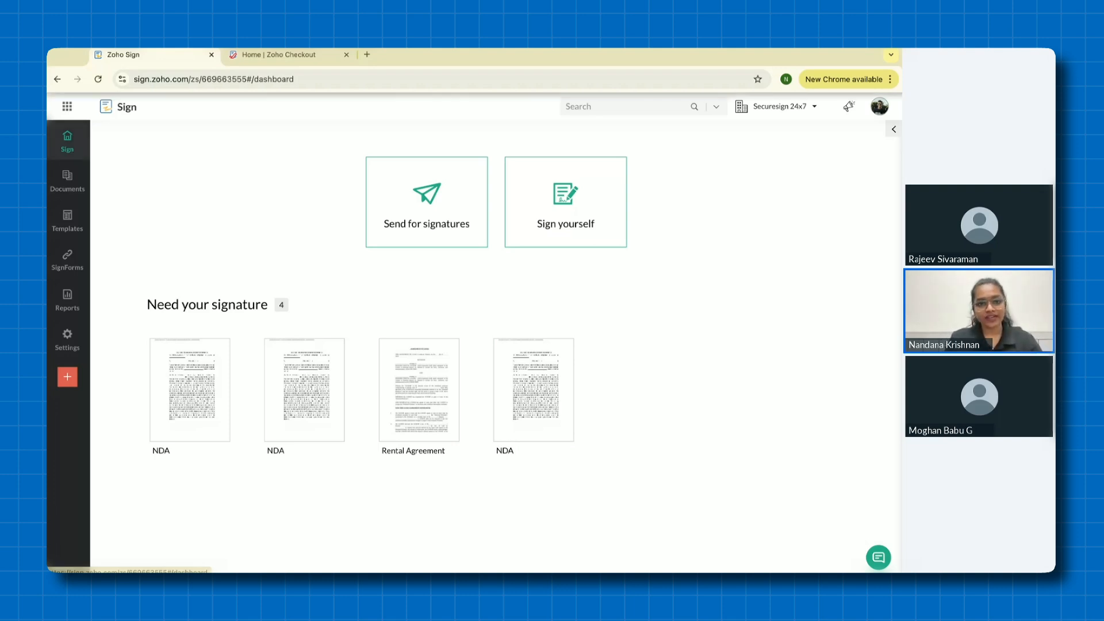
pyautogui.click(570, 202)
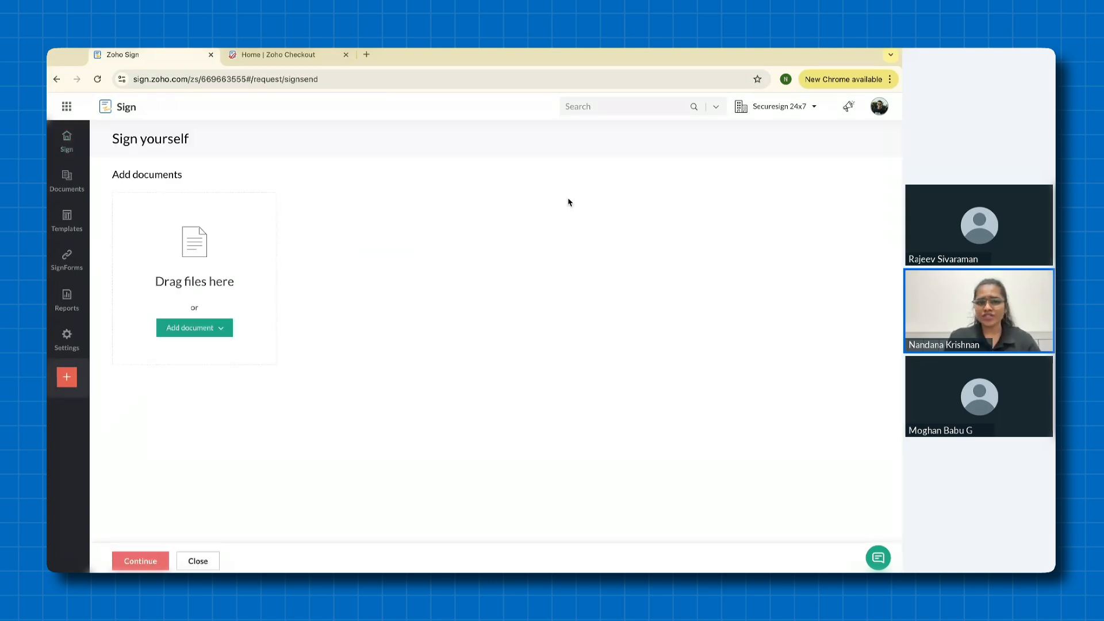
pyautogui.click(195, 326)
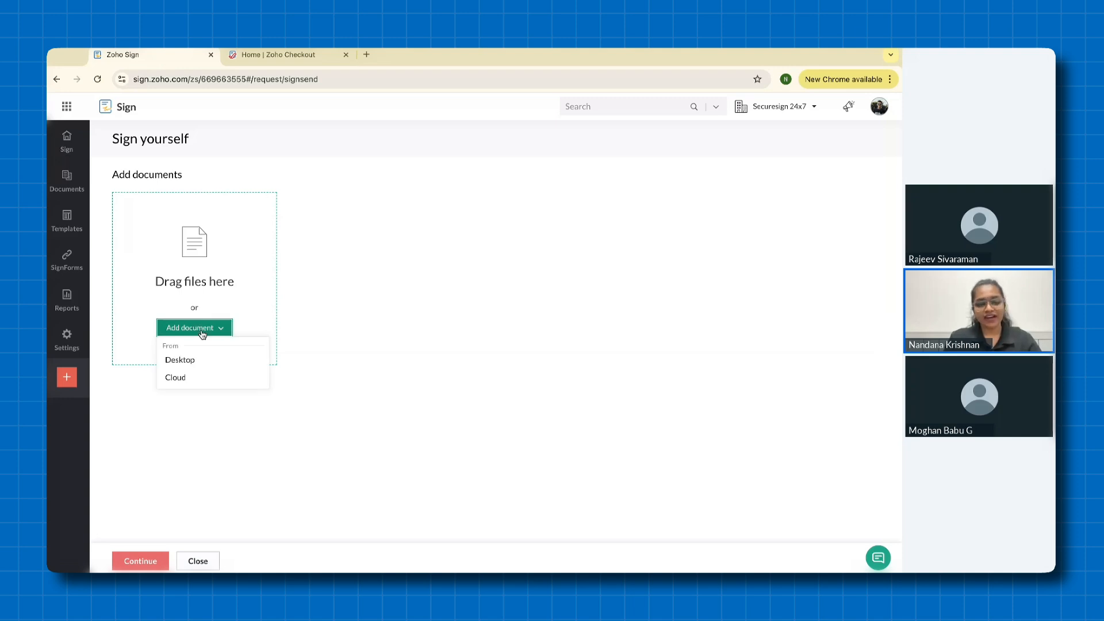
pyautogui.click(198, 365)
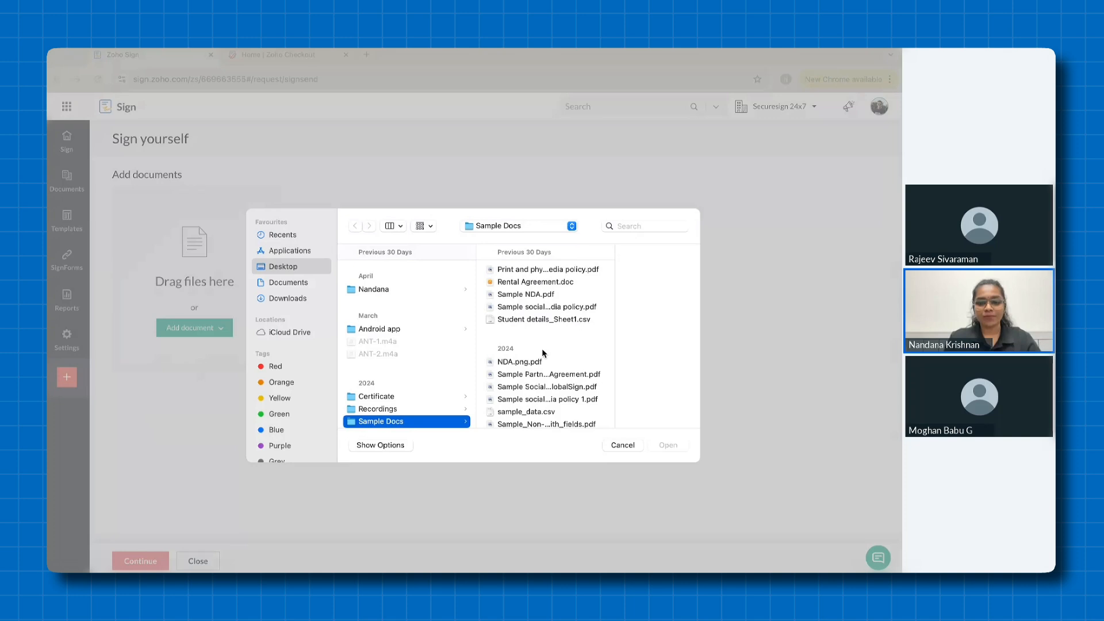
pyautogui.scroll(-2, 539, 361)
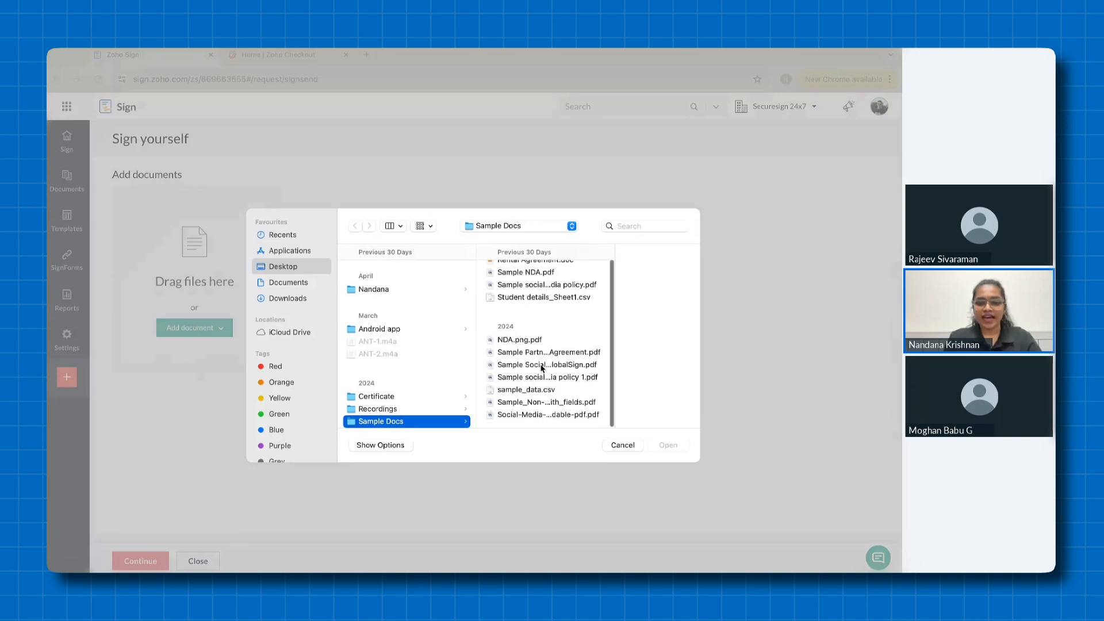
pyautogui.click(538, 342)
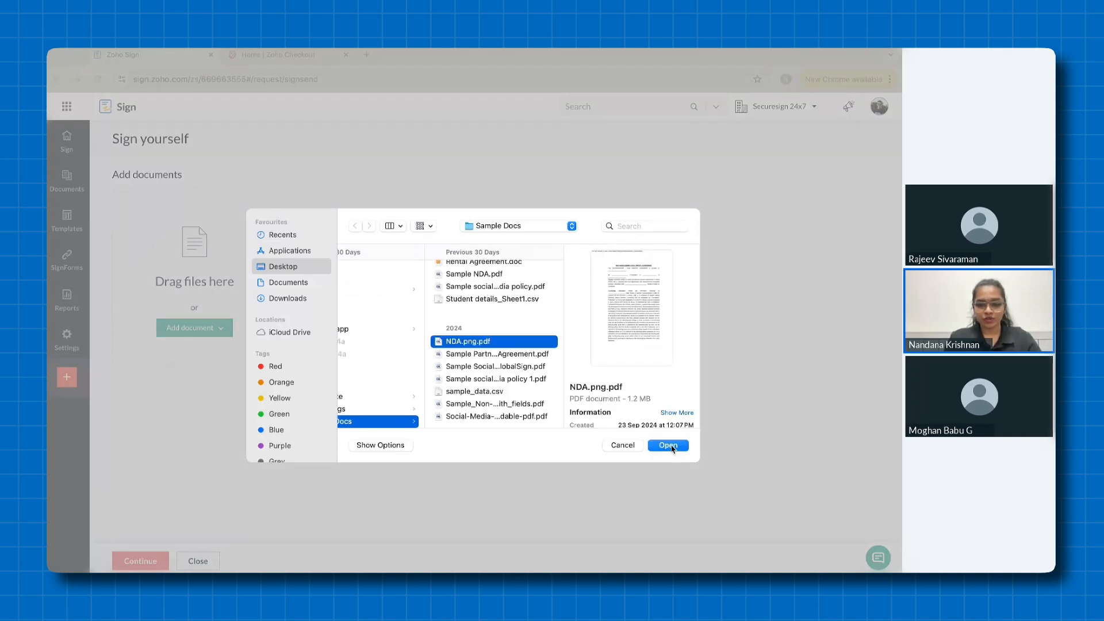
pyautogui.click(671, 448)
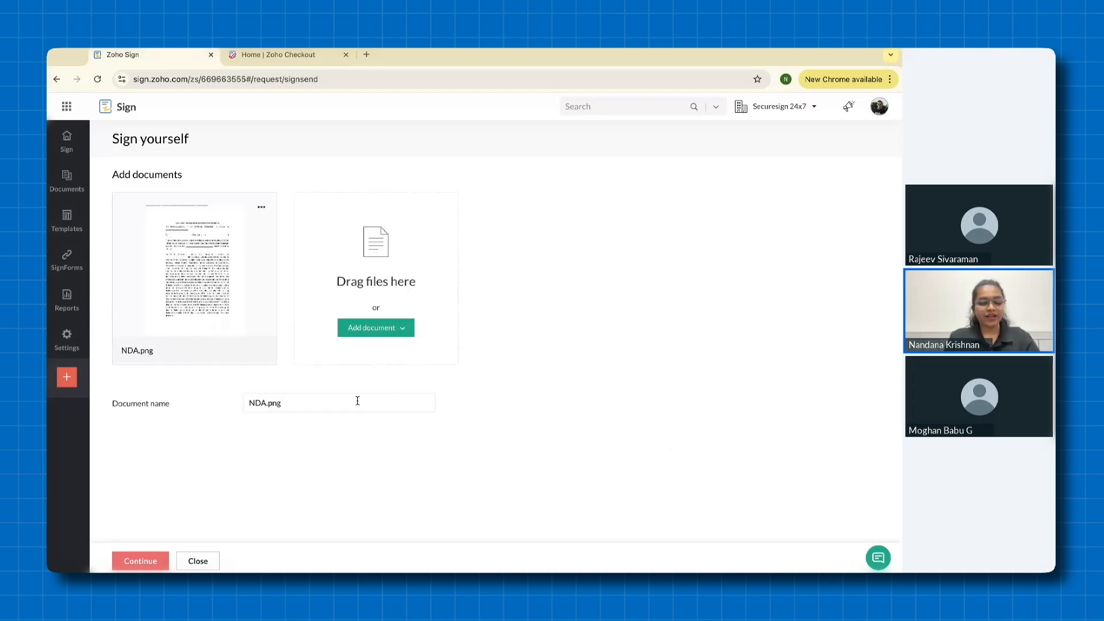
# Step: Rename the document as NDA and continue to placing its fields
pyautogui.moveTo(289, 401); pyautogui.dragTo(267, 401)
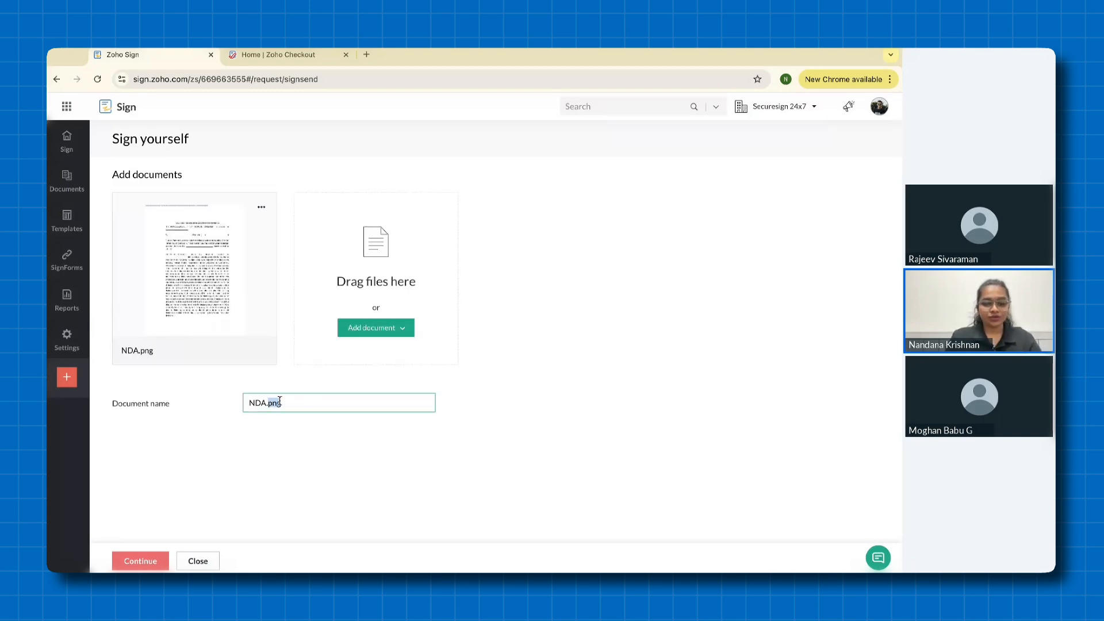
pyautogui.press('BackSpace')
pyautogui.press('BackSpace')
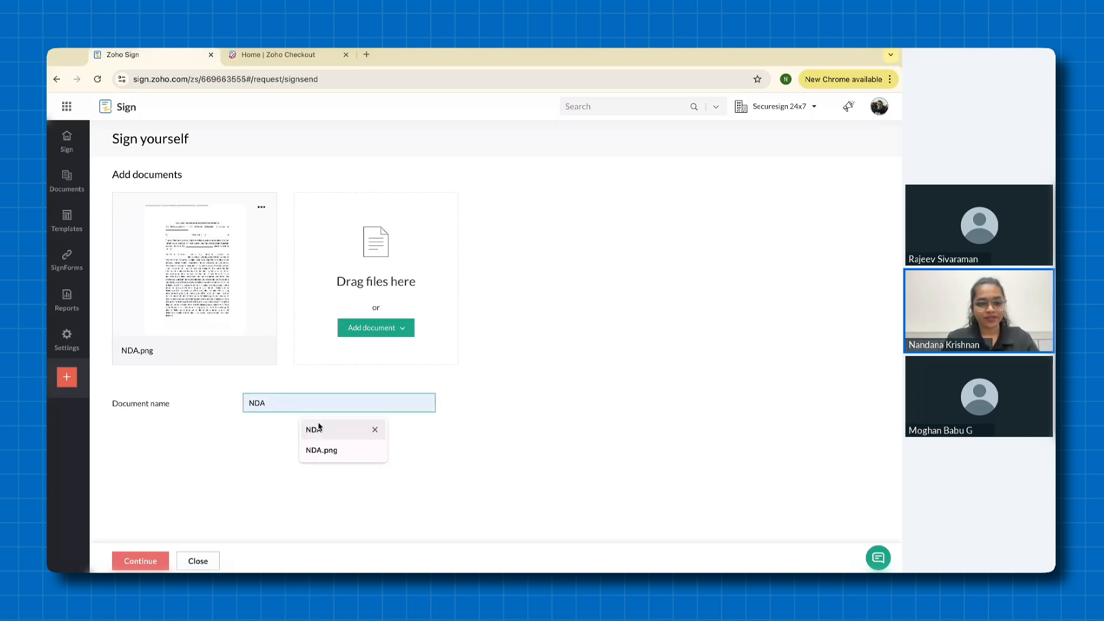
pyautogui.click(315, 429)
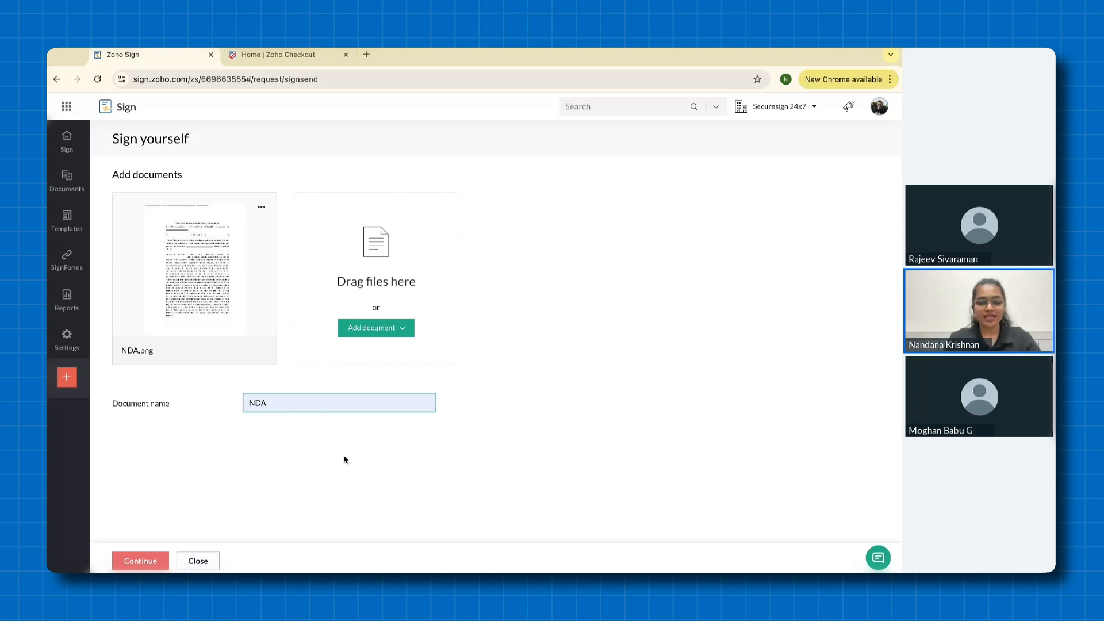
pyautogui.click(151, 562)
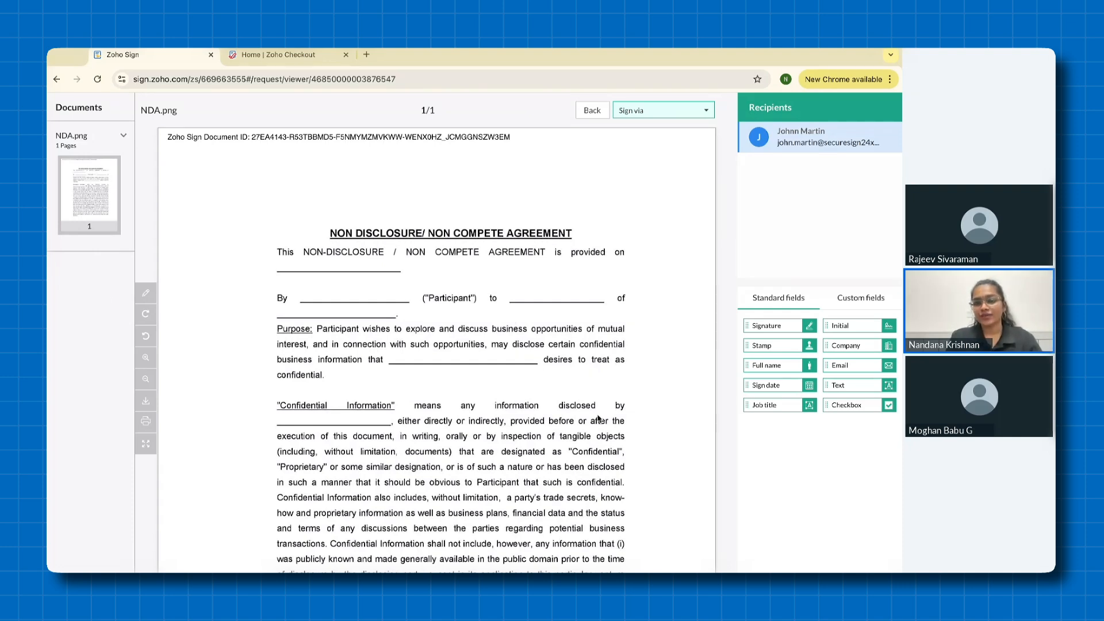
# Step: Place the signer's own Signature, Full name and Sign date in a column below the NDA text, on the page's left side
pyautogui.scroll(-6, 589, 304)
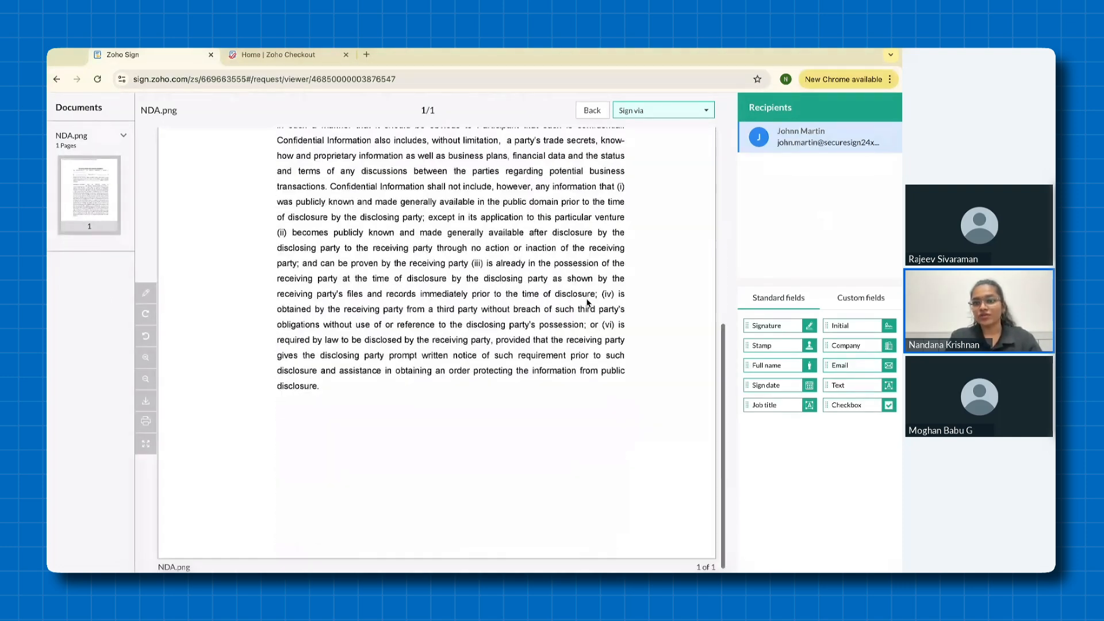
pyautogui.scroll(6, 589, 304)
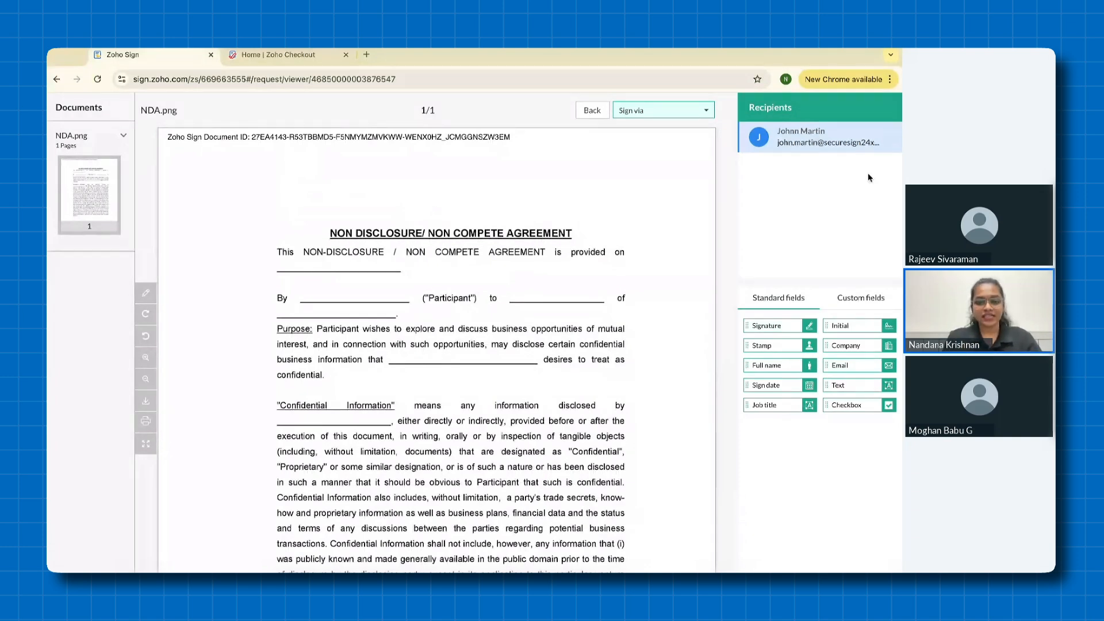
pyautogui.scroll(-6, 634, 301)
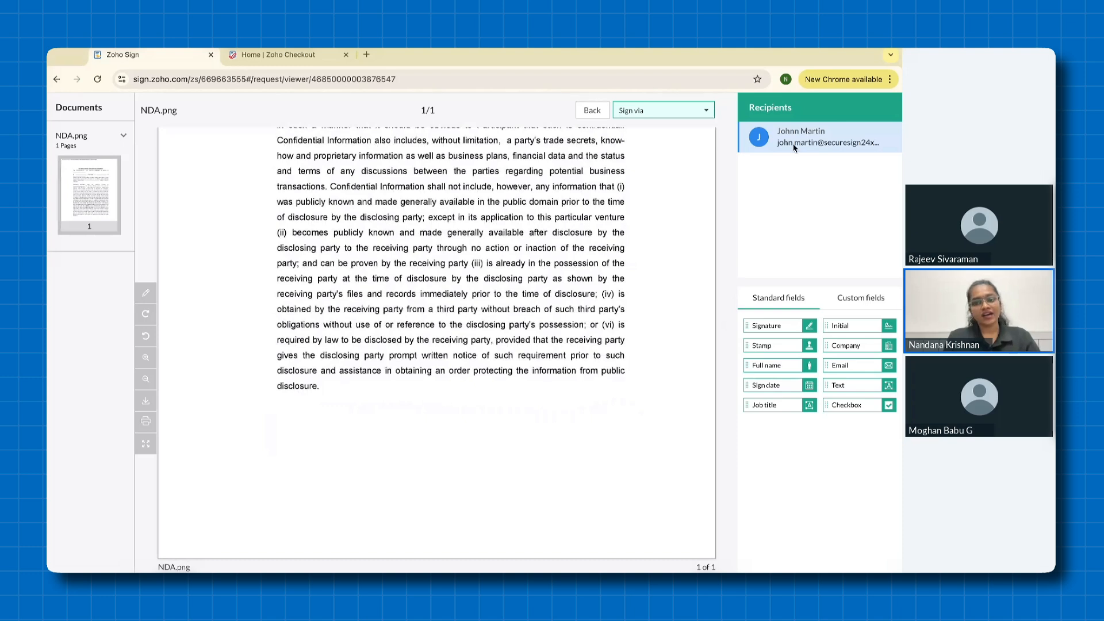
pyautogui.moveTo(767, 325)
pyautogui.mouseDown()
pyautogui.moveTo(762, 344)
pyautogui.moveTo(301, 416)
pyautogui.mouseUp()
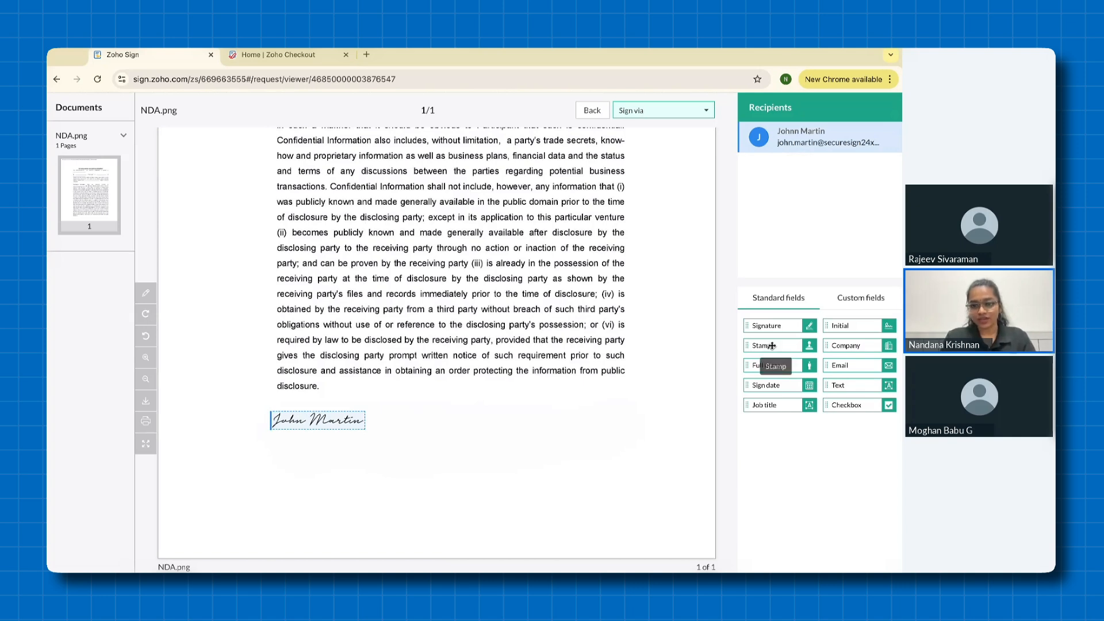
pyautogui.moveTo(771, 366)
pyautogui.mouseDown()
pyautogui.moveTo(716, 454)
pyautogui.moveTo(298, 530)
pyautogui.moveTo(308, 452)
pyautogui.mouseUp()
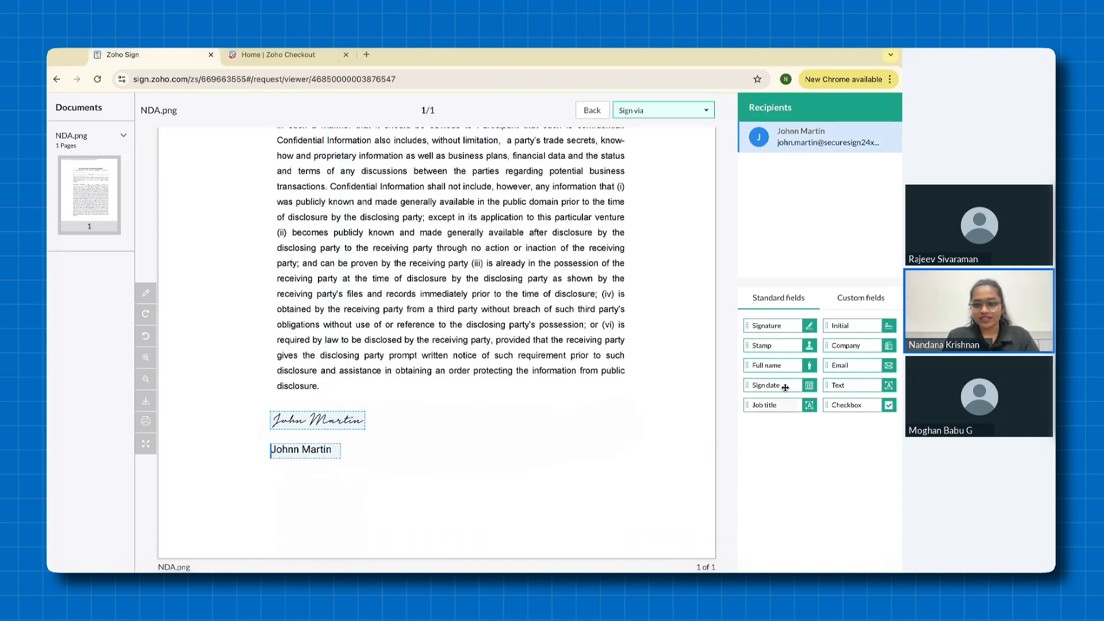
pyautogui.moveTo(783, 386); pyautogui.dragTo(308, 475)
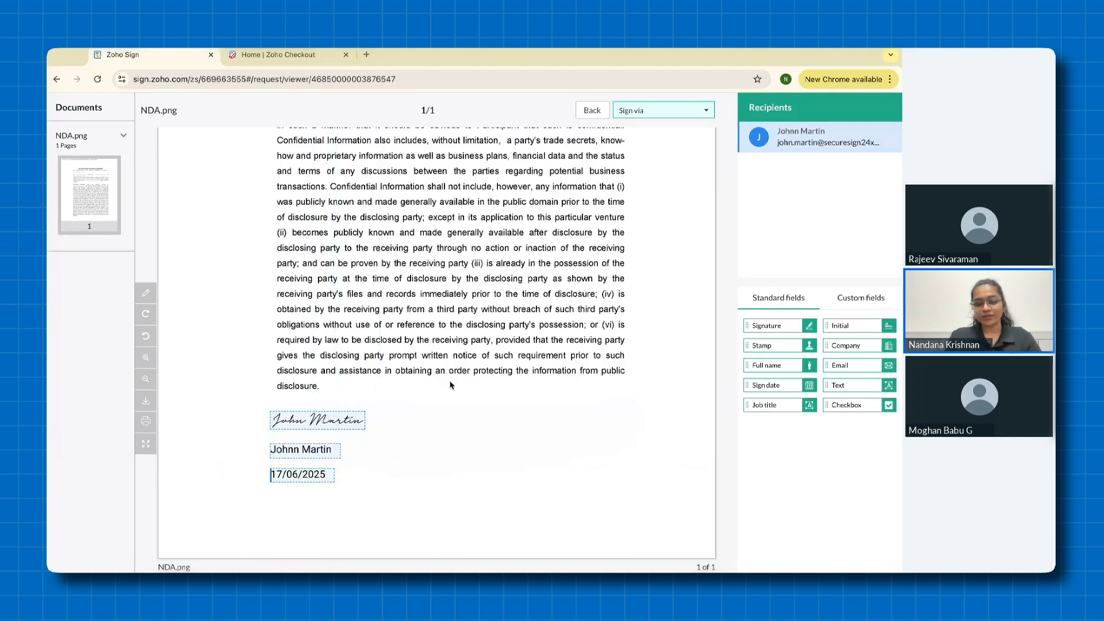
# Step: Sign the NDA and email the signed copy to two recipients chosen from the suggested contacts
pyautogui.click(676, 110)
pyautogui.click(659, 194)
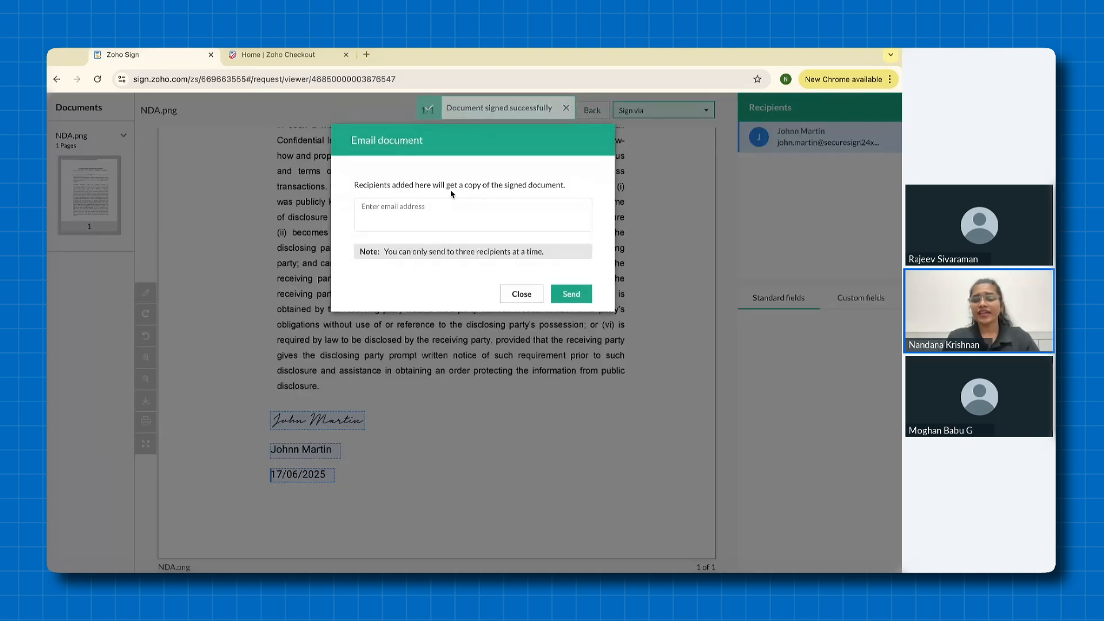
pyautogui.click(449, 216)
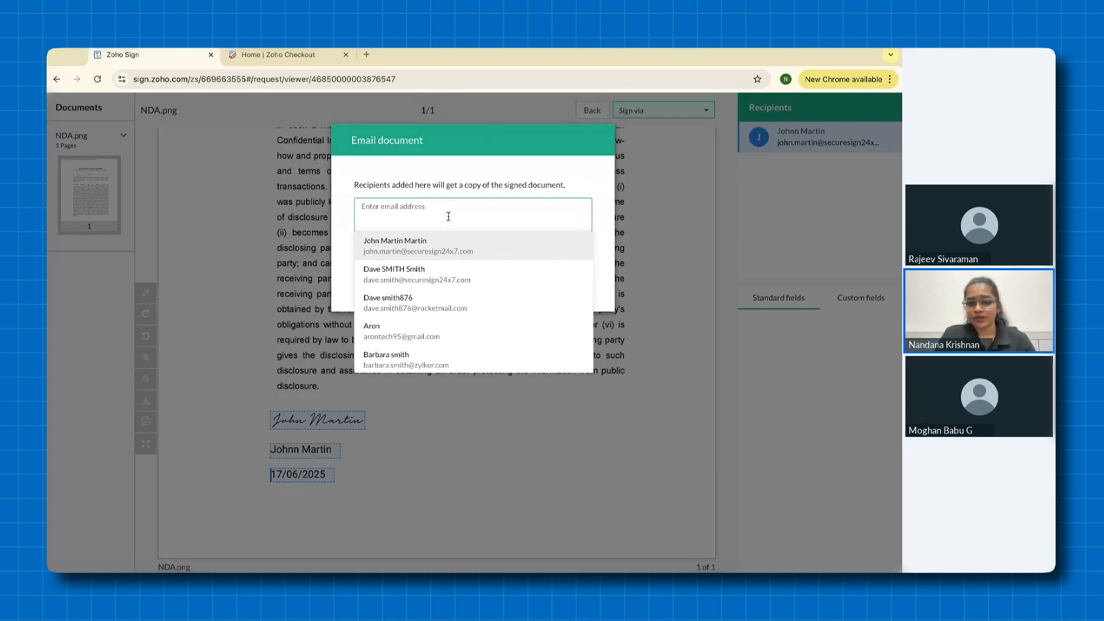
pyautogui.click(429, 266)
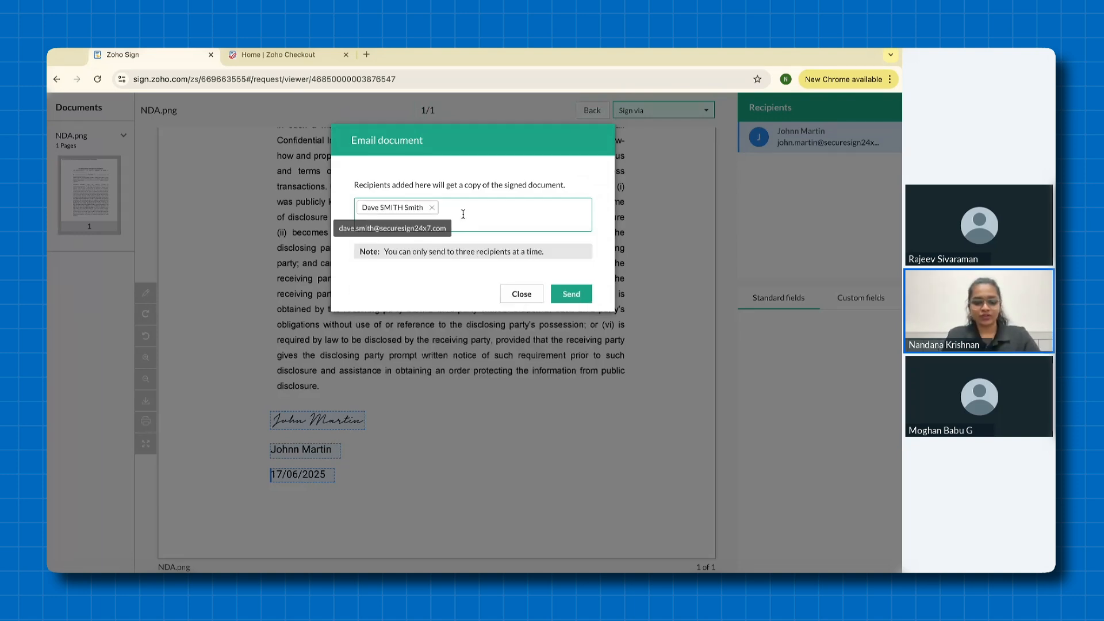
pyautogui.write('barb')
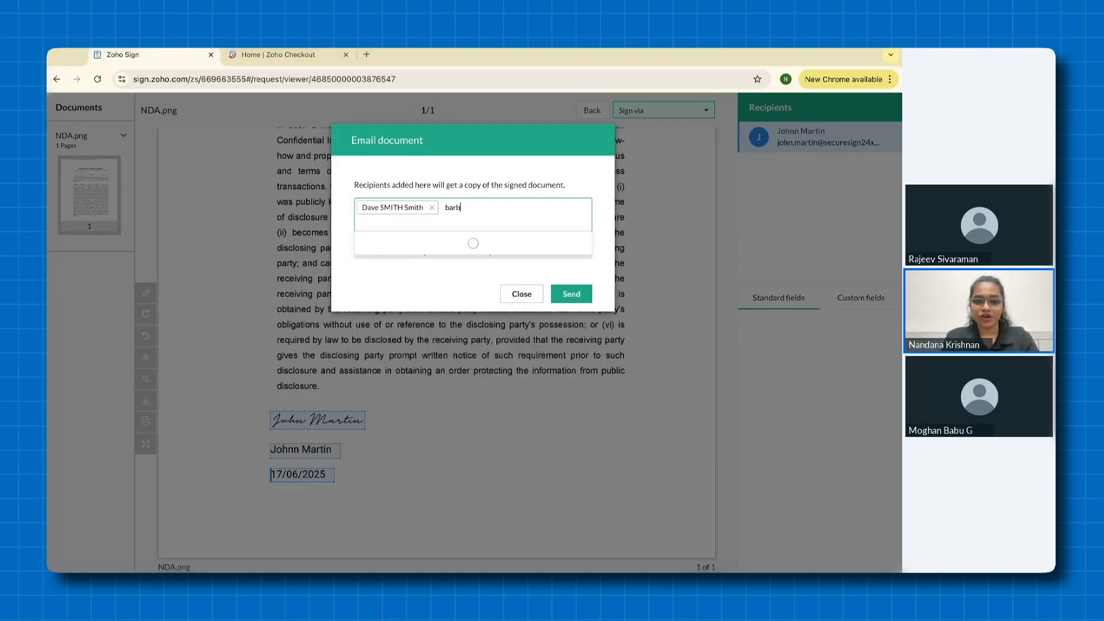
pyautogui.click(432, 250)
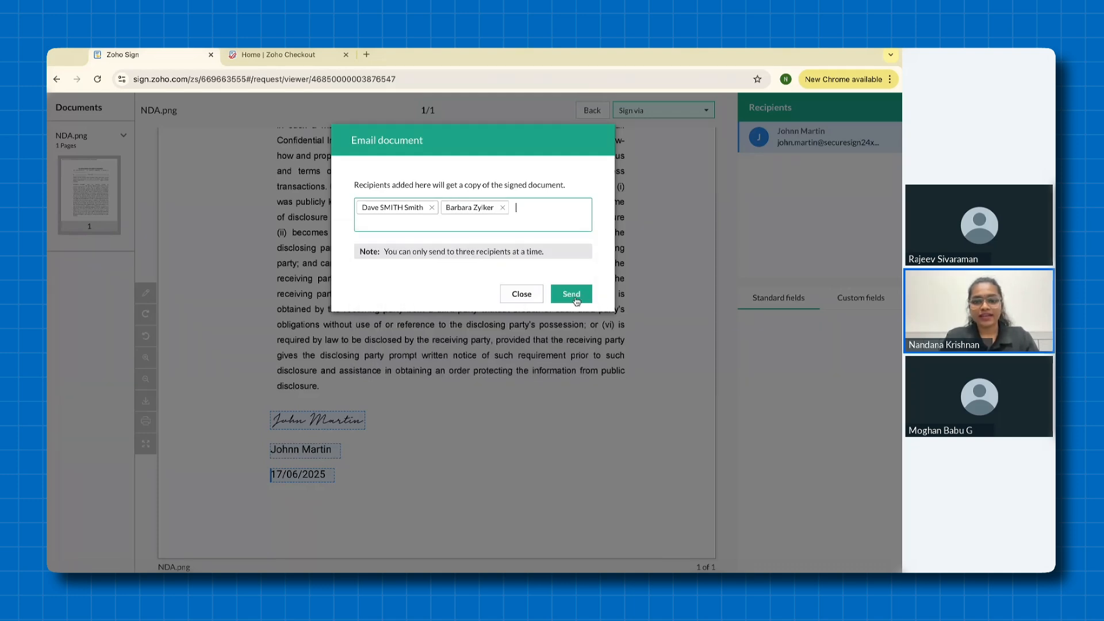
pyautogui.click(572, 295)
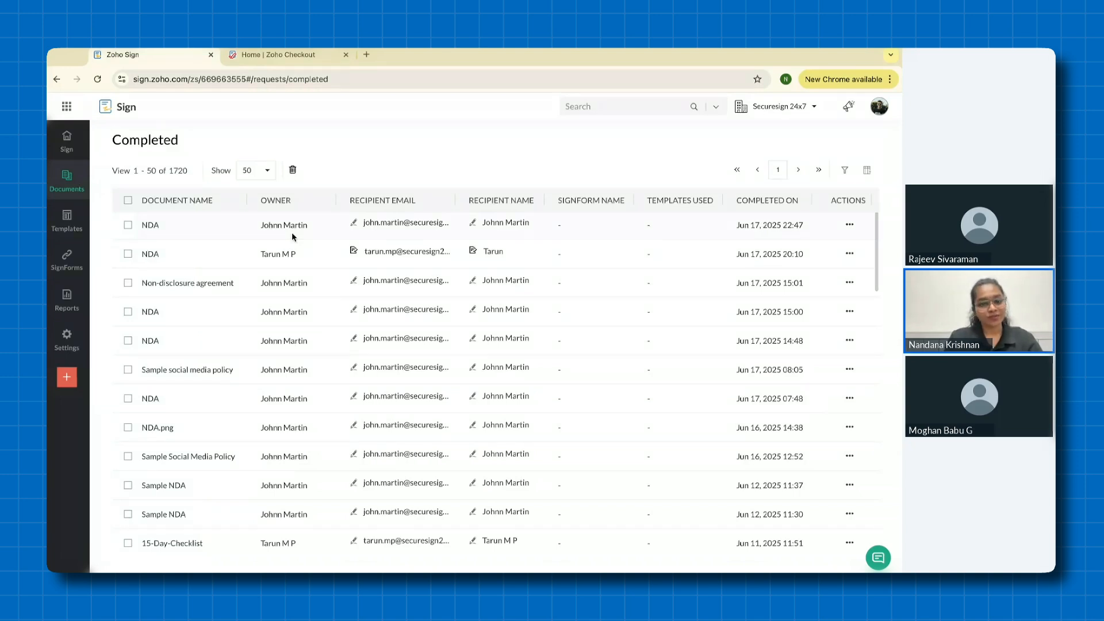
# Step: Open the newest completed NDA to view its recipient status, and return to the Sign home page
pyautogui.click(150, 233)
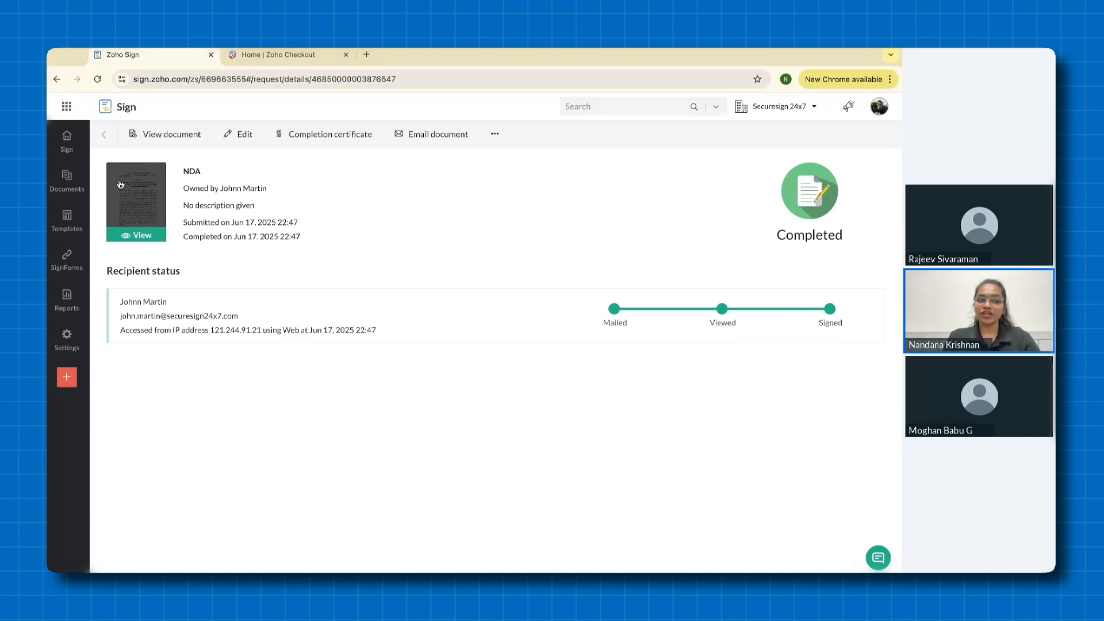
pyautogui.click(63, 143)
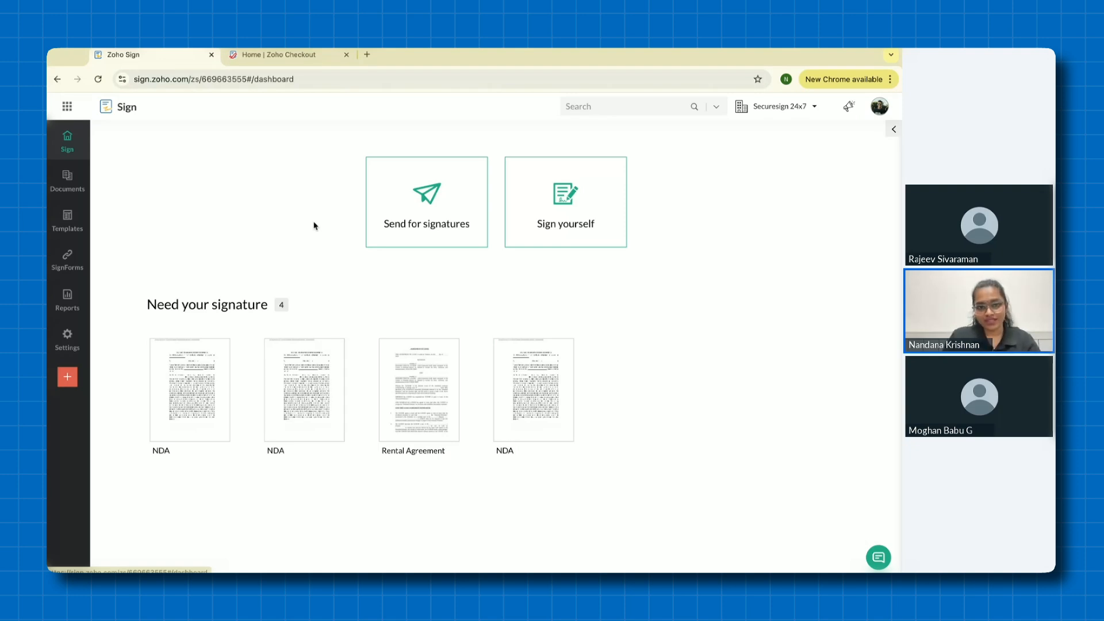
# Step: Start a Send for signatures request and add NDA.png.pdf from the desktop's Sample Docs folder
pyautogui.click(393, 223)
pyautogui.click(198, 328)
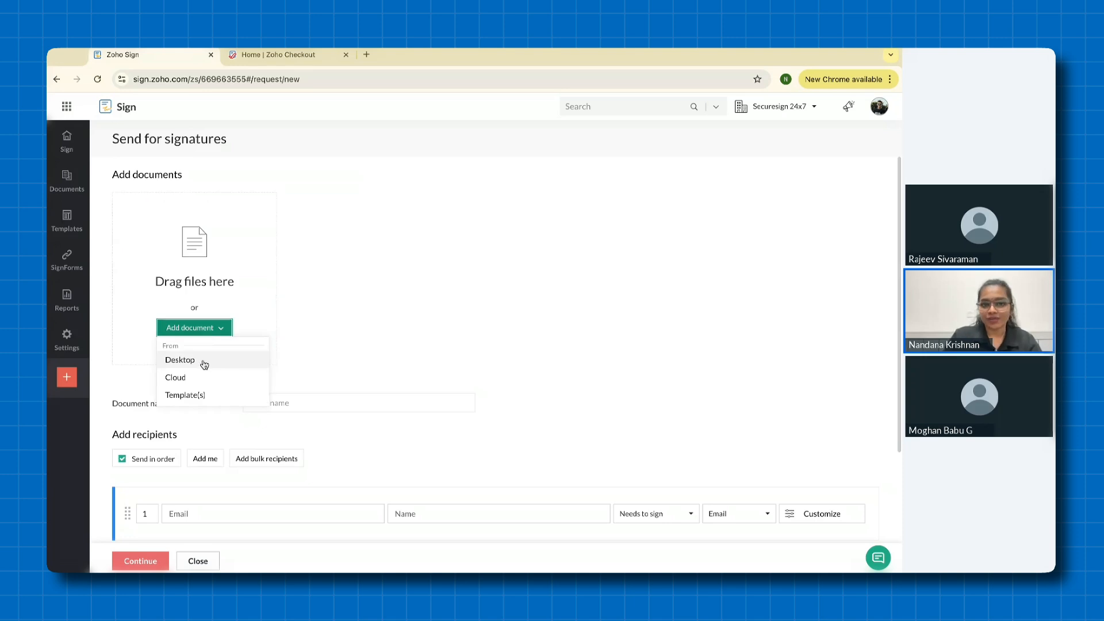
pyautogui.click(180, 360)
pyautogui.click(495, 361)
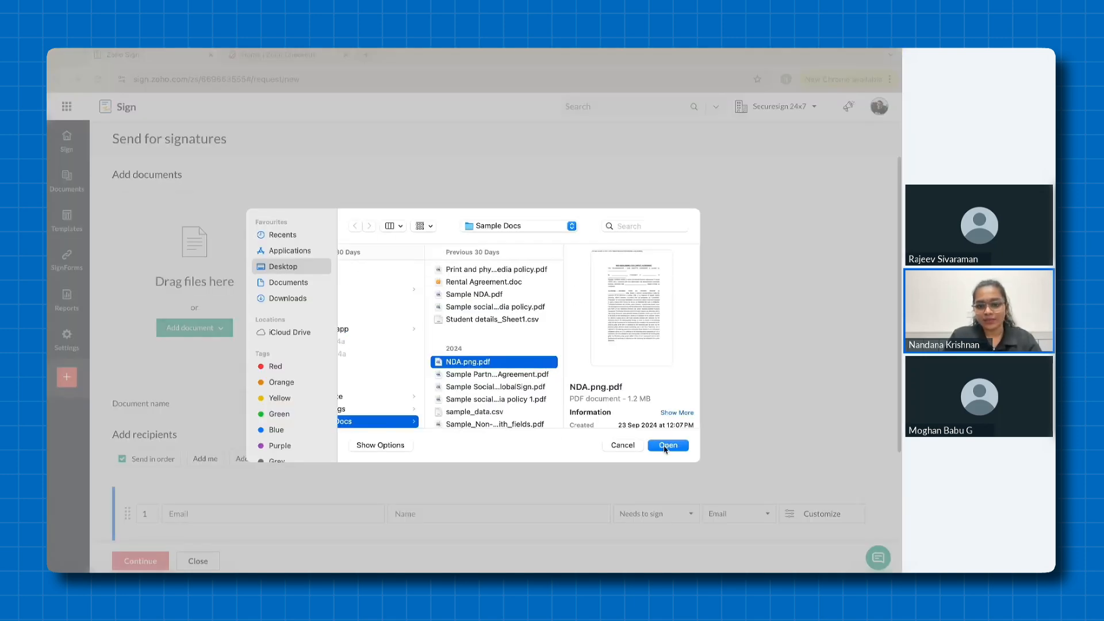
pyautogui.click(667, 446)
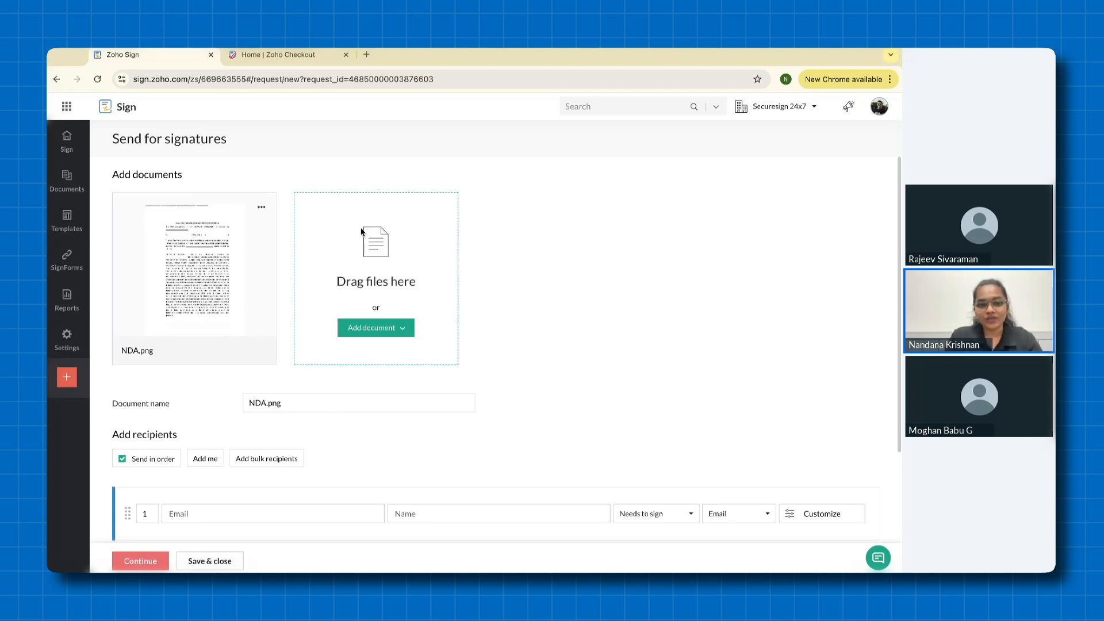
# Step: Add Sample NDA.pdf from the Sample Docs folder as the request's second document
pyautogui.click(360, 329)
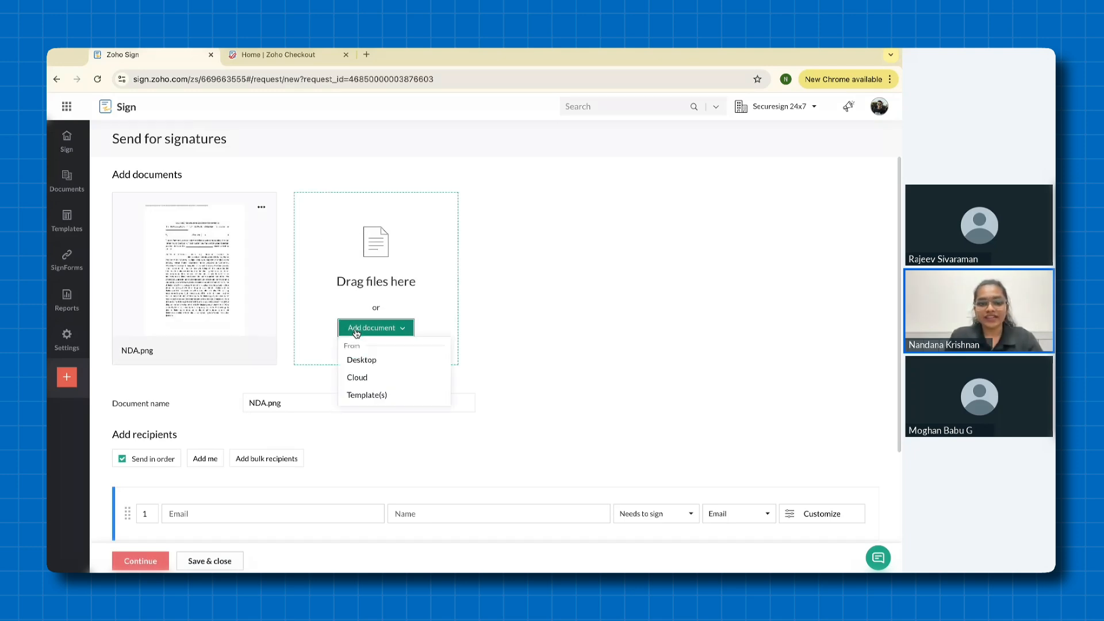
pyautogui.click(360, 358)
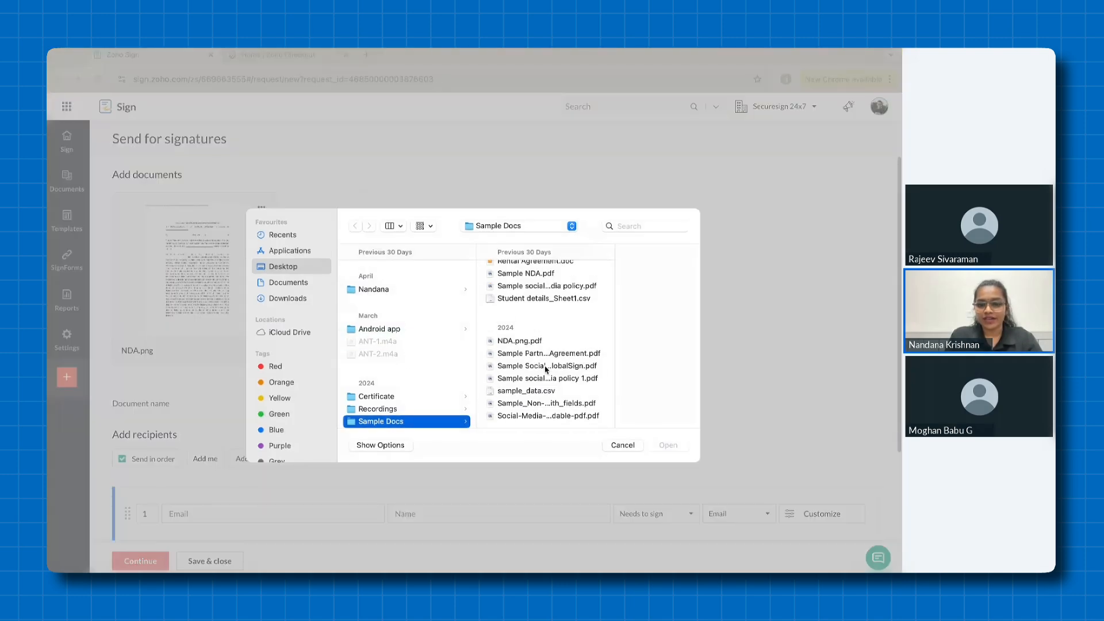
pyautogui.scroll(2, 547, 363)
pyautogui.click(538, 294)
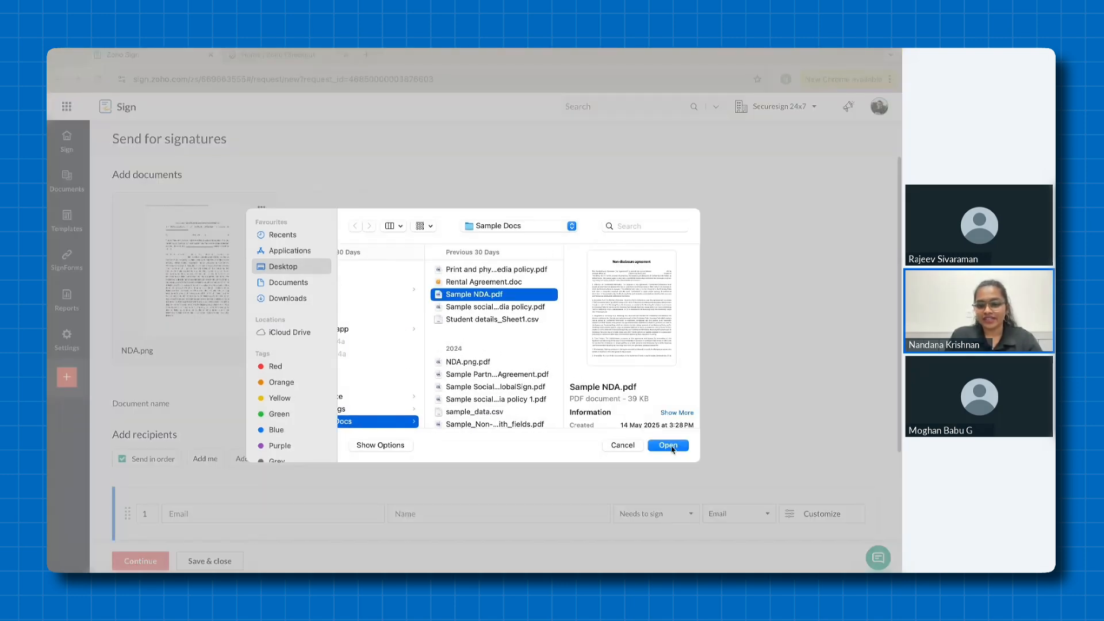
pyautogui.click(671, 447)
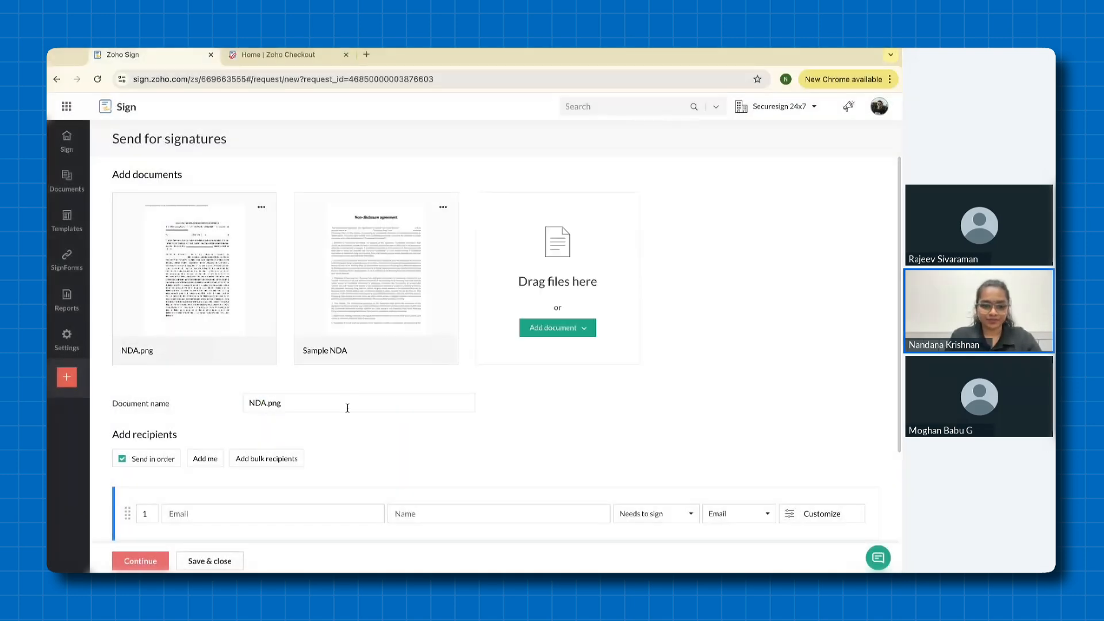
# Step: Rename the signature request as NDA
pyautogui.moveTo(347, 408); pyautogui.dragTo(264, 402)
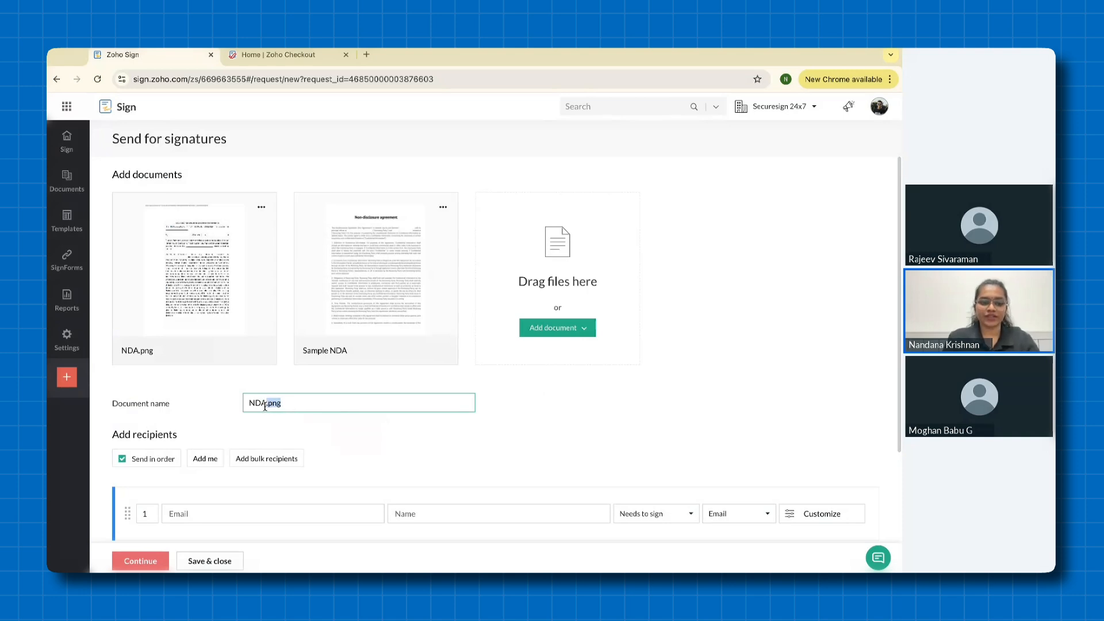
pyautogui.press('BackSpace')
pyautogui.click(353, 428)
# Step: Bulk import the recipients from sample_data.csv, using its recipient_email and recipient_name columns
pyautogui.scroll(-1, 345, 437)
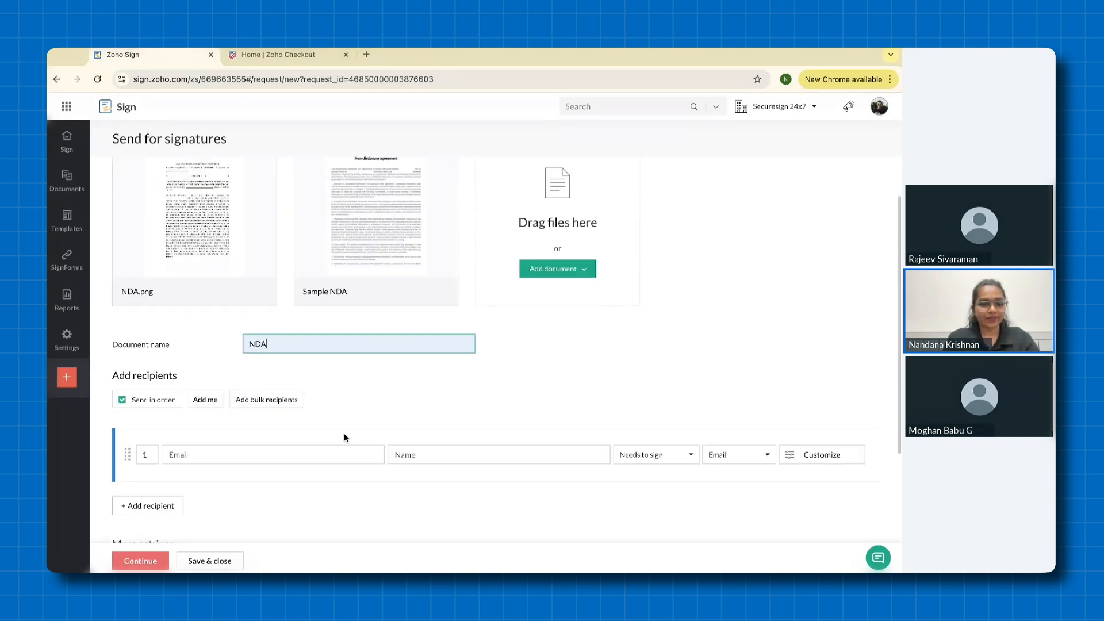
pyautogui.scroll(-1, 216, 396)
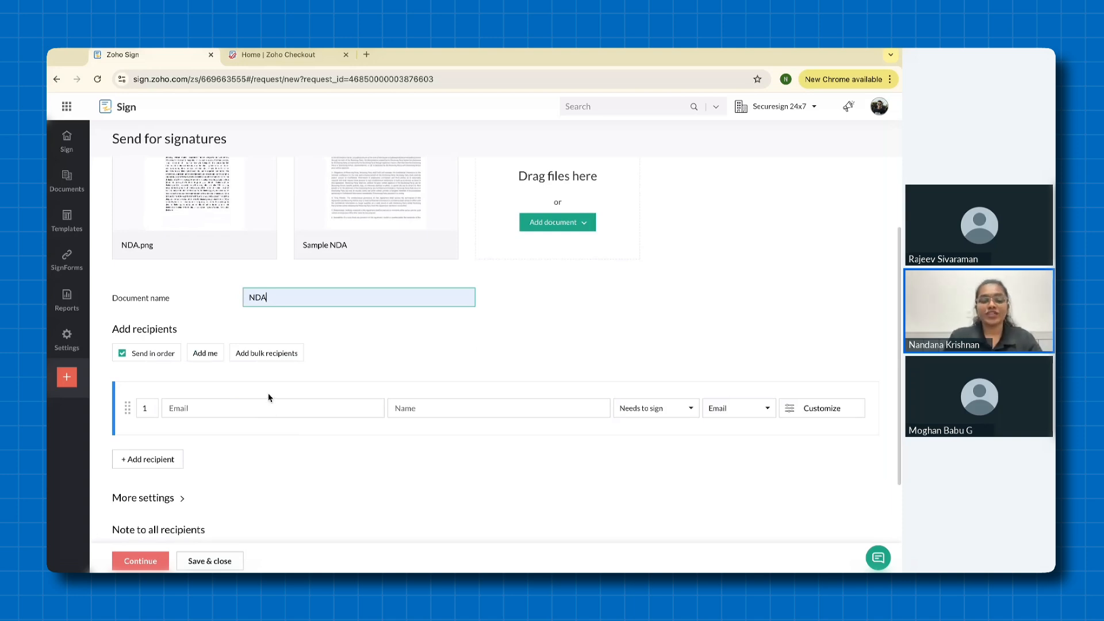
pyautogui.click(262, 353)
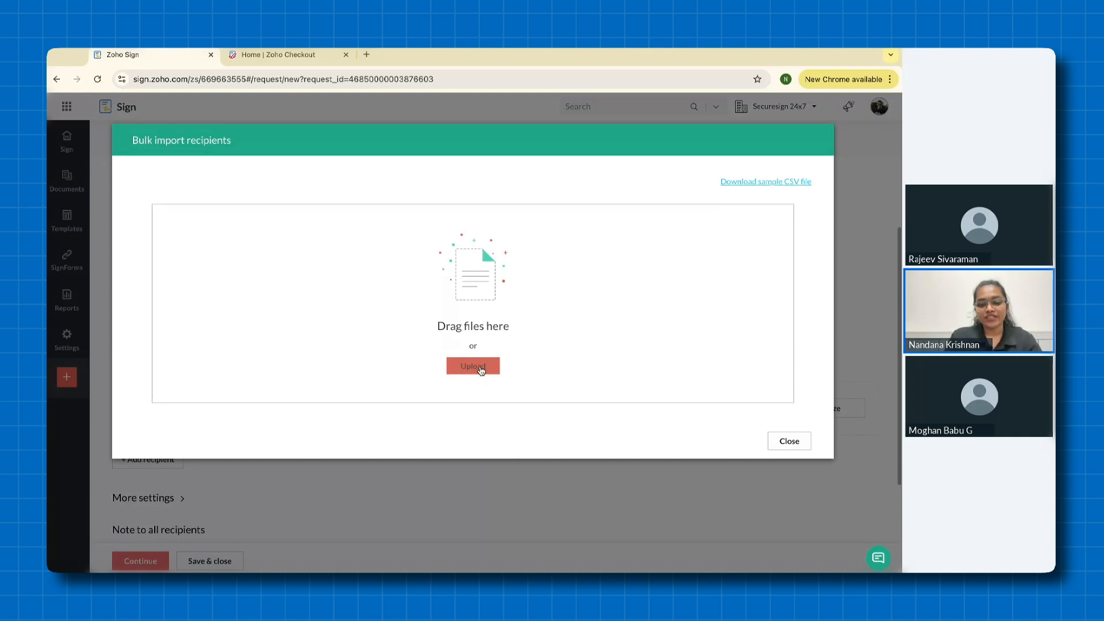
pyautogui.click(482, 370)
pyautogui.scroll(-1, 538, 360)
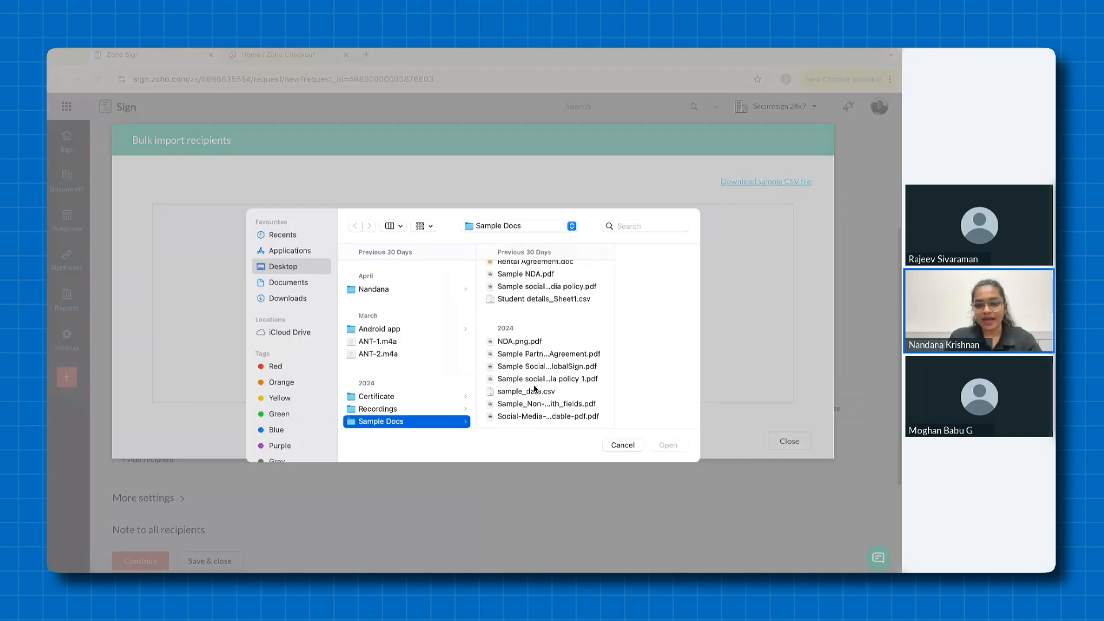
pyautogui.click(535, 391)
pyautogui.click(664, 445)
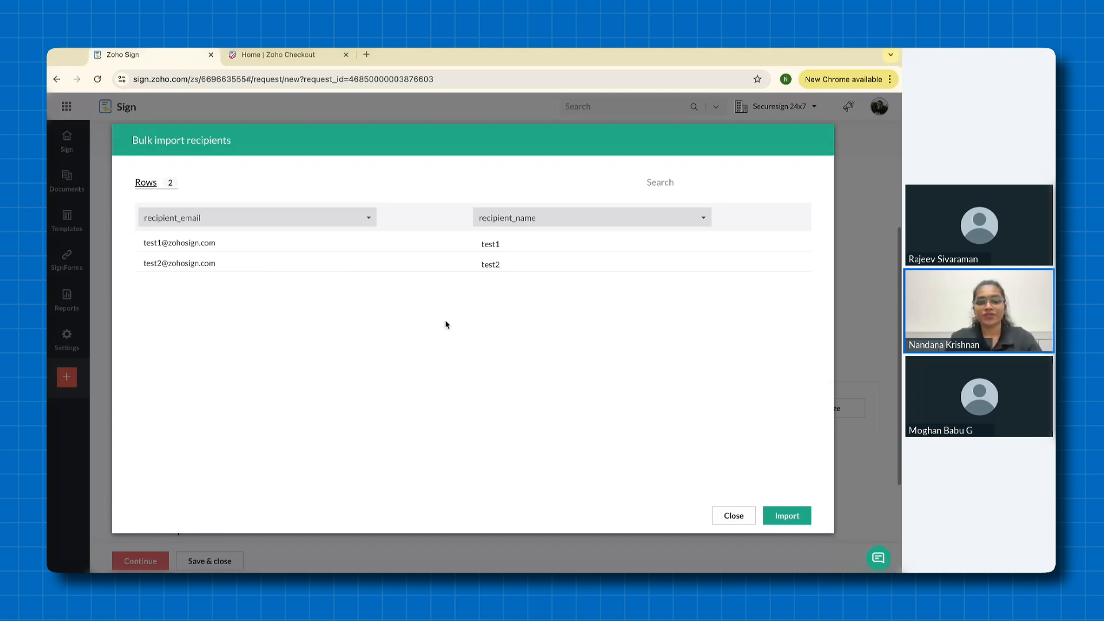
pyautogui.click(787, 516)
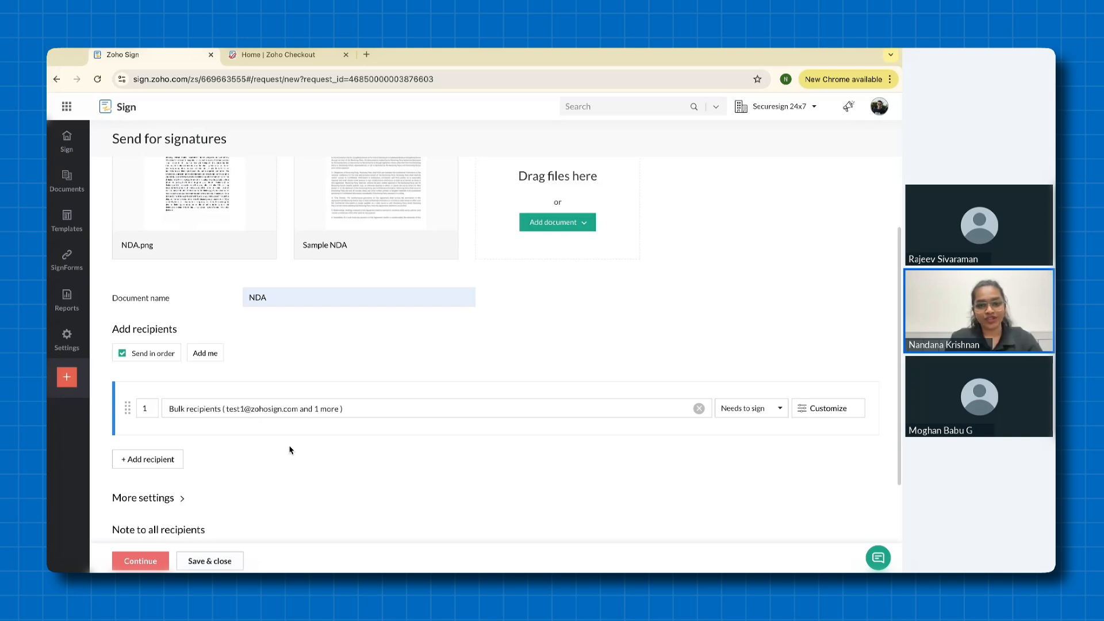
# Step: Add yourself as the second recipient, following the bulk recipients
pyautogui.click(199, 363)
pyautogui.scroll(-1, 321, 386)
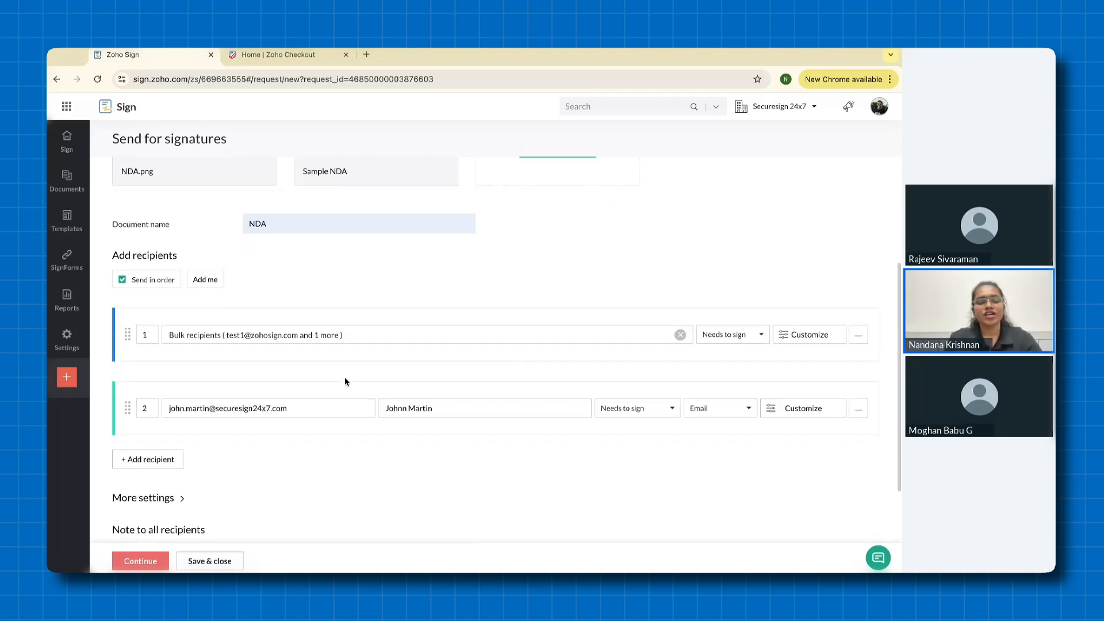
# Step: Check the bulk recipients' role options and their private note, authentication and digital signature provider settings
pyautogui.click(719, 336)
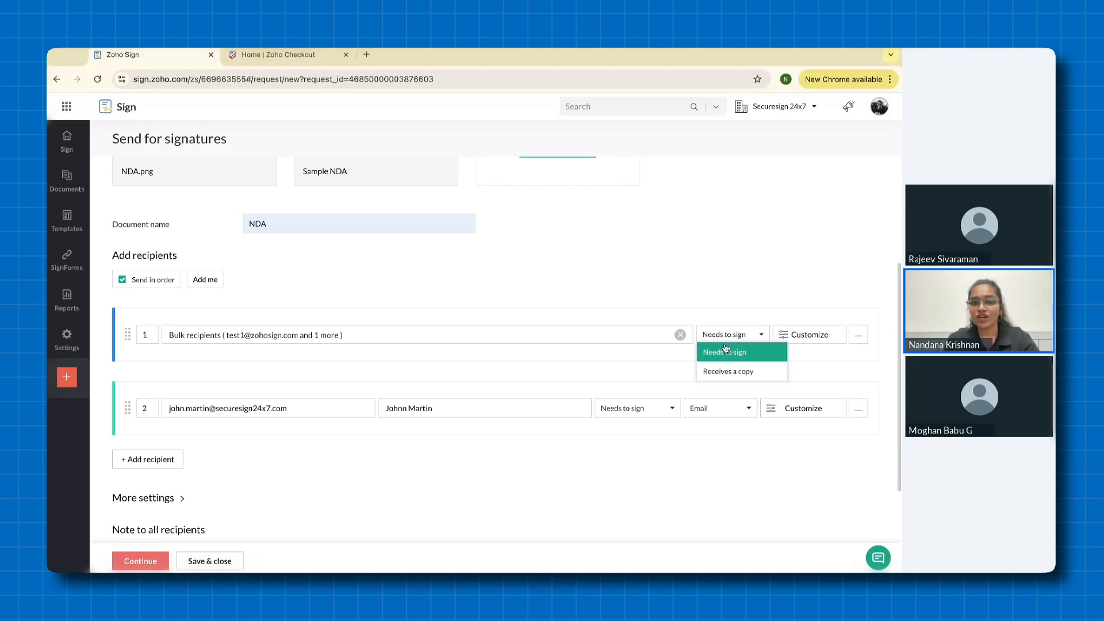
pyautogui.click(809, 334)
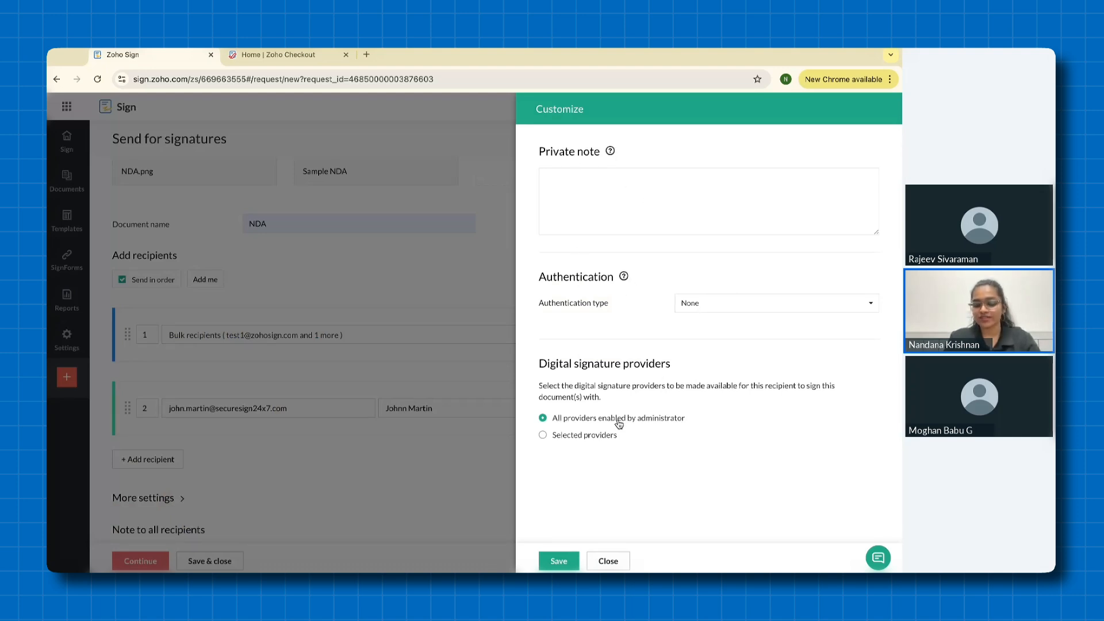
pyautogui.click(609, 562)
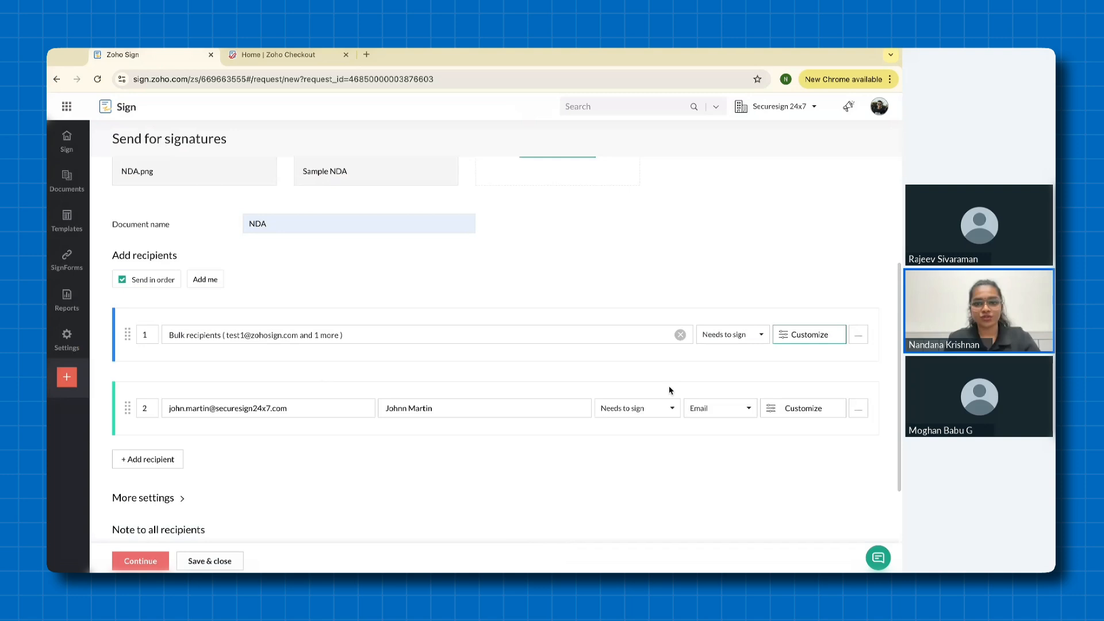
# Step: Look through the role and delivery options available for the second recipient
pyautogui.click(654, 408)
pyautogui.scroll(-1, 655, 443)
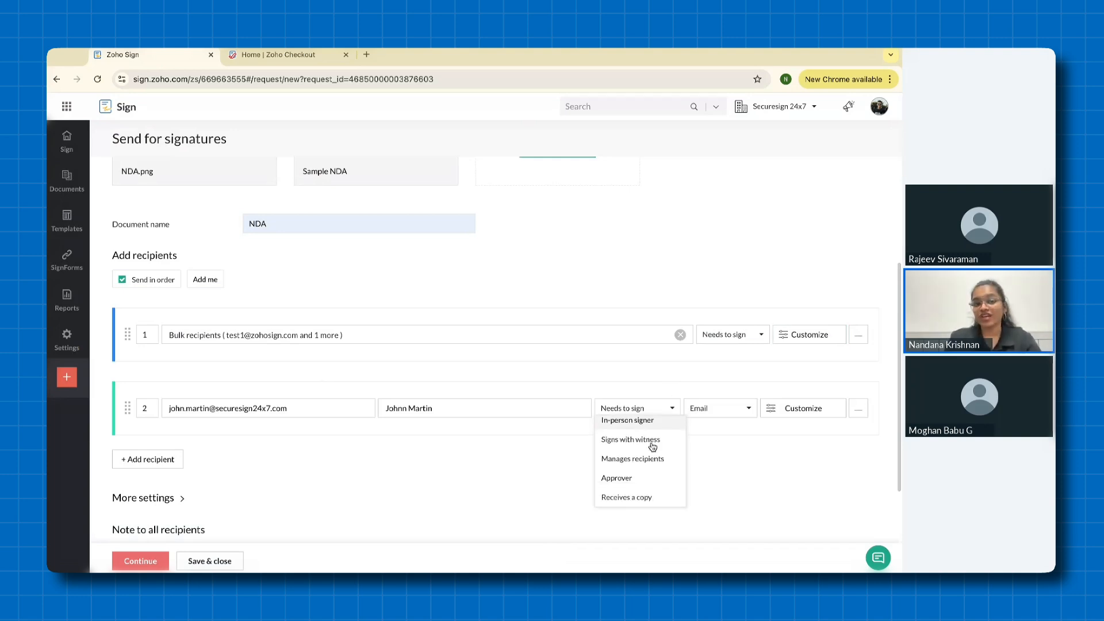
pyautogui.click(719, 410)
pyautogui.click(792, 456)
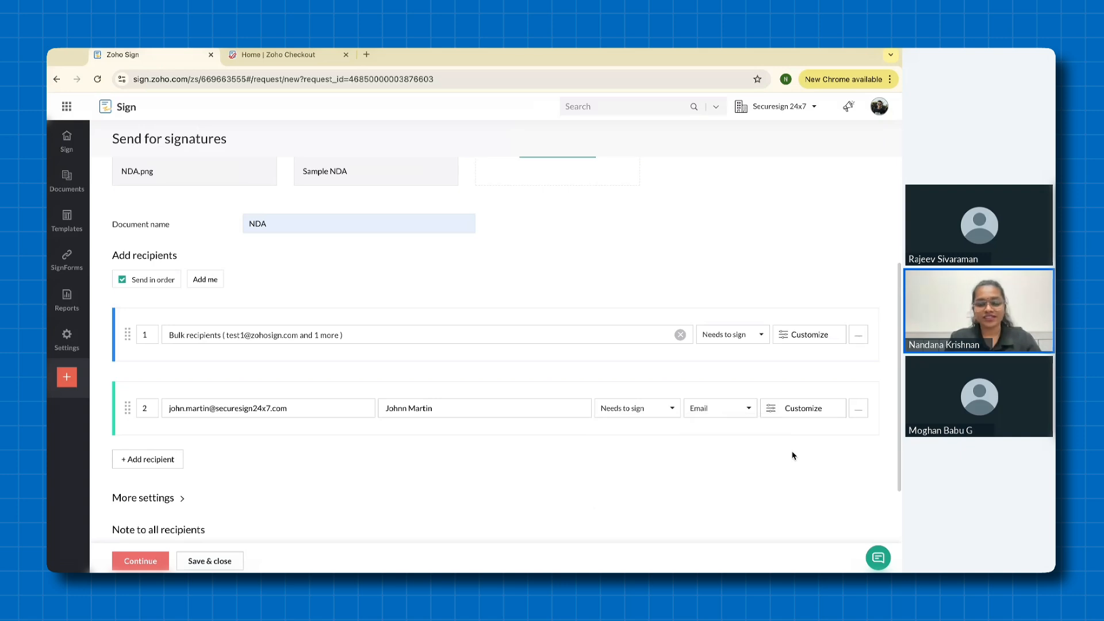
# Step: Review the request's additional completion and reminder settings, and continue to placing fields on the two NDA documents
pyautogui.scroll(-1, 636, 348)
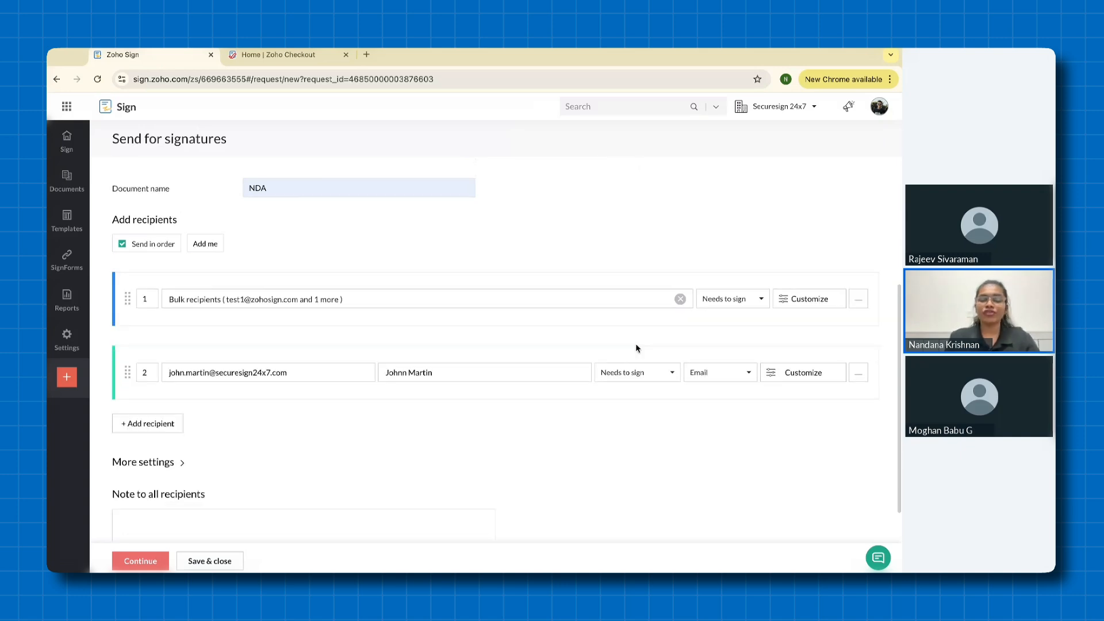
pyautogui.scroll(-1, 636, 348)
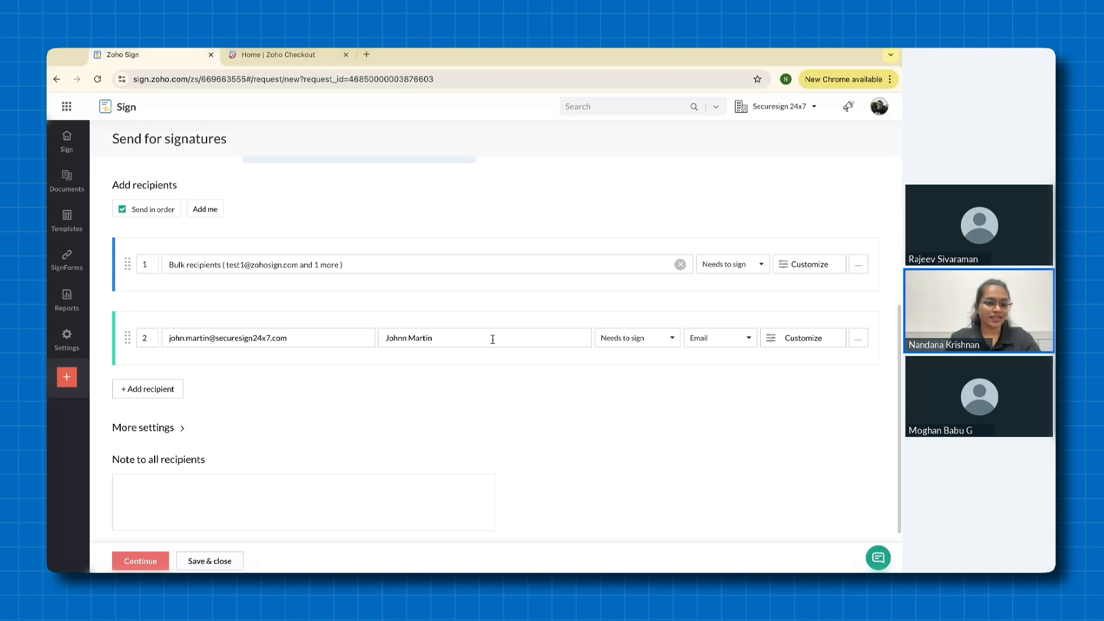
pyautogui.click(166, 427)
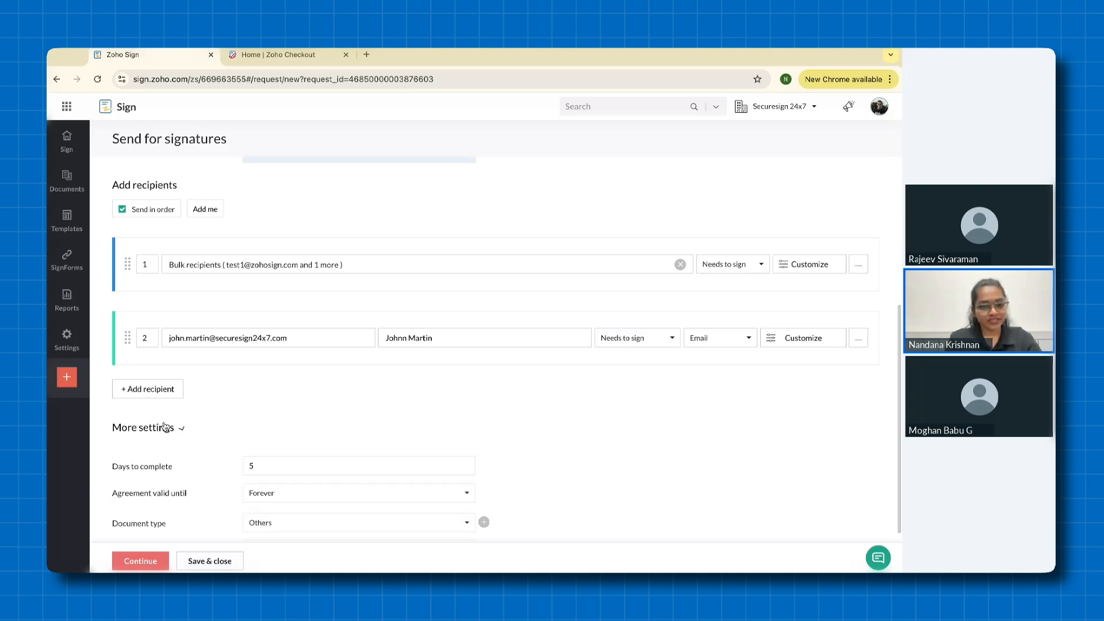
pyautogui.scroll(-3, 167, 425)
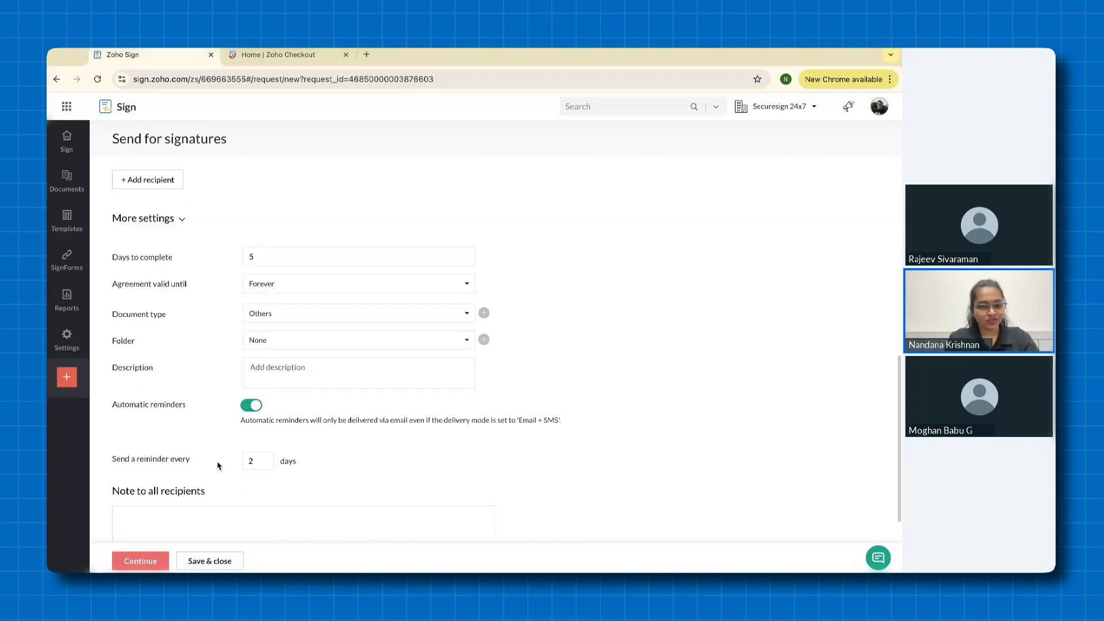
pyautogui.scroll(-1, 216, 461)
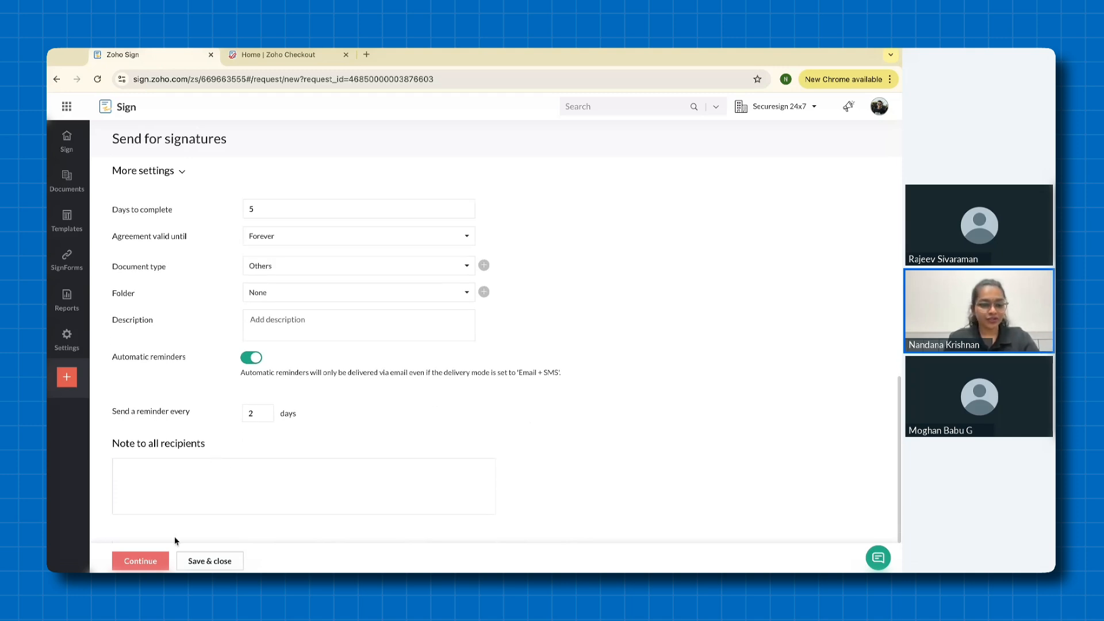
pyautogui.click(154, 562)
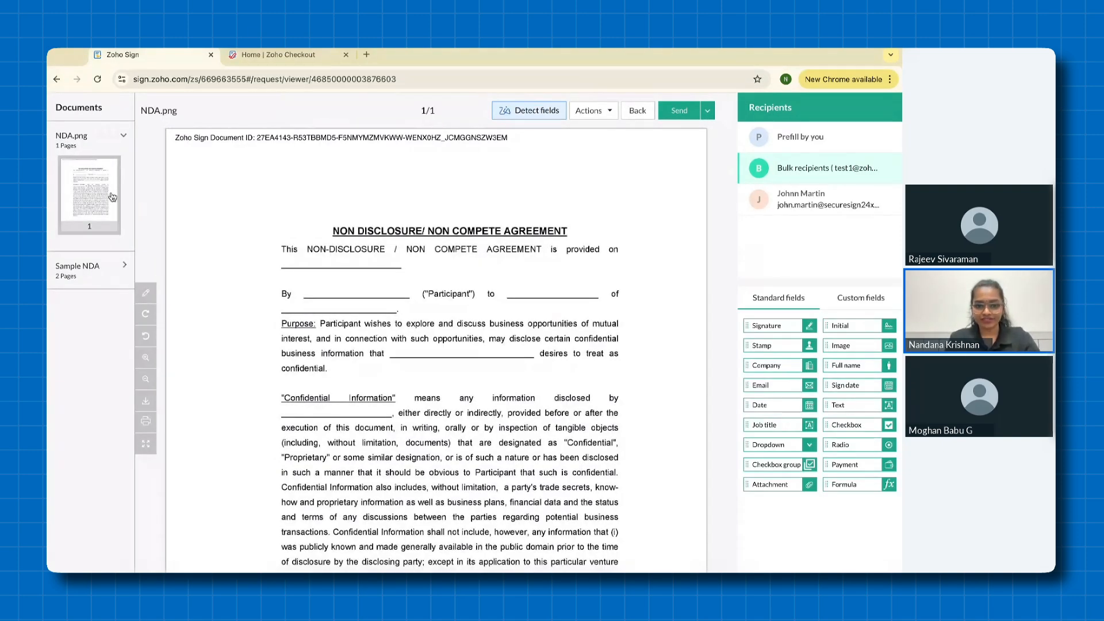
pyautogui.scroll(-15, 254, 294)
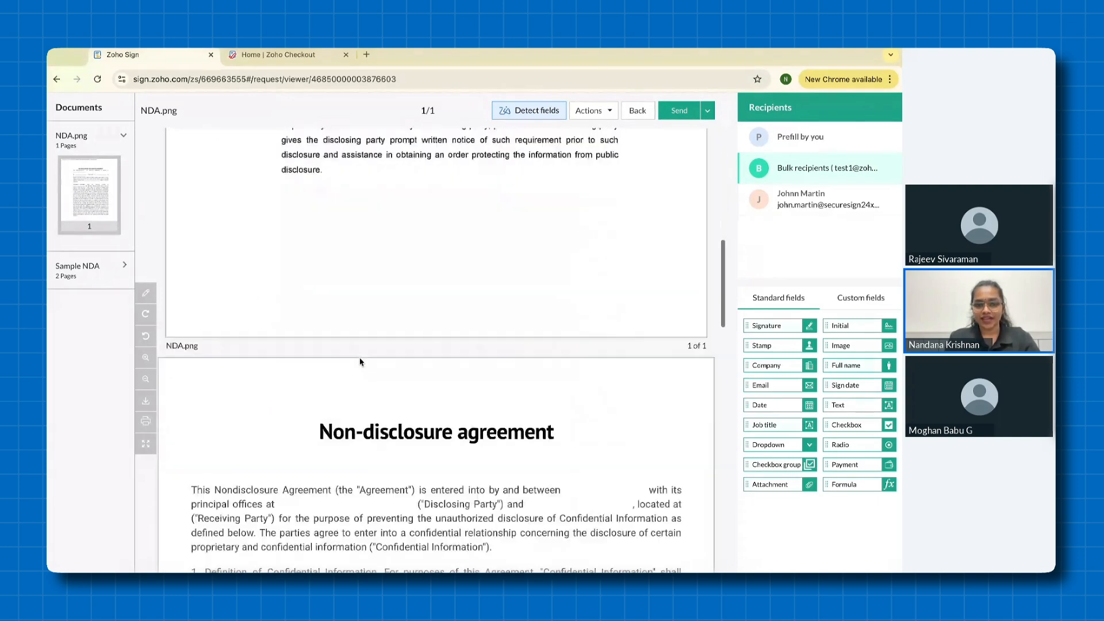
# Step: Place Signature, Full name and Sign date fields for the bulk recipients in the Receiving Party block of Sample NDA's second page
pyautogui.scroll(-5, 361, 361)
pyautogui.scroll(-10, 403, 345)
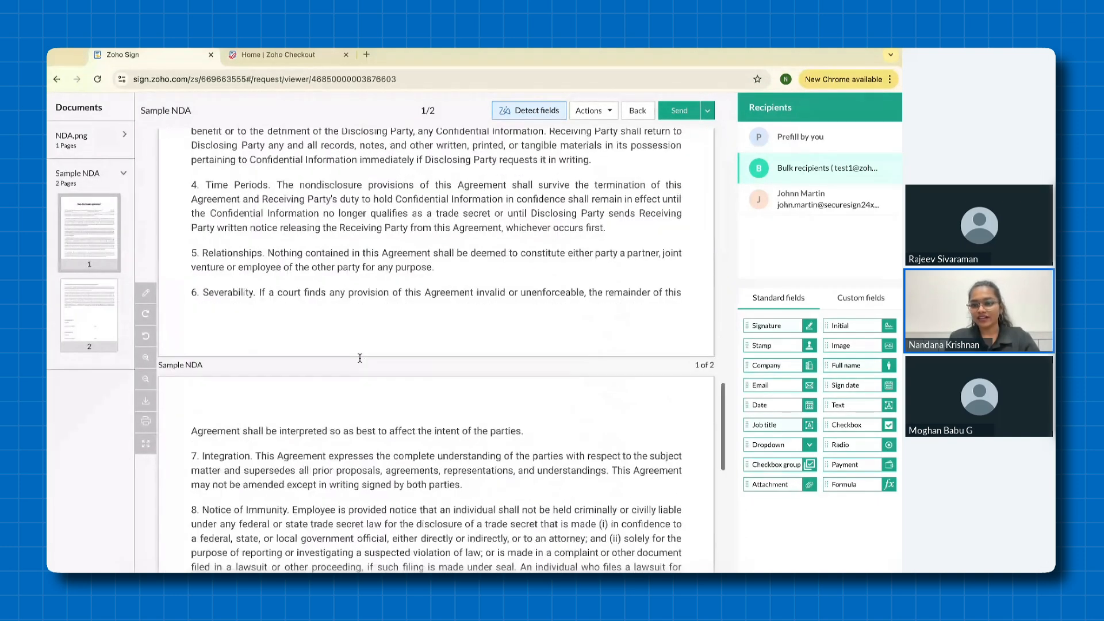
pyautogui.scroll(20, 621, 384)
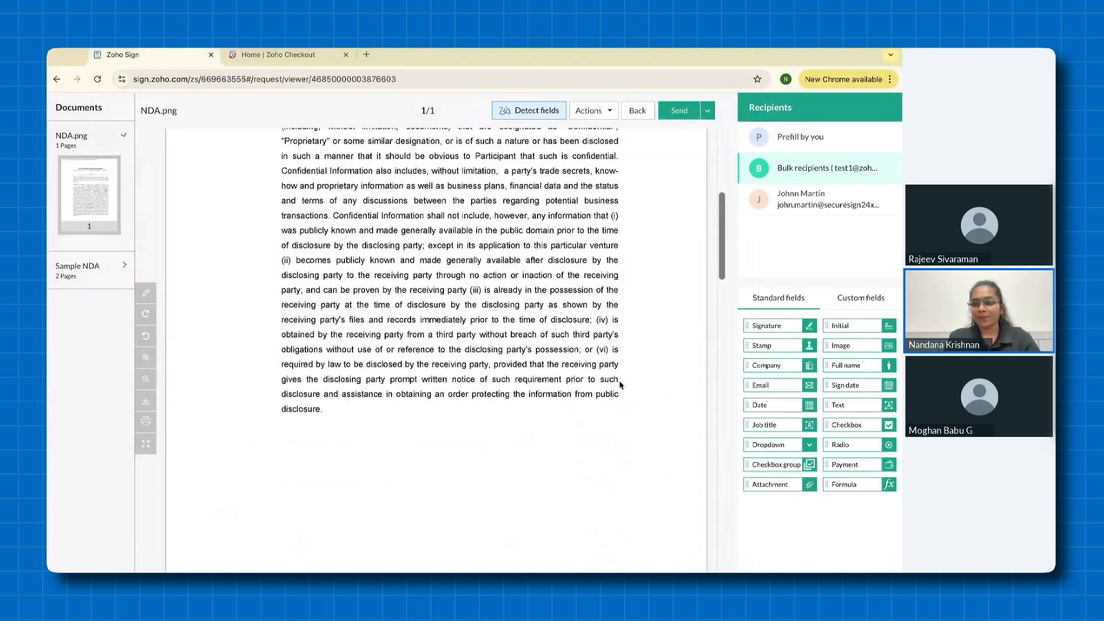
pyautogui.scroll(-20, 385, 402)
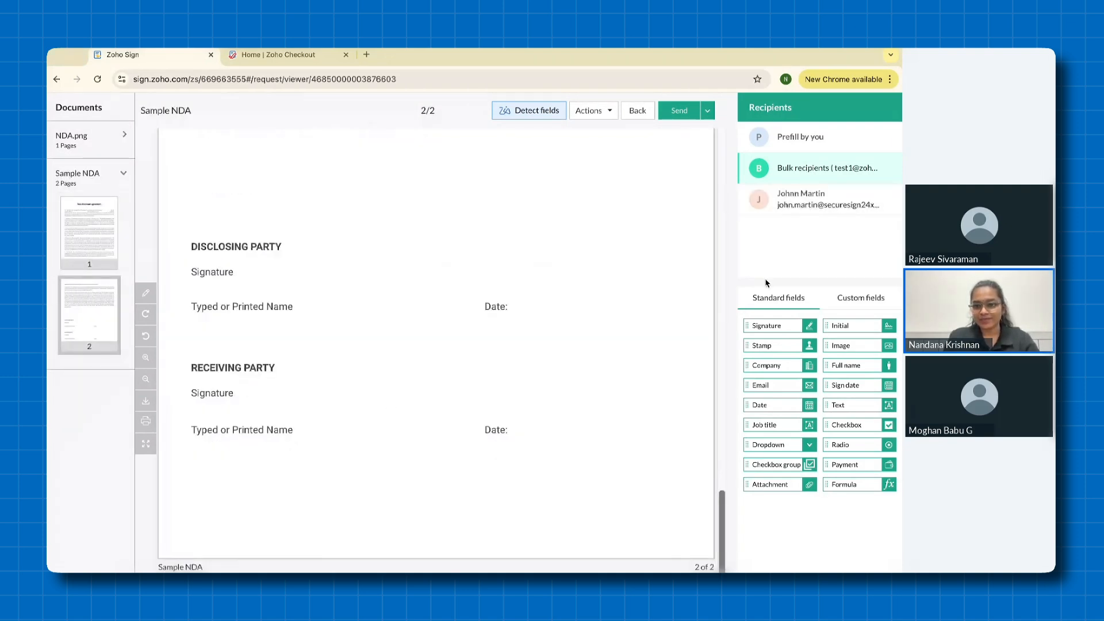
pyautogui.moveTo(783, 326)
pyautogui.mouseDown()
pyautogui.moveTo(389, 420)
pyautogui.moveTo(314, 398)
pyautogui.moveTo(340, 391)
pyautogui.mouseUp()
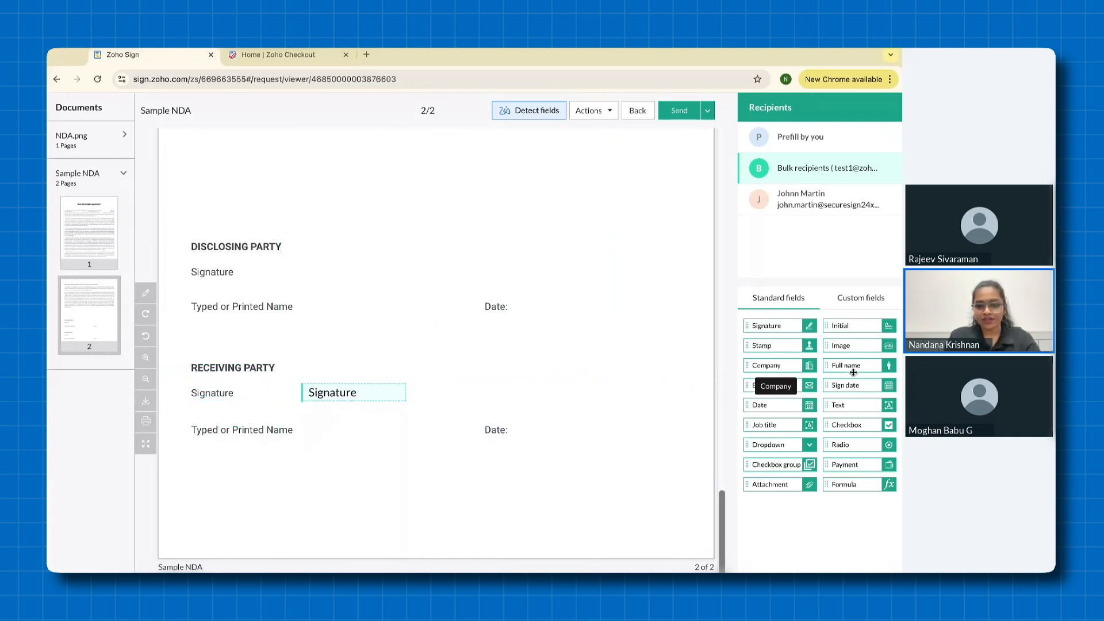
pyautogui.moveTo(847, 366)
pyautogui.mouseDown()
pyautogui.moveTo(341, 414)
pyautogui.moveTo(337, 433)
pyautogui.mouseUp()
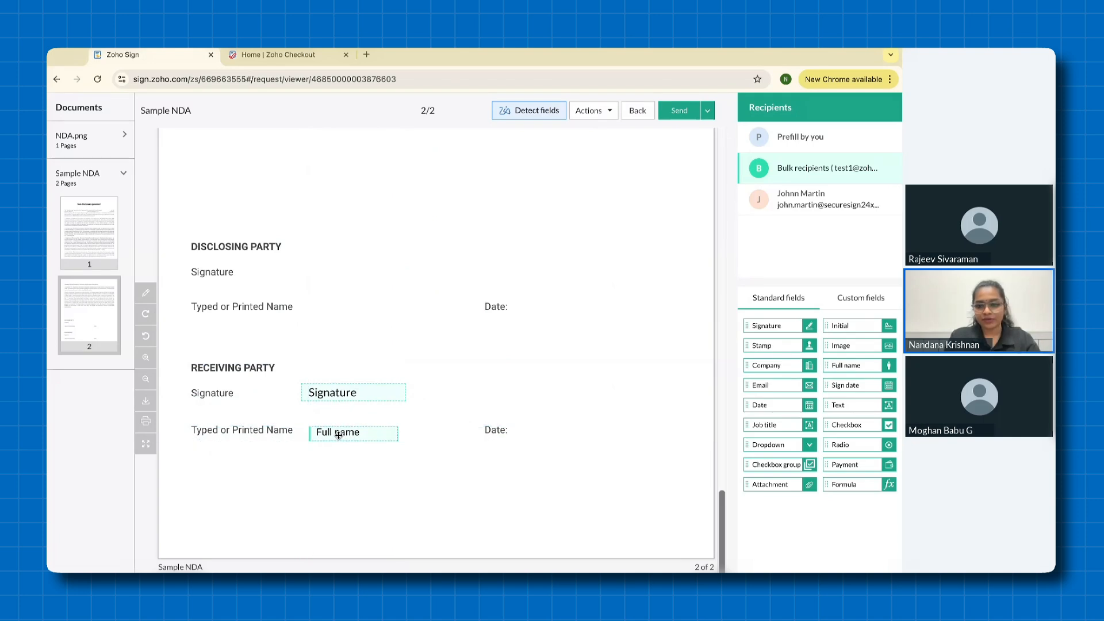
pyautogui.moveTo(846, 385); pyautogui.dragTo(530, 429)
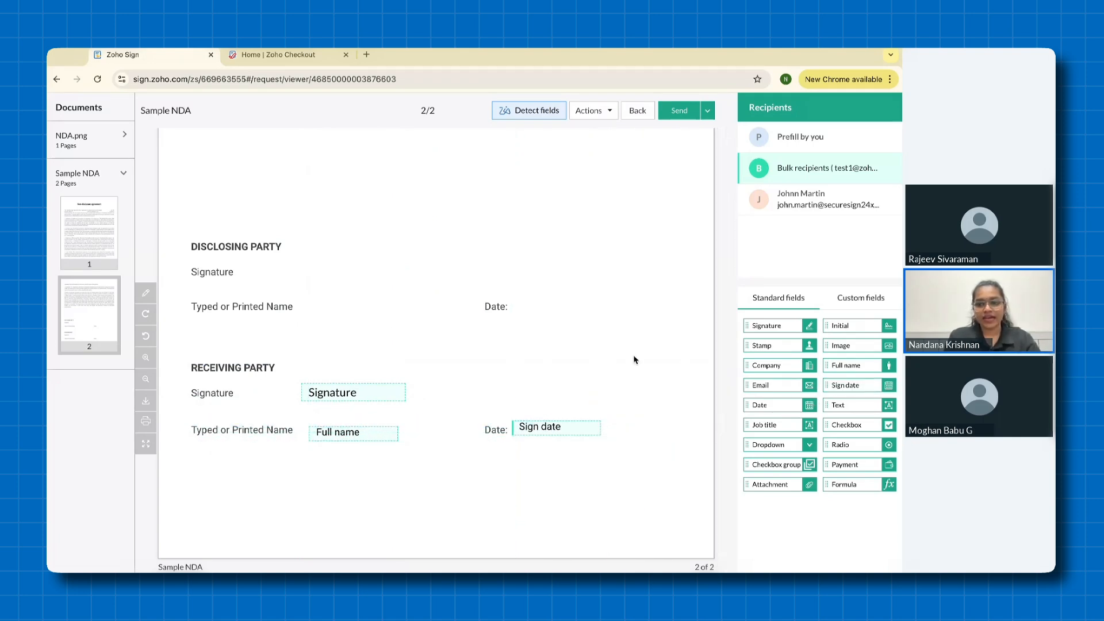
# Step: Place Signature, Full name and Sign date fields for the second recipient in the Disclosing Party block
pyautogui.click(816, 199)
pyautogui.moveTo(782, 326)
pyautogui.mouseDown()
pyautogui.moveTo(823, 338)
pyautogui.moveTo(333, 273)
pyautogui.mouseUp()
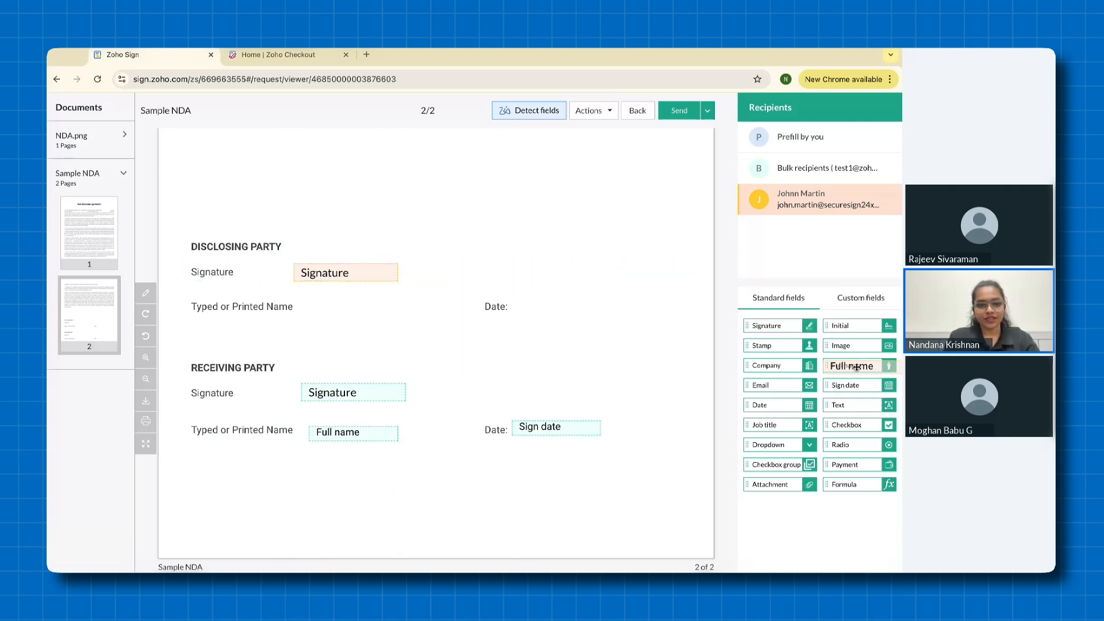
pyautogui.moveTo(847, 365)
pyautogui.mouseDown()
pyautogui.moveTo(337, 322)
pyautogui.moveTo(338, 306)
pyautogui.mouseUp()
pyautogui.moveTo(846, 385); pyautogui.dragTo(535, 308)
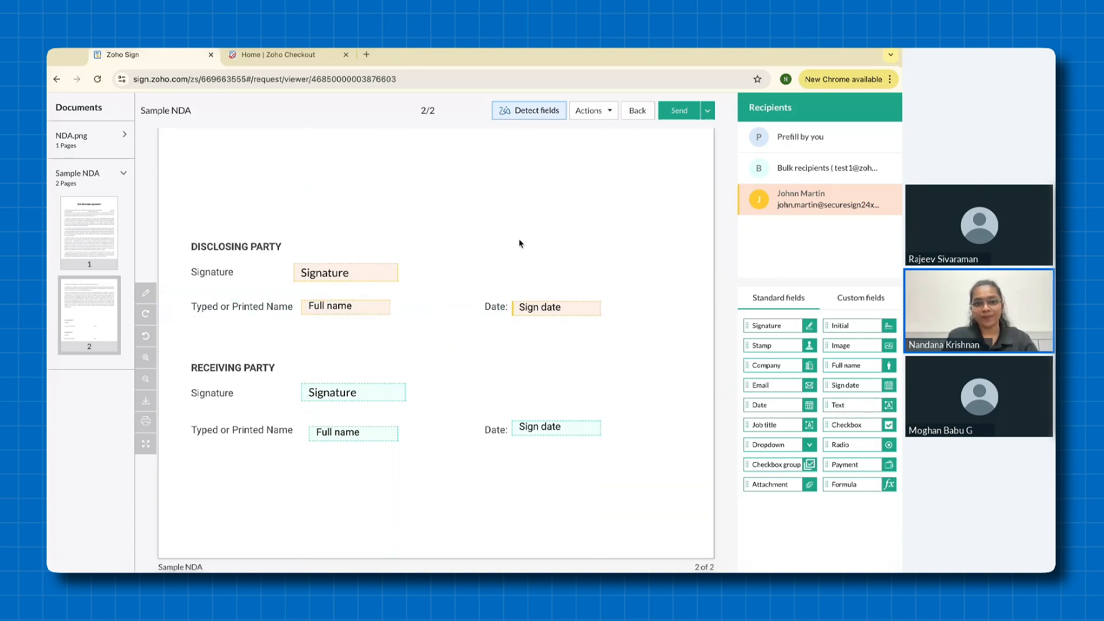
# Step: Place a Stamp field for the second recipient in the upper-right corner of the NDA.png page
pyautogui.scroll(10, 520, 243)
pyautogui.scroll(5, 521, 243)
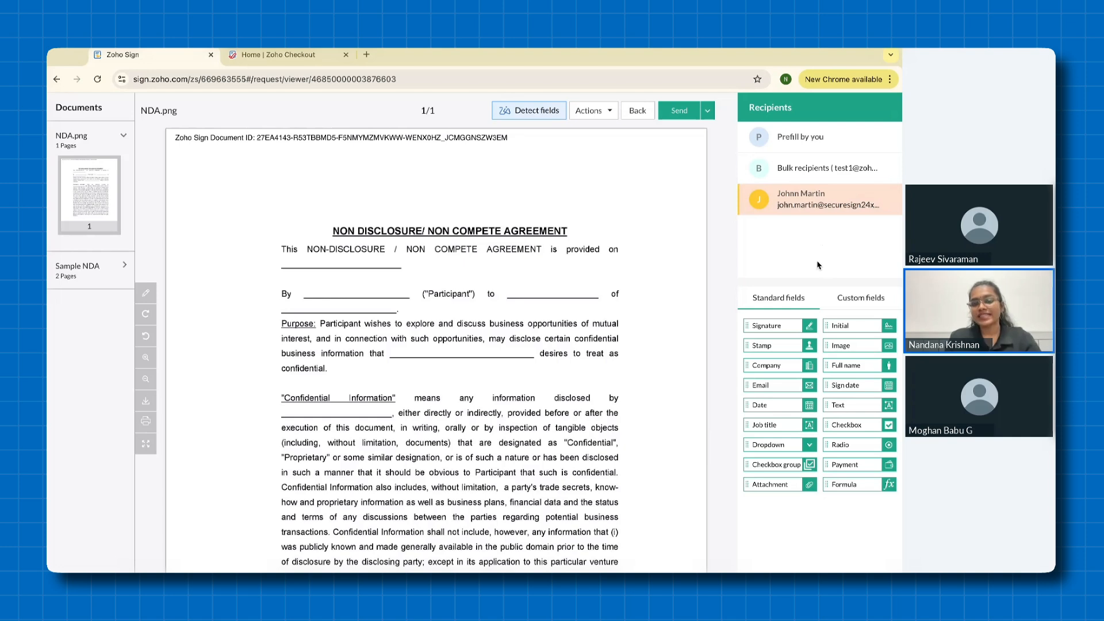
pyautogui.moveTo(801, 327)
pyautogui.mouseDown()
pyautogui.moveTo(784, 355)
pyautogui.moveTo(656, 95)
pyautogui.moveTo(655, 158)
pyautogui.mouseUp()
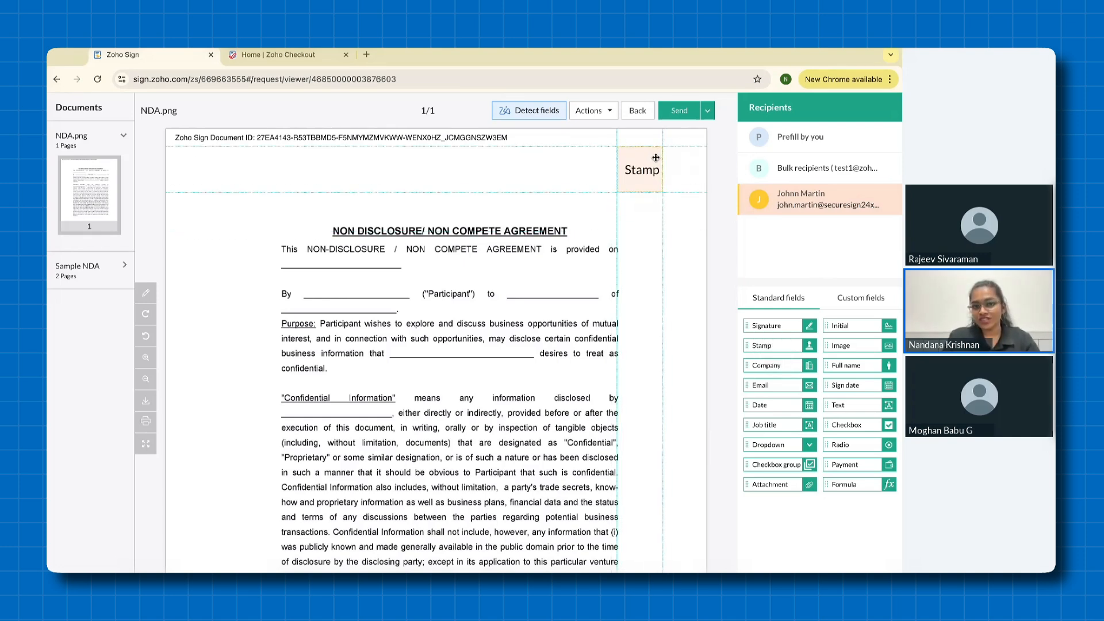
pyautogui.moveTo(656, 157); pyautogui.dragTo(654, 158)
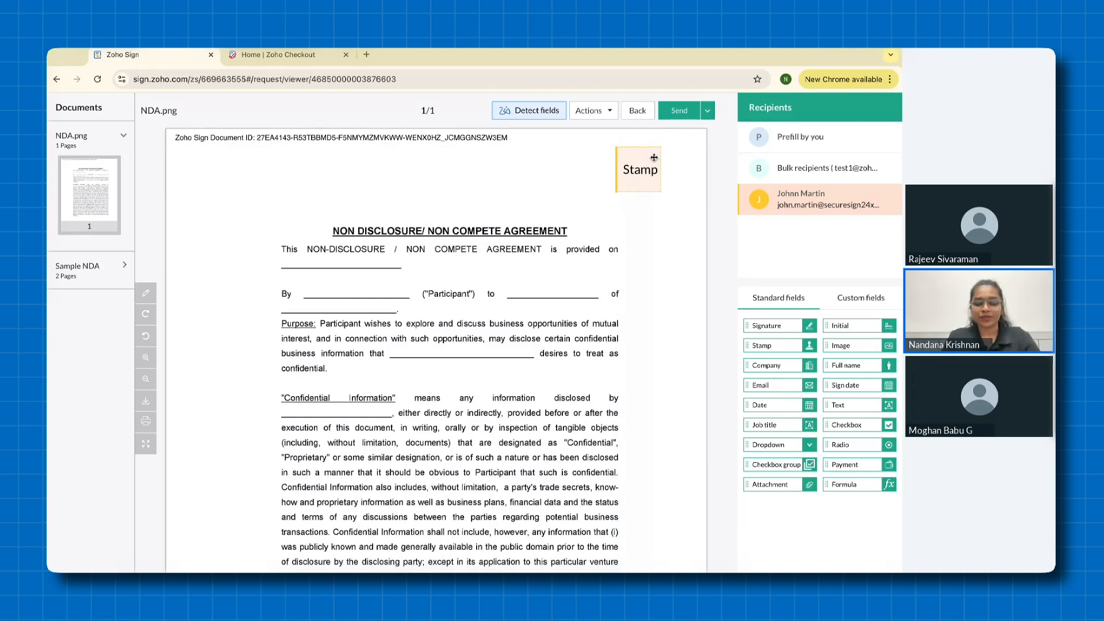
# Step: Apply the Stamp field to other pages at the same position, choosing the current document and all pages
pyautogui.rightClick(654, 169)
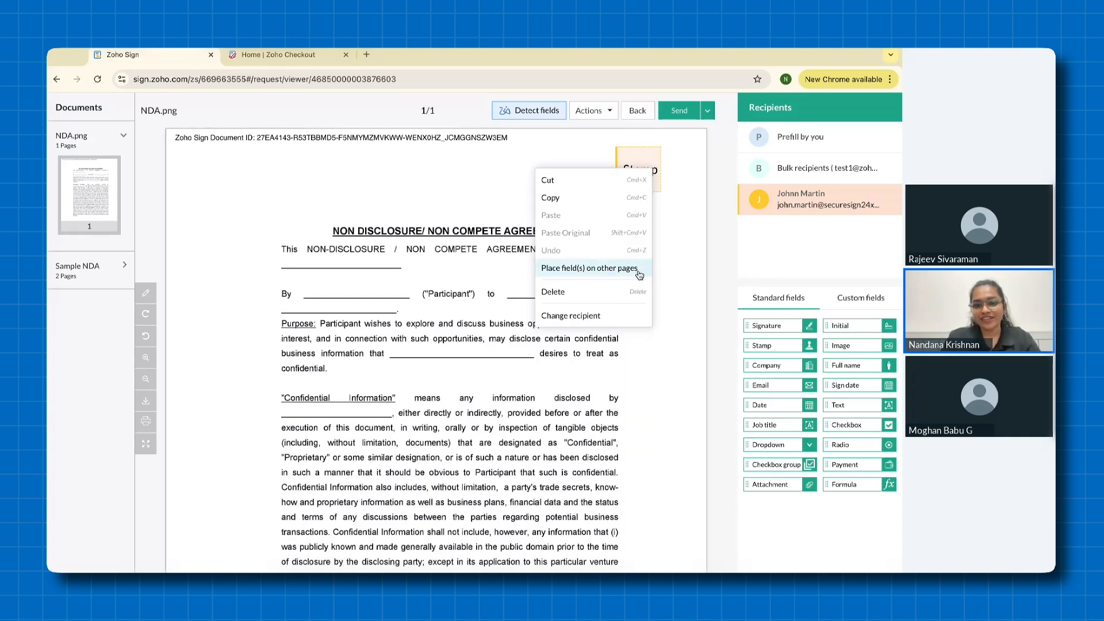
pyautogui.click(588, 270)
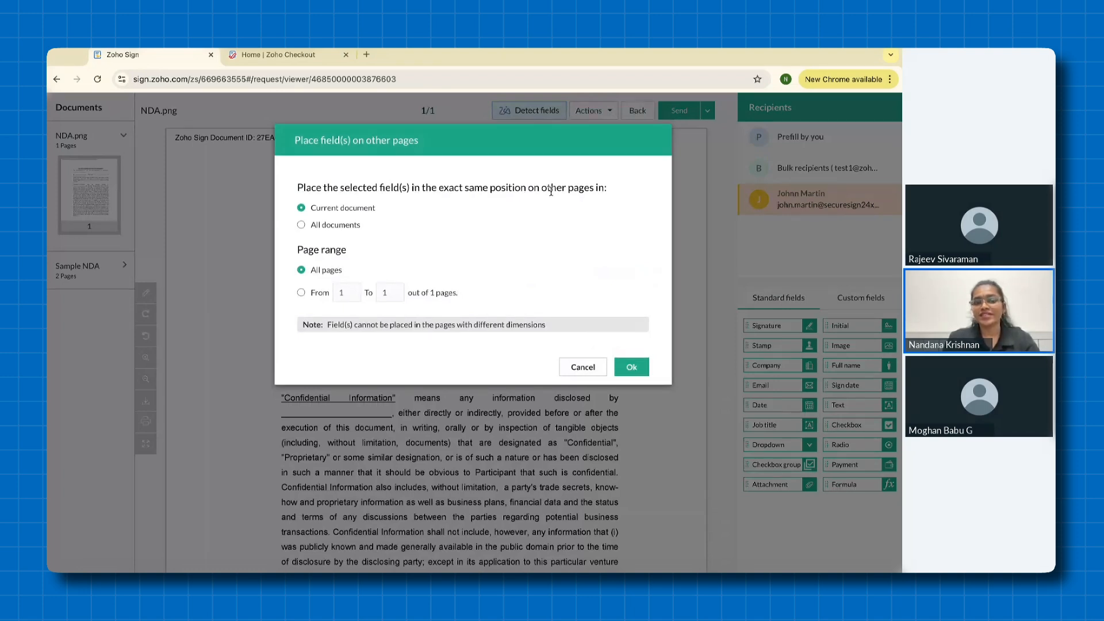
pyautogui.click(320, 230)
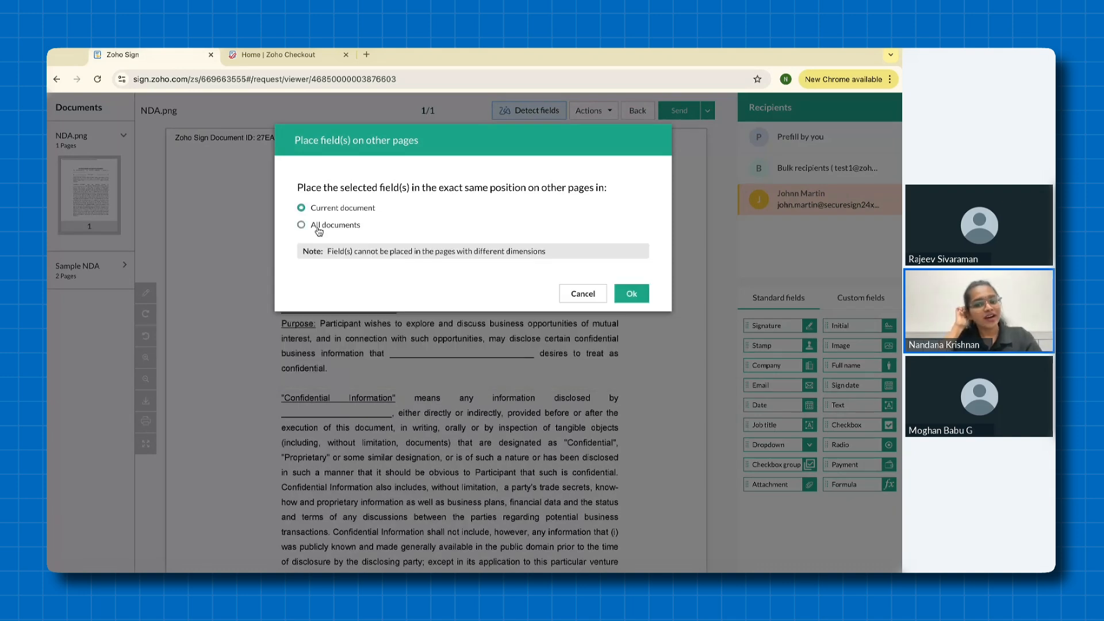
pyautogui.click(319, 230)
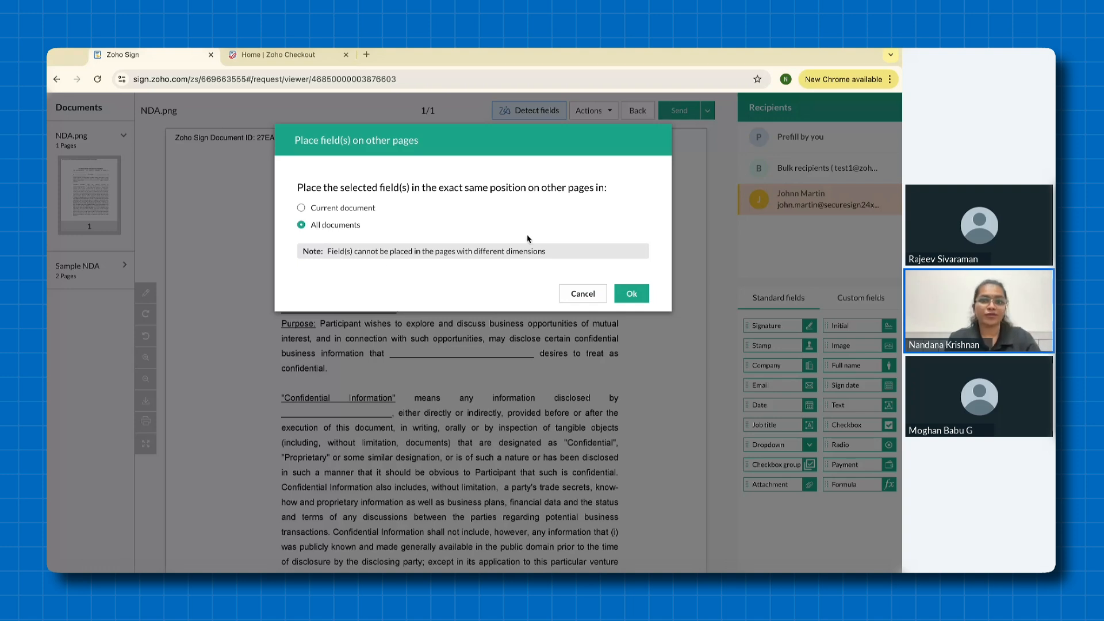
pyautogui.click(300, 207)
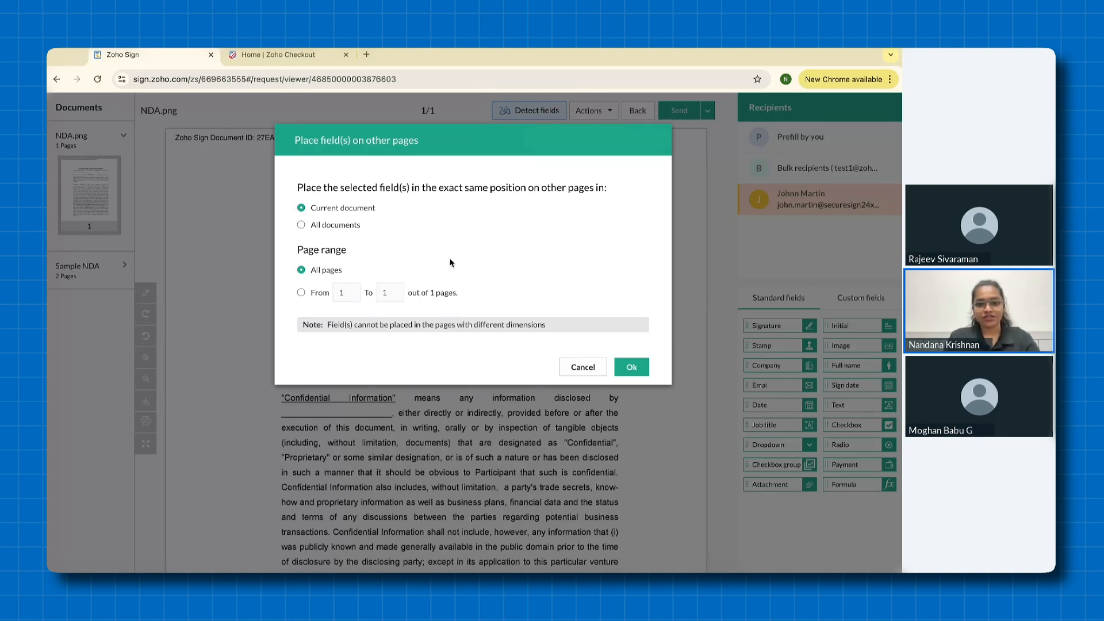
pyautogui.click(631, 368)
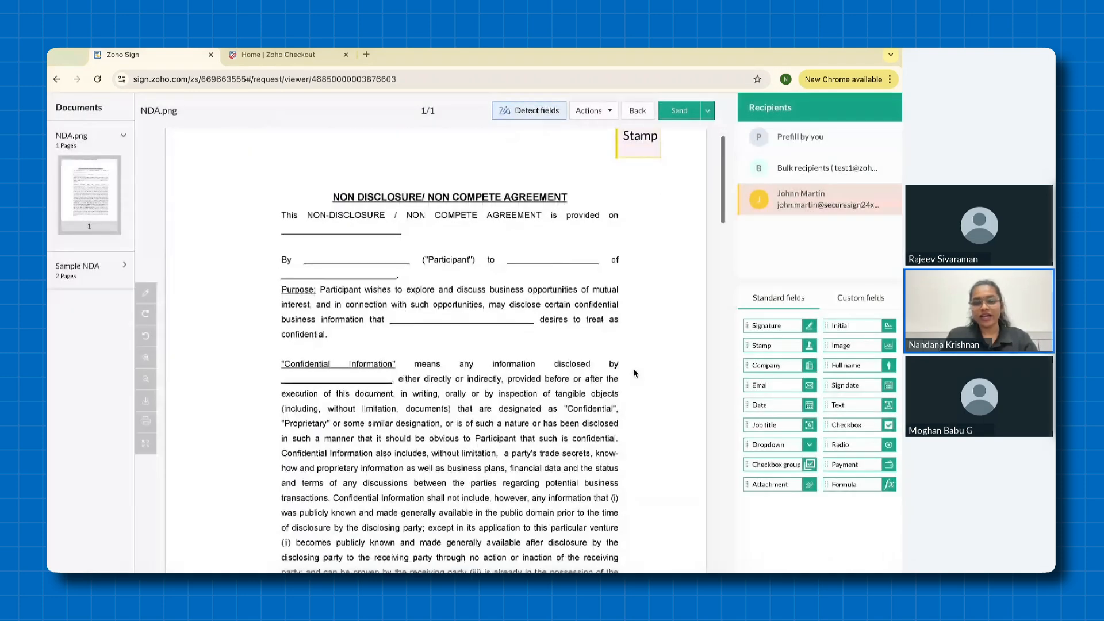
pyautogui.scroll(1, 635, 373)
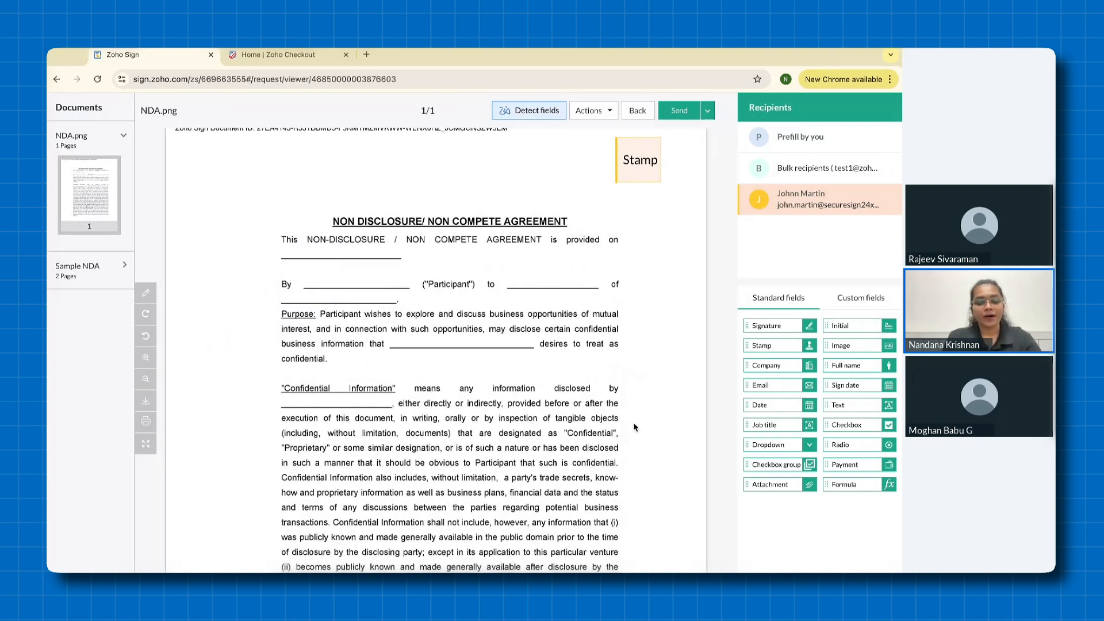
pyautogui.scroll(-1, 634, 427)
pyautogui.scroll(2, 657, 278)
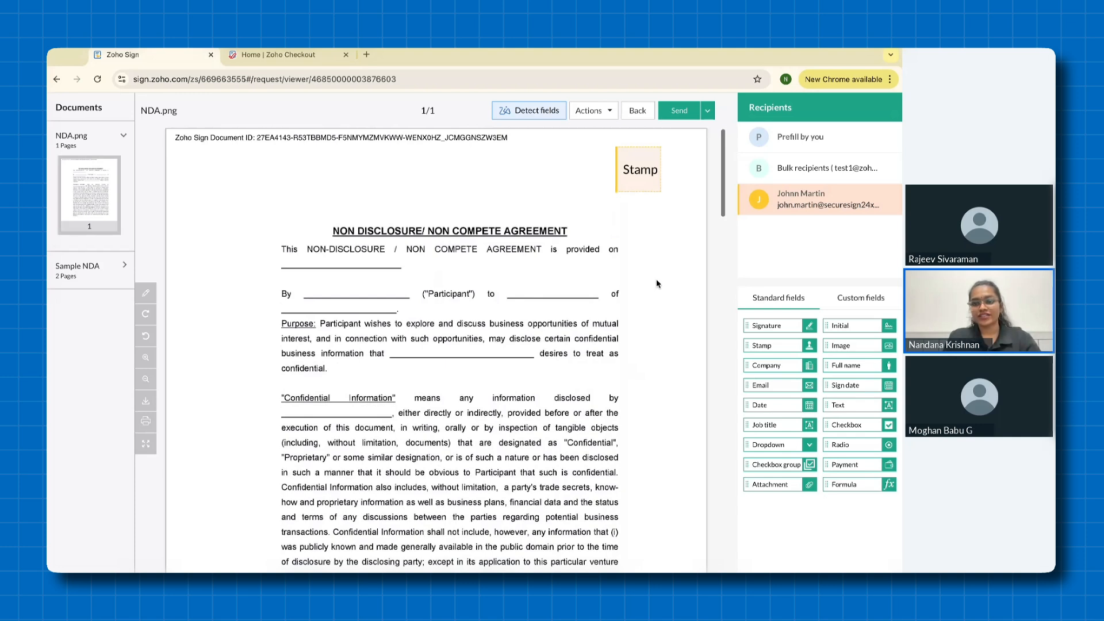
# Step: Send the two NDA documents to the bulk recipients and the second recipient, confirming the field details
pyautogui.click(819, 171)
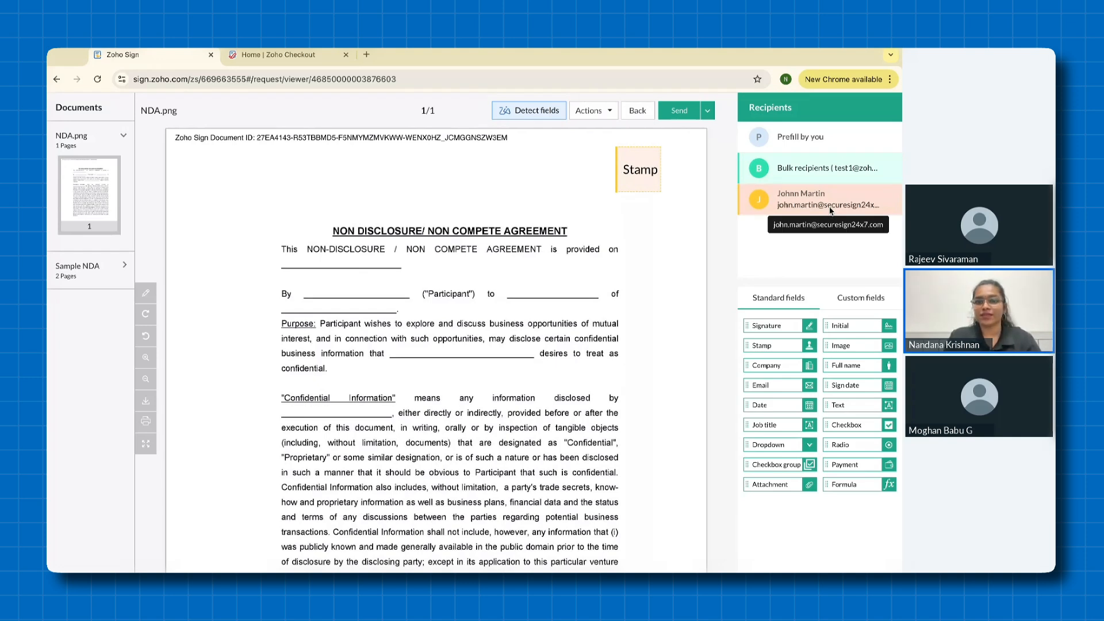
pyautogui.click(679, 114)
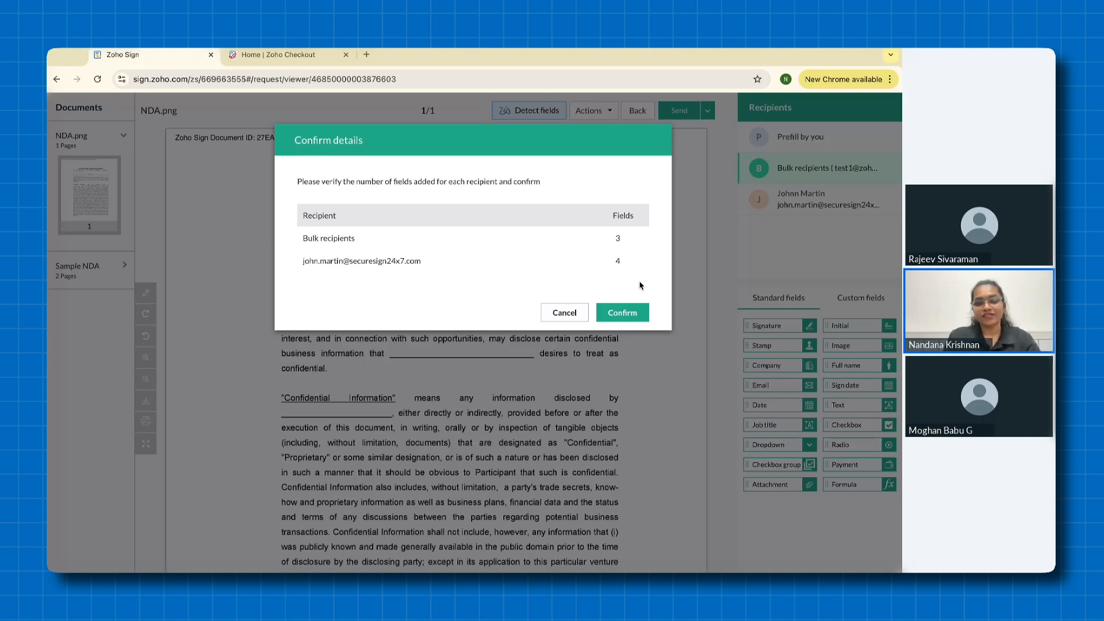
pyautogui.click(633, 313)
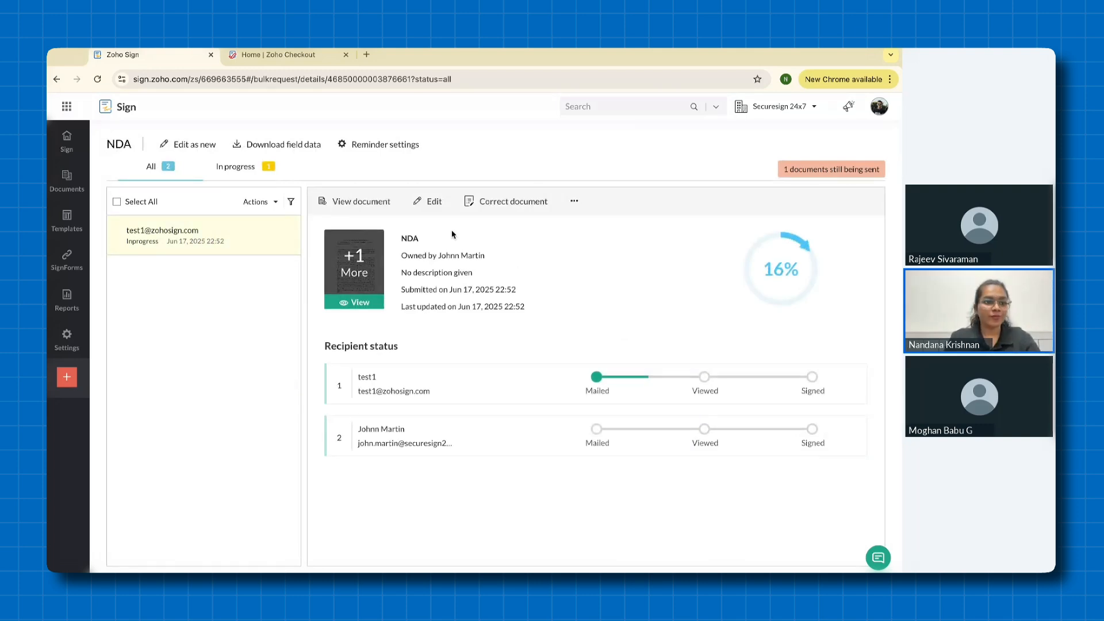
# Step: Check the recipient status of both newly sent bulk NDA requests among the in-progress documents
pyautogui.moveTo(79, 187)
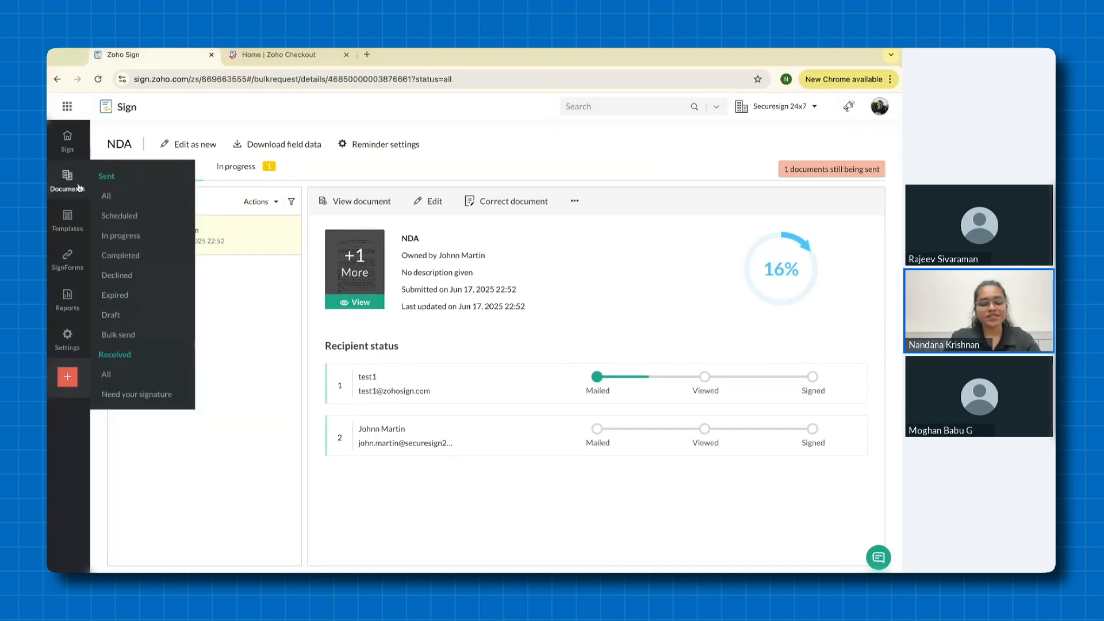
pyautogui.click(122, 242)
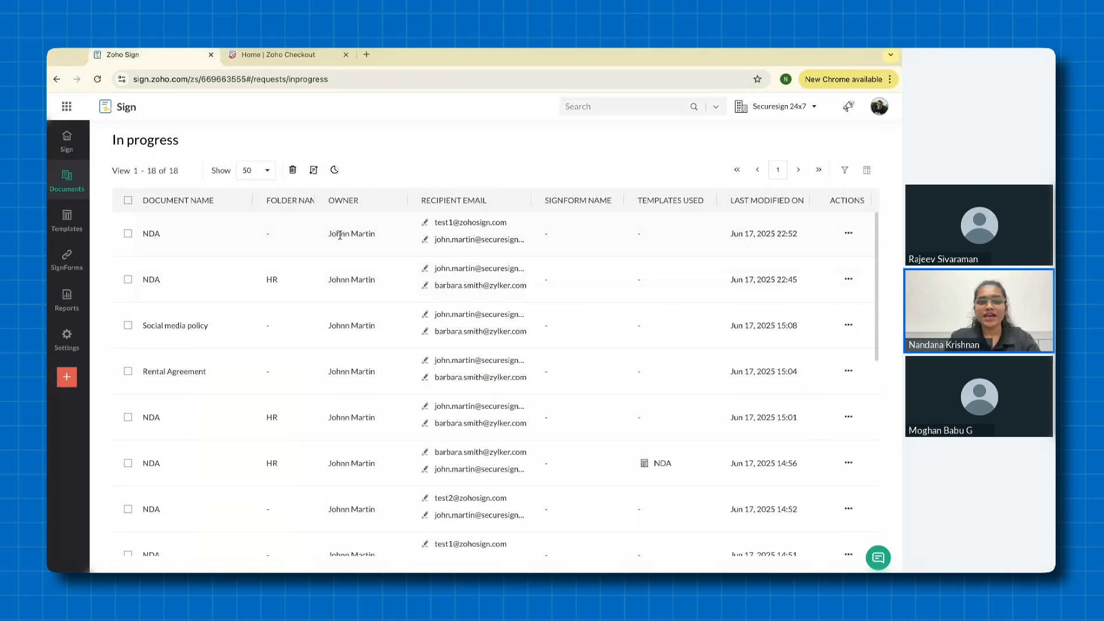
pyautogui.click(332, 234)
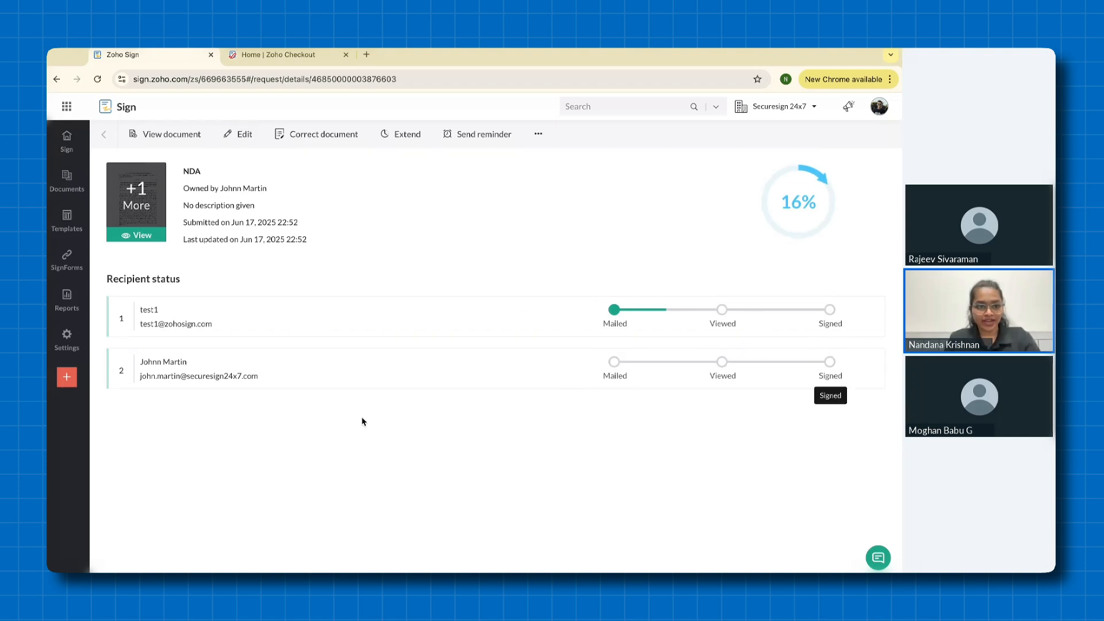
pyautogui.moveTo(68, 188)
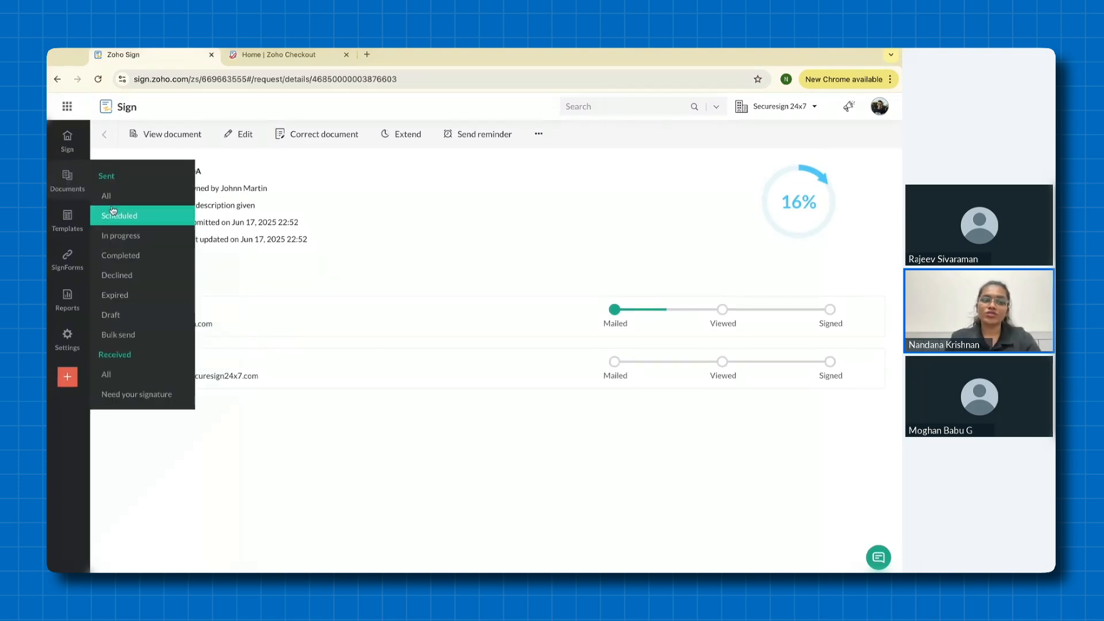
pyautogui.click(121, 236)
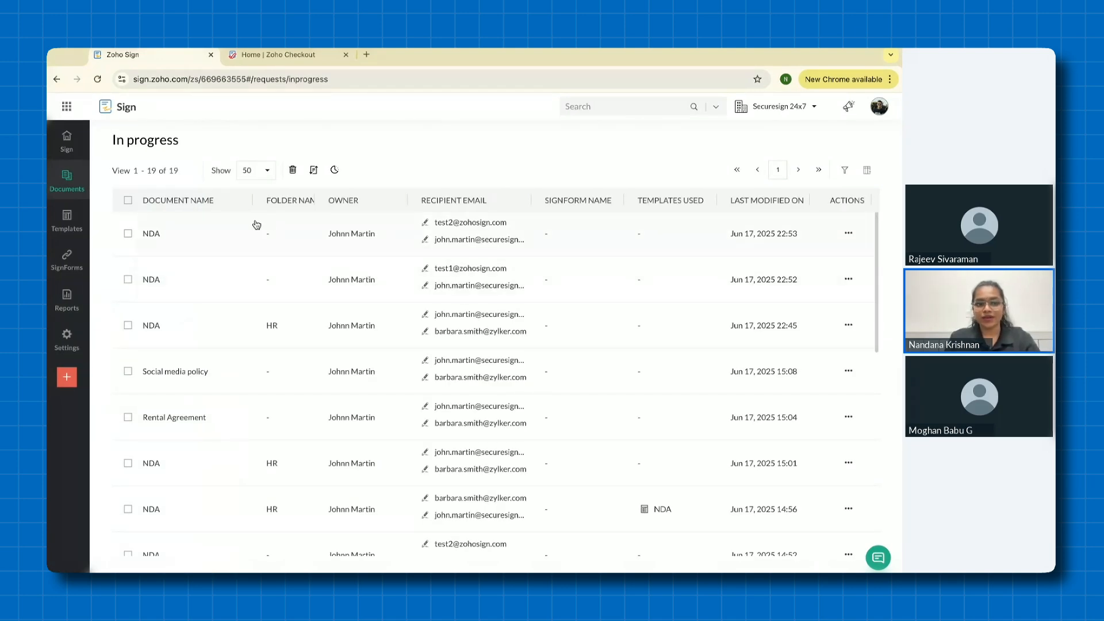
pyautogui.click(173, 234)
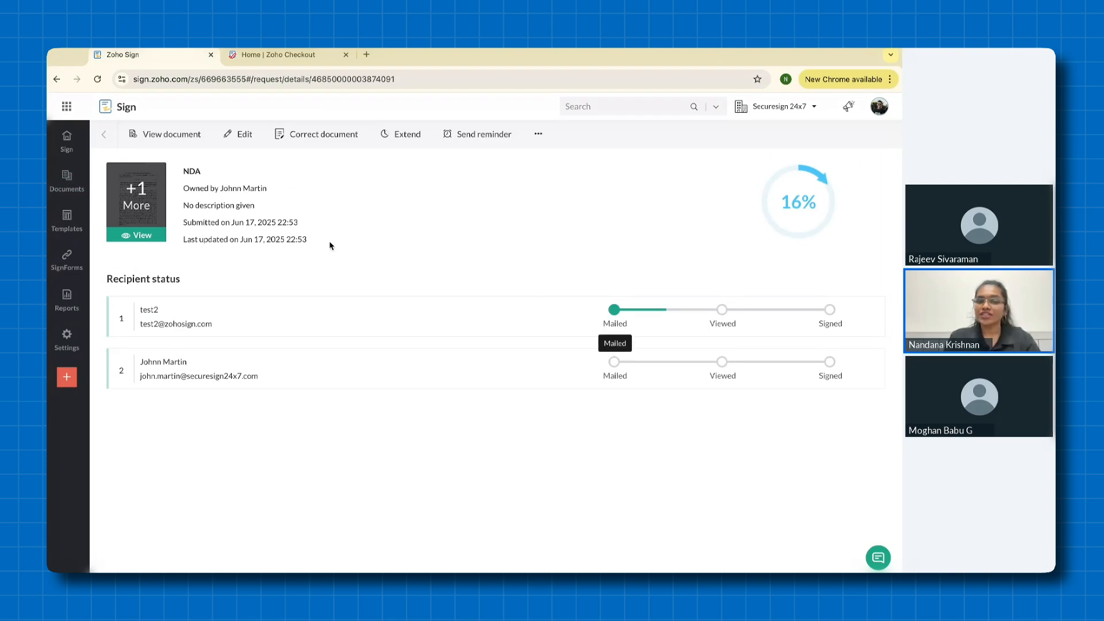
# Step: Return to the dashboard, go to the templates list and start creating a new template
pyautogui.moveTo(67, 182)
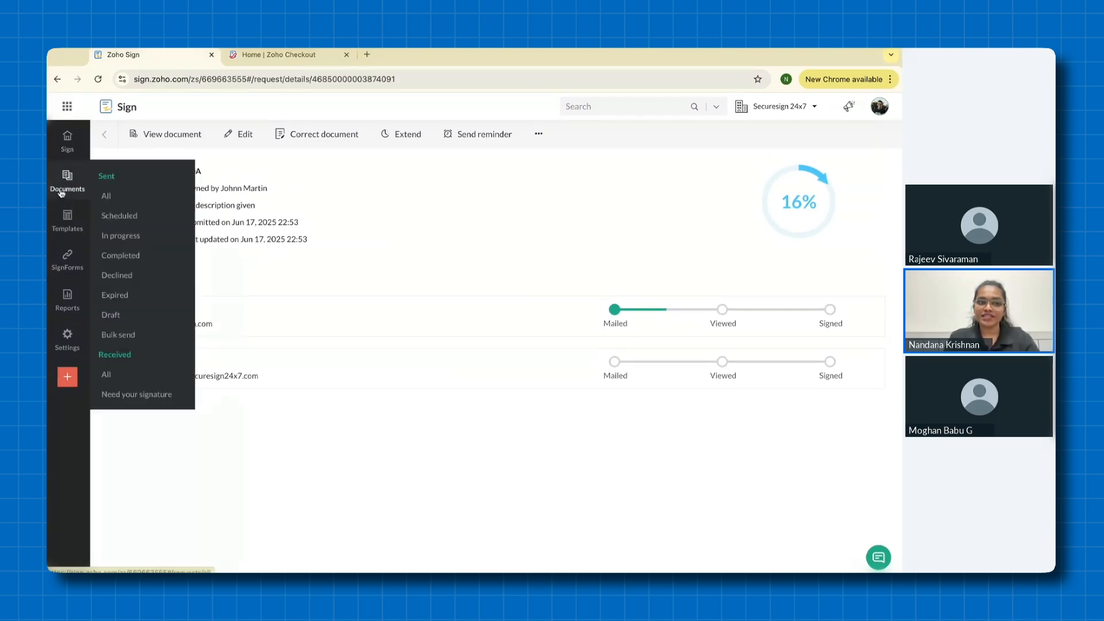
pyautogui.click(63, 152)
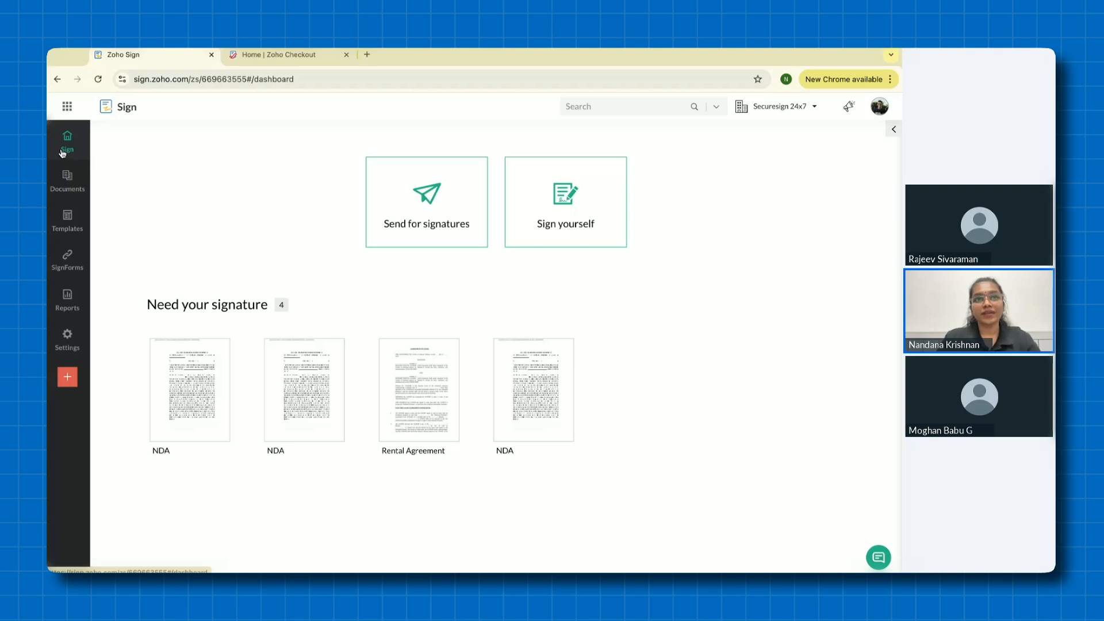
pyautogui.moveTo(100, 188)
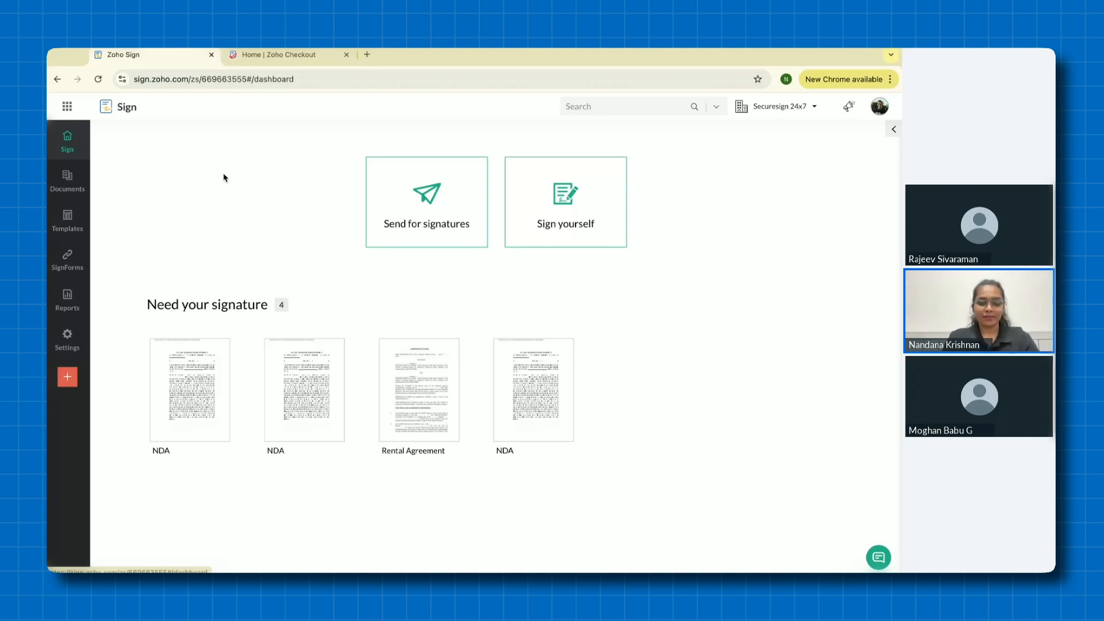
pyautogui.click(73, 233)
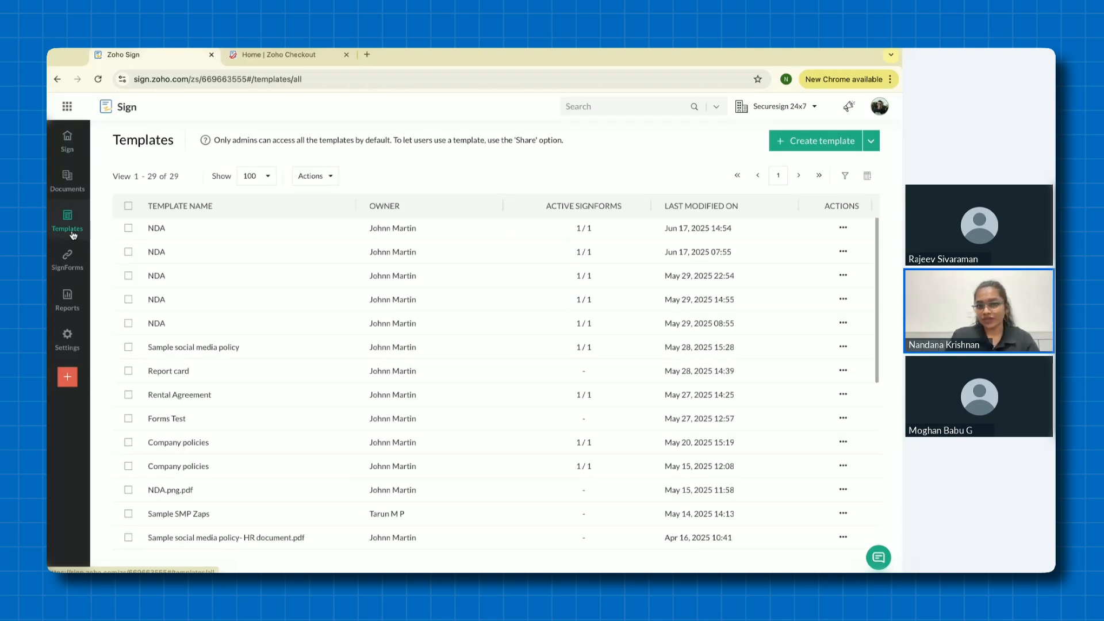
pyautogui.click(797, 144)
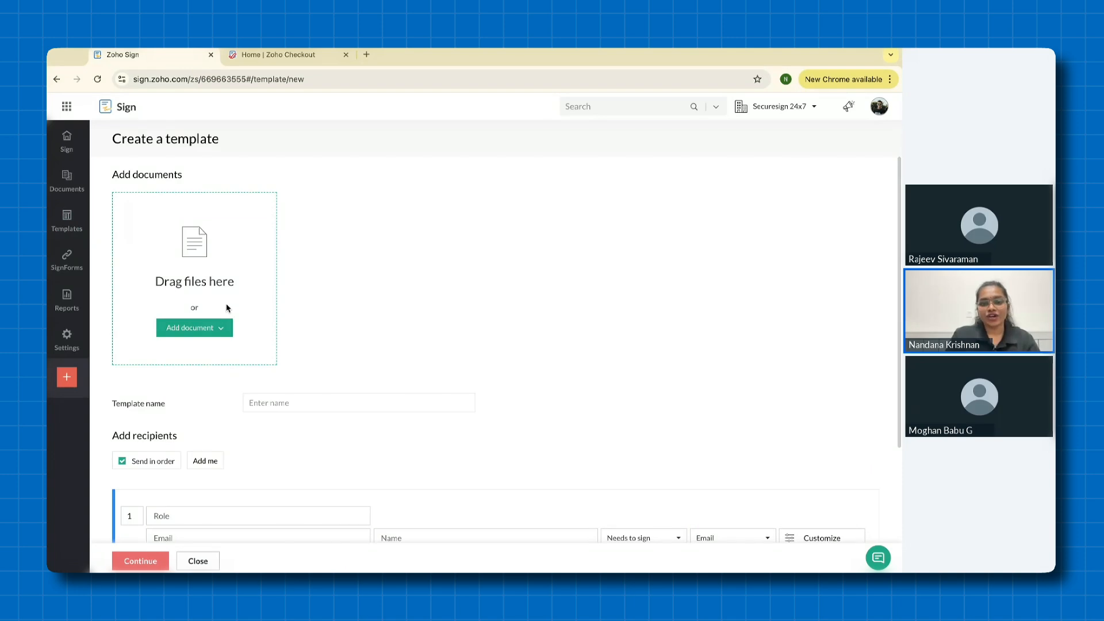
# Step: Add NDA.png.pdf from the Sample Docs folder on the computer as the template's document
pyautogui.click(210, 329)
pyautogui.click(199, 359)
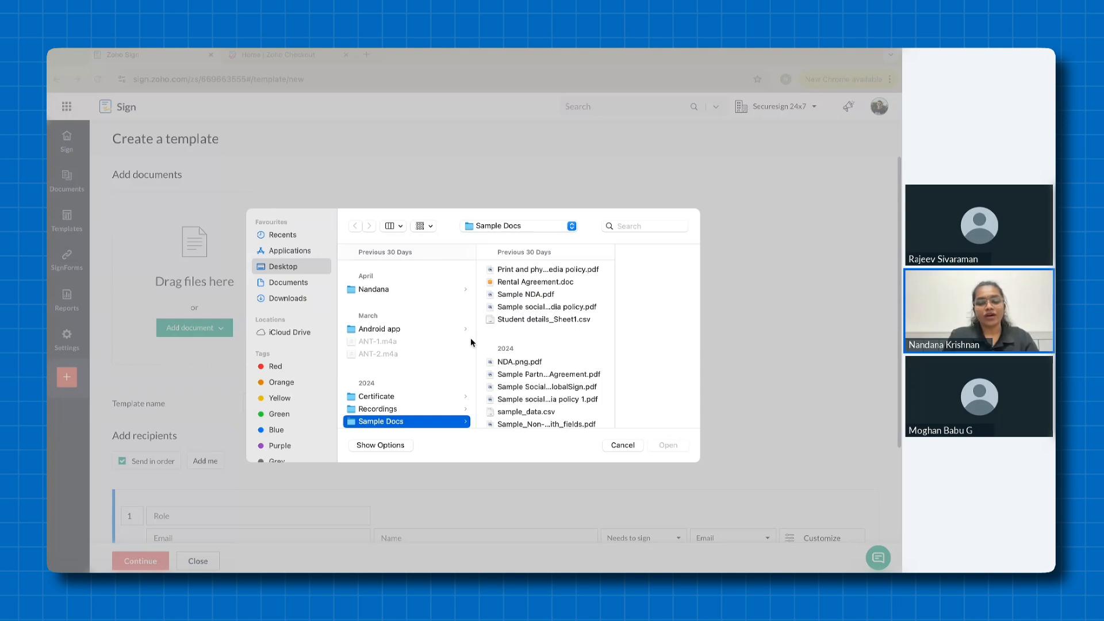
pyautogui.scroll(-2, 541, 354)
pyautogui.scroll(2, 541, 353)
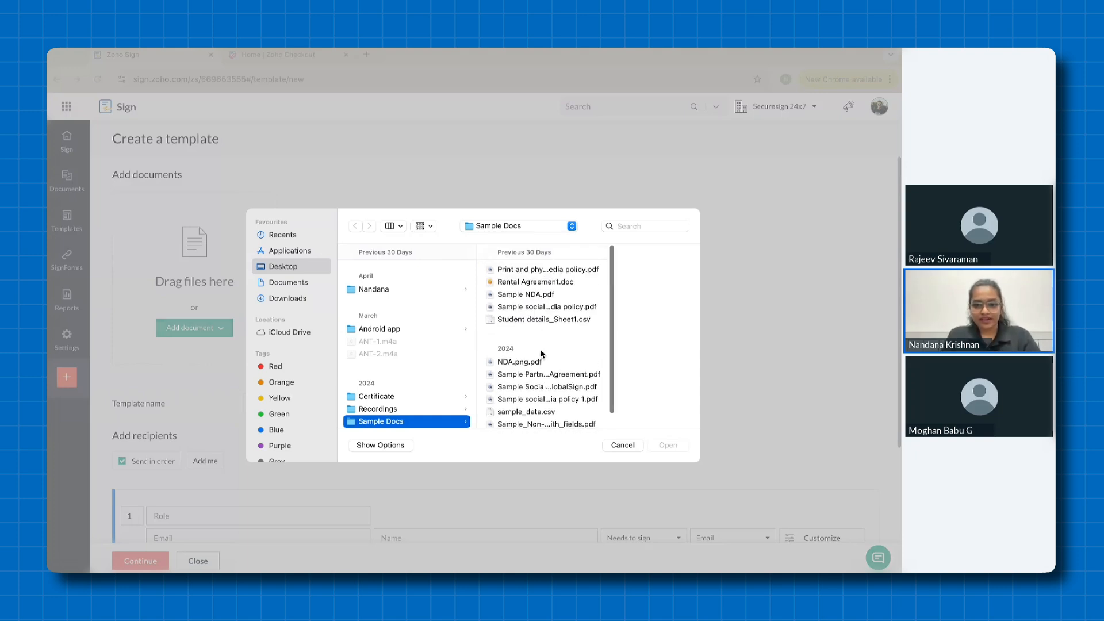
pyautogui.click(535, 360)
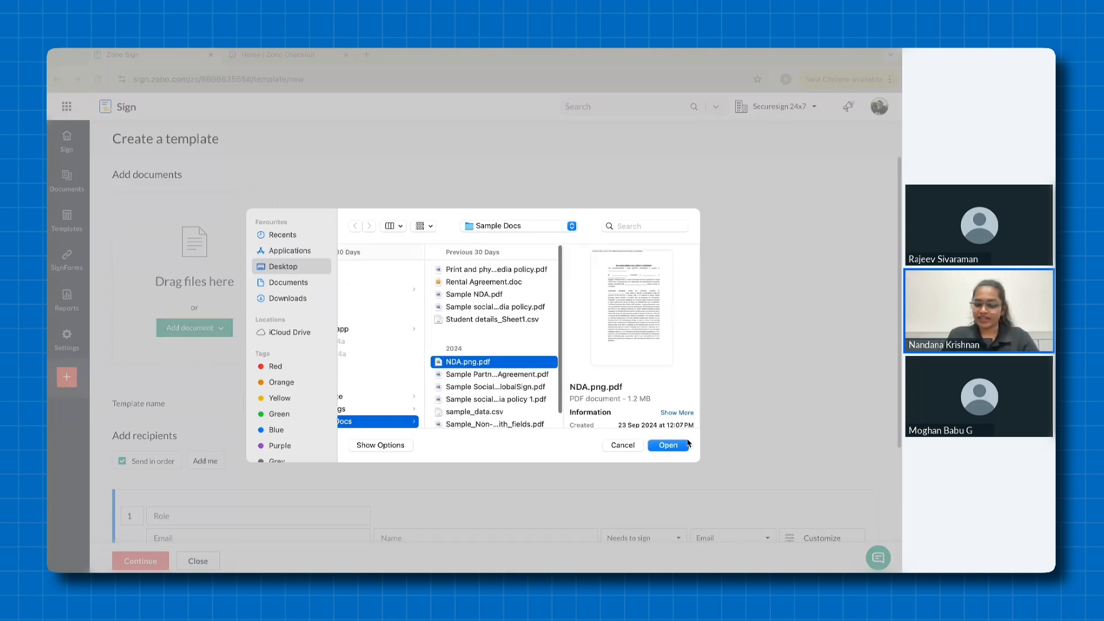
pyautogui.click(668, 445)
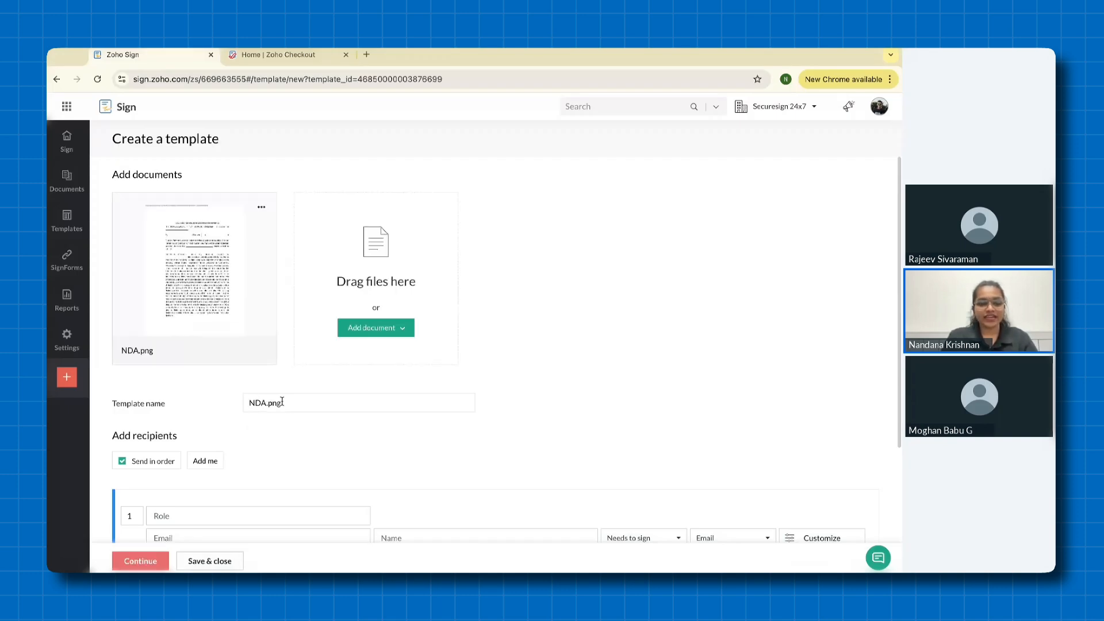
# Step: Shorten the template name to NDA by removing the file extension
pyautogui.click(283, 403)
pyautogui.moveTo(283, 402); pyautogui.dragTo(267, 401)
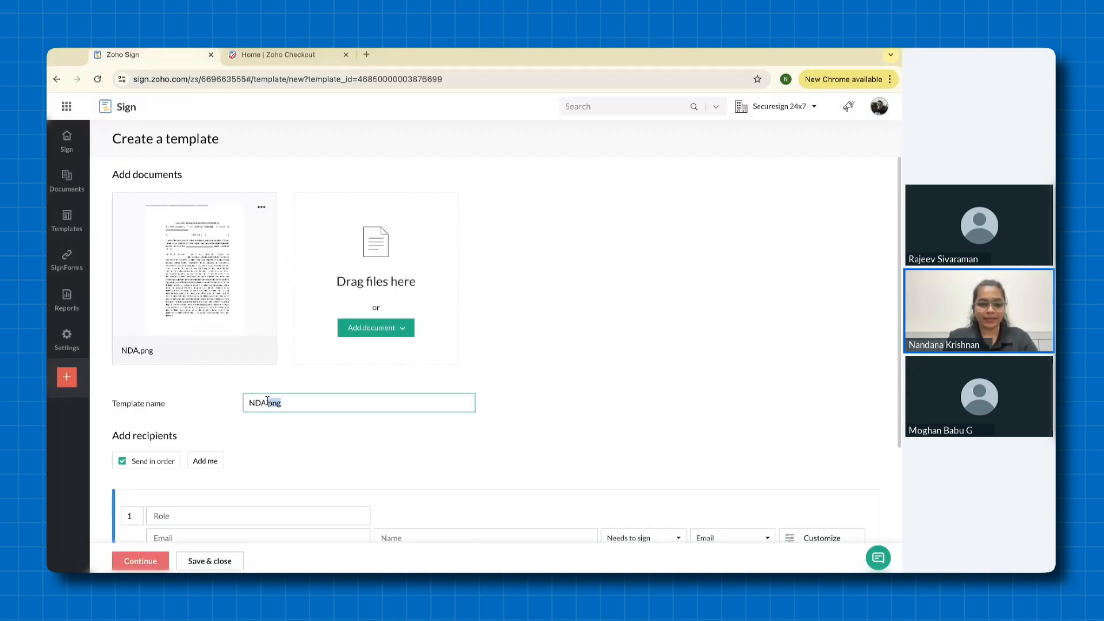
pyautogui.press('BackSpace')
# Step: Give the first recipient the role Signer and add yourself as the second recipient with the role Assigner
pyautogui.scroll(-3, 305, 481)
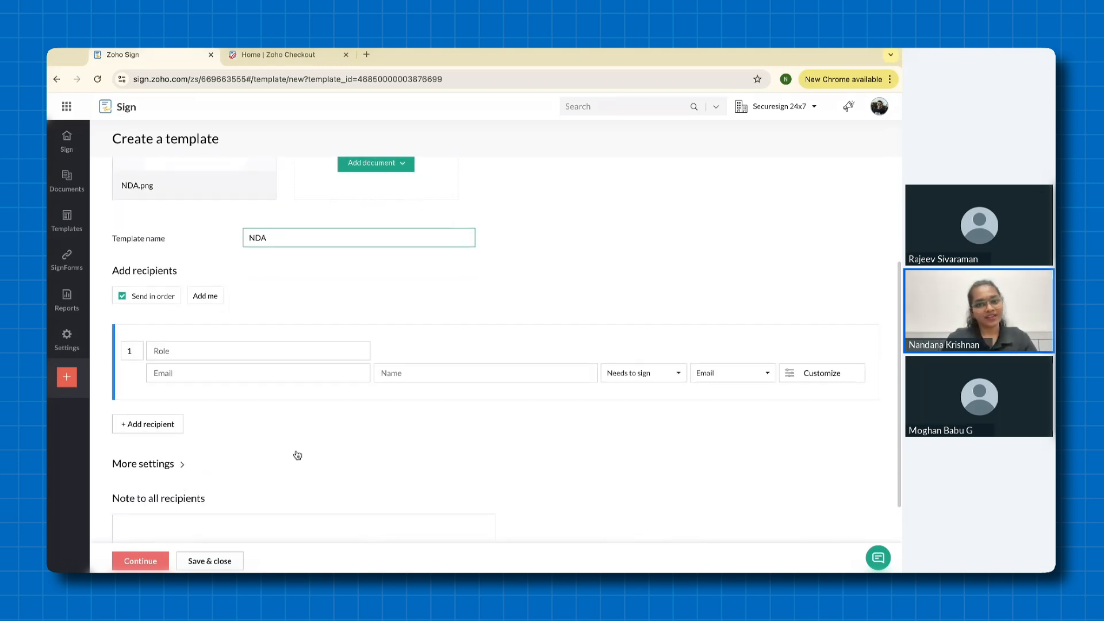
pyautogui.click(206, 349)
pyautogui.write('S')
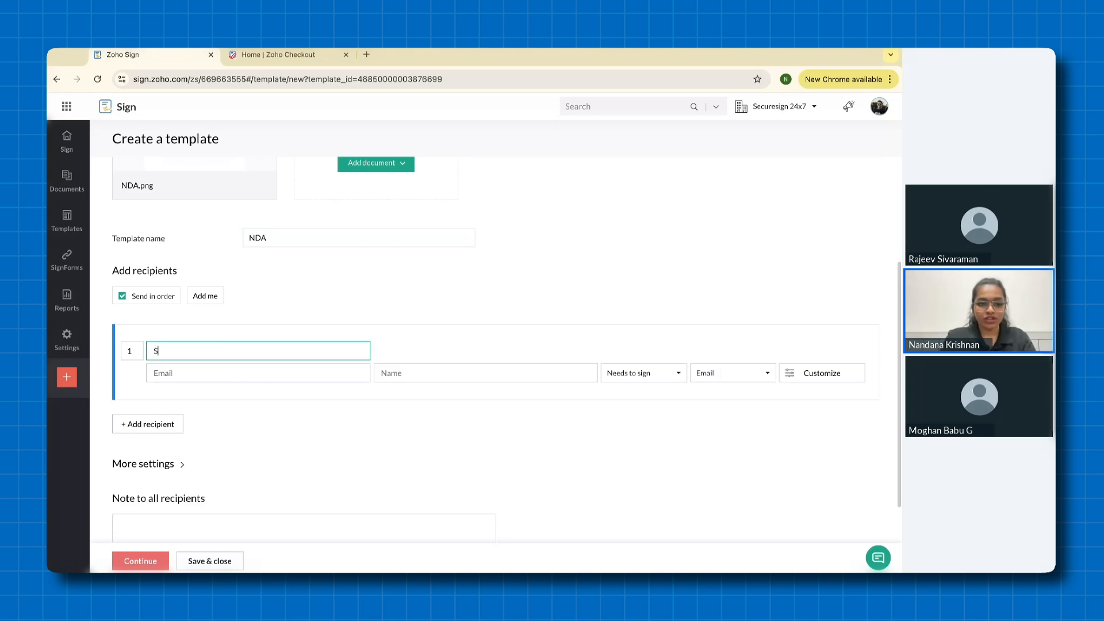
pyautogui.write('igne')
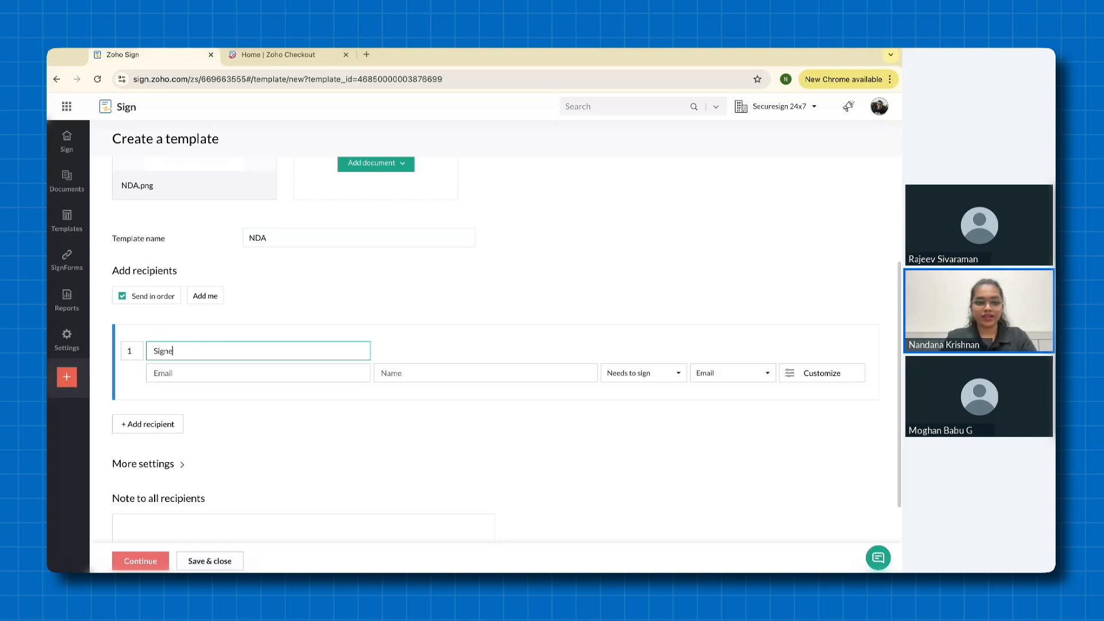
pyautogui.write('r')
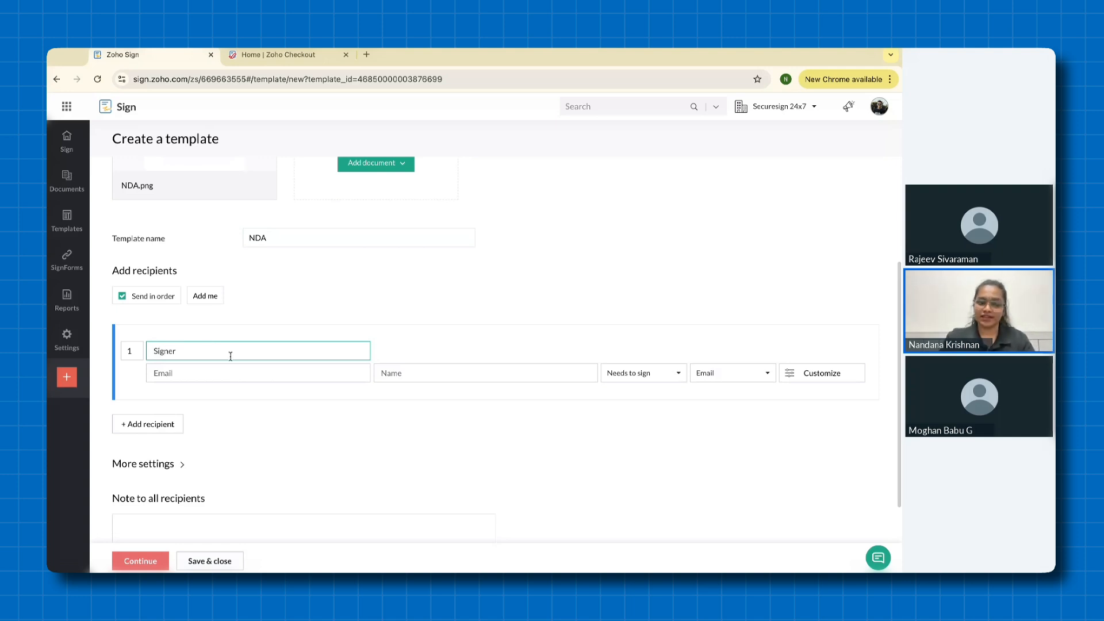
pyautogui.click(211, 295)
pyautogui.click(183, 448)
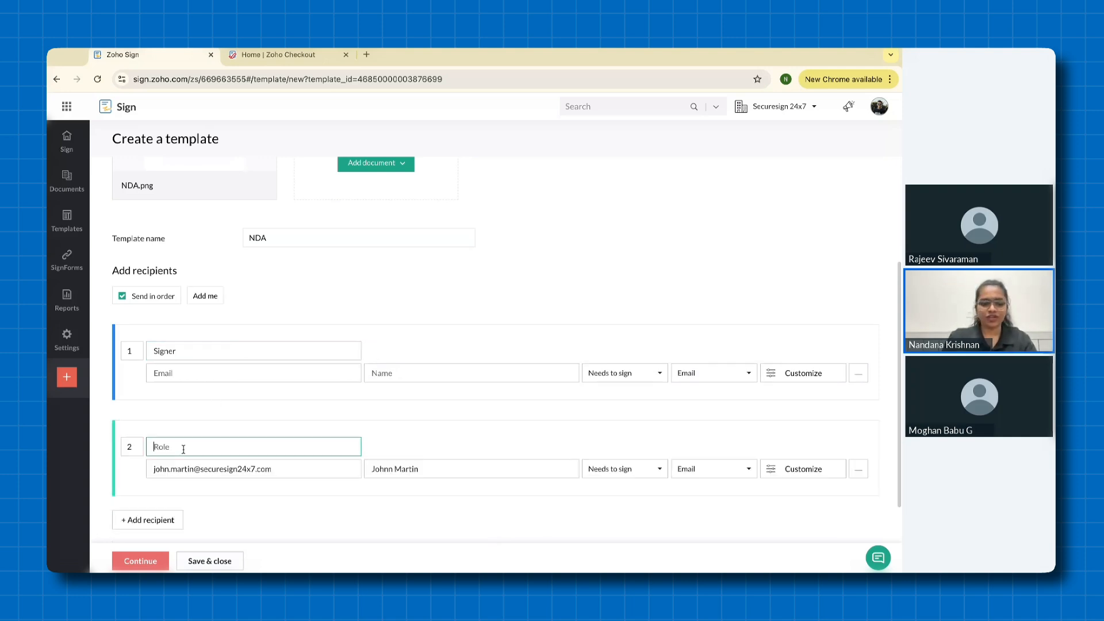
pyautogui.write('Assigner')
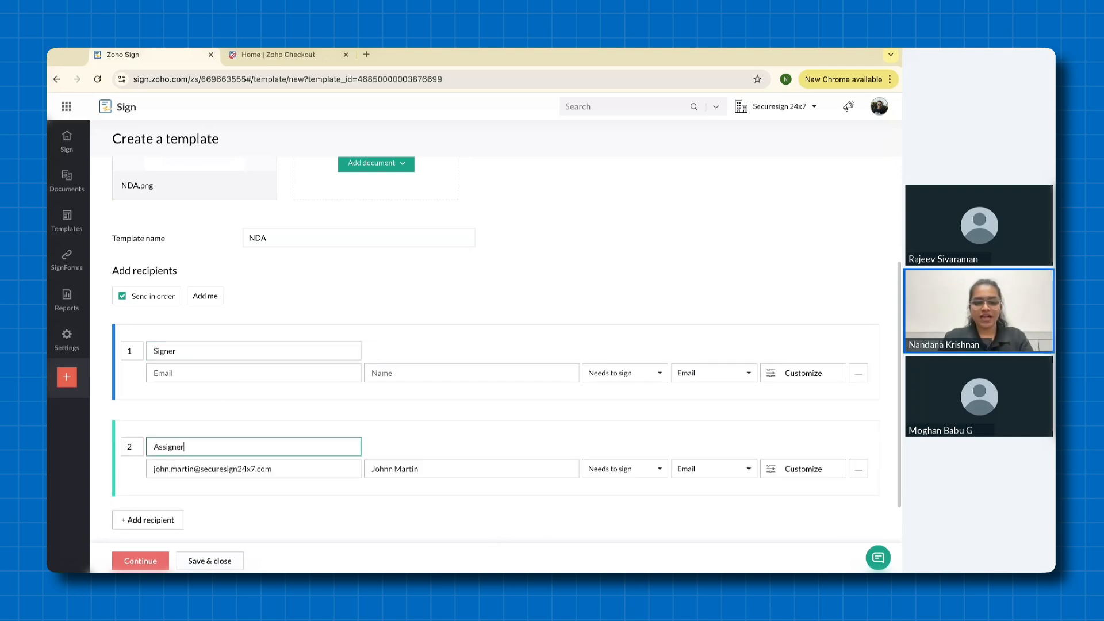
# Step: Examine the action types and link delivery options available for the Signer recipient
pyautogui.click(591, 375)
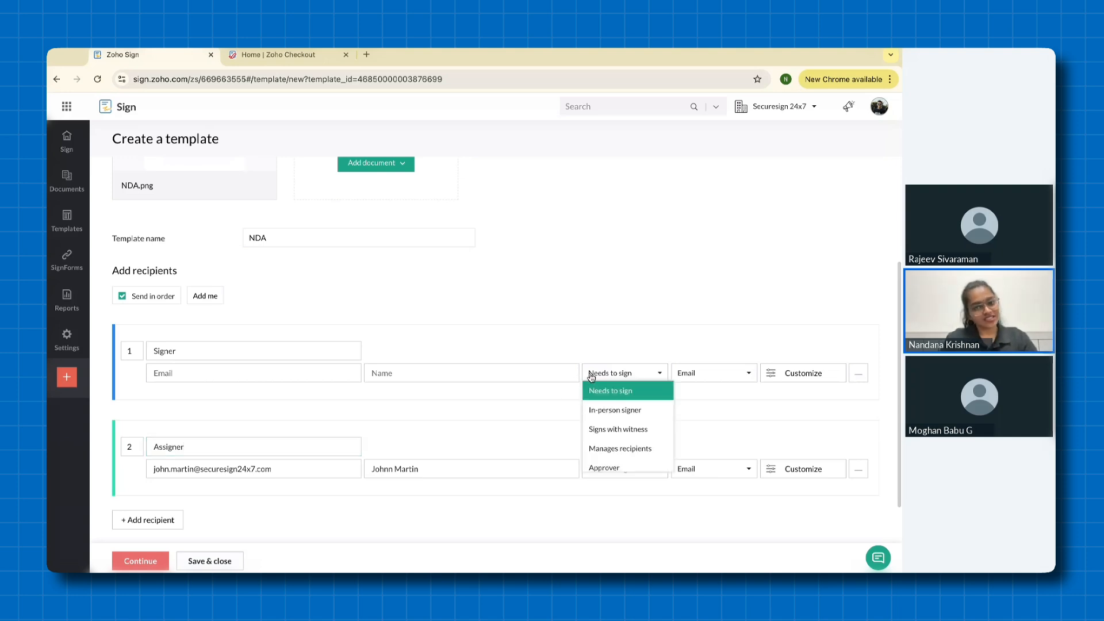
pyautogui.scroll(-1, 638, 429)
pyautogui.click(685, 374)
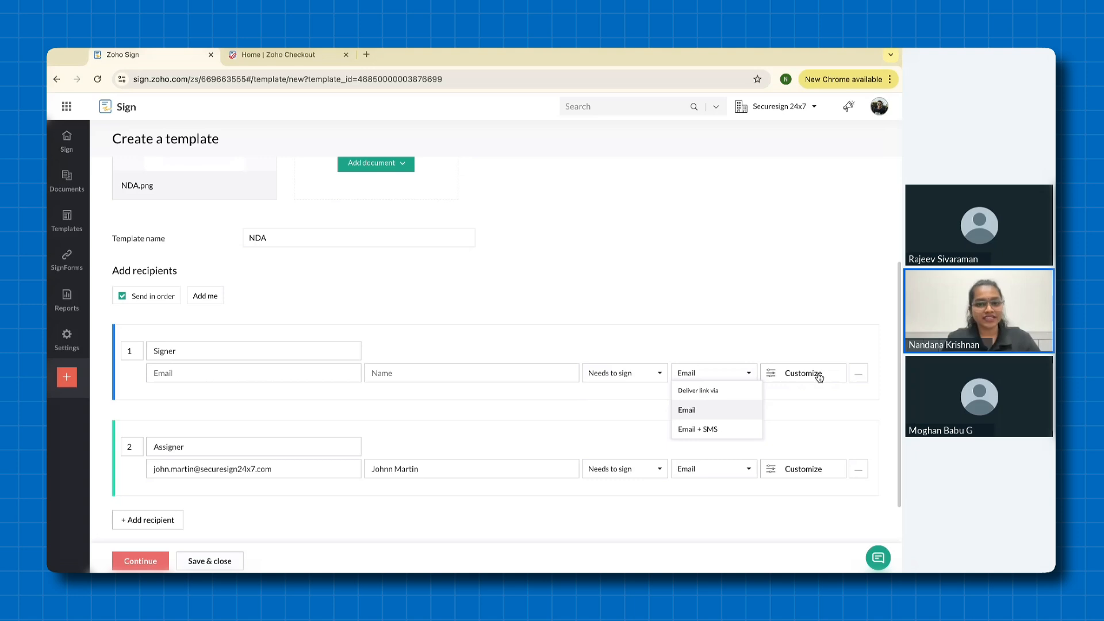
pyautogui.scroll(-1, 633, 375)
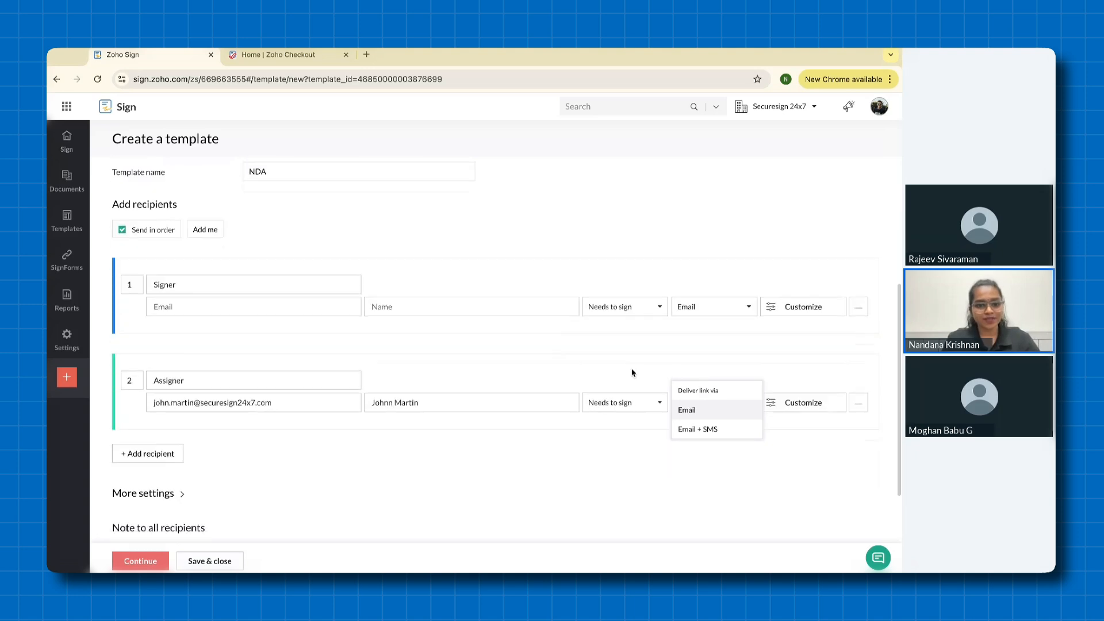
pyautogui.click(585, 453)
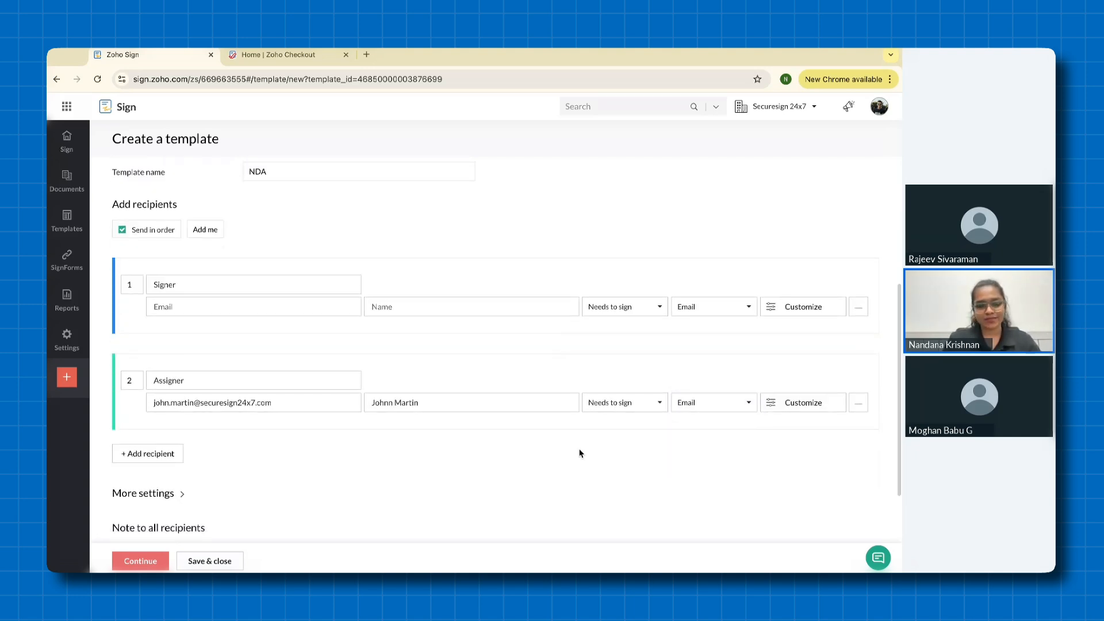
# Step: Expand and review the template's additional completion and reminder settings, and continue to field placement
pyautogui.scroll(-1, 374, 443)
pyautogui.click(273, 431)
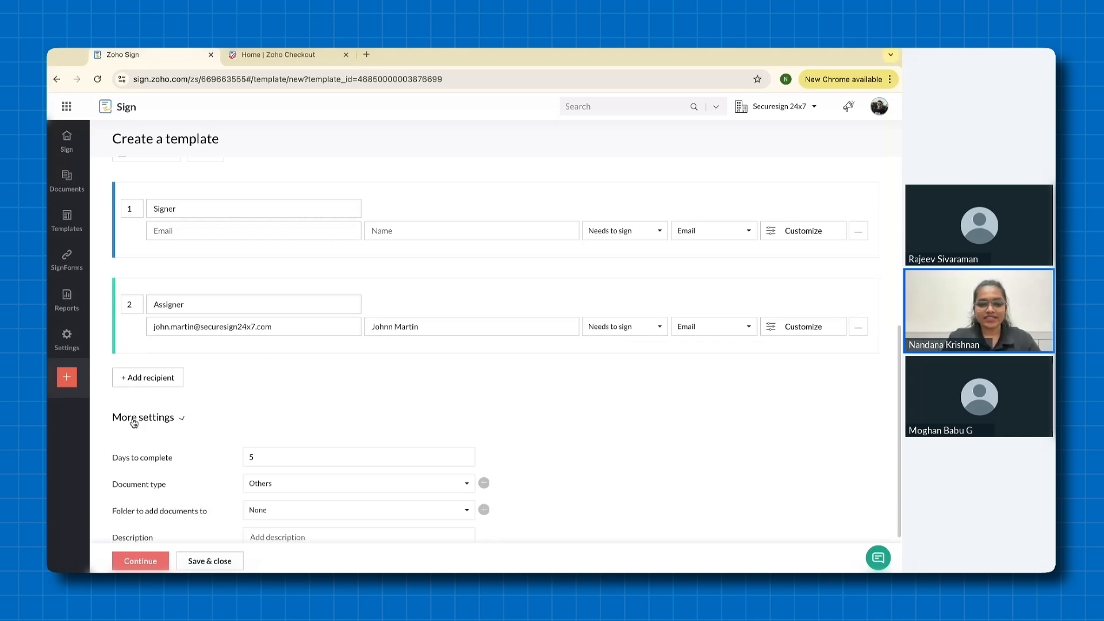
pyautogui.scroll(-2, 298, 419)
pyautogui.scroll(-1, 290, 372)
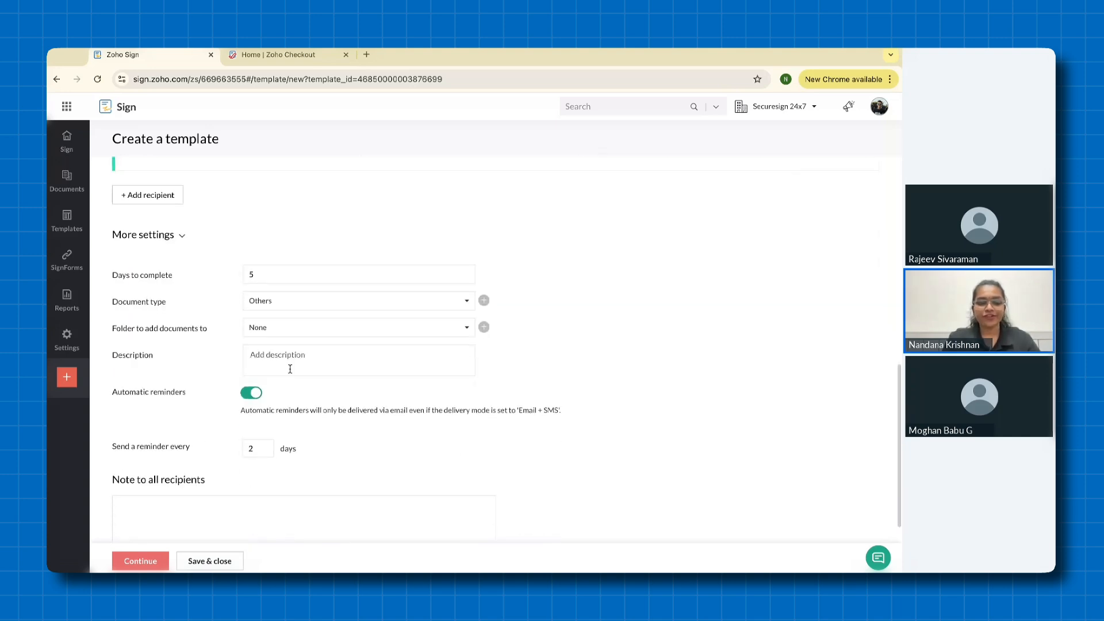
pyautogui.scroll(-1, 290, 368)
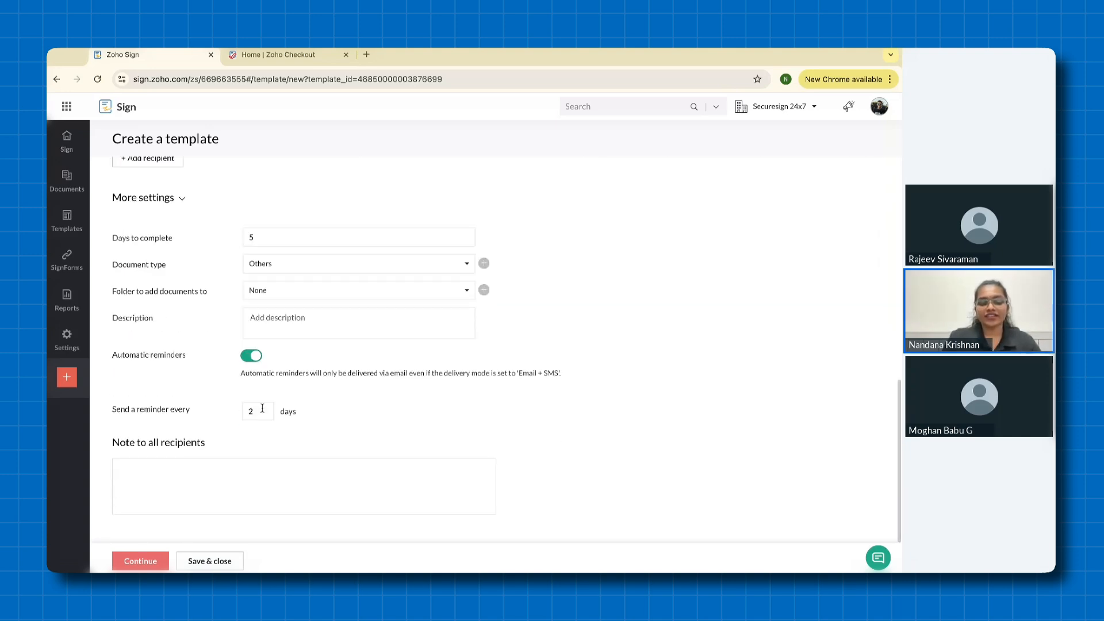
pyautogui.click(160, 561)
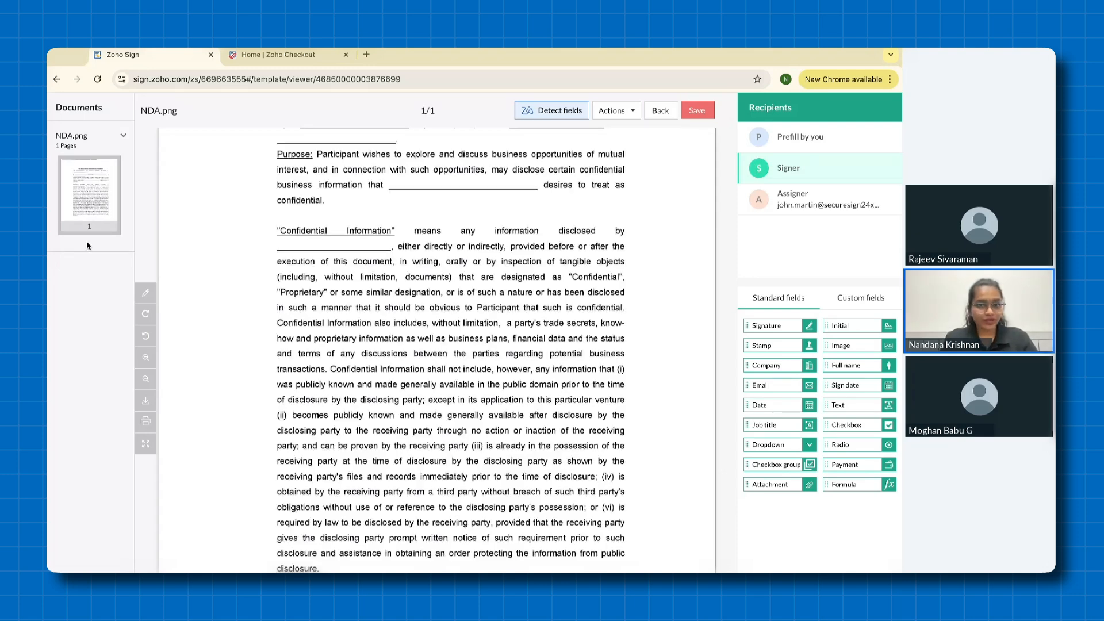
# Step: Place Signature, Full name and Sign date fields for the Signer in a column below the agreement text's left edge
pyautogui.scroll(-3, 437, 346)
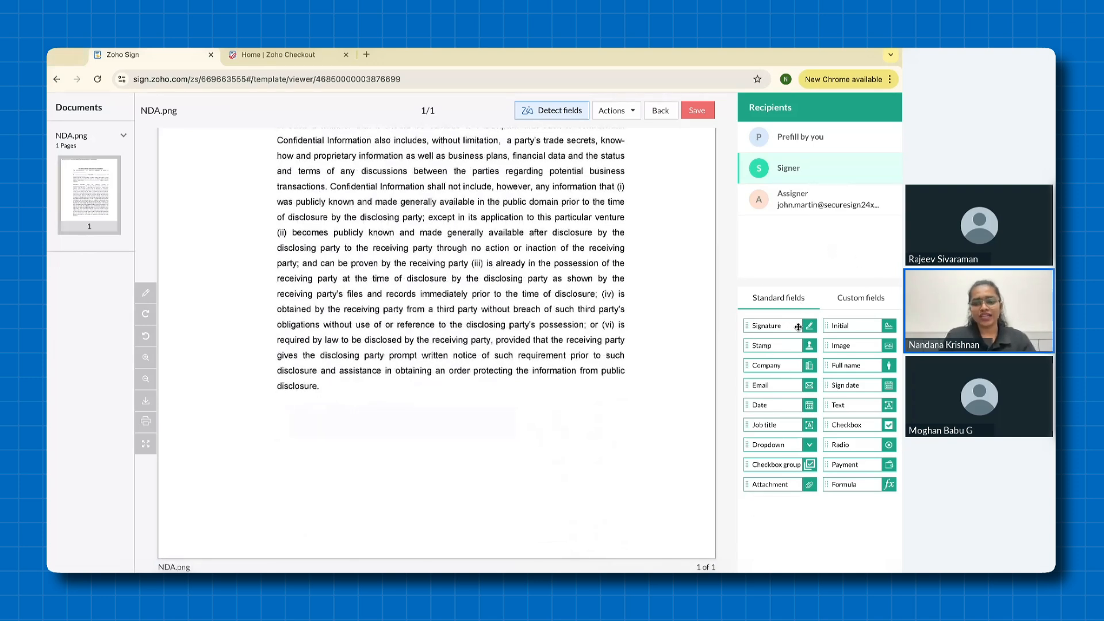
pyautogui.moveTo(796, 324)
pyautogui.mouseDown()
pyautogui.moveTo(357, 458)
pyautogui.moveTo(323, 414)
pyautogui.mouseUp()
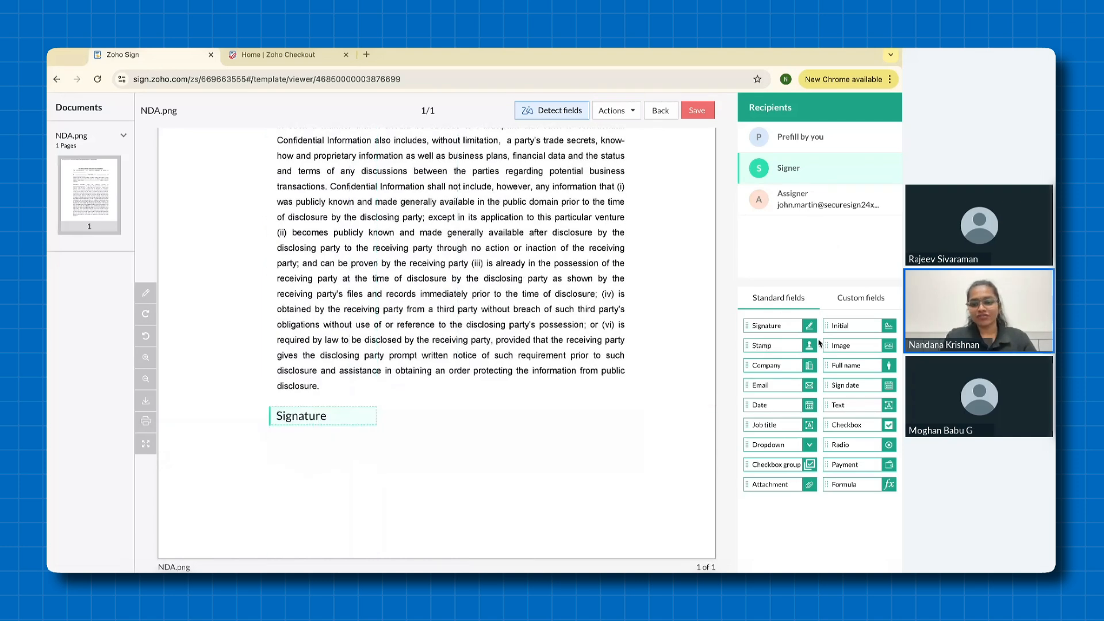
pyautogui.moveTo(840, 365)
pyautogui.mouseDown()
pyautogui.moveTo(290, 431)
pyautogui.moveTo(293, 448)
pyautogui.moveTo(285, 444)
pyautogui.mouseUp()
pyautogui.moveTo(845, 386); pyautogui.dragTo(286, 474)
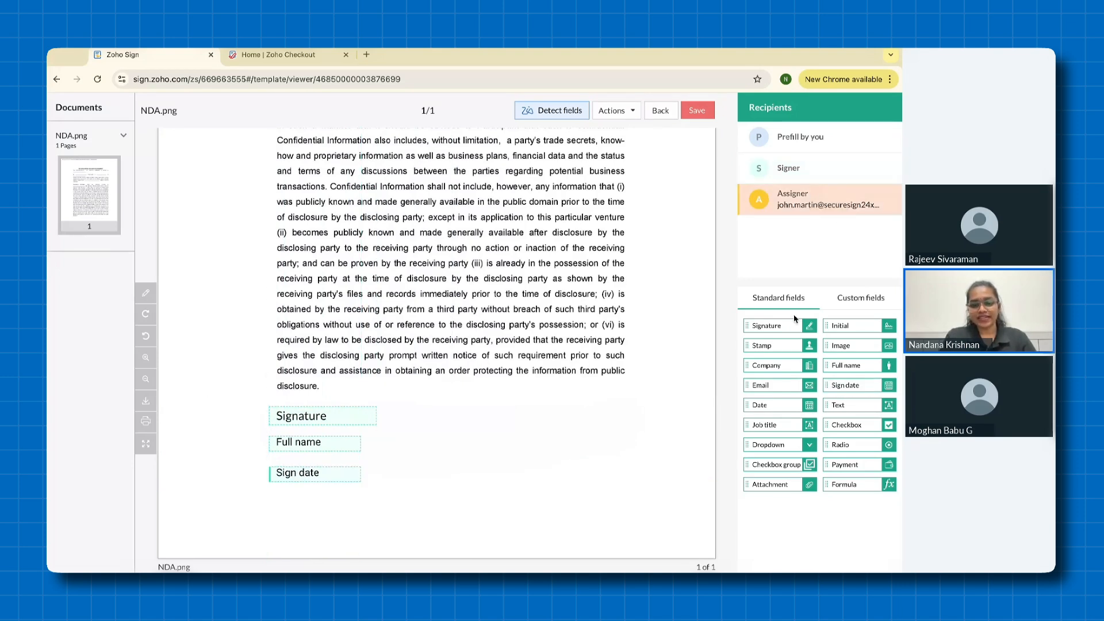
# Step: Place Signature, Full name and Sign date fields for the Assigner in a column opposite the Signer's fields
pyautogui.moveTo(795, 322); pyautogui.dragTo(559, 410)
pyautogui.moveTo(845, 365)
pyautogui.mouseDown()
pyautogui.moveTo(565, 451)
pyautogui.moveTo(556, 443)
pyautogui.mouseUp()
pyautogui.moveTo(845, 385); pyautogui.dragTo(543, 472)
# Step: Add a required Stamp field prefilled by the sender above the agreement title, near the page's upper right
pyautogui.scroll(2, 529, 329)
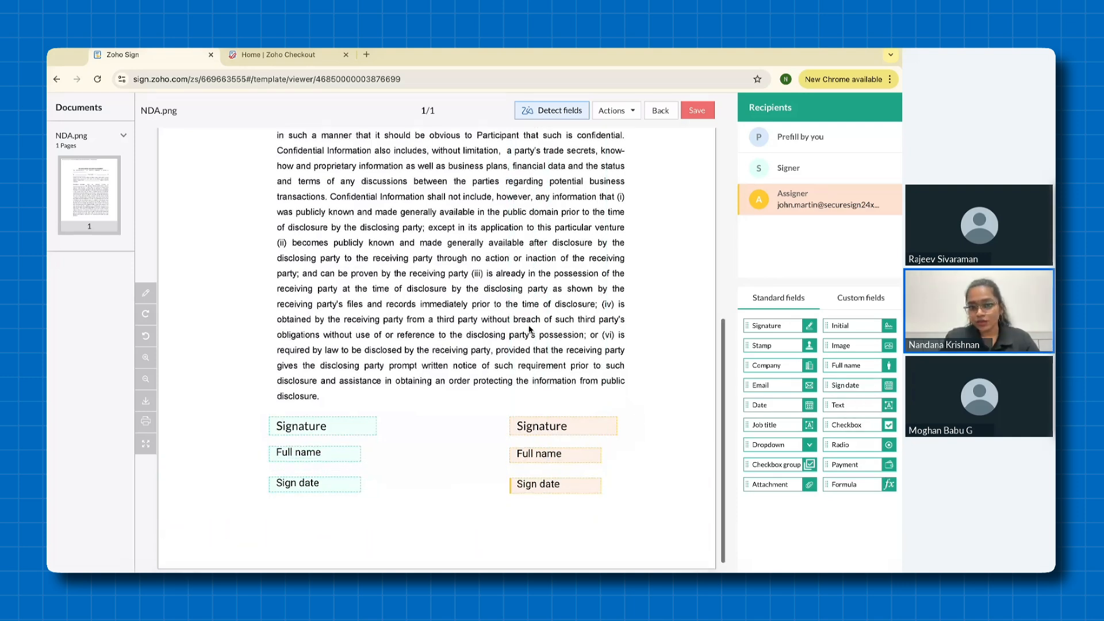
pyautogui.scroll(2, 530, 329)
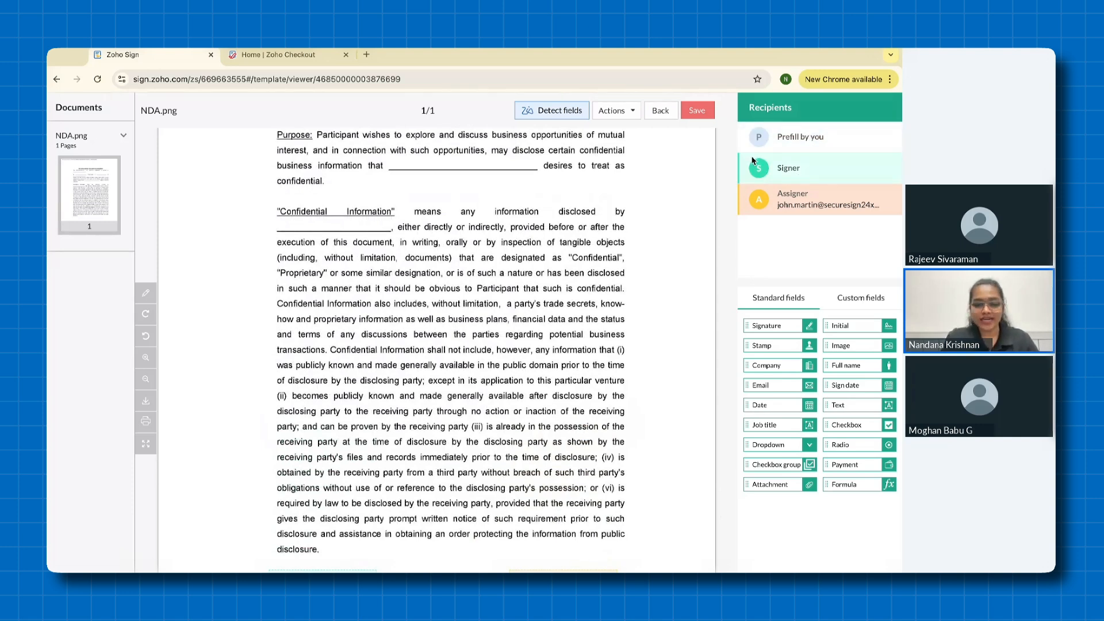
pyautogui.scroll(4, 589, 276)
pyautogui.scroll(1, 589, 276)
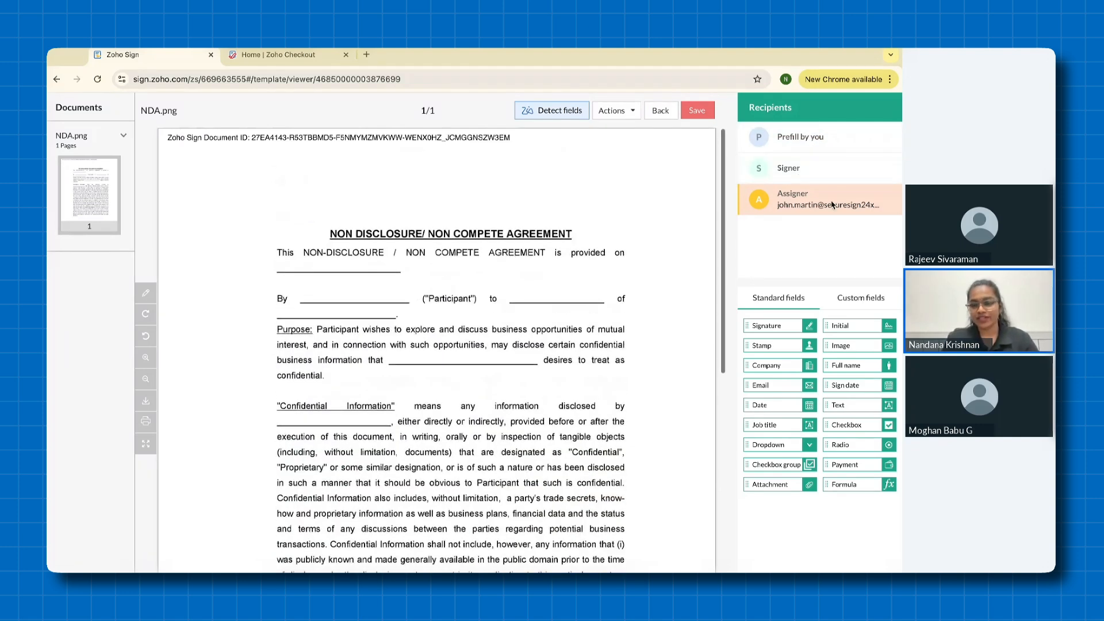
pyautogui.click(823, 144)
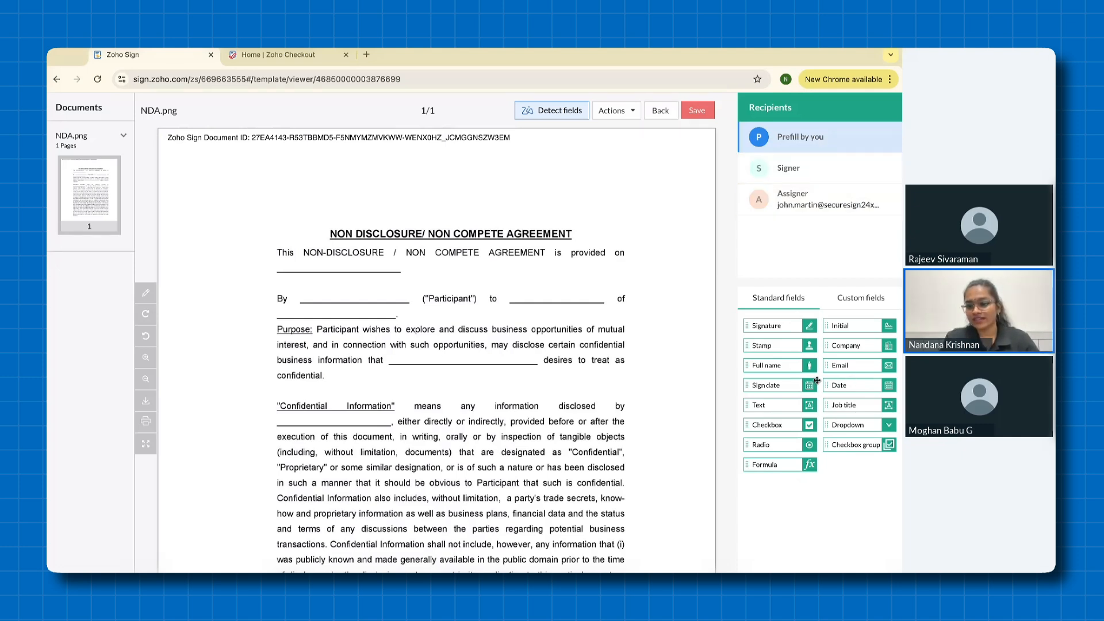
pyautogui.moveTo(793, 347); pyautogui.dragTo(632, 199)
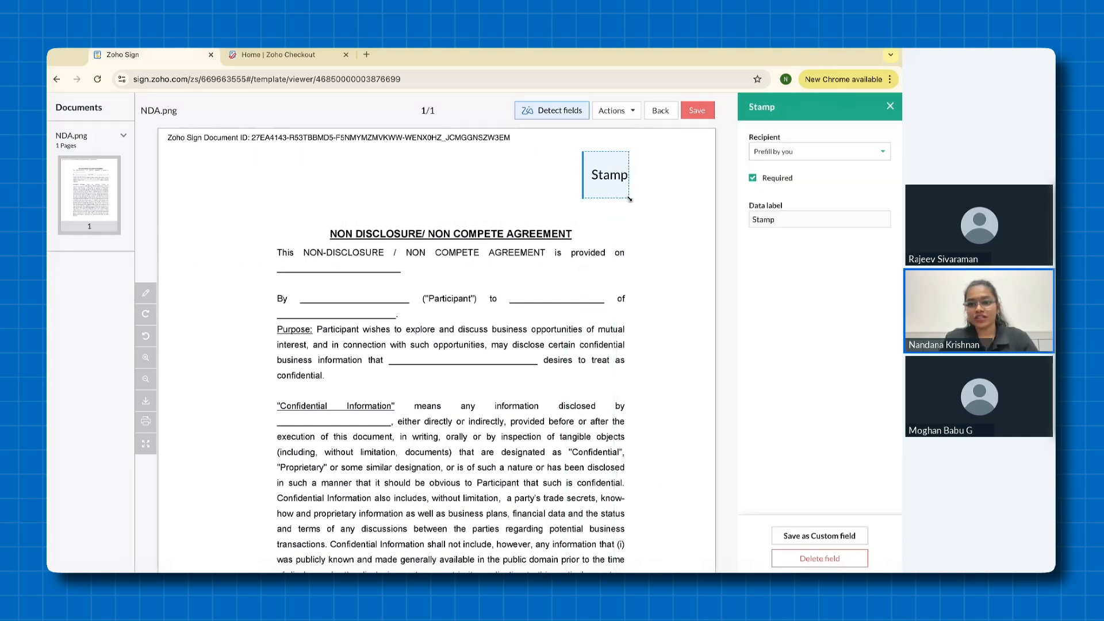
pyautogui.click(890, 107)
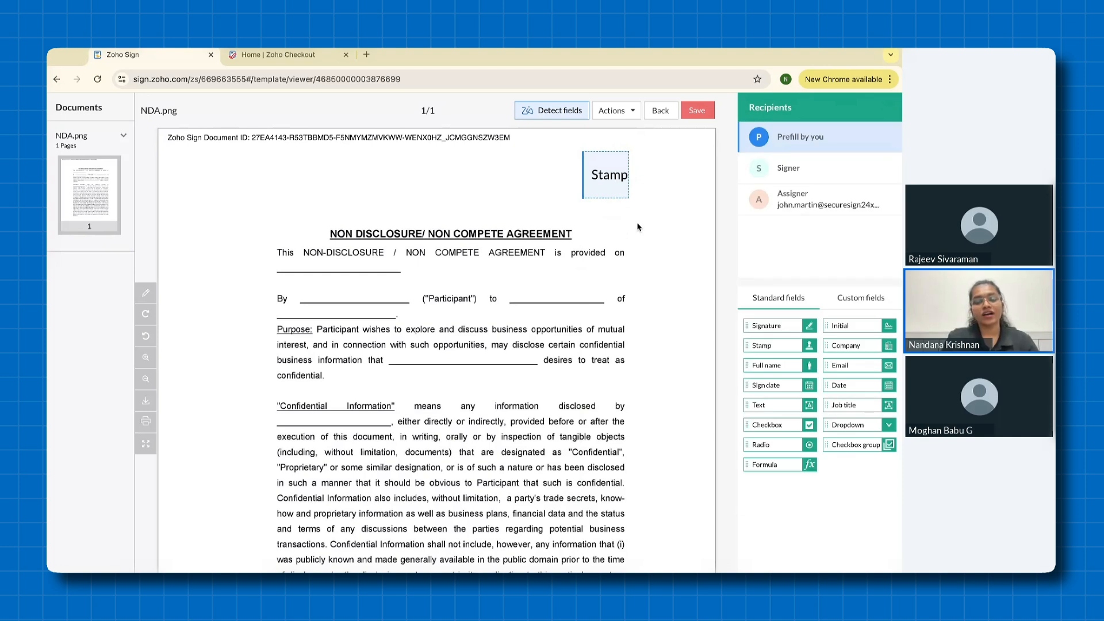
pyautogui.click(614, 194)
pyautogui.click(890, 108)
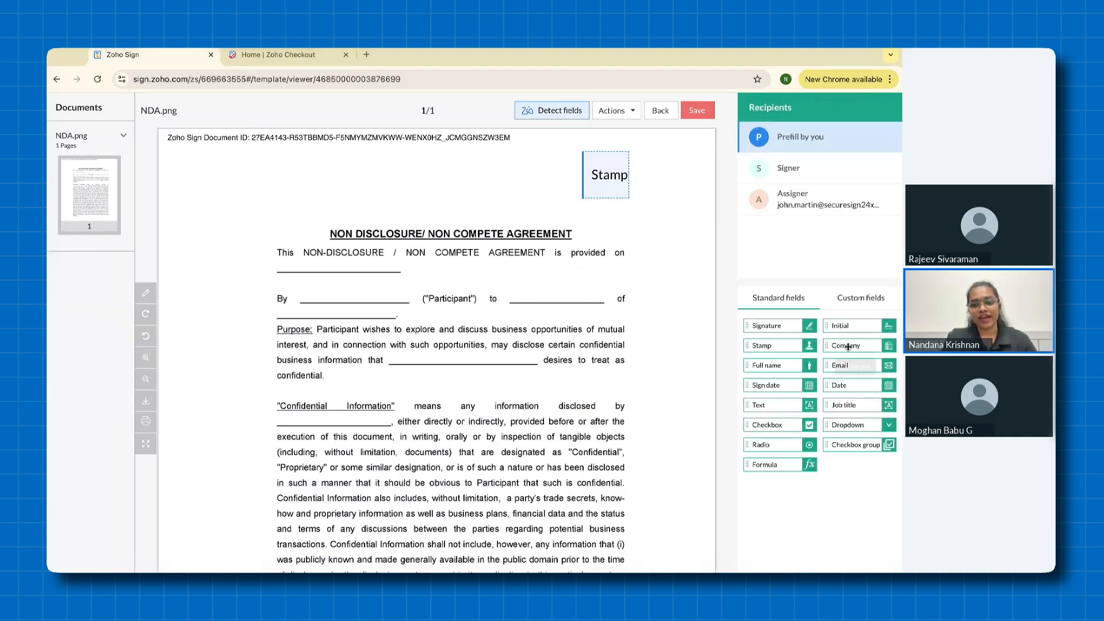
# Step: Add a sender-prefilled Company field in the page's upper right corner and reposition the Stamp field directly below it
pyautogui.moveTo(849, 347); pyautogui.dragTo(654, 216)
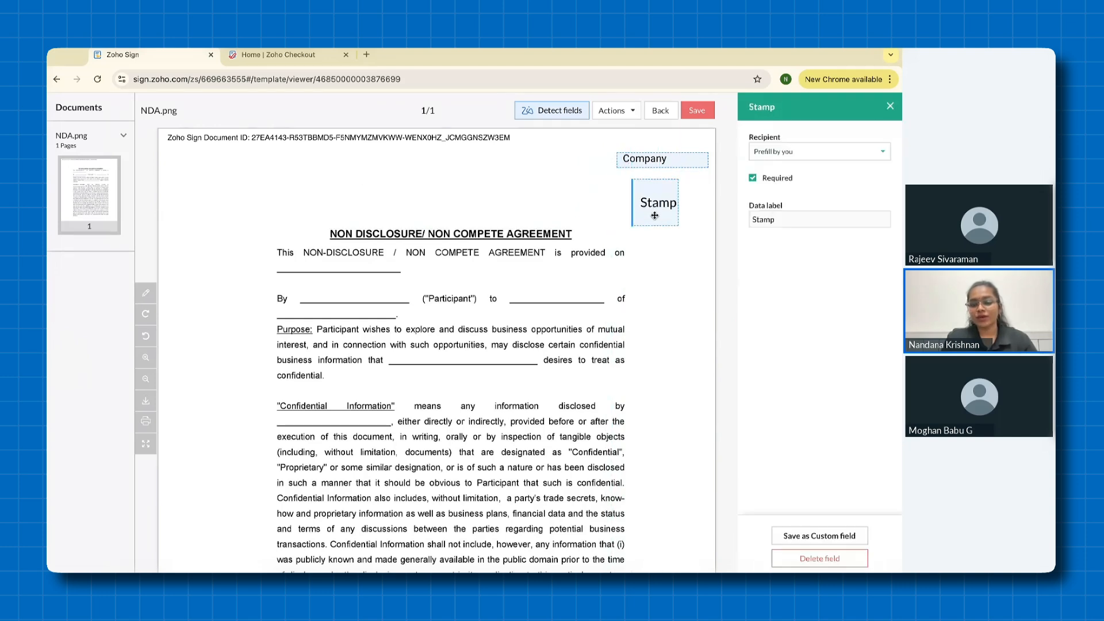
pyautogui.moveTo(651, 164); pyautogui.dragTo(630, 160)
pyautogui.moveTo(661, 204); pyautogui.dragTo(652, 194)
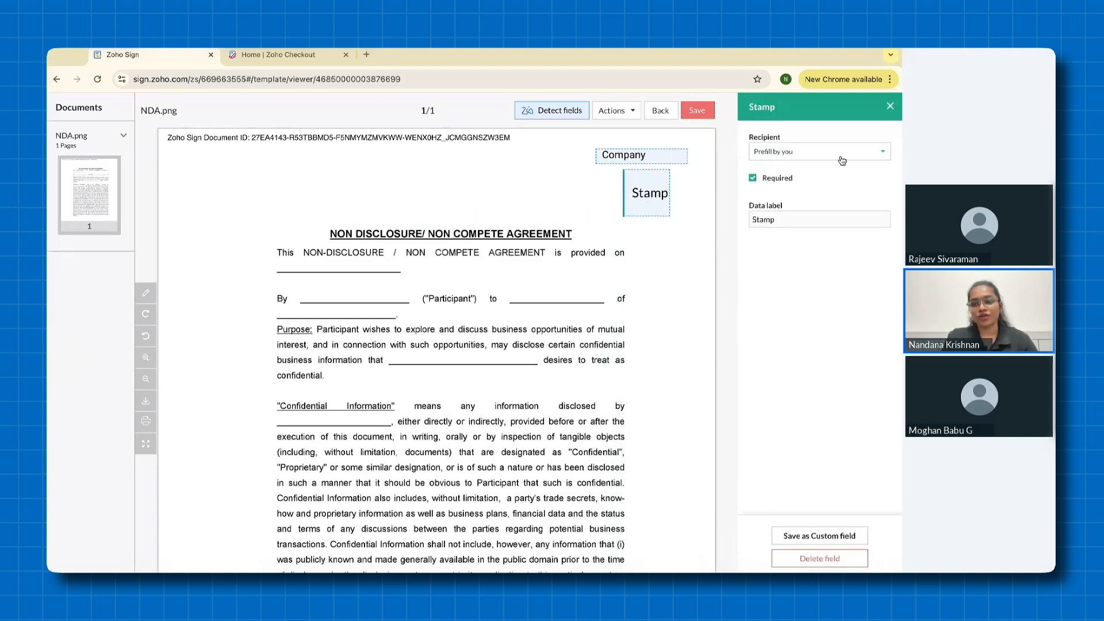
pyautogui.click(890, 108)
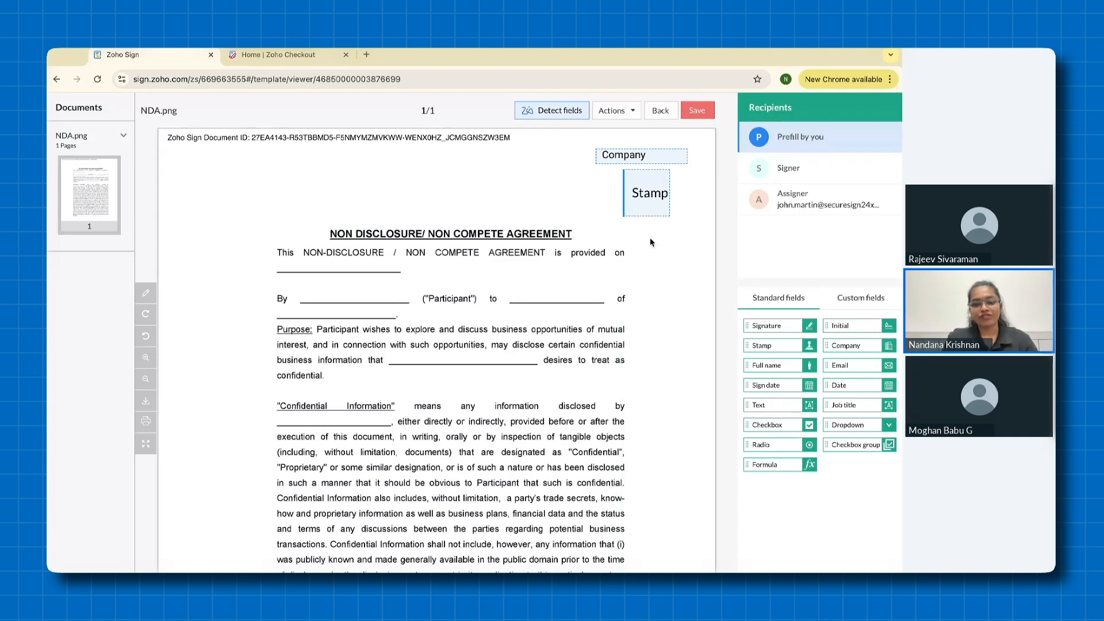
# Step: Save the NDA template and open the newest NDA entry in the templates list for use
pyautogui.click(696, 109)
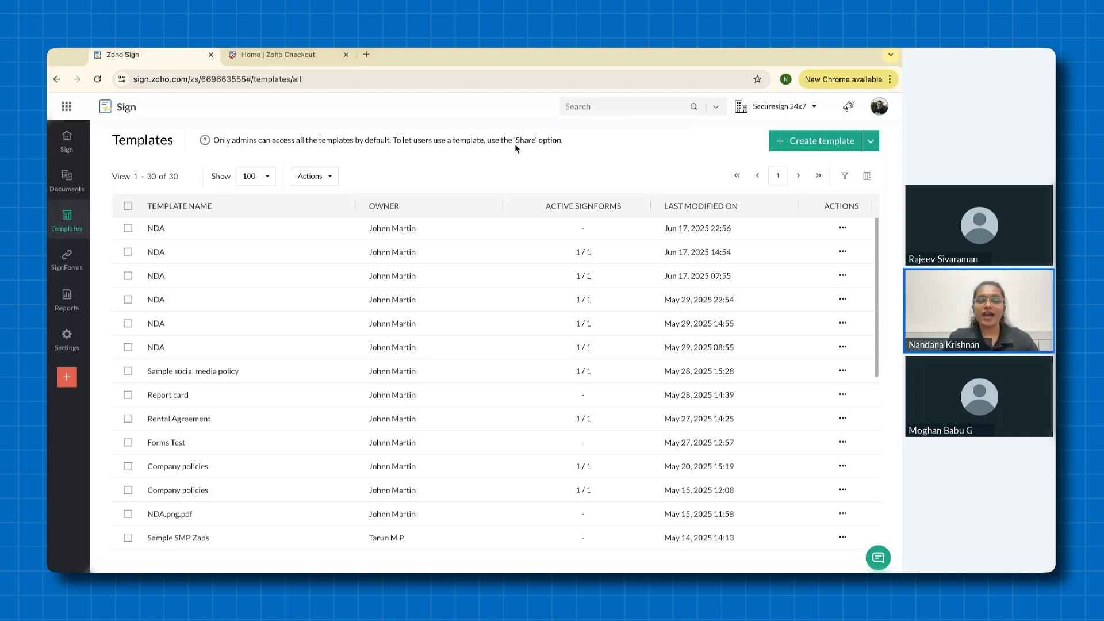
pyautogui.moveTo(59, 369)
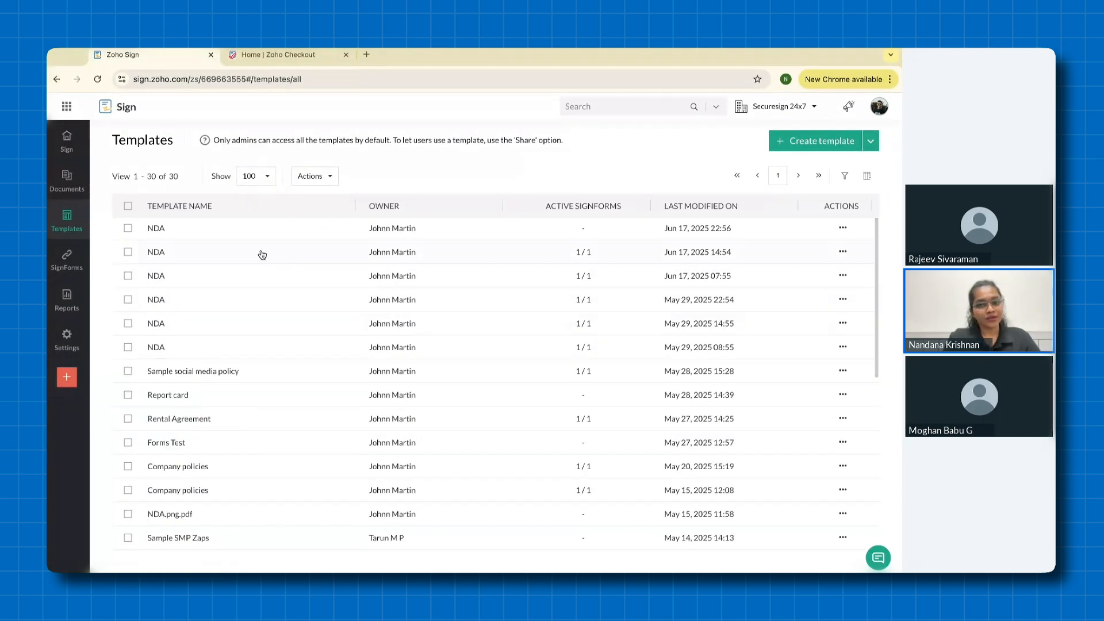
pyautogui.click(164, 227)
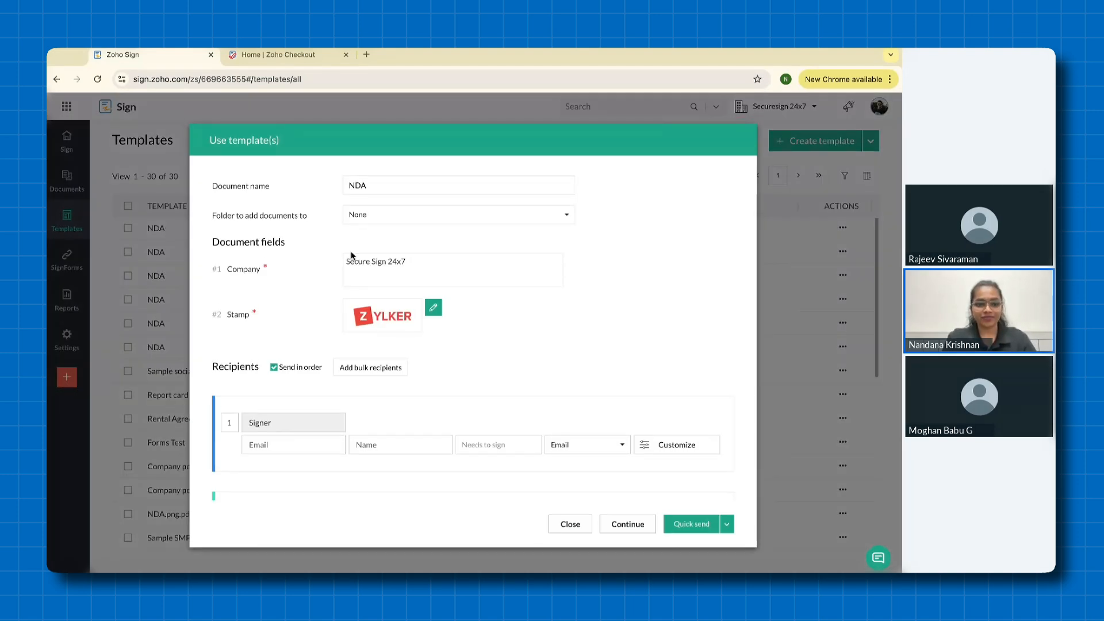
pyautogui.scroll(-1, 478, 301)
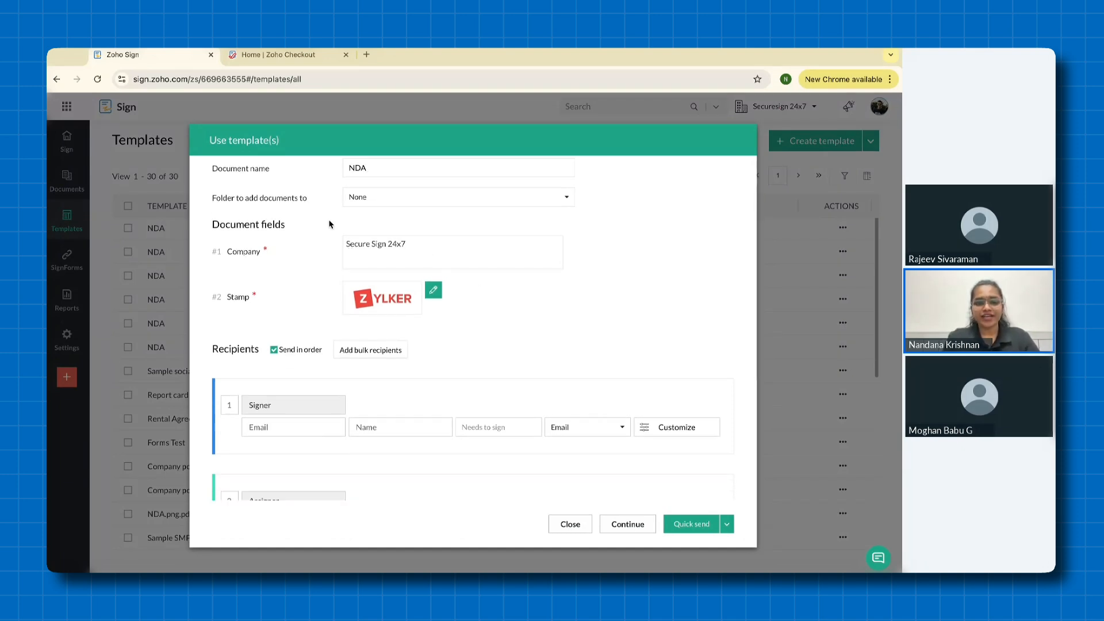
pyautogui.scroll(1, 257, 320)
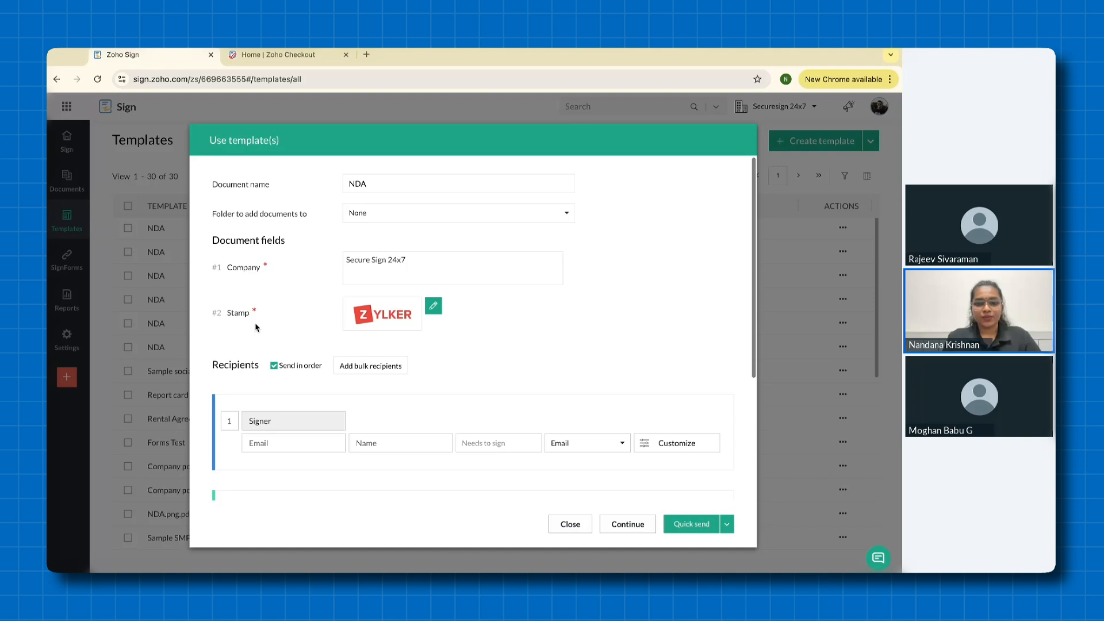
pyautogui.scroll(-4, 256, 323)
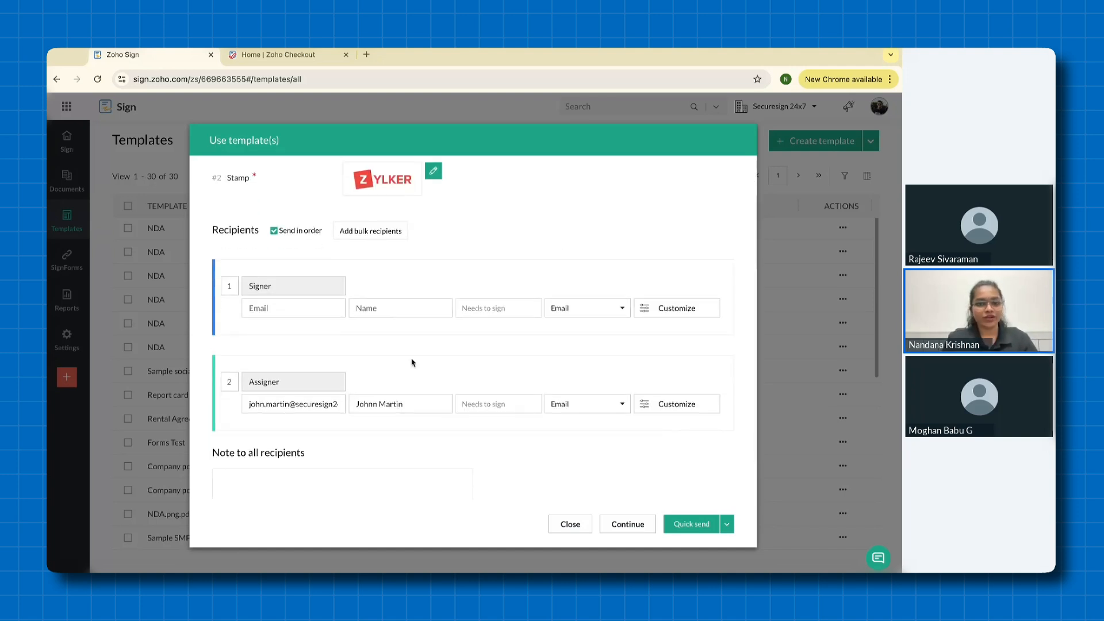
pyautogui.scroll(-2, 412, 363)
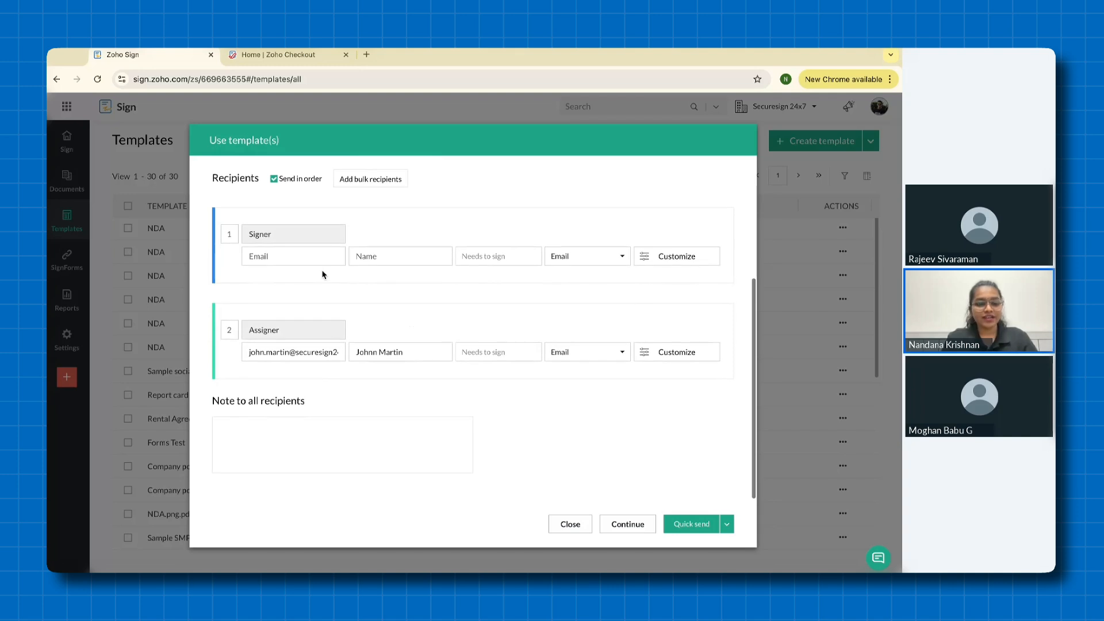
pyautogui.click(307, 261)
pyautogui.write('ba')
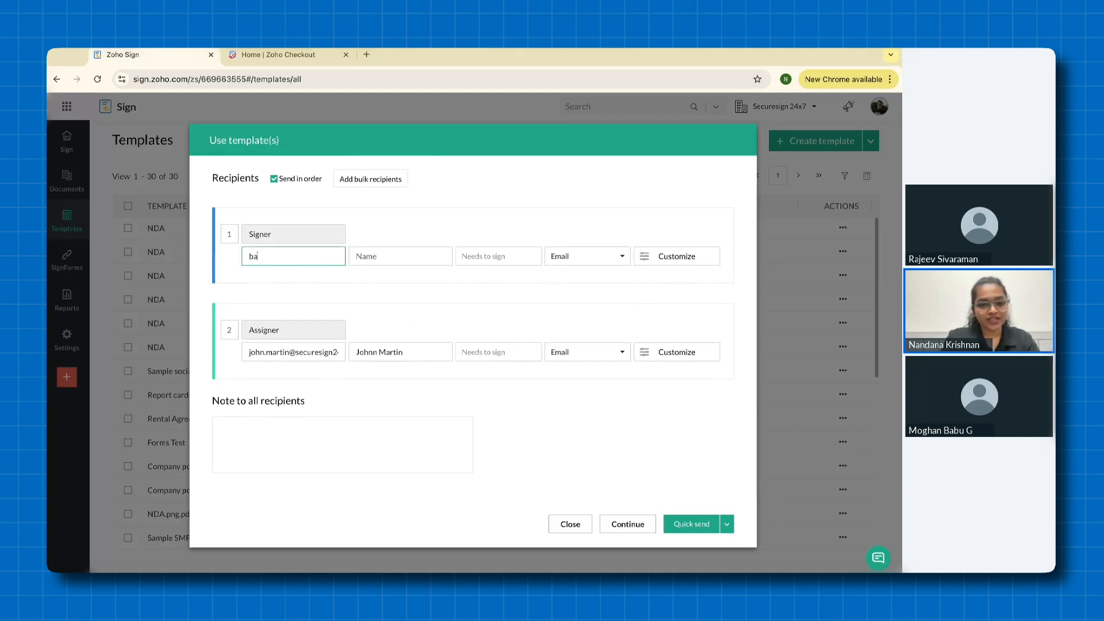
pyautogui.write('rb')
pyautogui.click(298, 278)
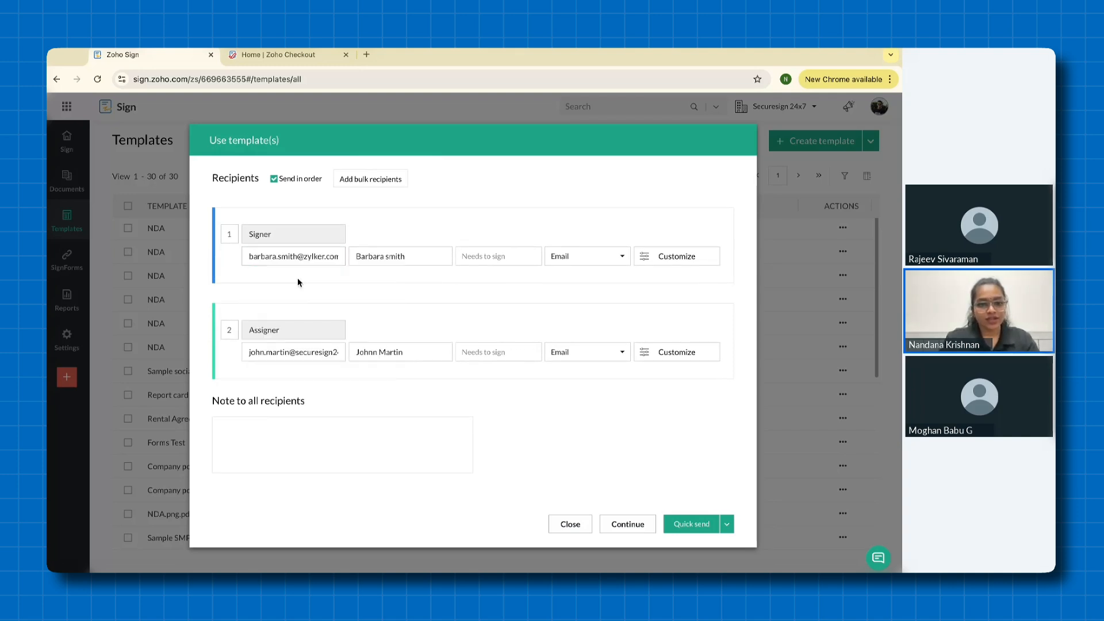
# Step: Check the document fields and both recipients, and quick-send the NDA for signature
pyautogui.scroll(3, 298, 277)
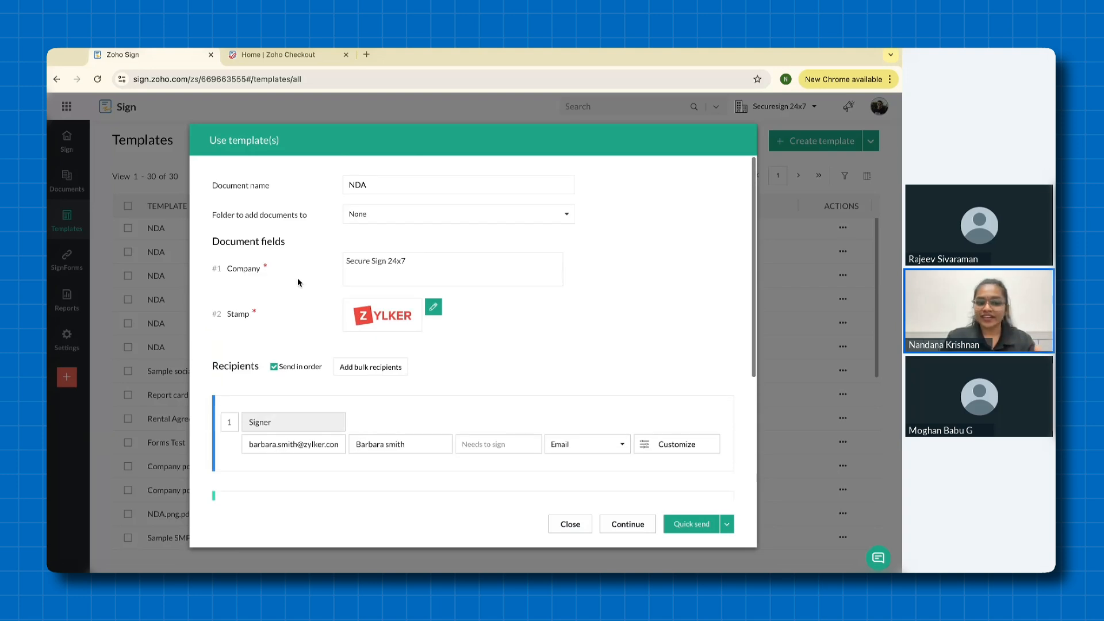
pyautogui.scroll(-4, 298, 282)
pyautogui.scroll(4, 375, 453)
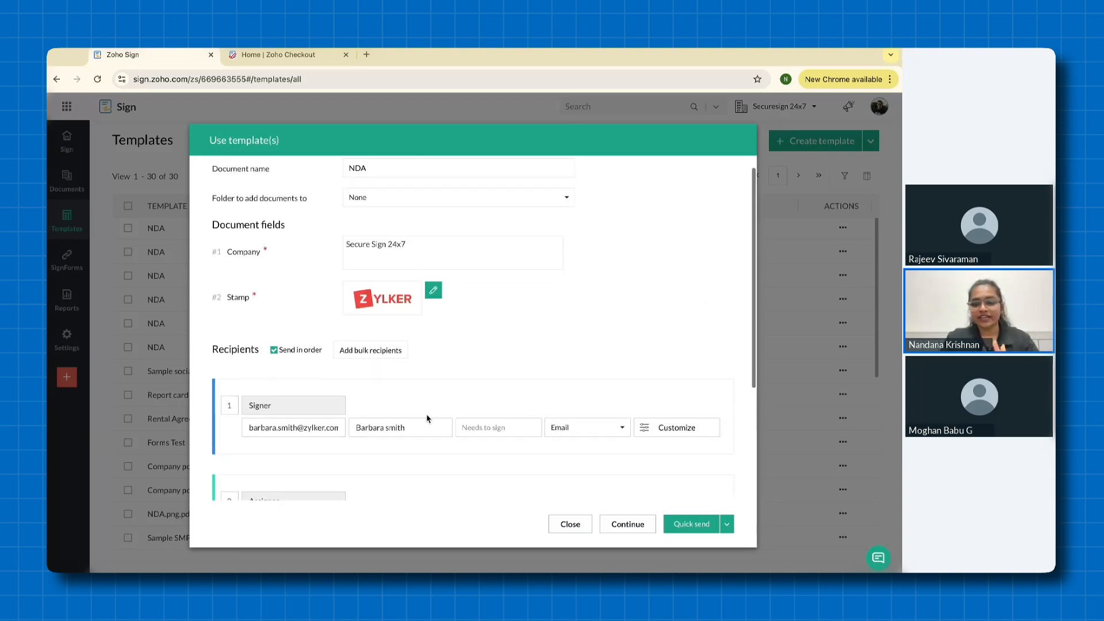
pyautogui.scroll(-3, 546, 395)
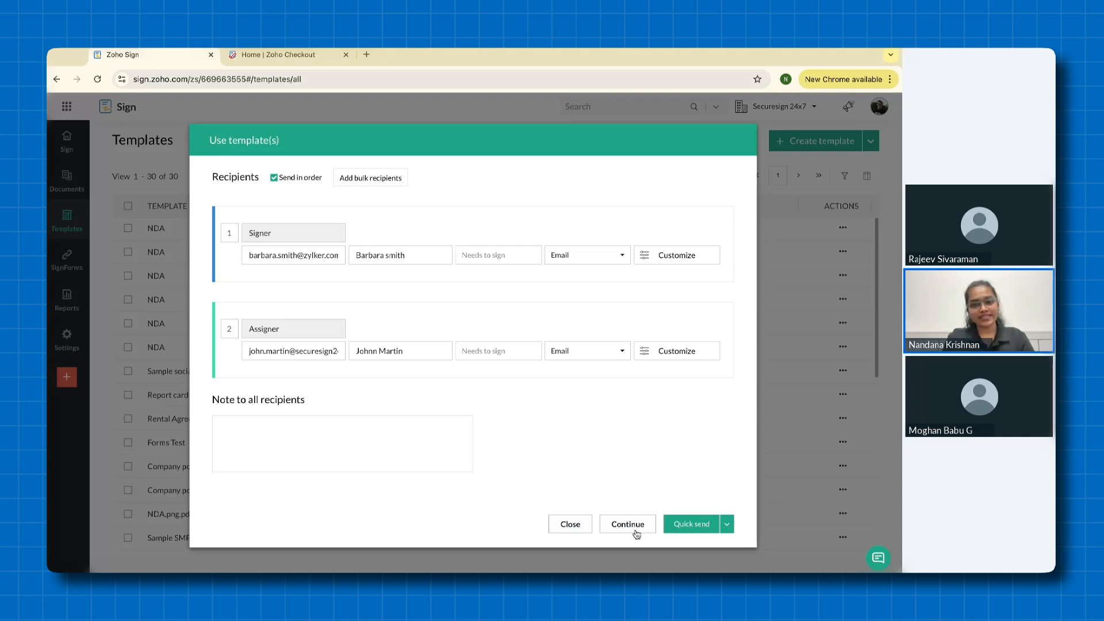
pyautogui.click(703, 526)
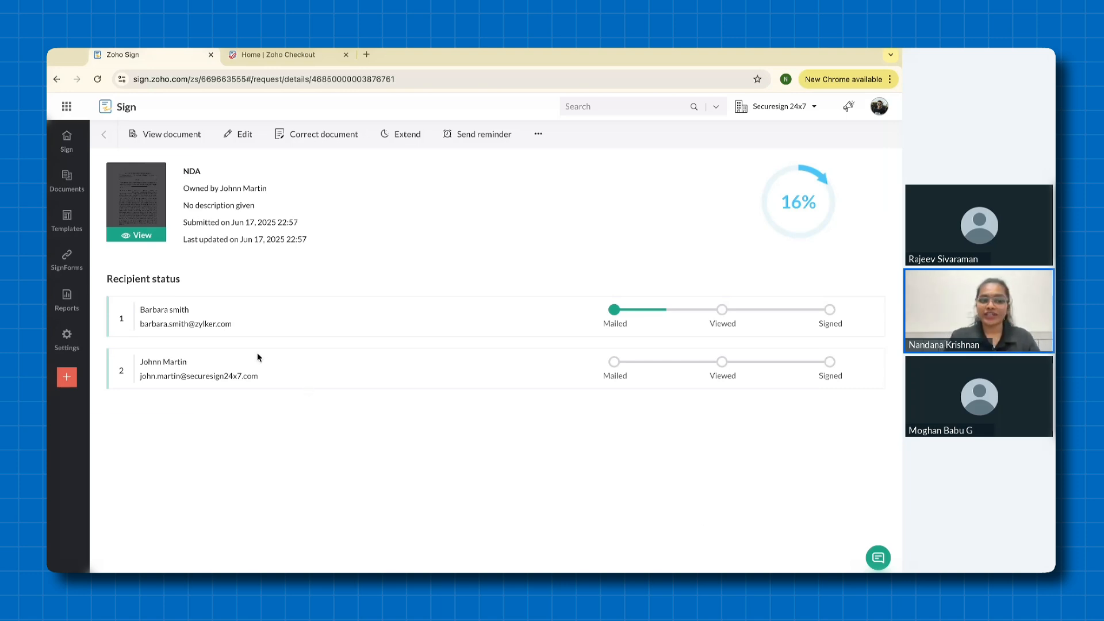
# Step: View the sent documents in progress to check the newly sent NDA
pyautogui.moveTo(81, 181)
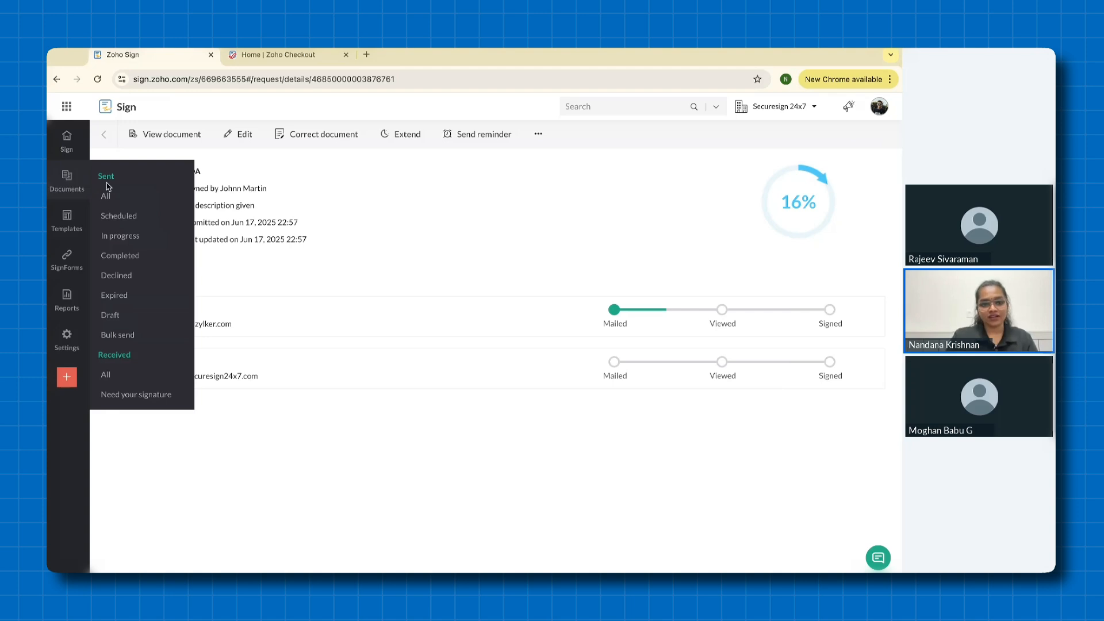
pyautogui.click(182, 234)
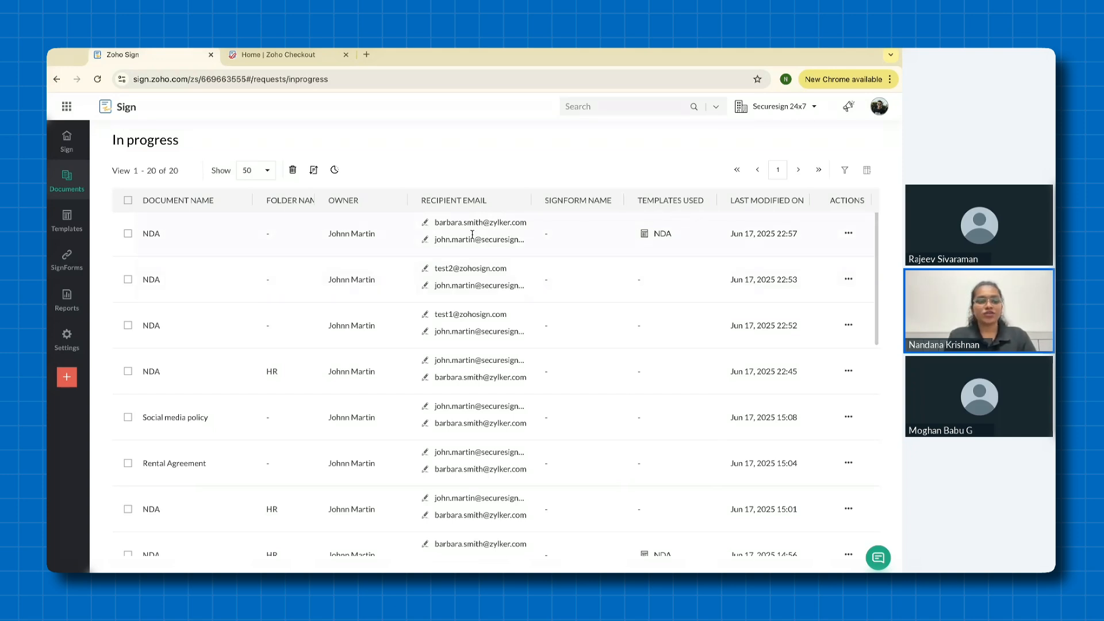
pyautogui.moveTo(197, 221)
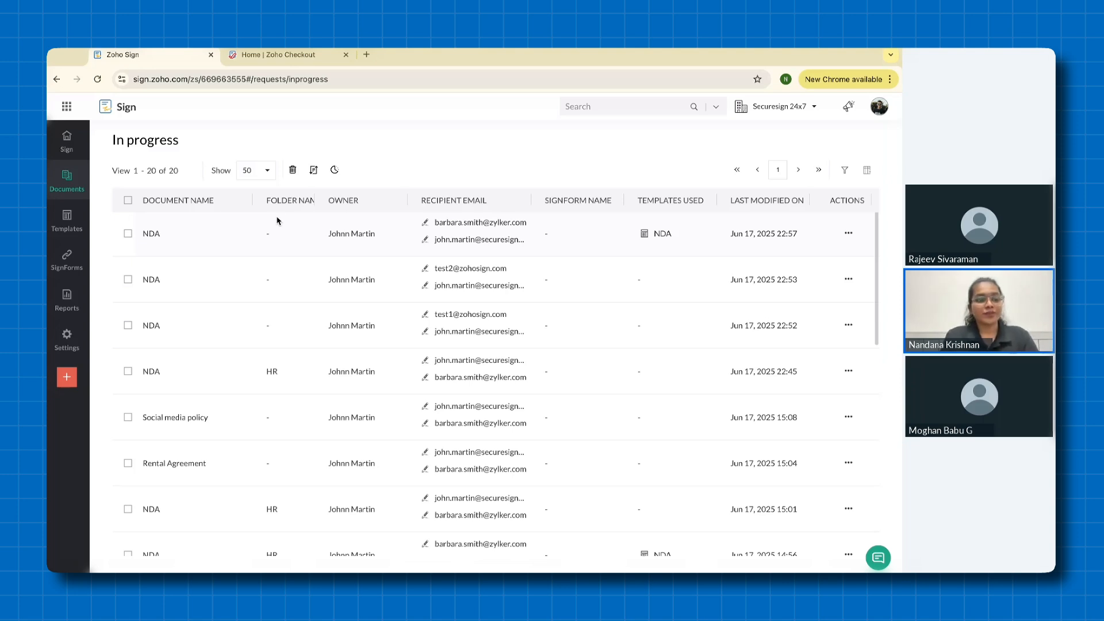
# Step: Start a new SignForm and choose the first NDA entry as its template
pyautogui.click(79, 258)
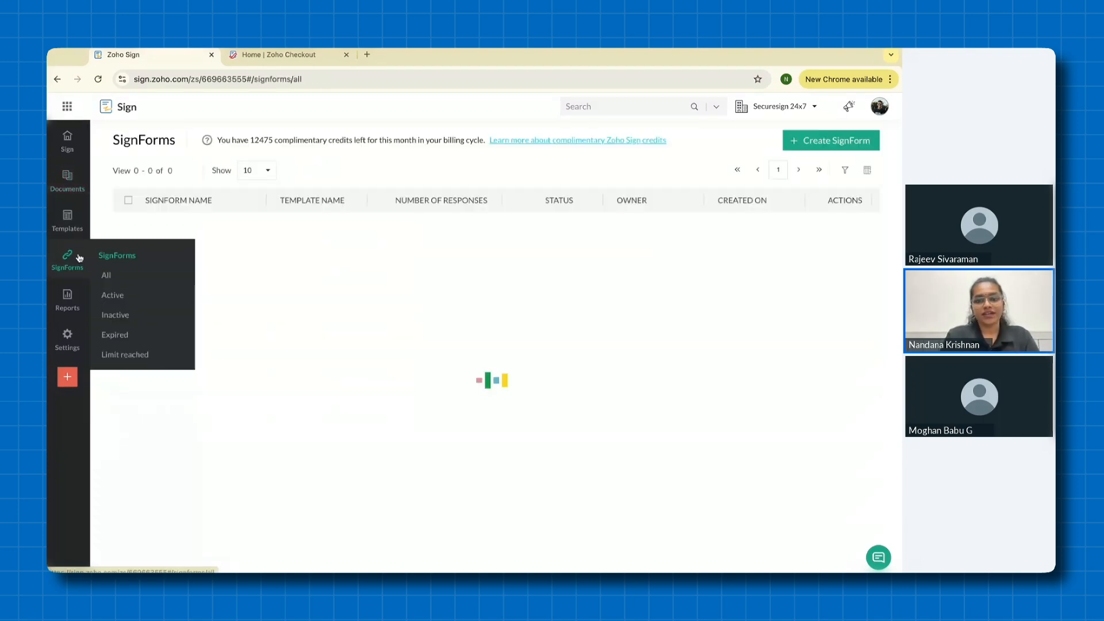
pyautogui.click(827, 145)
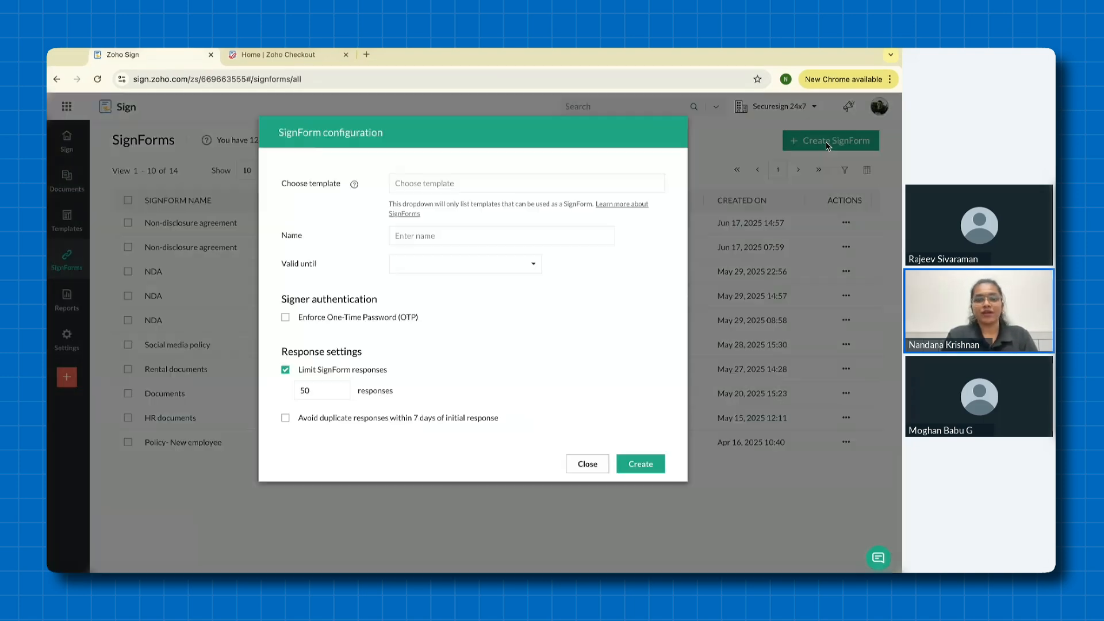
pyautogui.click(514, 187)
pyautogui.scroll(-5, 498, 227)
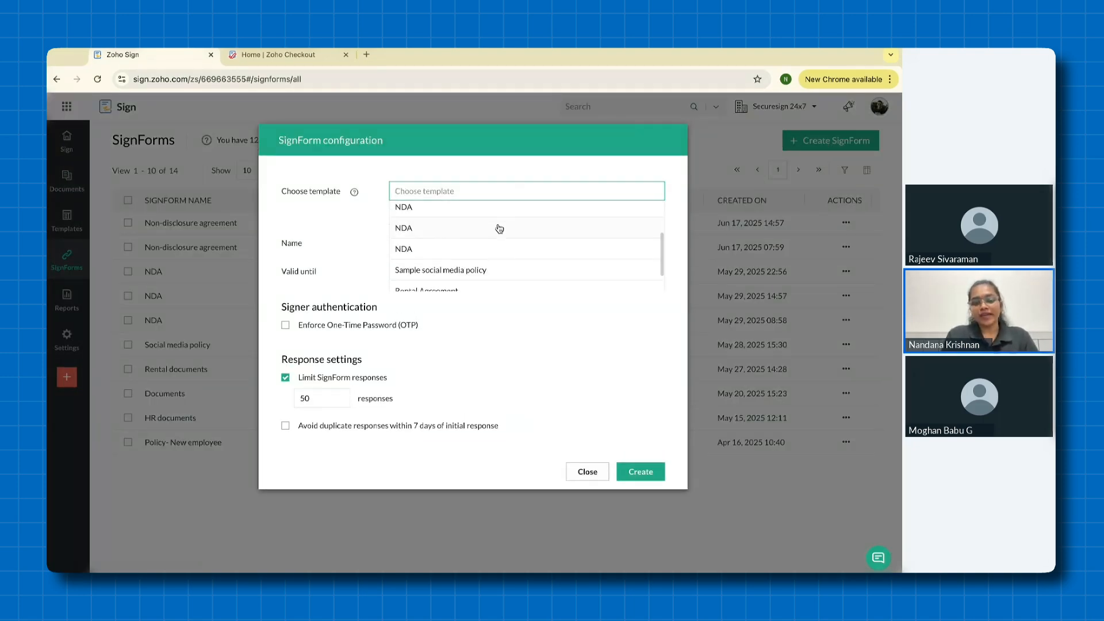
pyautogui.scroll(-5, 499, 226)
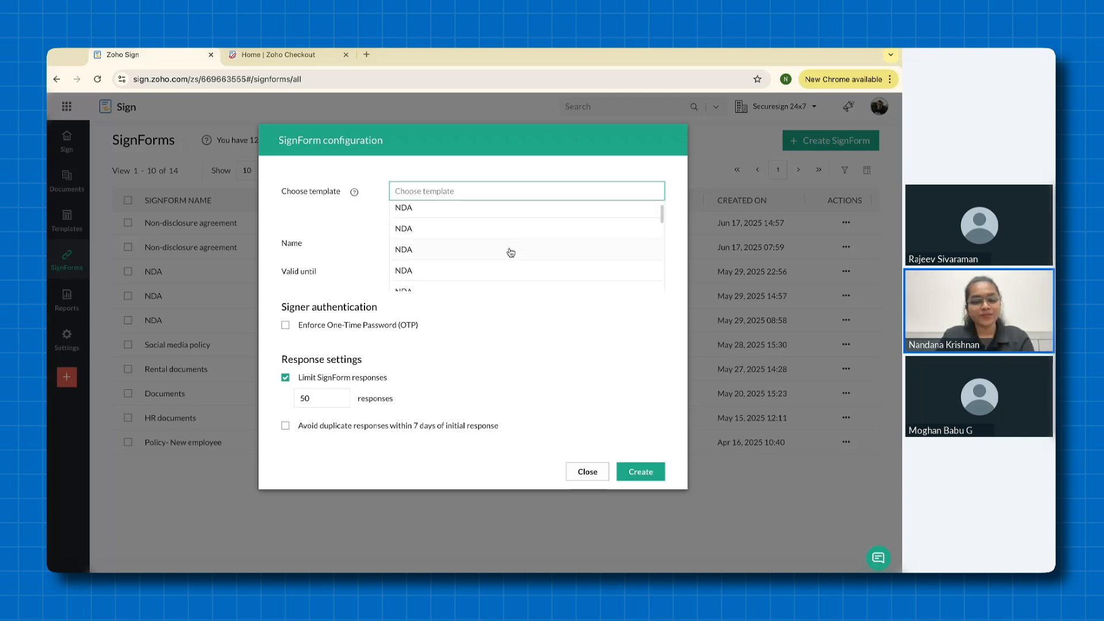
pyautogui.click(455, 213)
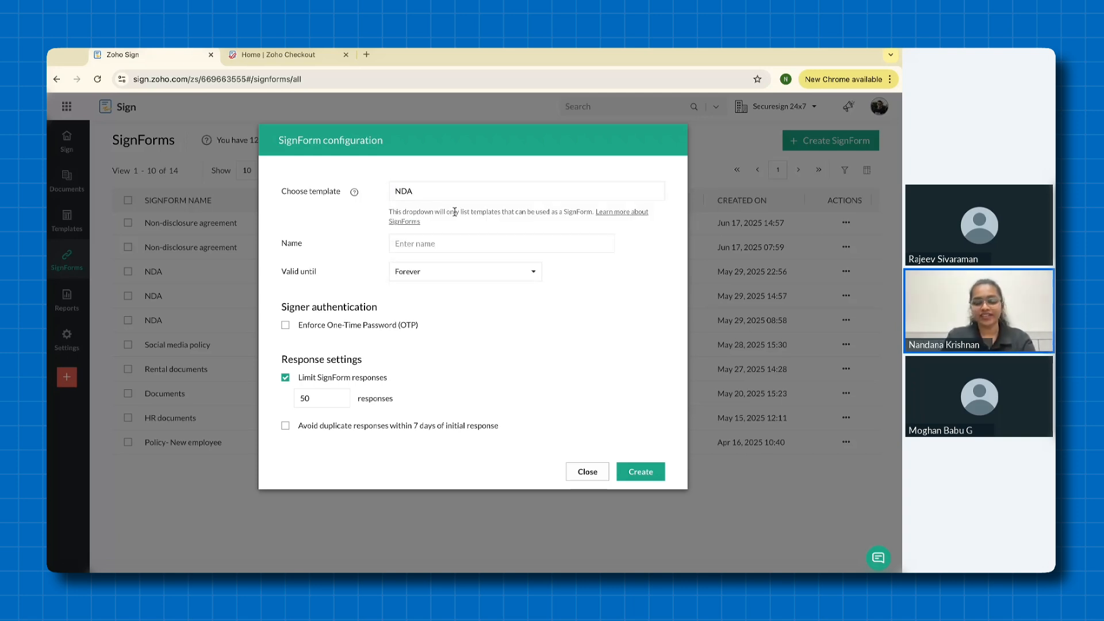
# Step: Name the SignForm "Non-disclosure agreement" and keep its validity set to Forever
pyautogui.click(419, 243)
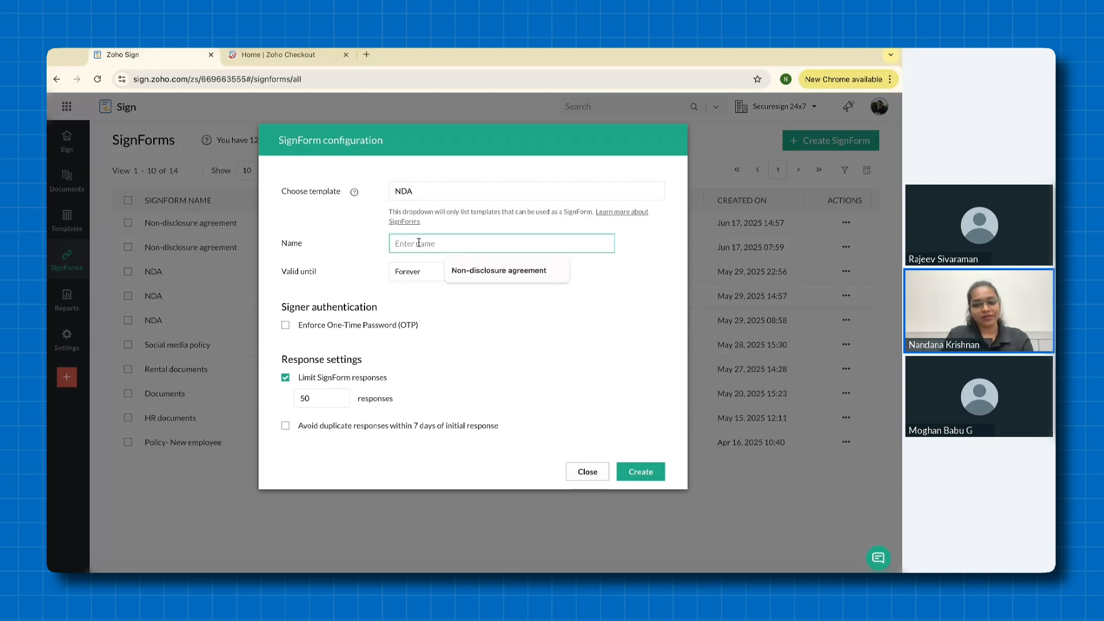
pyautogui.click(470, 272)
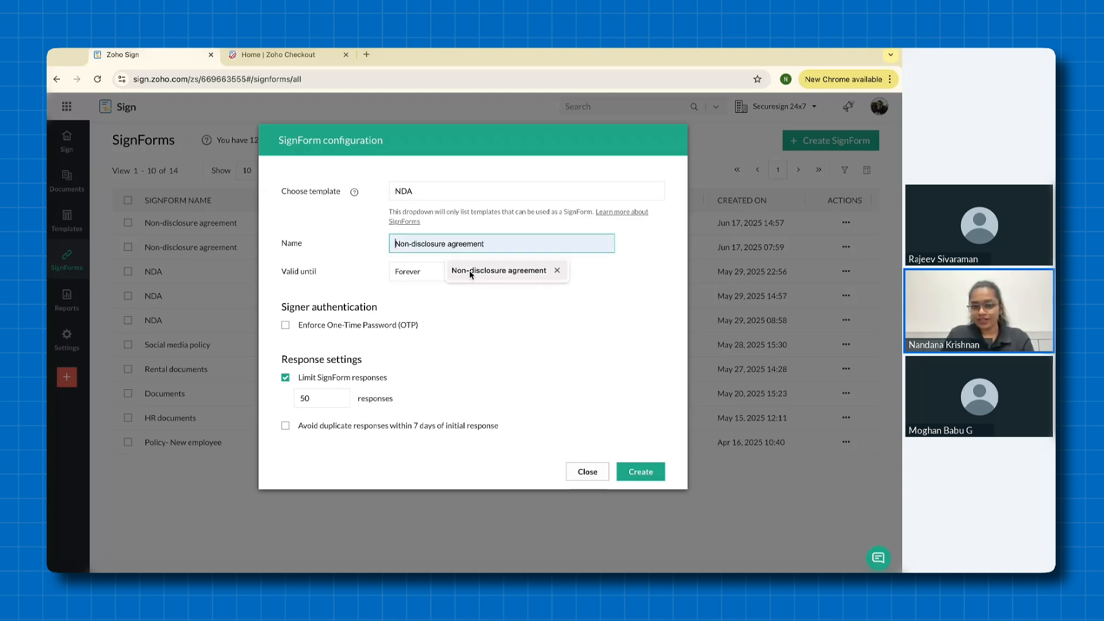
pyautogui.click(469, 272)
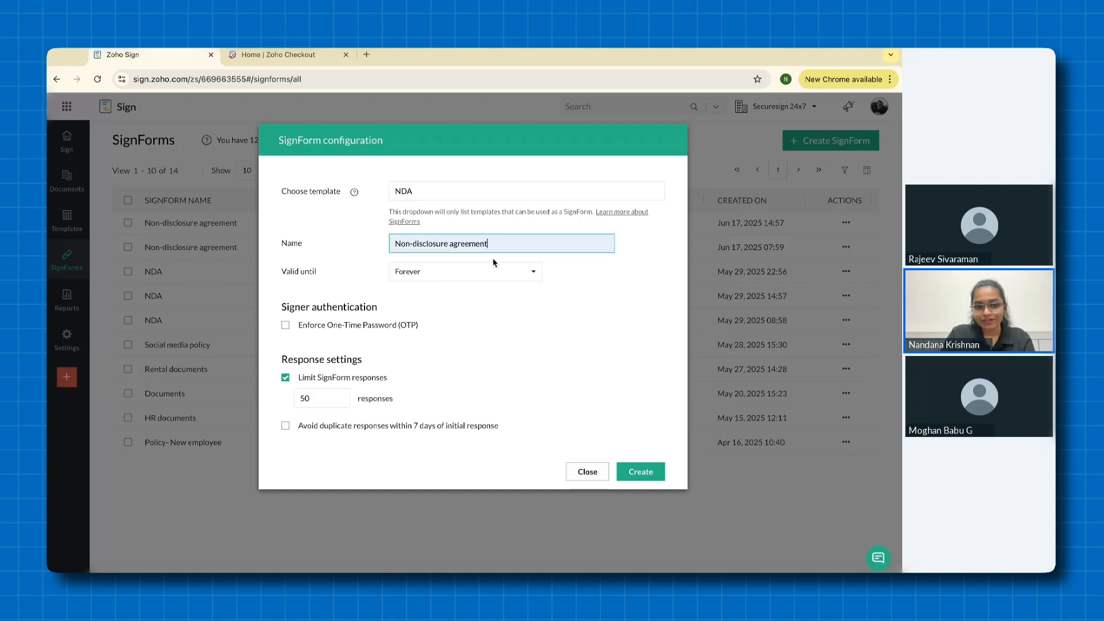
pyautogui.click(489, 278)
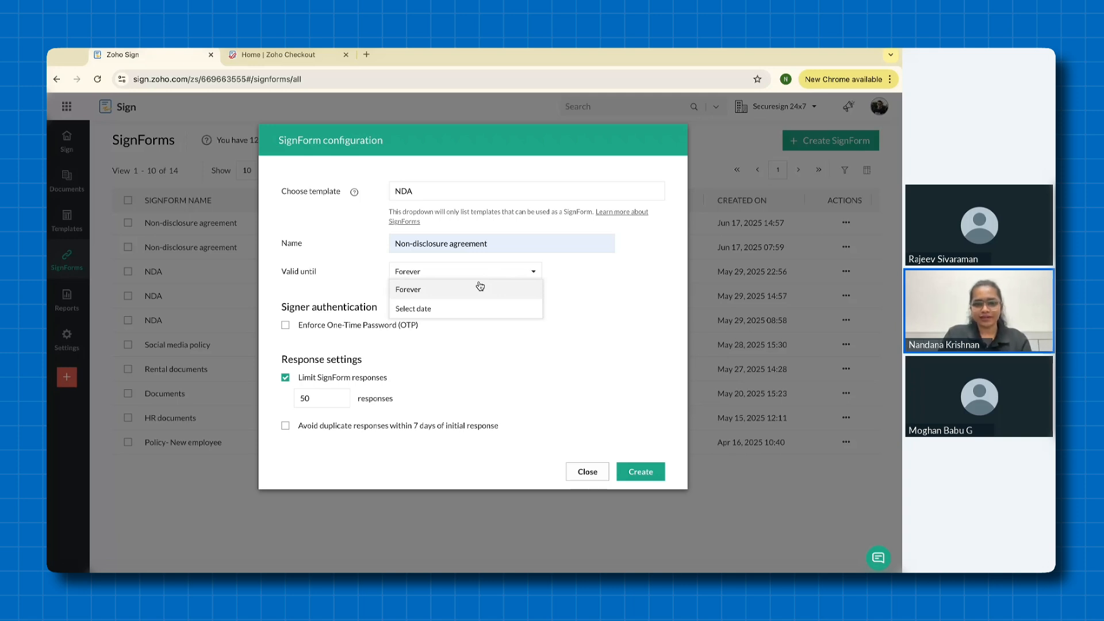
pyautogui.click(555, 277)
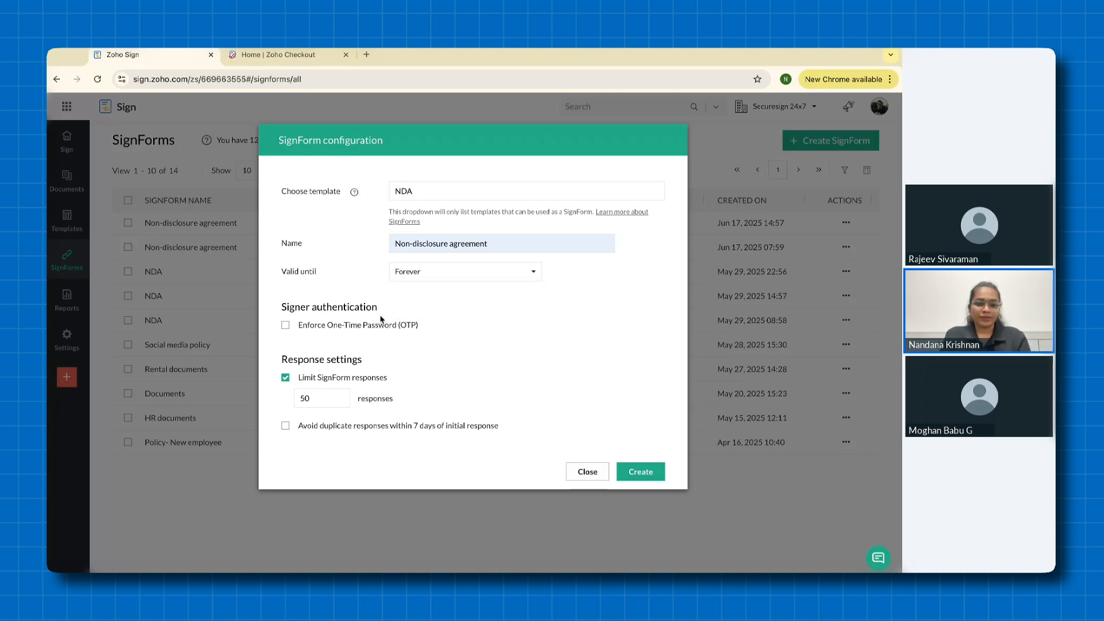
# Step: Enable and disable again the options to enforce a One-Time Password and to avoid duplicate responses within 7 days
pyautogui.click(287, 326)
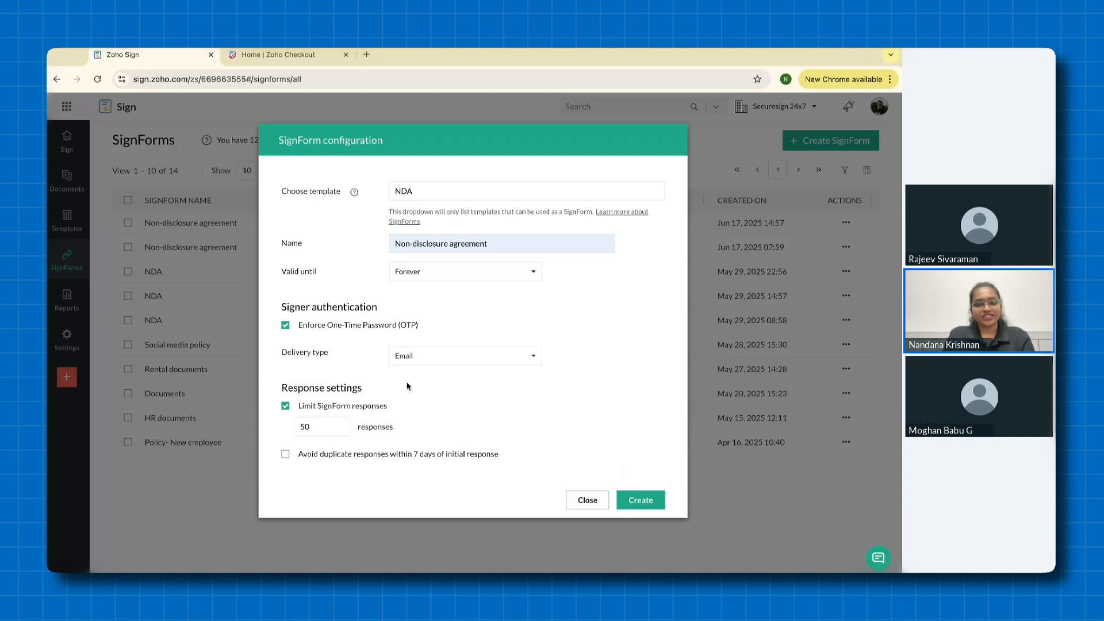
pyautogui.click(286, 326)
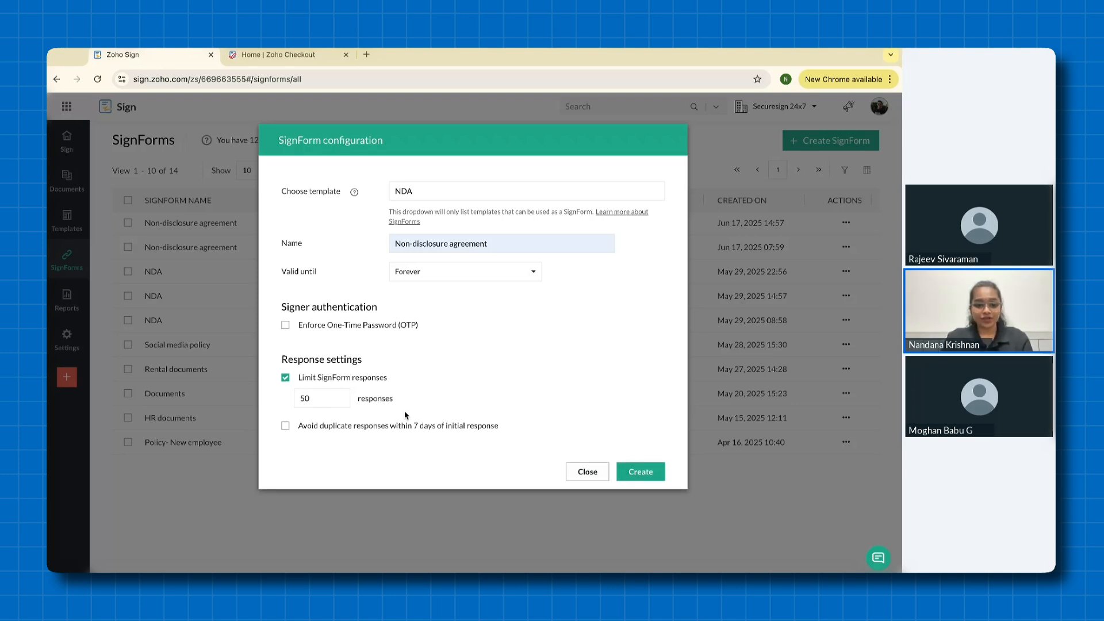
pyautogui.click(286, 427)
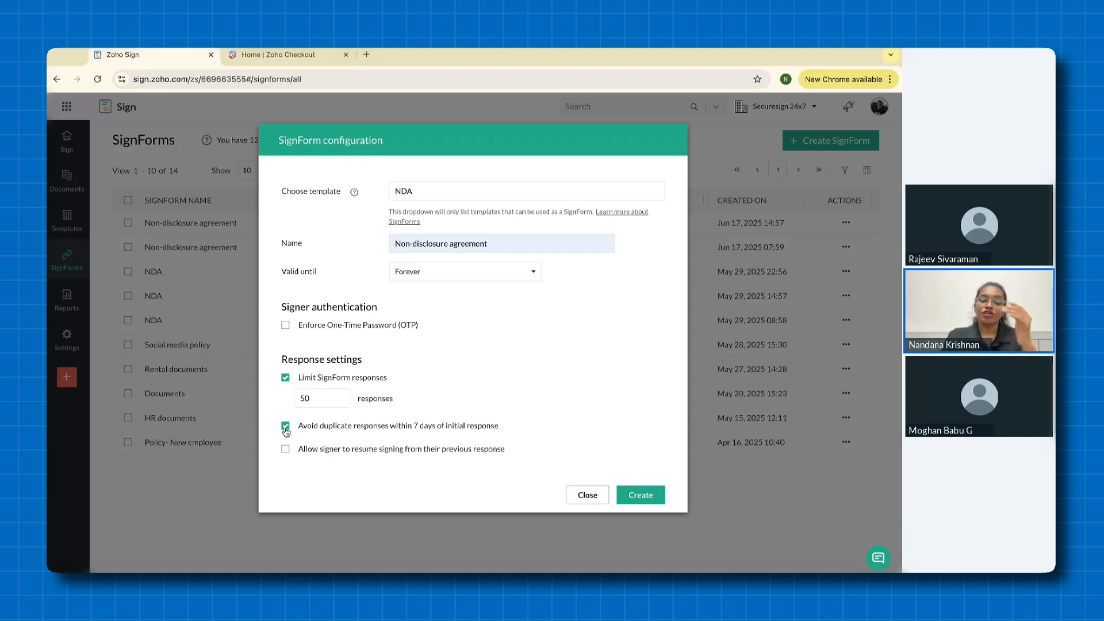
pyautogui.click(286, 427)
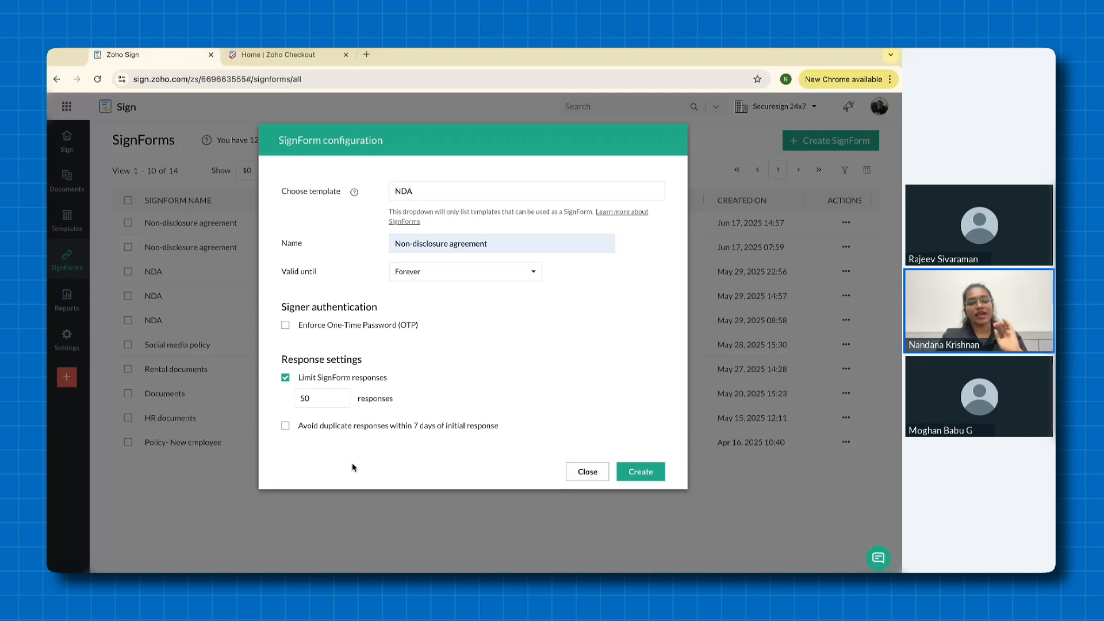
# Step: Create the SignForm, open its sharing details with the personalized URL section expanded, and copy the standard SignForm URL
pyautogui.click(644, 469)
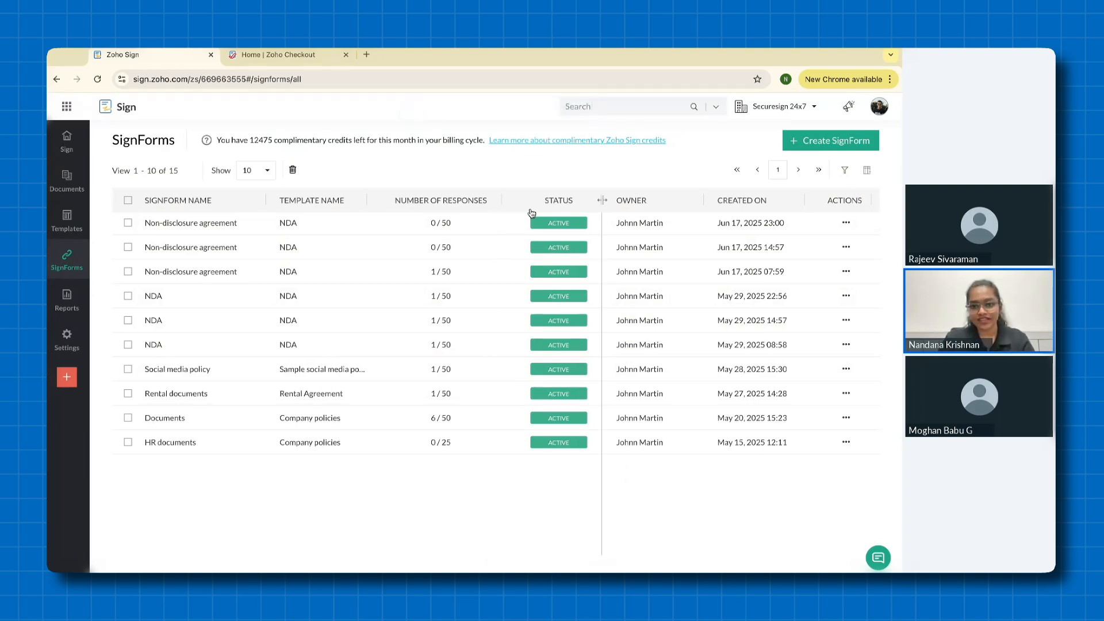
pyautogui.click(846, 223)
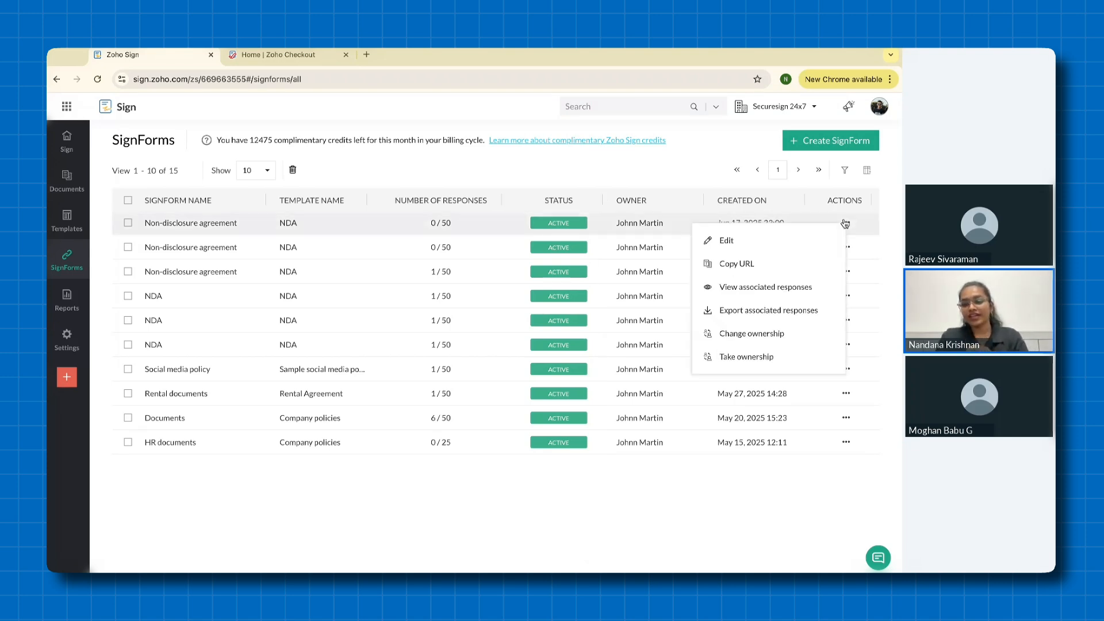
pyautogui.click(784, 266)
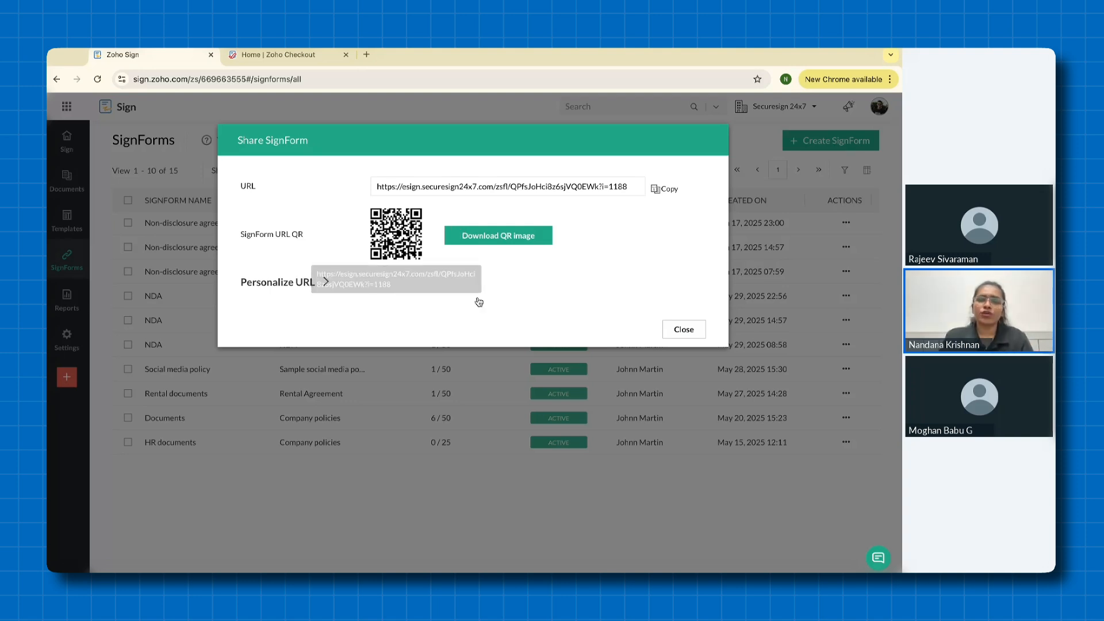
pyautogui.click(306, 286)
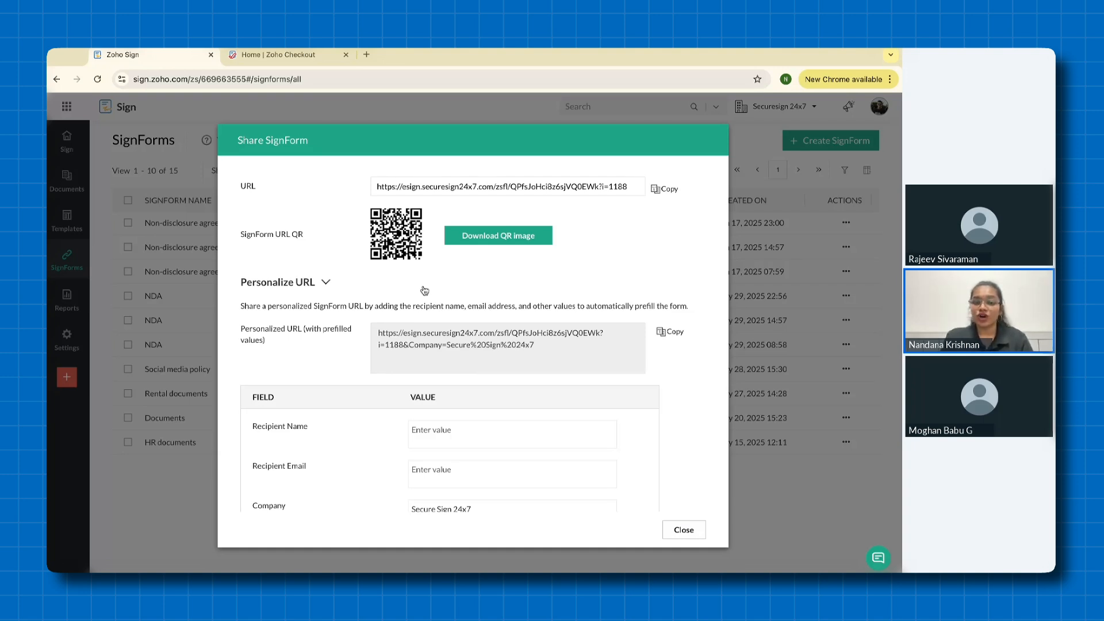
pyautogui.click(656, 190)
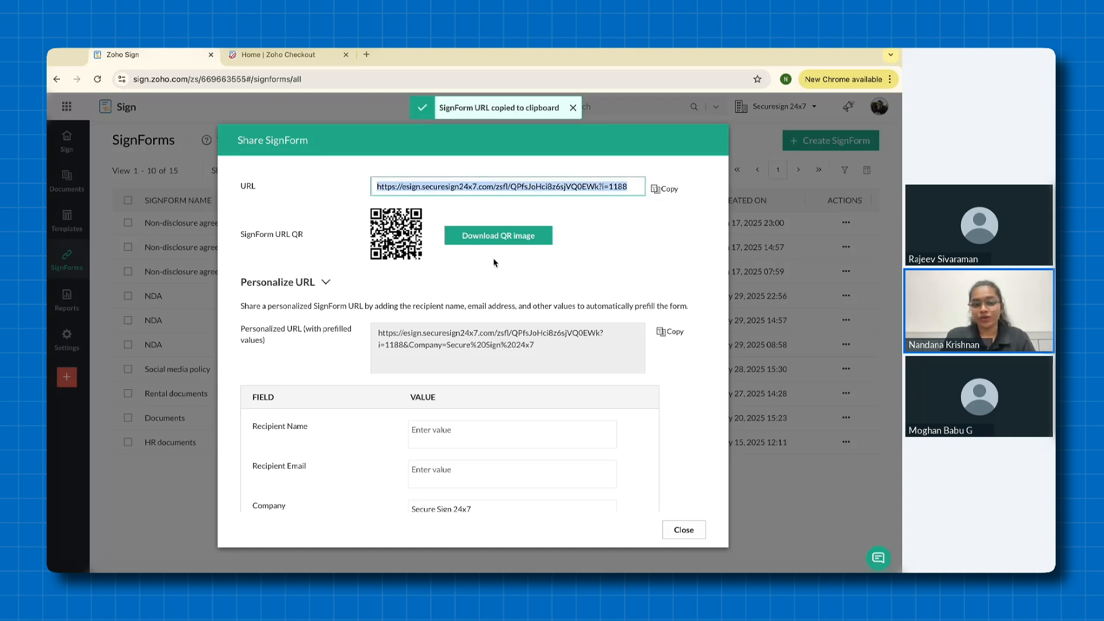
# Step: Open the copied SignForm URL in a new browser tab
pyautogui.click(366, 54)
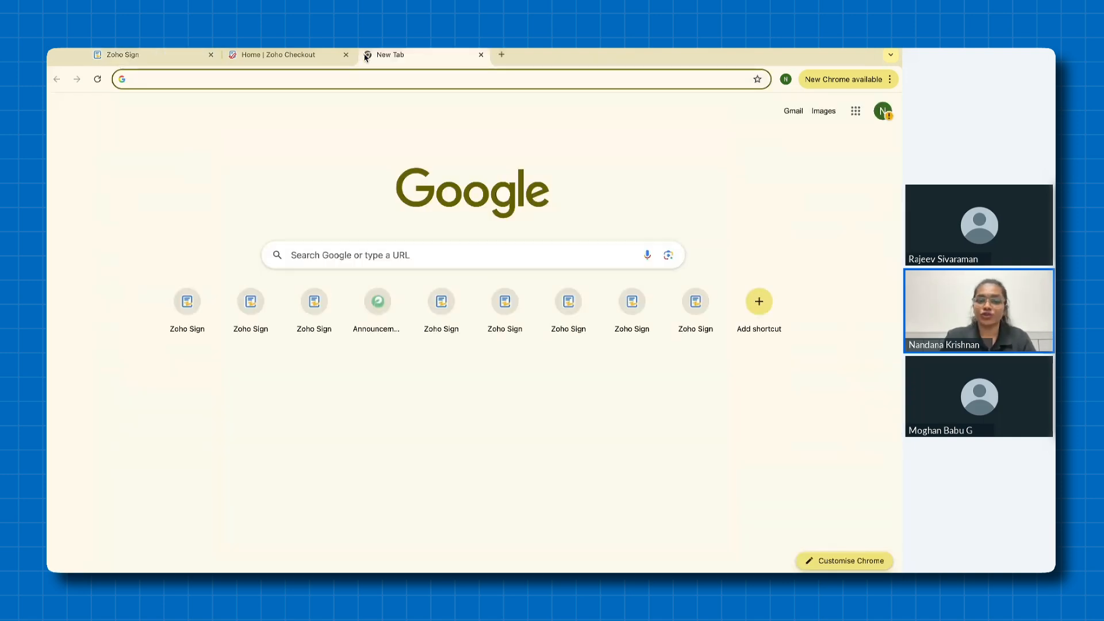
pyautogui.hotkey('ctrl', 'v')
pyautogui.press('Return')
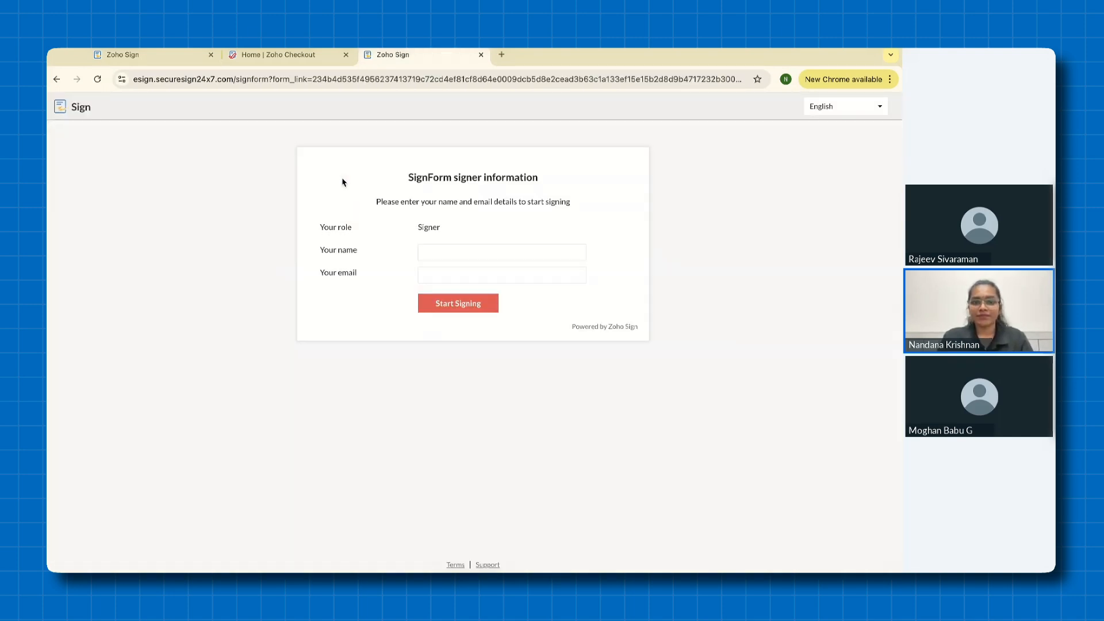
# Step: Fill in the signer's name and email address in the SignForm signer information
pyautogui.click(520, 252)
pyautogui.click(501, 299)
pyautogui.press('Tab')
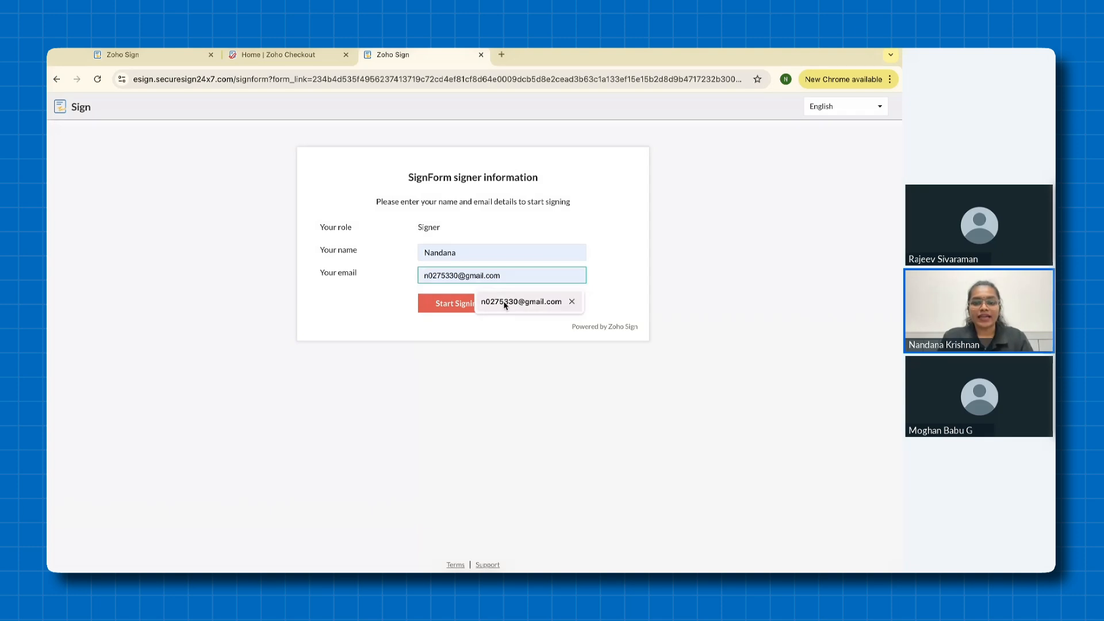
pyautogui.click(503, 301)
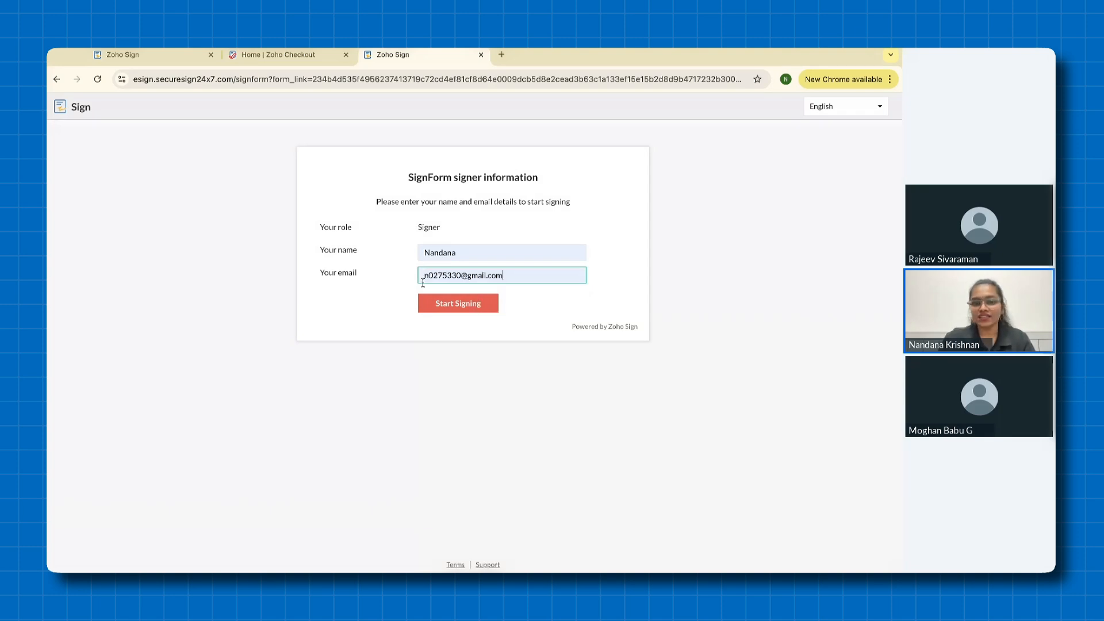
# Step: Close the SignForm browser tab and the SignForm sharing details, and return to the Sign home page
pyautogui.click(480, 55)
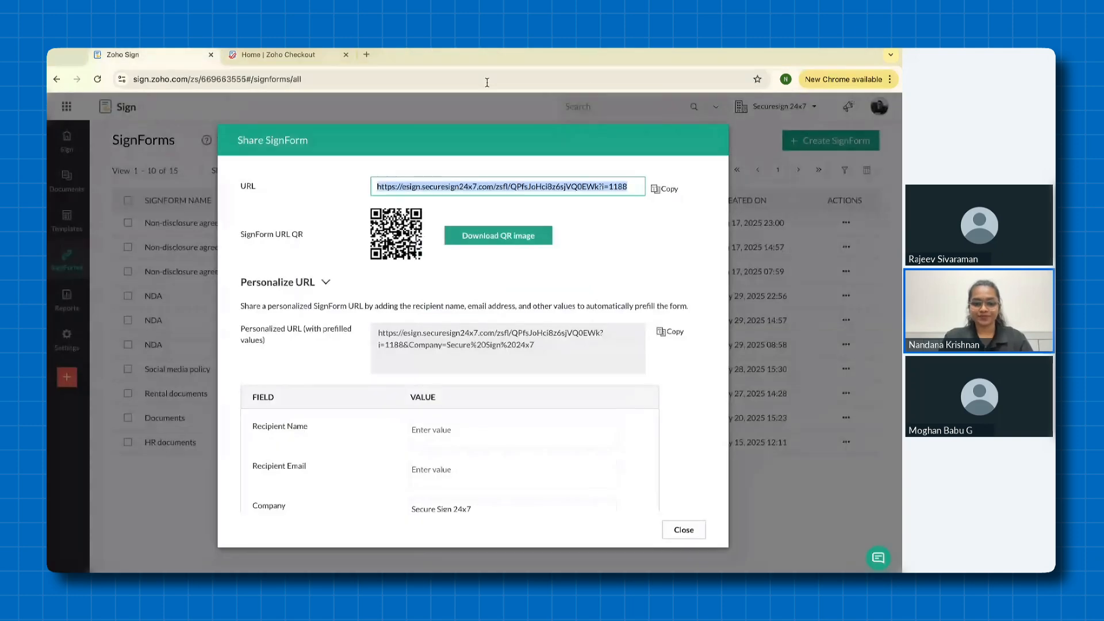
pyautogui.scroll(-1, 667, 345)
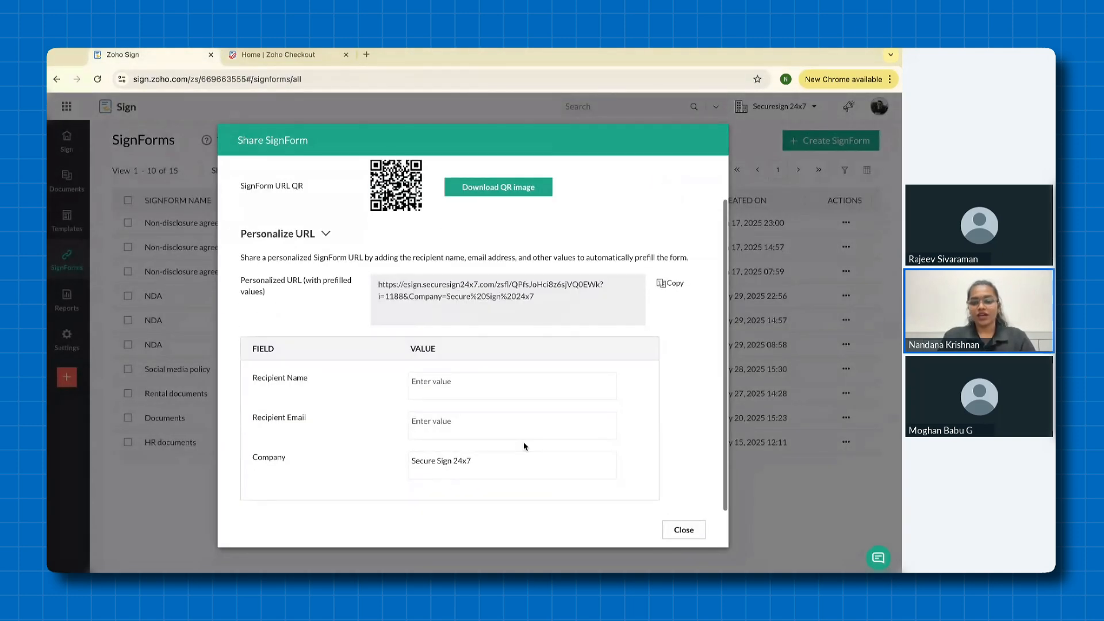
pyautogui.click(692, 536)
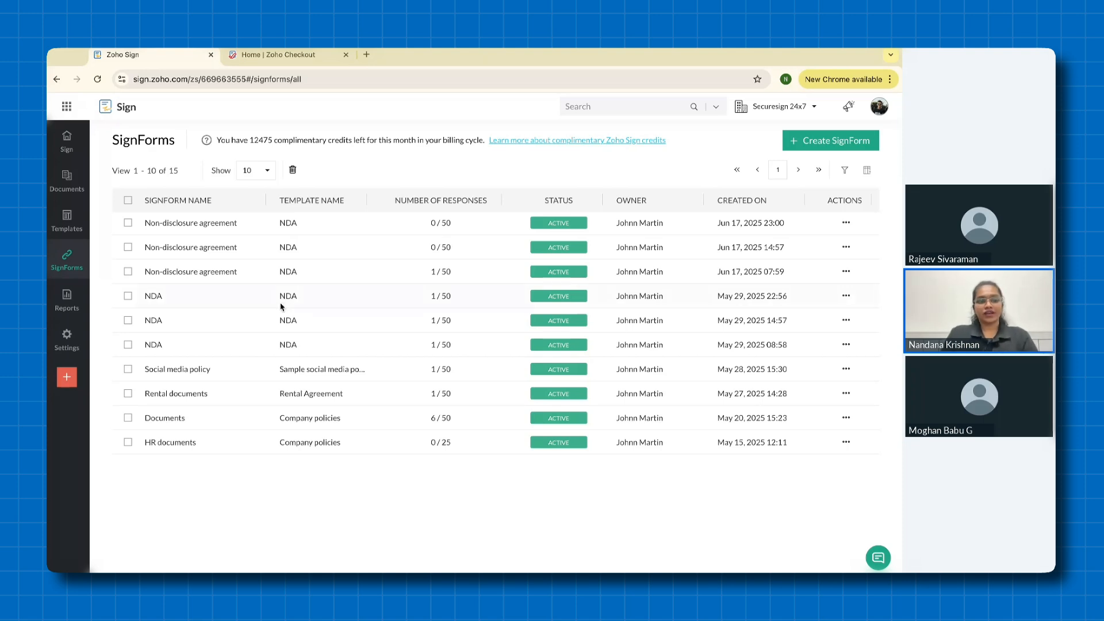
pyautogui.click(69, 143)
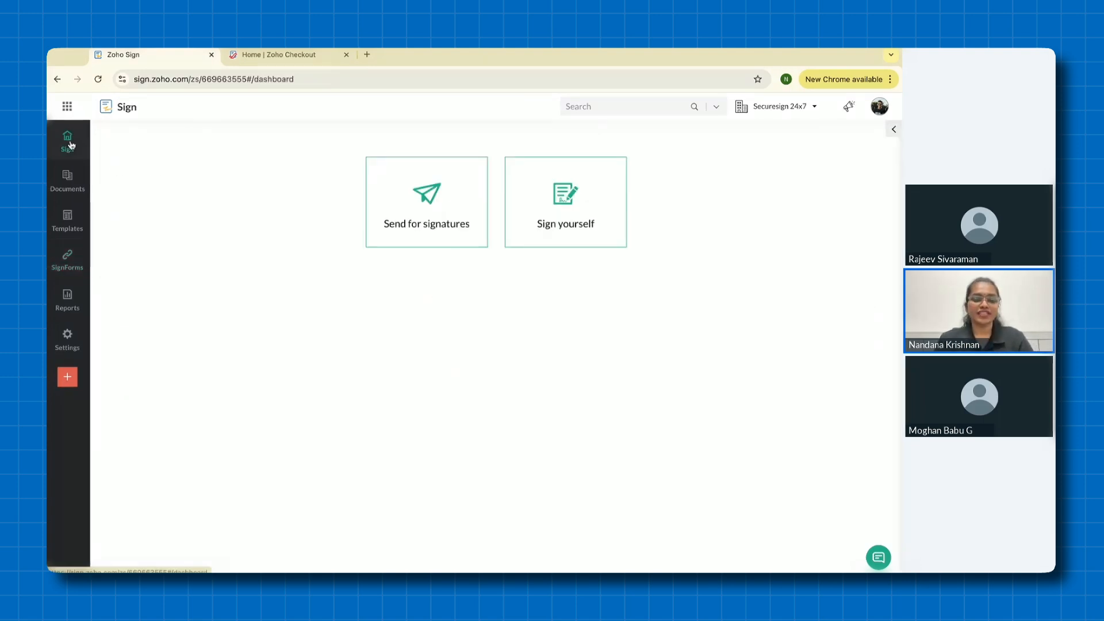
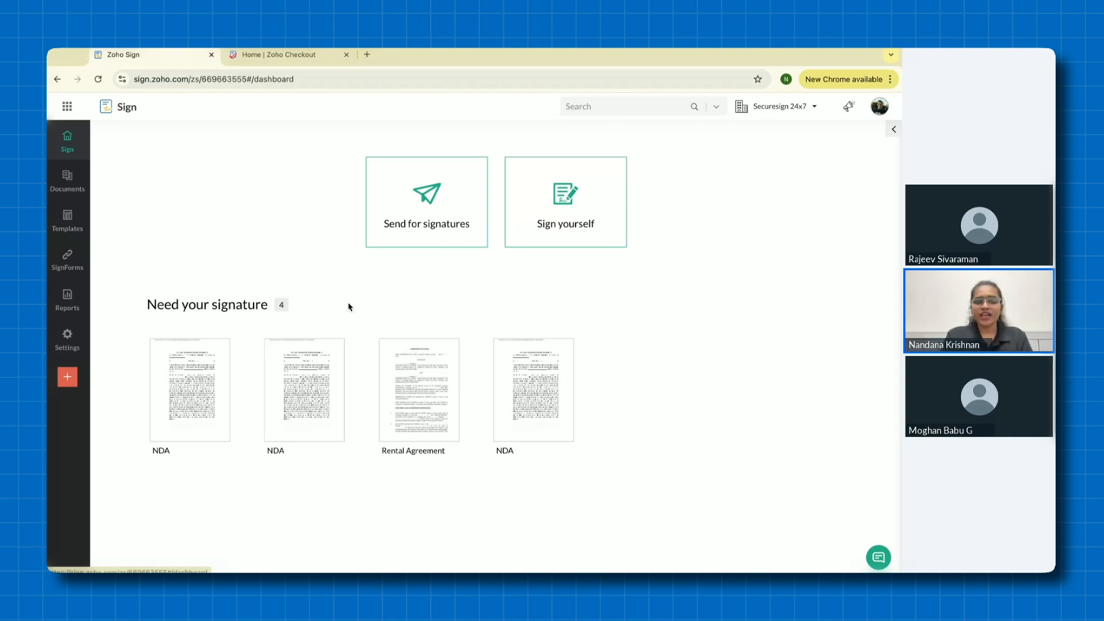
# Step: Open the second NDA awaiting your signature and consent to the Electronic Record and Signature Disclosure
pyautogui.click(332, 395)
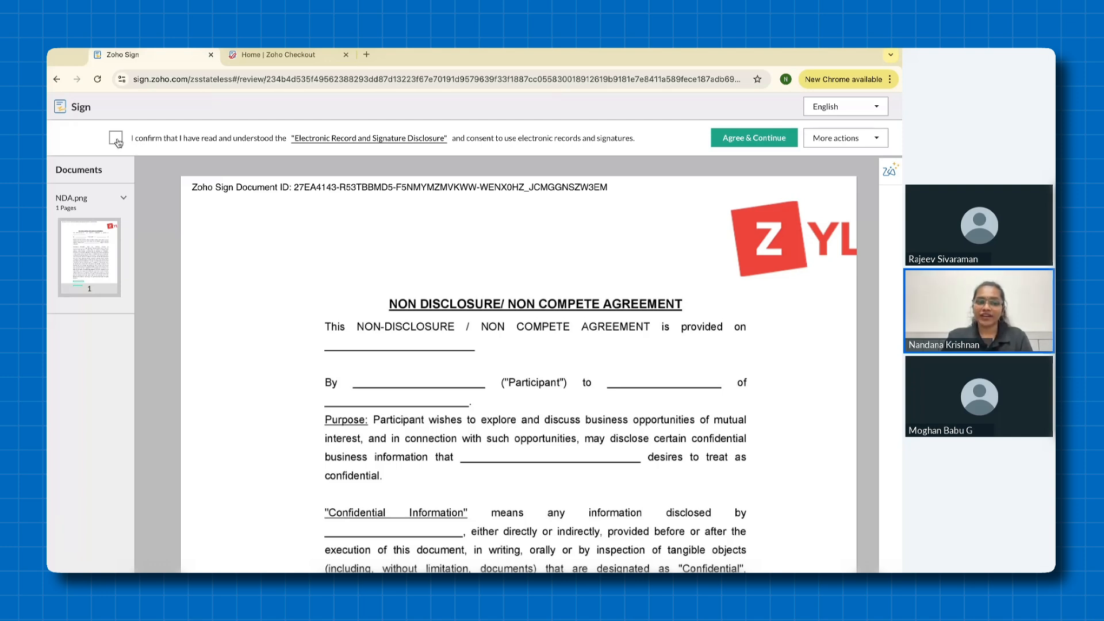
pyautogui.click(115, 140)
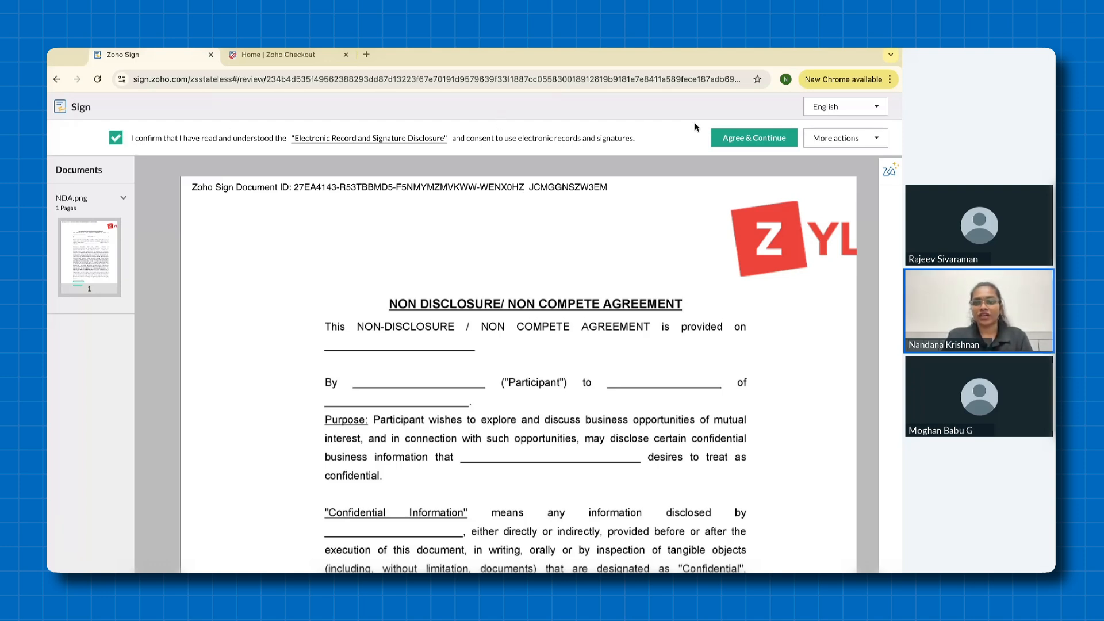
pyautogui.click(742, 138)
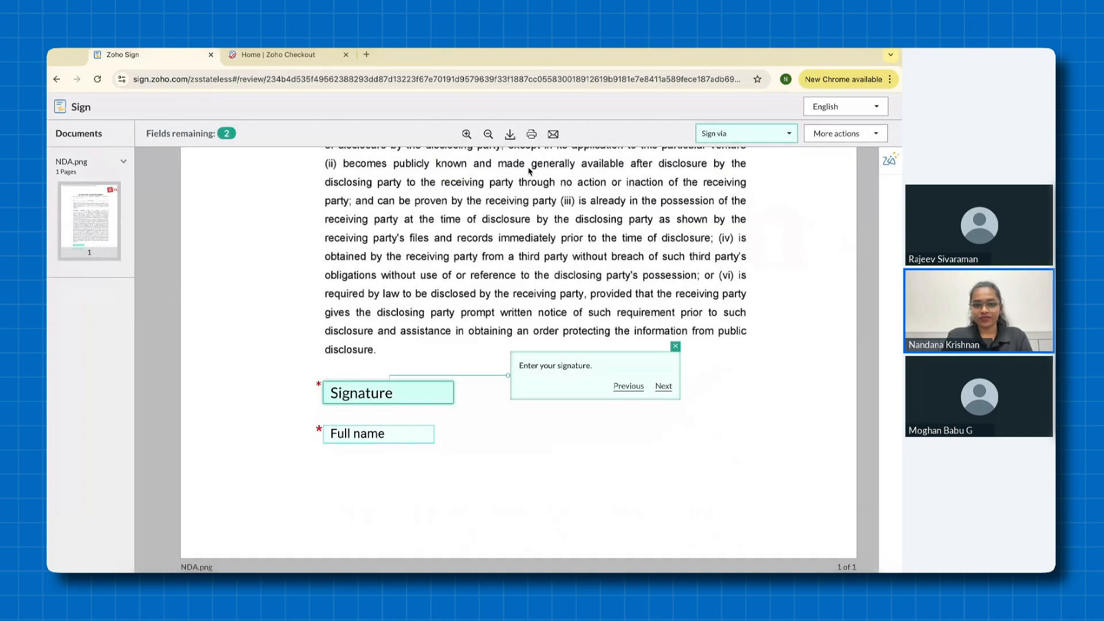
# Step: Fill in the required Signature and Full name fields at the end of the NDA
pyautogui.click(388, 393)
pyautogui.click(380, 435)
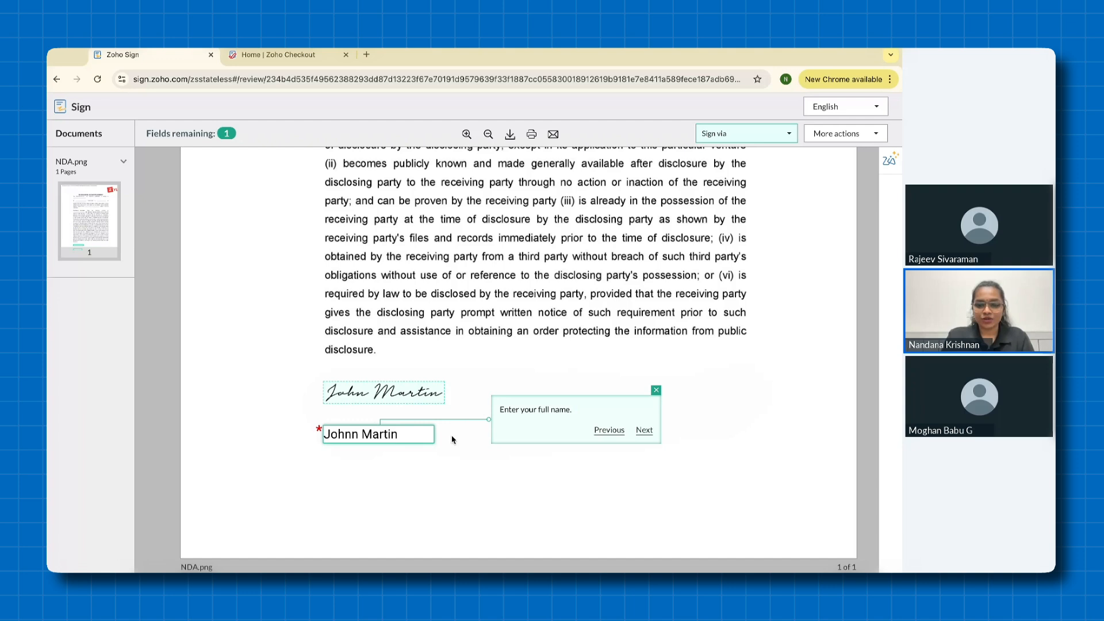
pyautogui.click(644, 431)
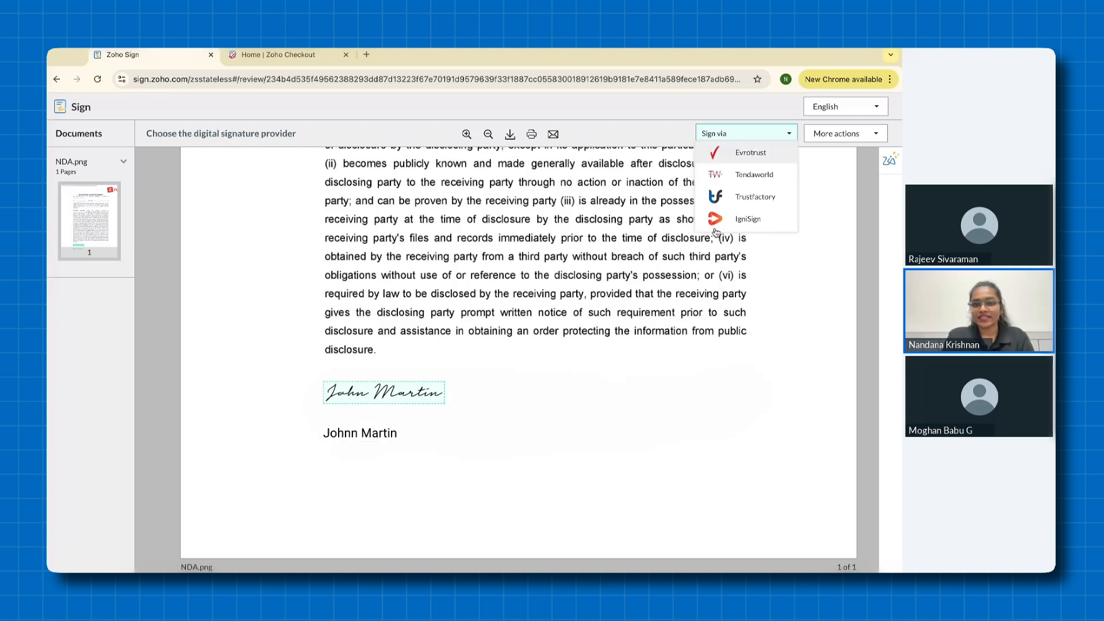
# Step: Sign the NDA with Zoho Sign as the digital signature provider and go back to the Zoho Sign home page
pyautogui.scroll(-2, 742, 206)
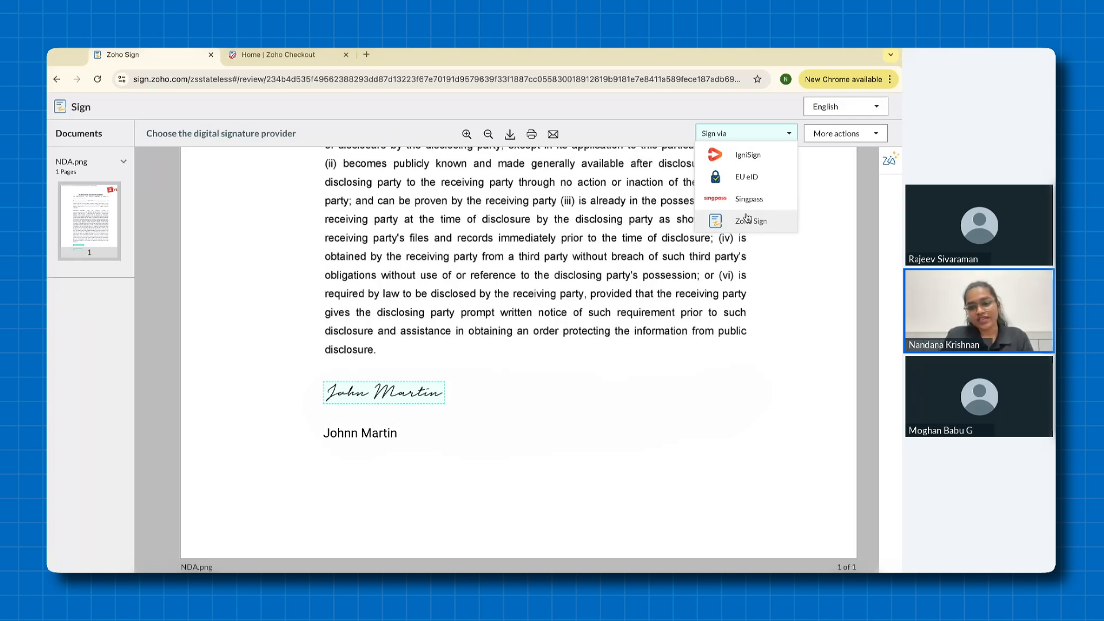
pyautogui.click(747, 221)
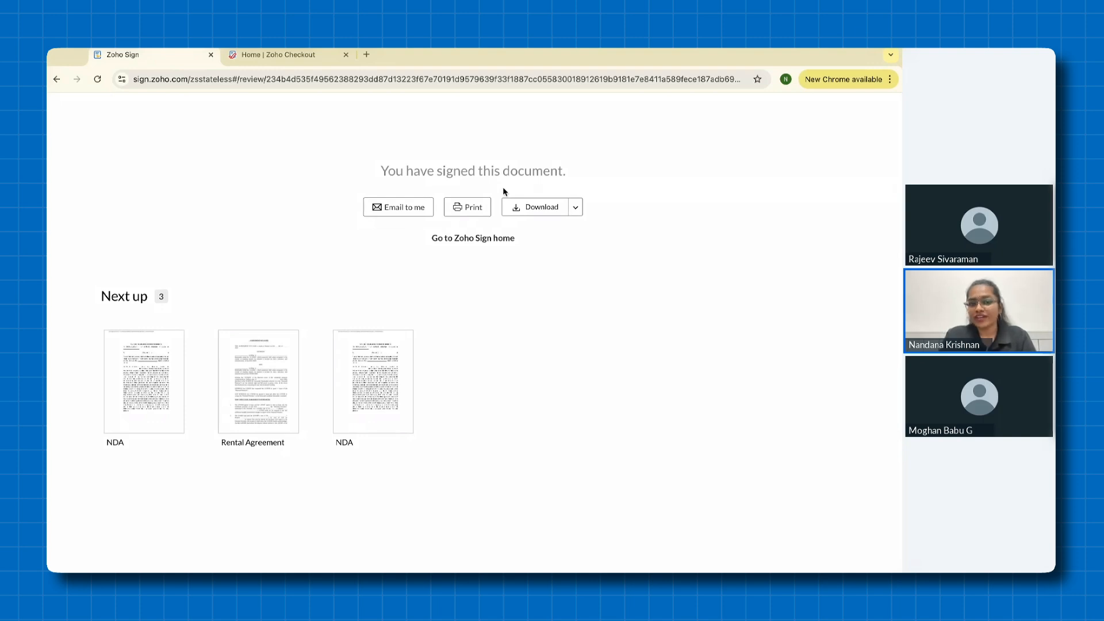
pyautogui.click(502, 238)
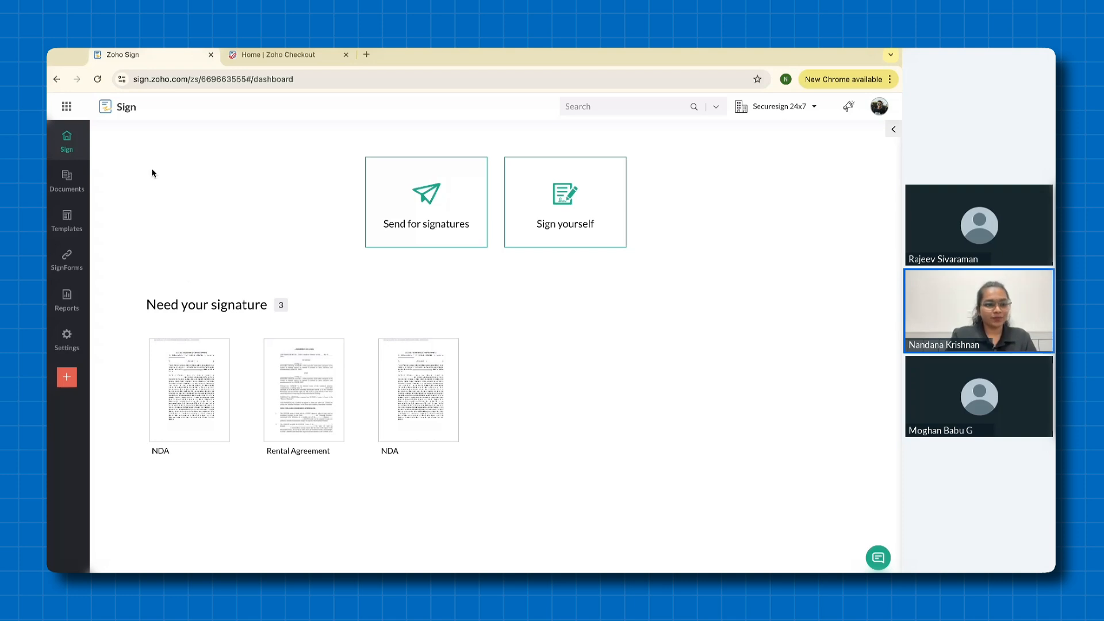
# Step: Sign all received documents that need your signature in bulk, consenting to the Electronic Record and Signature Disclosure
pyautogui.moveTo(82, 187)
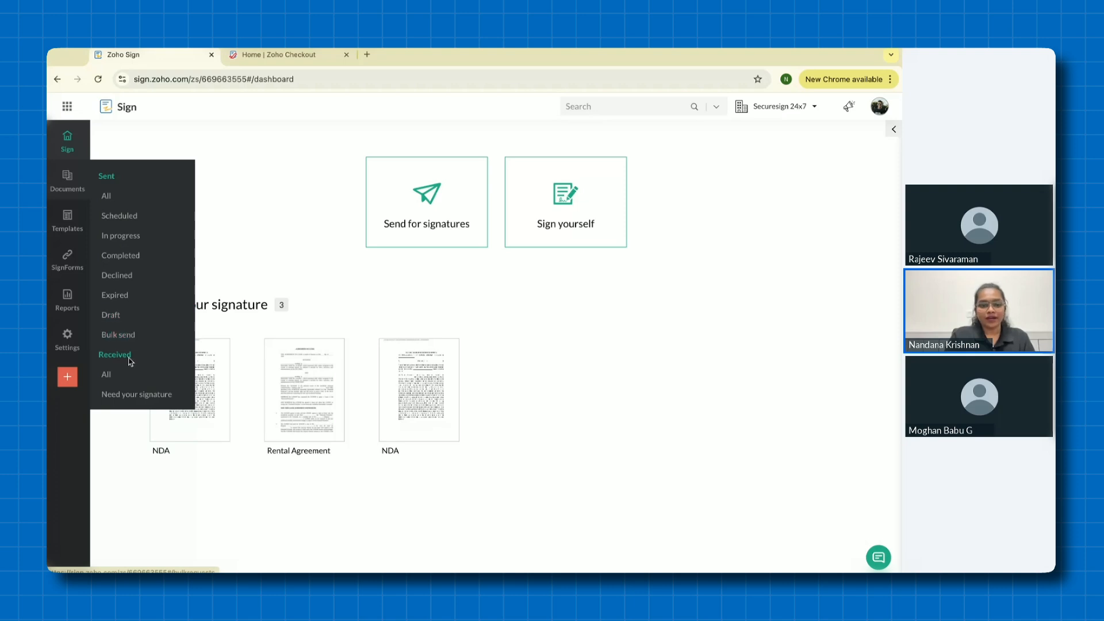
pyautogui.click(131, 394)
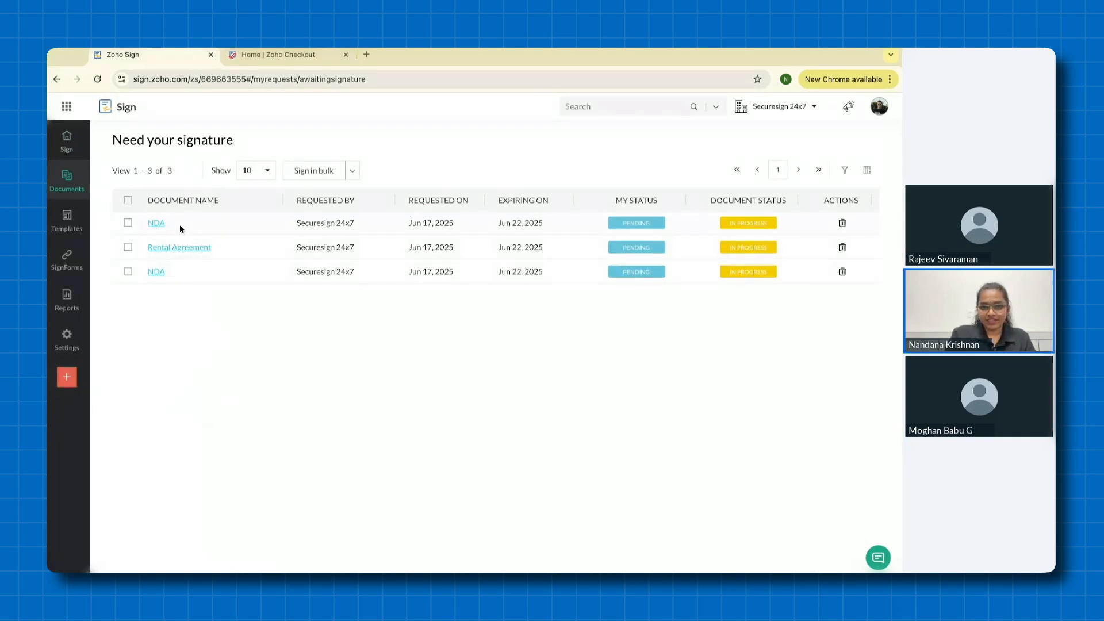
pyautogui.click(128, 202)
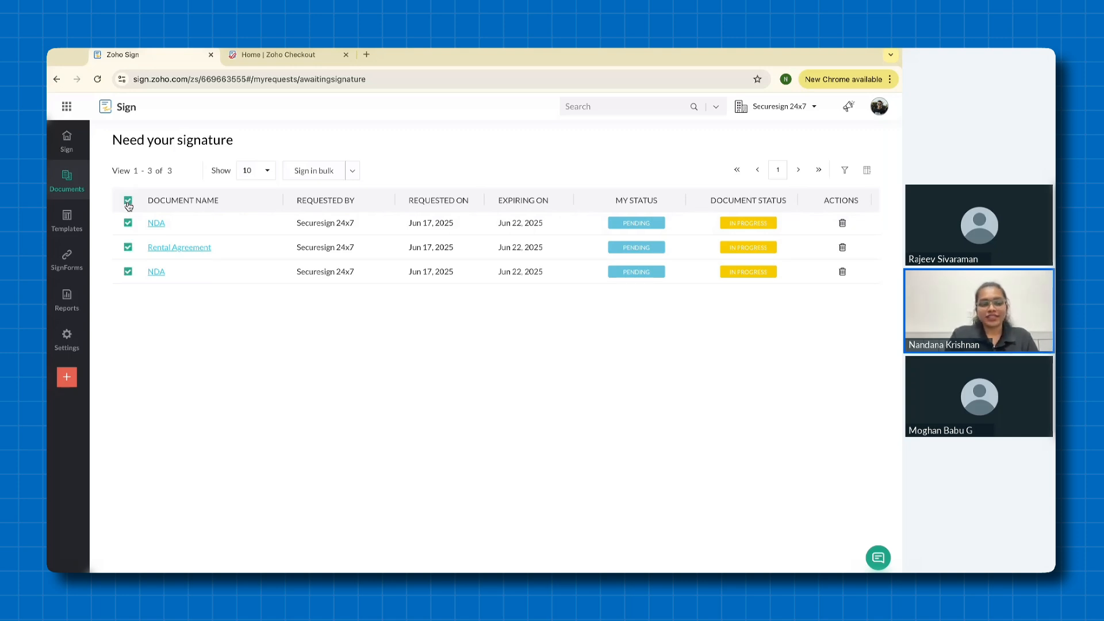
pyautogui.click(314, 171)
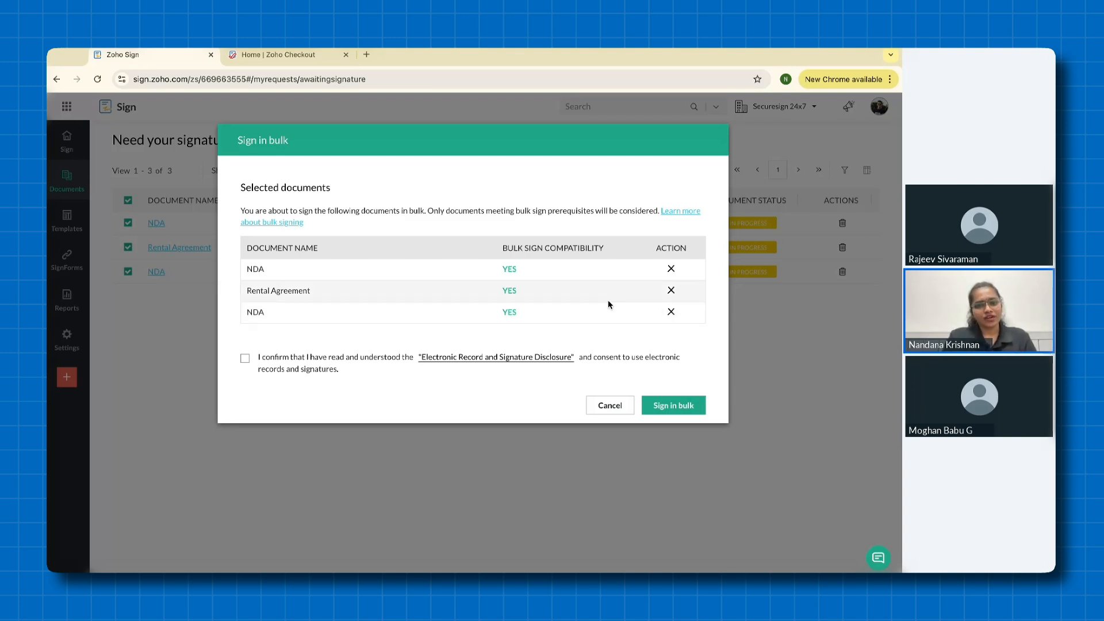
pyautogui.click(246, 359)
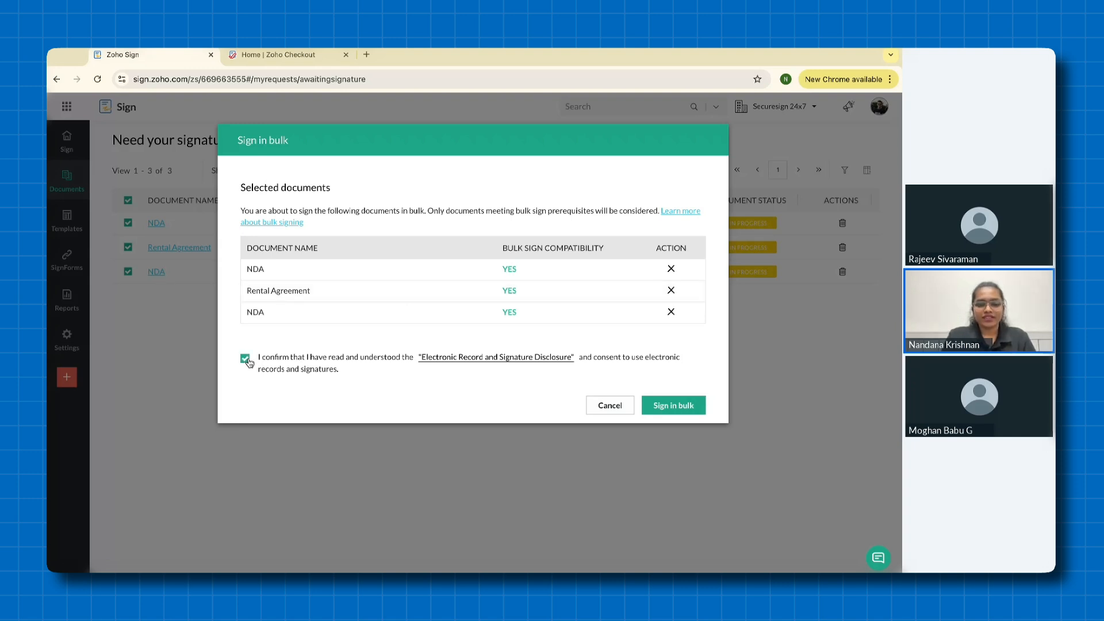
pyautogui.click(661, 410)
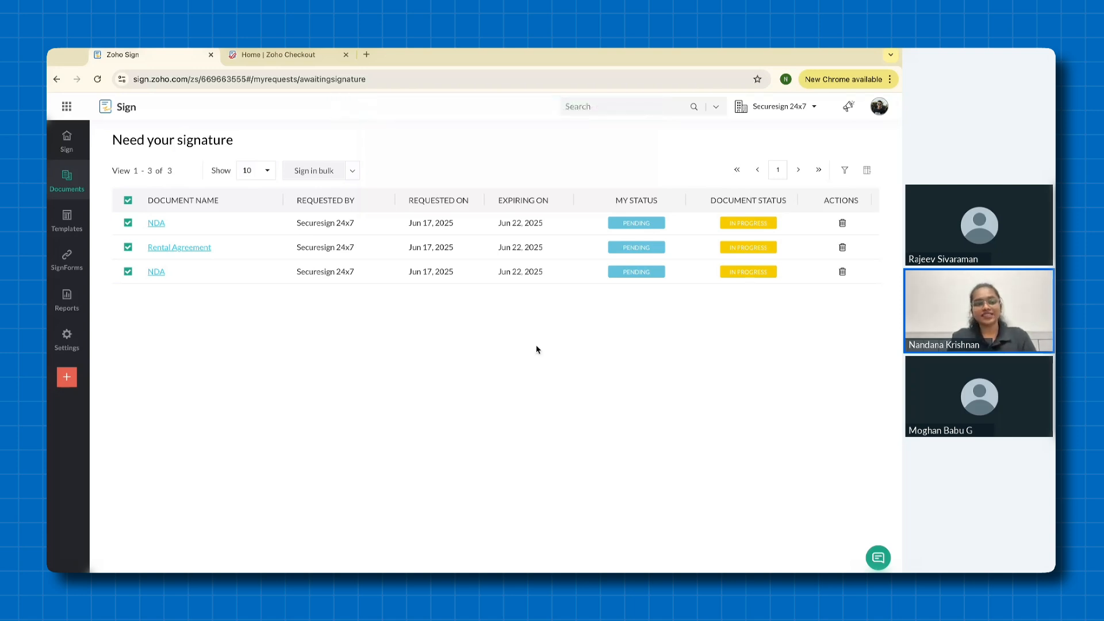
# Step: View the list of all documents with their statuses and return to the home page
pyautogui.moveTo(54, 182)
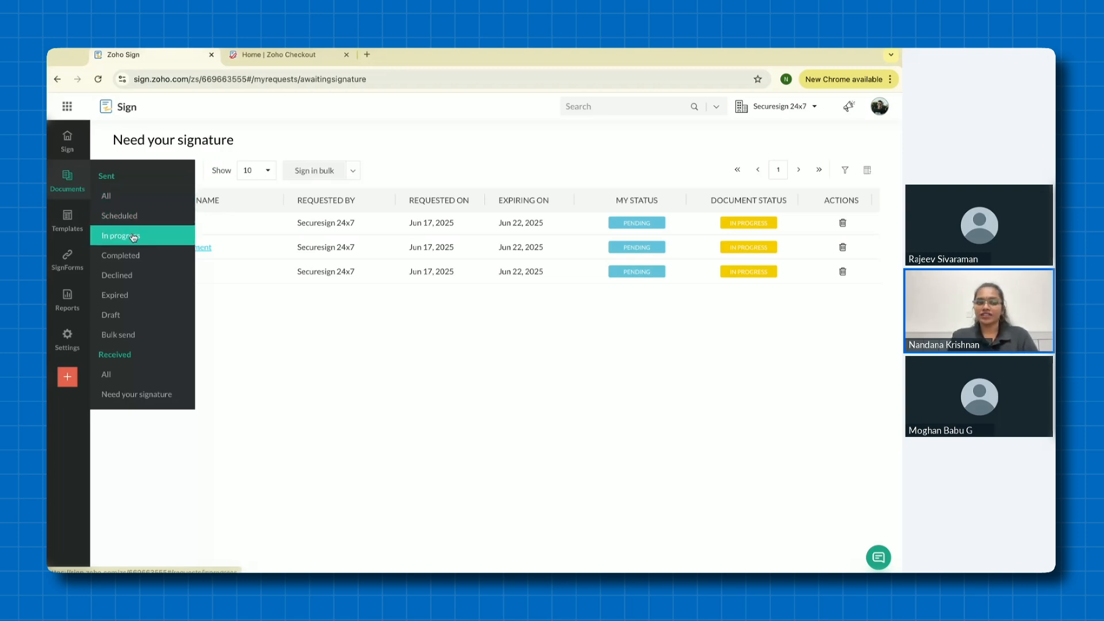
pyautogui.click(75, 187)
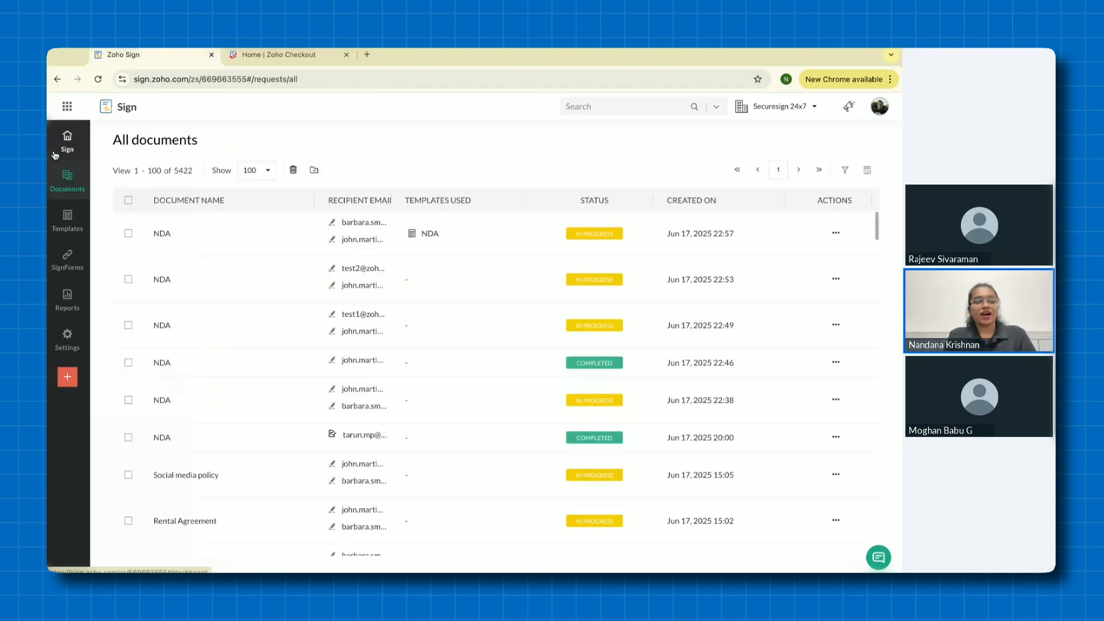
pyautogui.click(51, 143)
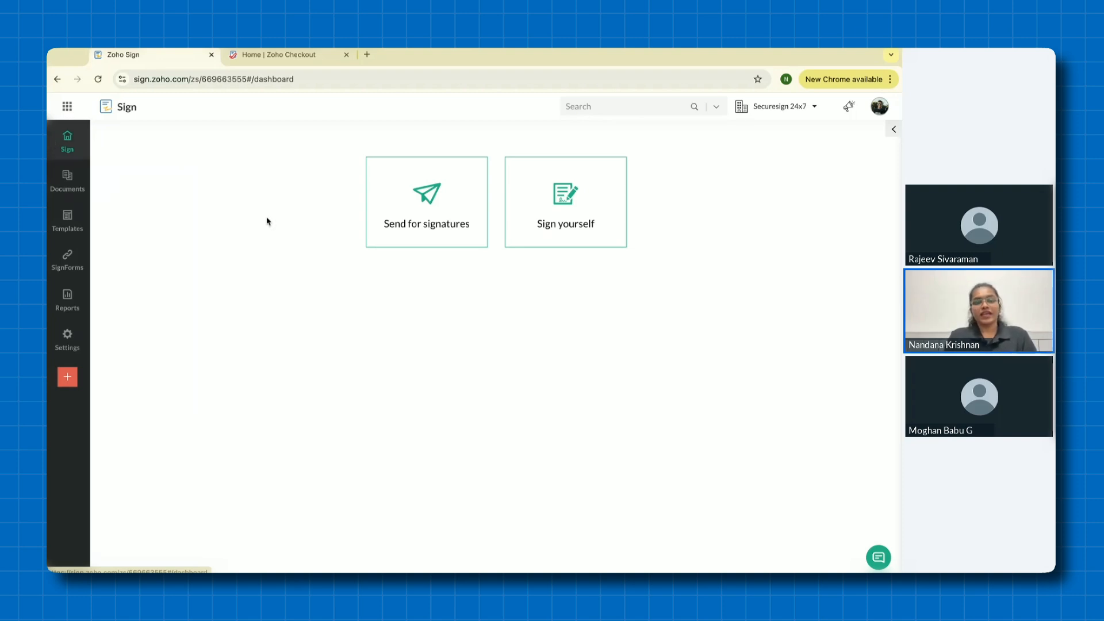
# Step: Start a new request to send for signatures and upload "Rental Agreement.doc" from the Sample Docs folder
pyautogui.click(423, 225)
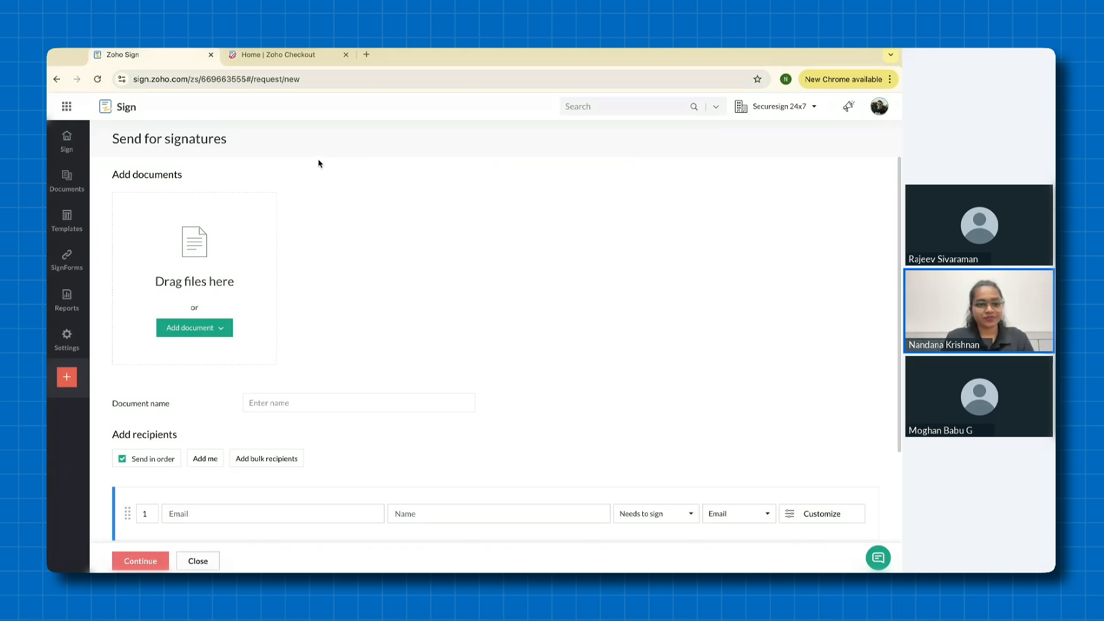
pyautogui.click(201, 328)
pyautogui.click(213, 361)
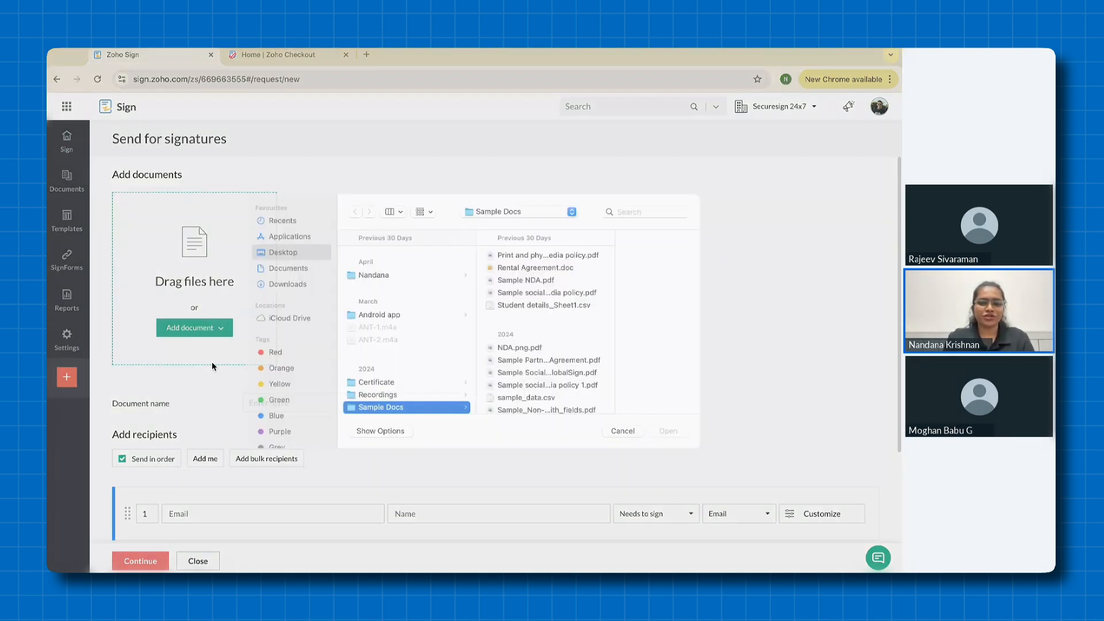
pyautogui.scroll(3, 544, 390)
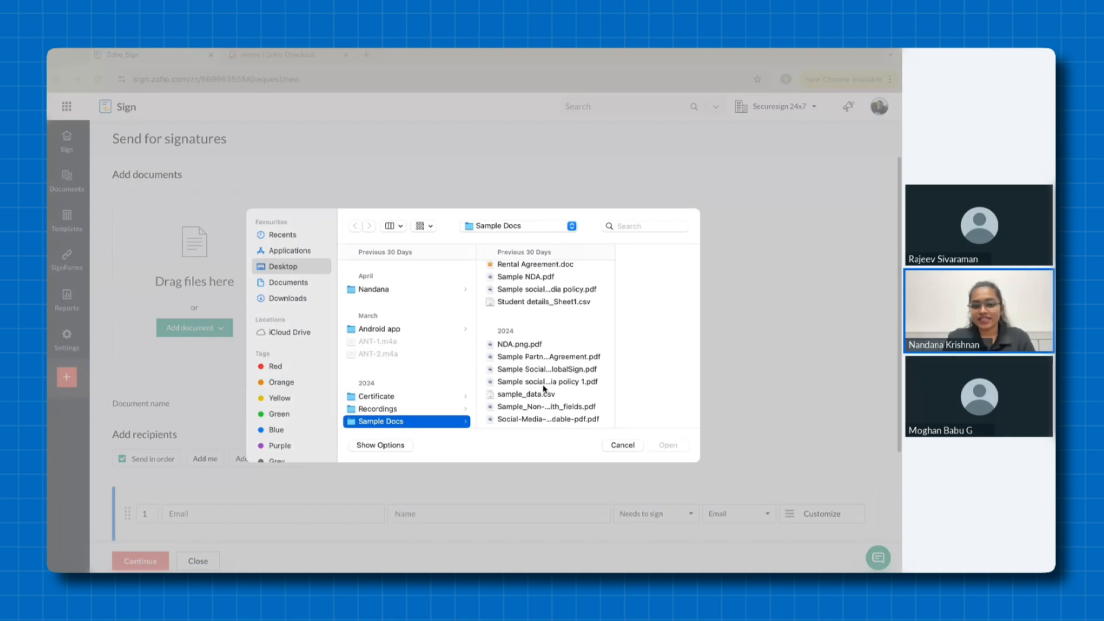
pyautogui.click(546, 281)
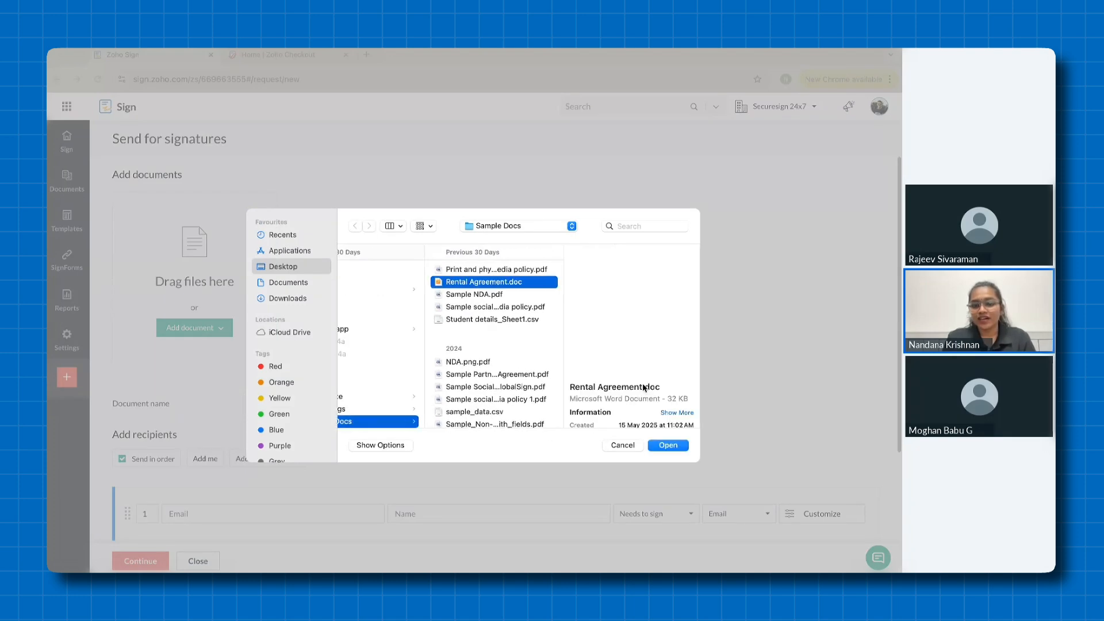
pyautogui.click(670, 446)
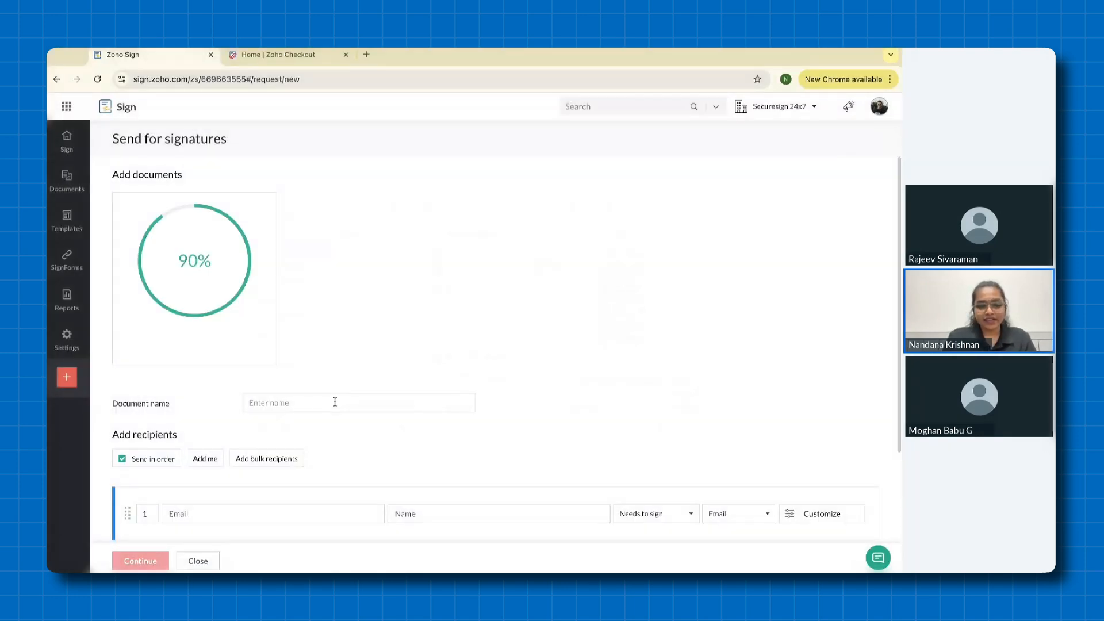
# Step: Add the suggested zylker.com contact as the first recipient and yourself as the second, both needing to sign
pyautogui.scroll(-1, 343, 425)
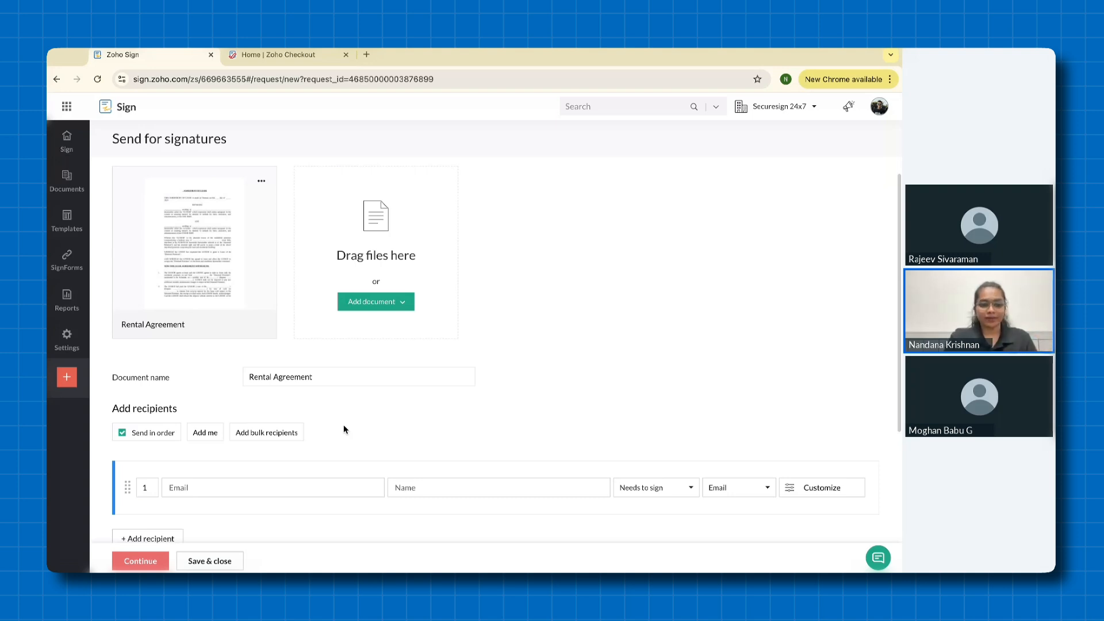
pyautogui.scroll(-1, 343, 429)
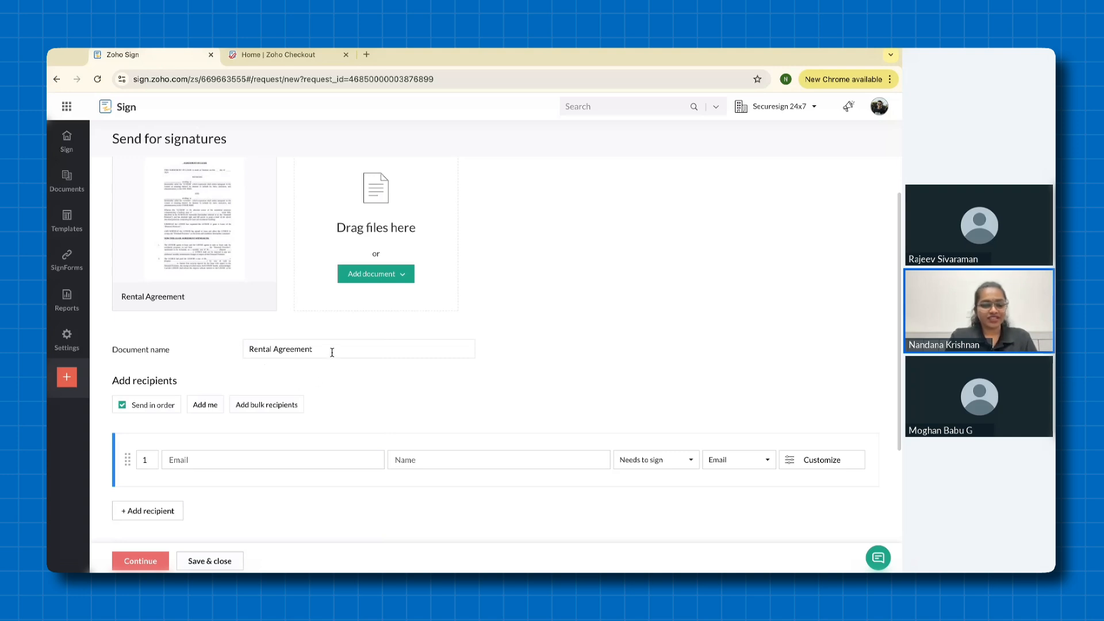
pyautogui.scroll(-2, 305, 395)
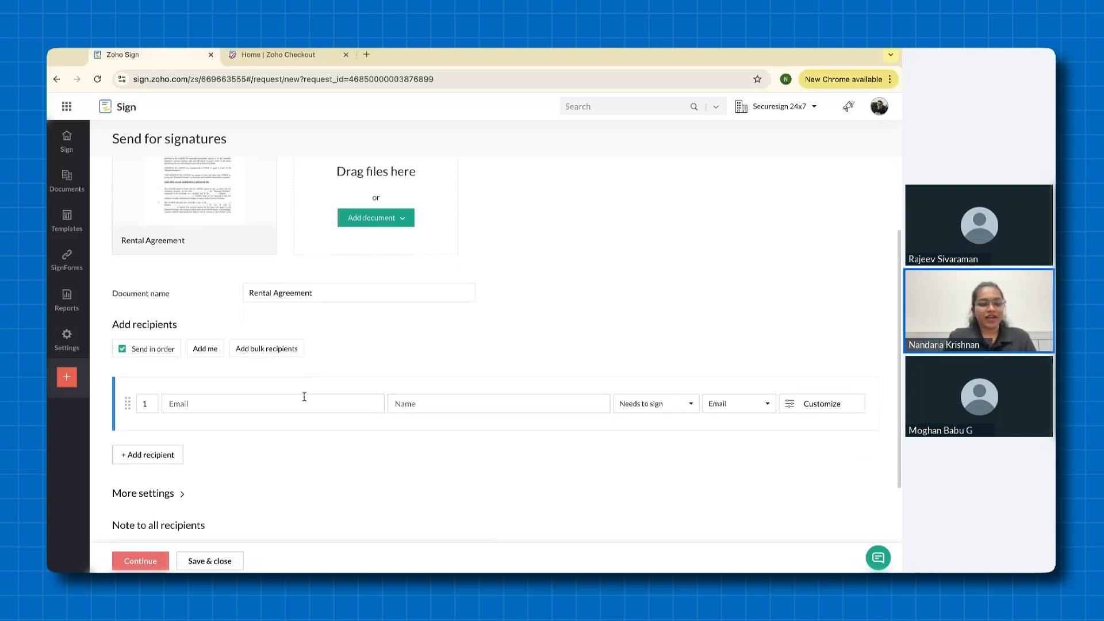
pyautogui.click(269, 397)
pyautogui.write('barba')
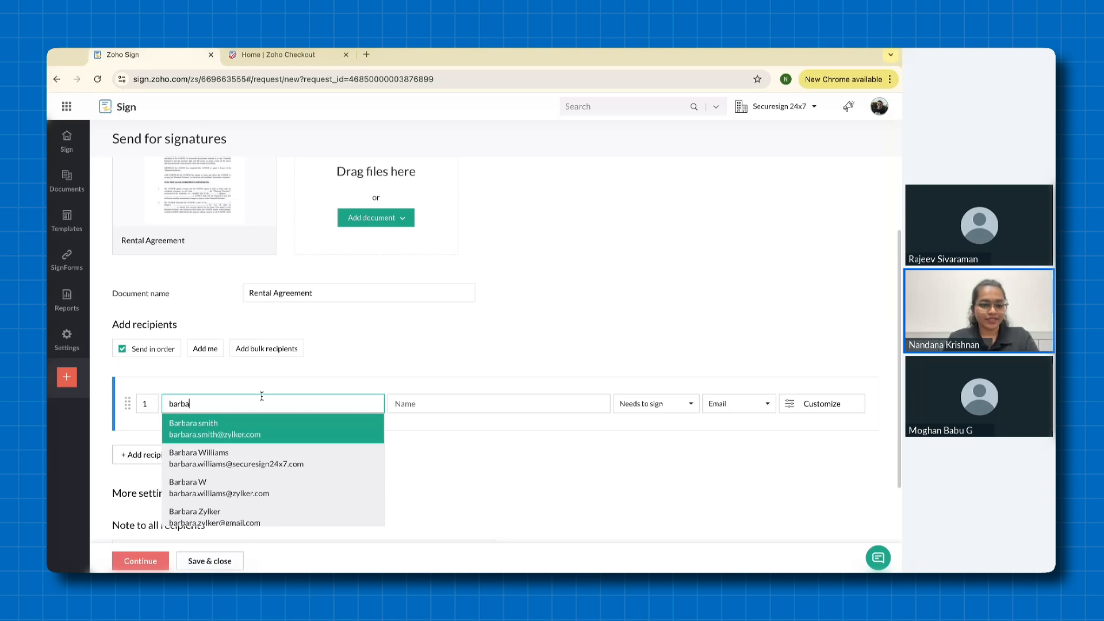
pyautogui.click(246, 424)
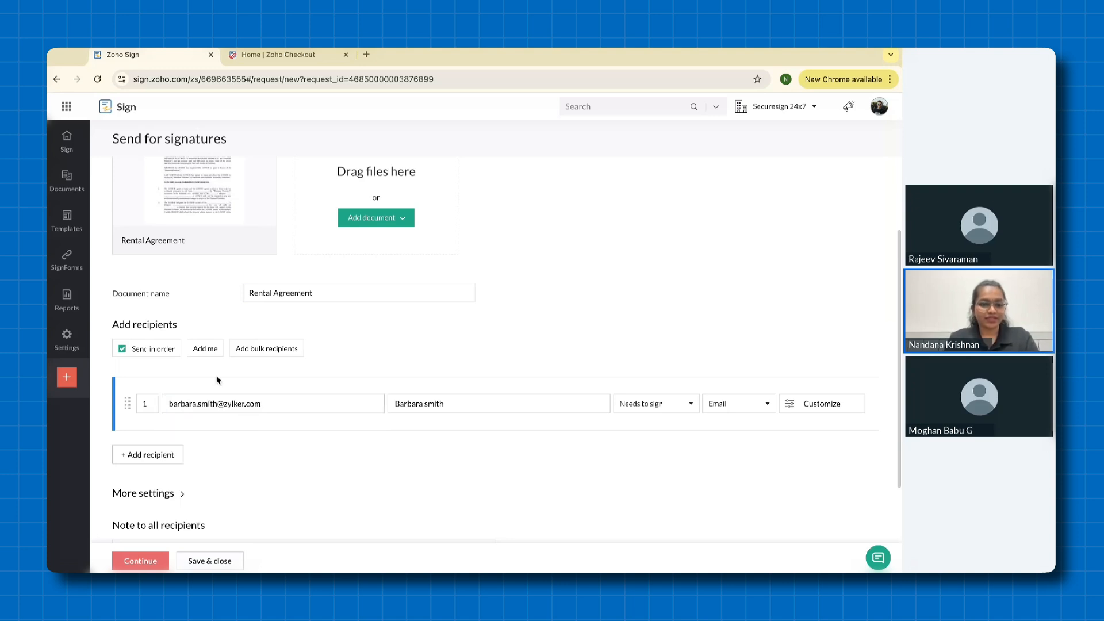
pyautogui.click(206, 350)
pyautogui.scroll(-2, 611, 345)
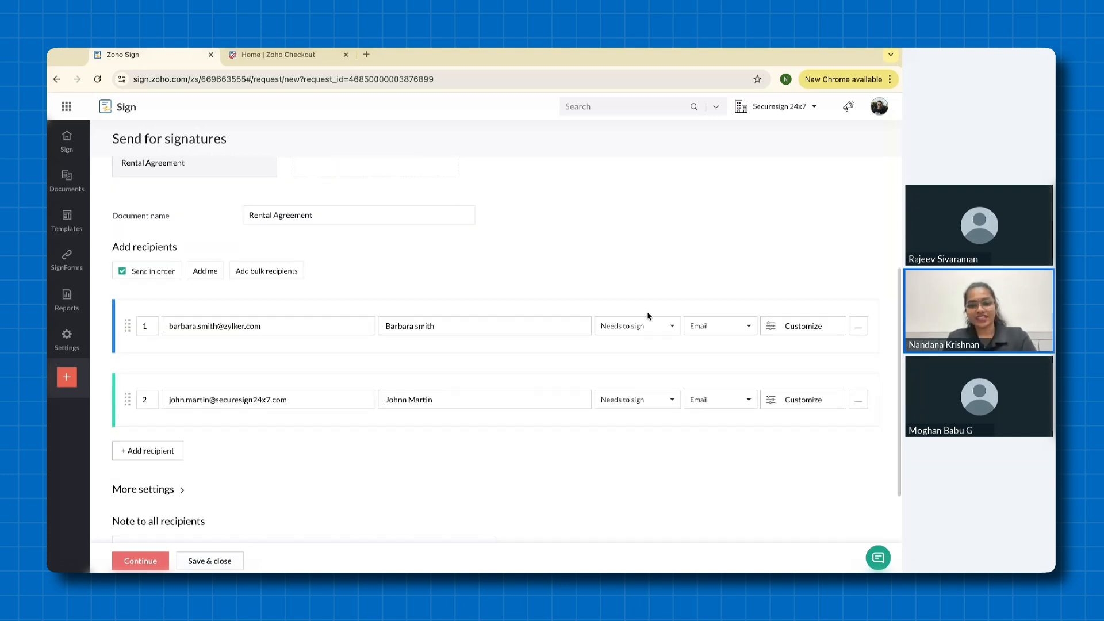
# Step: Review the first recipient's link delivery options and the request's additional settings, and continue to field placement
pyautogui.click(739, 329)
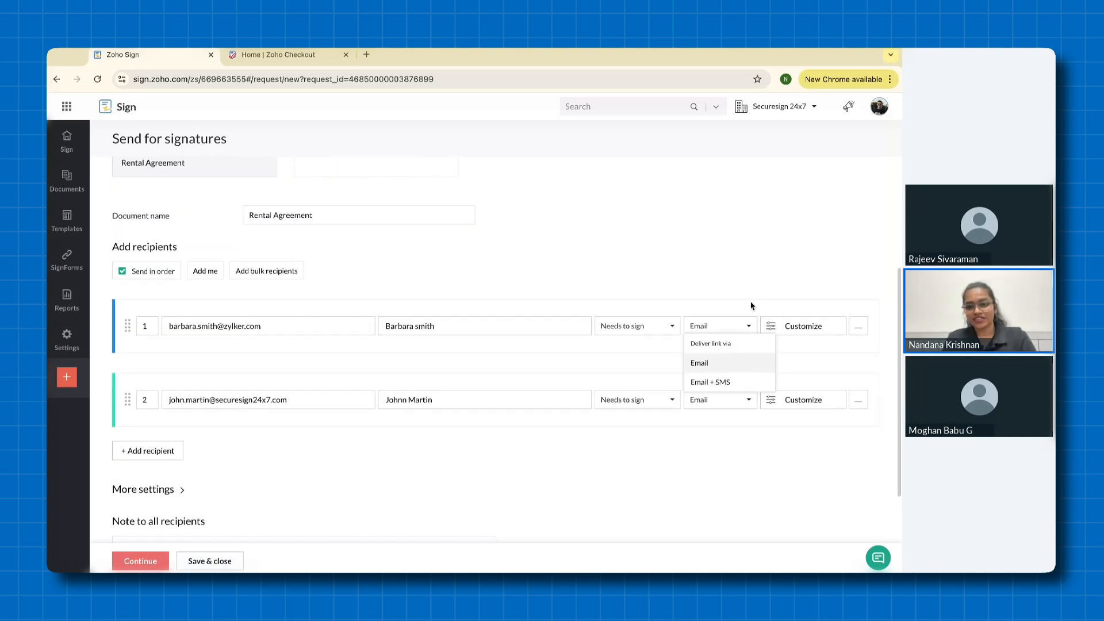
pyautogui.click(773, 271)
pyautogui.scroll(-1, 740, 410)
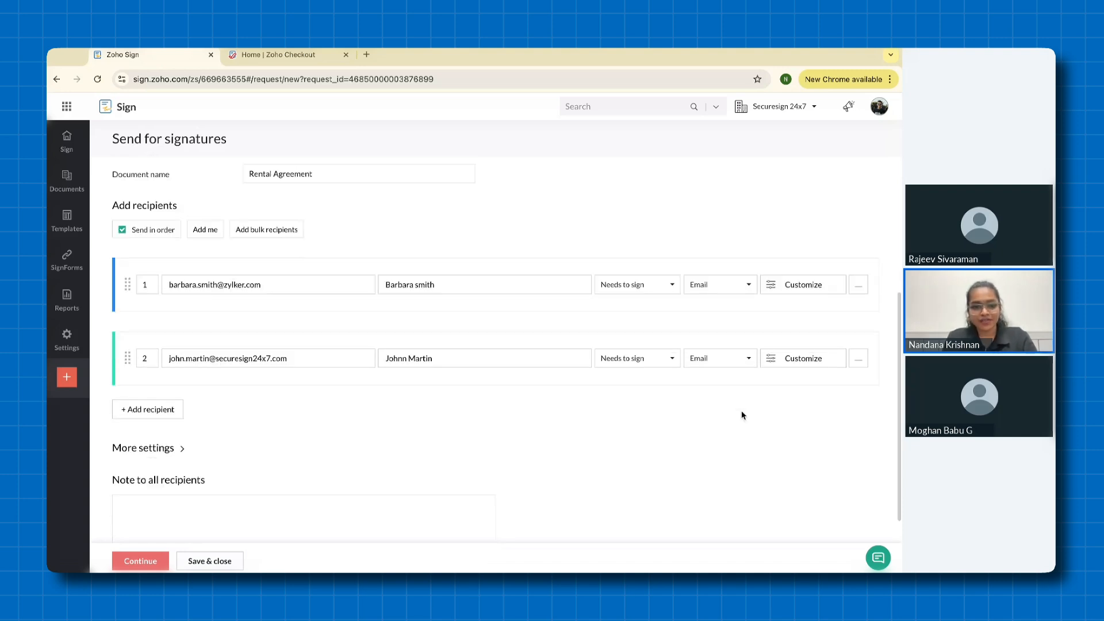
pyautogui.scroll(-1, 740, 409)
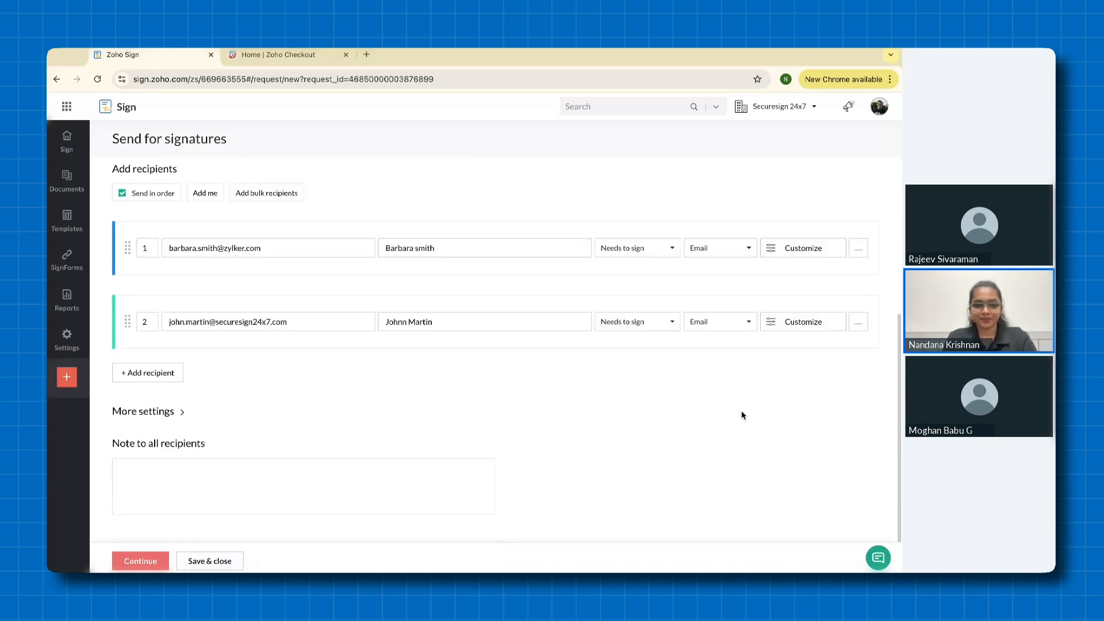
pyautogui.click(156, 409)
pyautogui.scroll(-6, 167, 404)
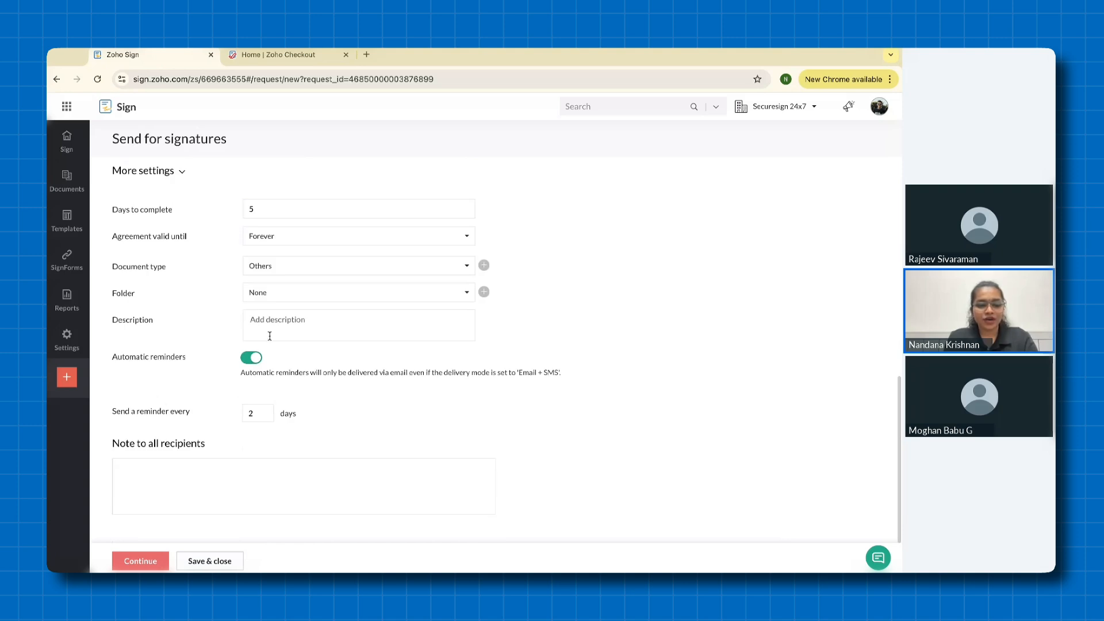
pyautogui.click(136, 562)
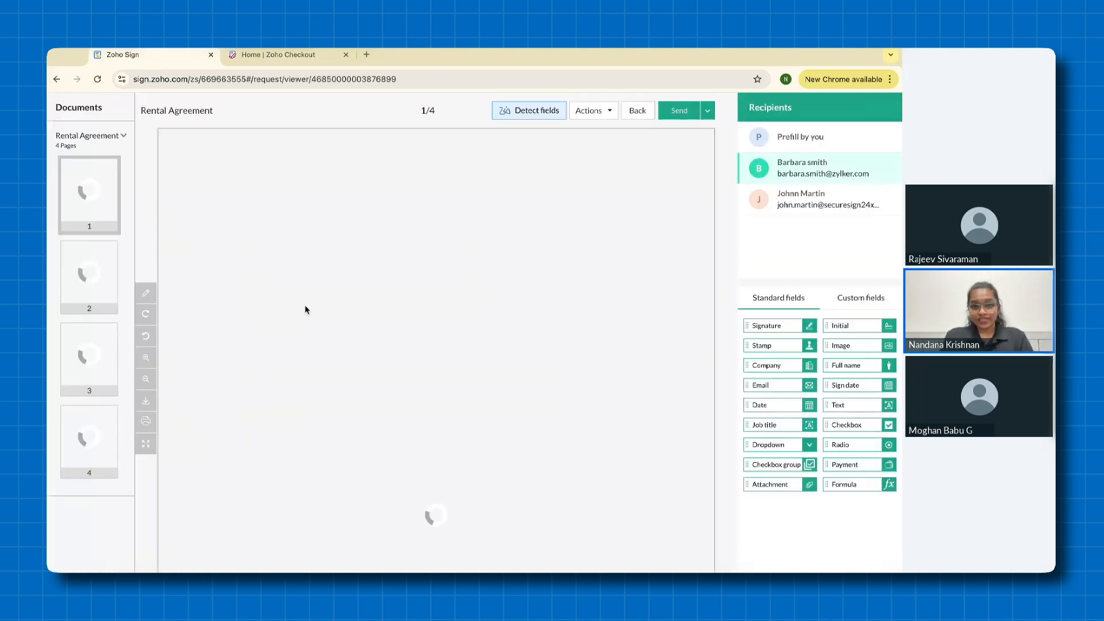
# Step: Place Signature and Full name fields for the second recipient beside witness number 2 on page 4
pyautogui.scroll(-3, 320, 340)
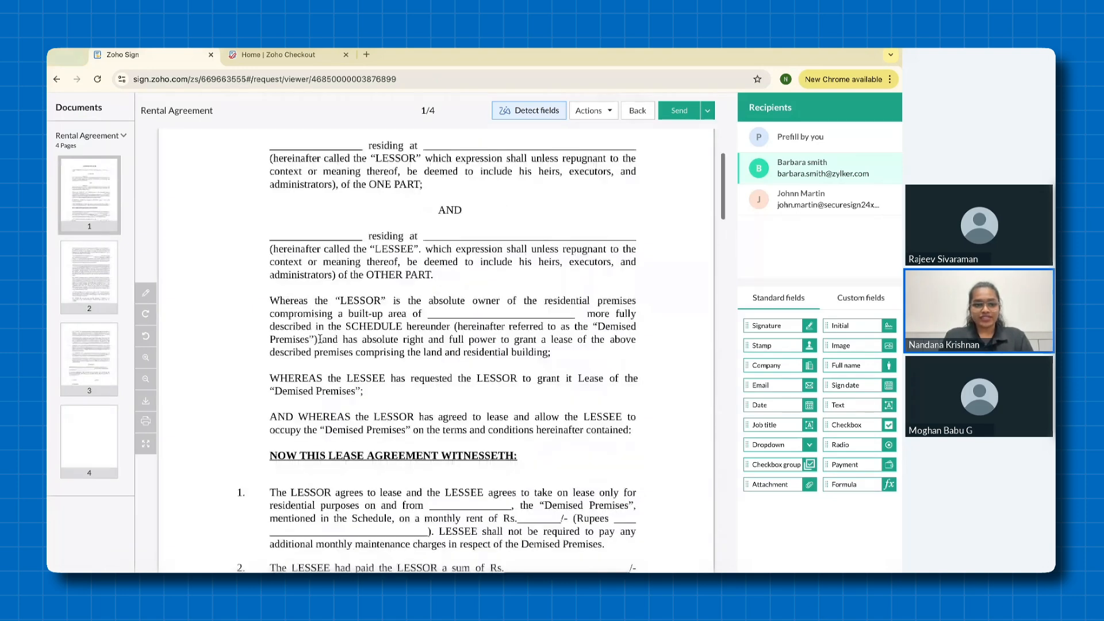
pyautogui.scroll(-20, 320, 339)
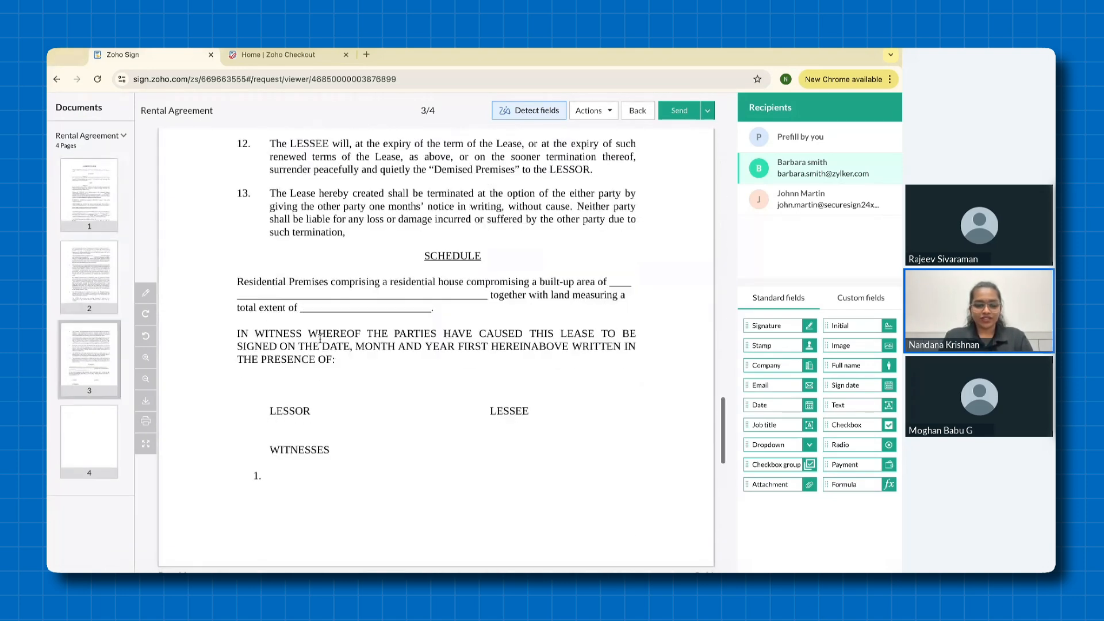
pyautogui.scroll(-6, 320, 339)
pyautogui.scroll(-1, 321, 343)
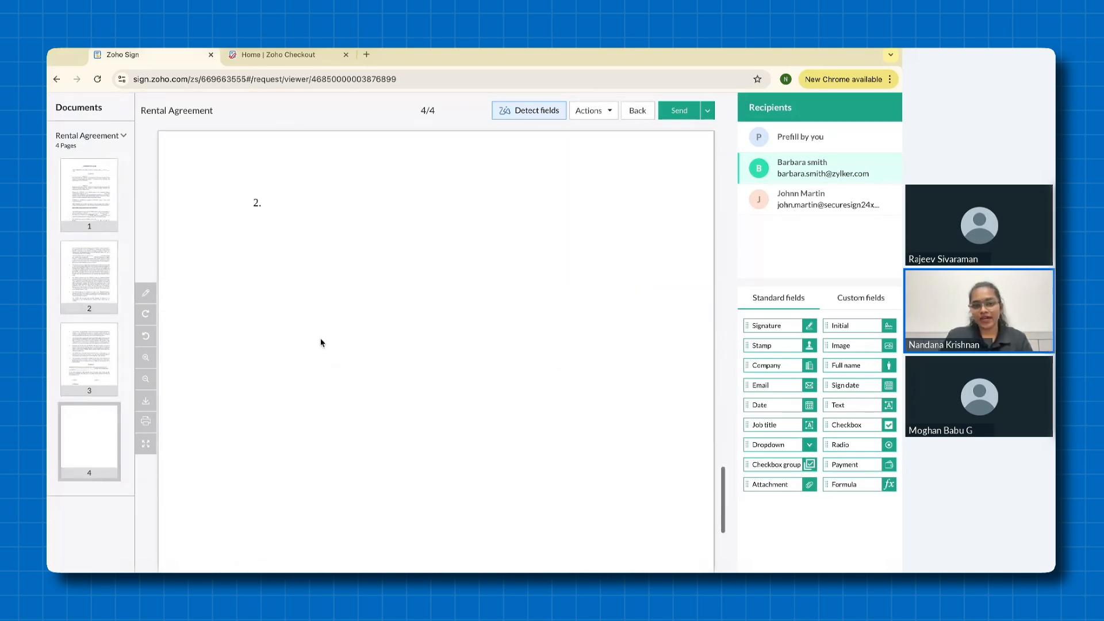
pyautogui.click(777, 196)
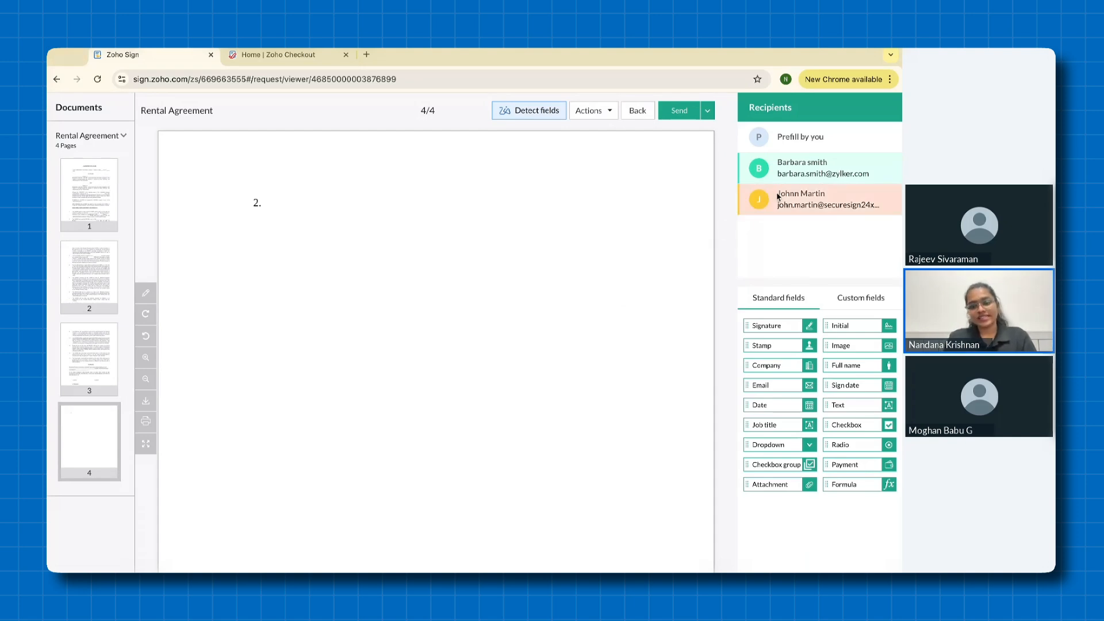
pyautogui.moveTo(763, 321)
pyautogui.mouseDown()
pyautogui.moveTo(262, 182)
pyautogui.moveTo(297, 198)
pyautogui.mouseUp()
pyautogui.moveTo(833, 366)
pyautogui.mouseDown()
pyautogui.moveTo(289, 315)
pyautogui.moveTo(290, 231)
pyautogui.mouseUp()
# Step: Place Signature, Full name and Payment fields for the first recipient on page 4, across from the second recipient's fields
pyautogui.click(802, 170)
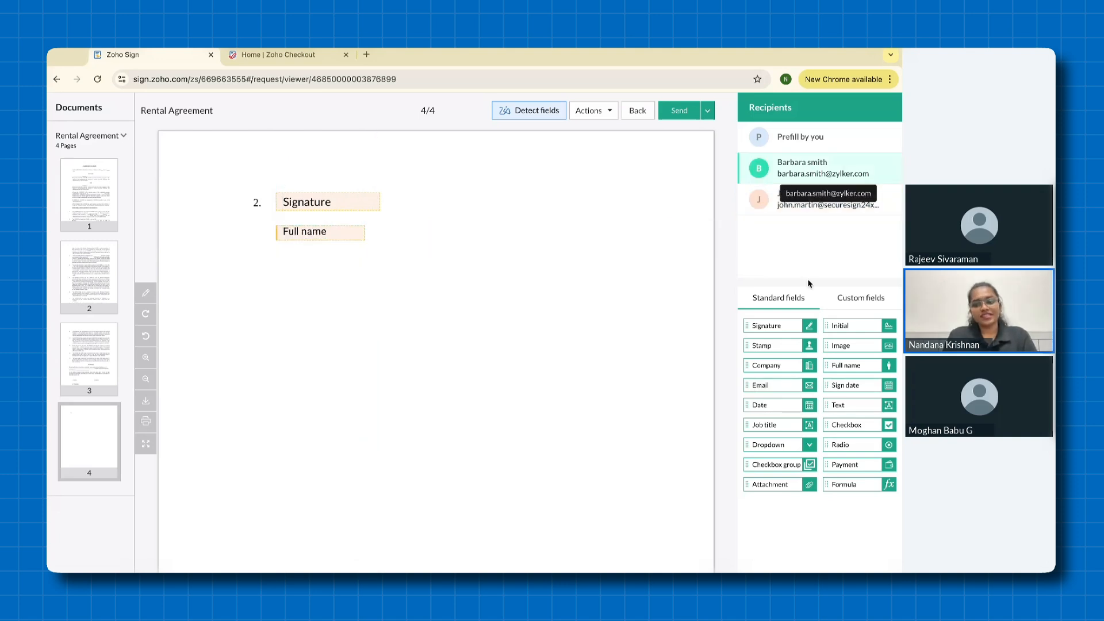
pyautogui.moveTo(802, 327)
pyautogui.mouseDown()
pyautogui.moveTo(561, 193)
pyautogui.moveTo(578, 206)
pyautogui.mouseUp()
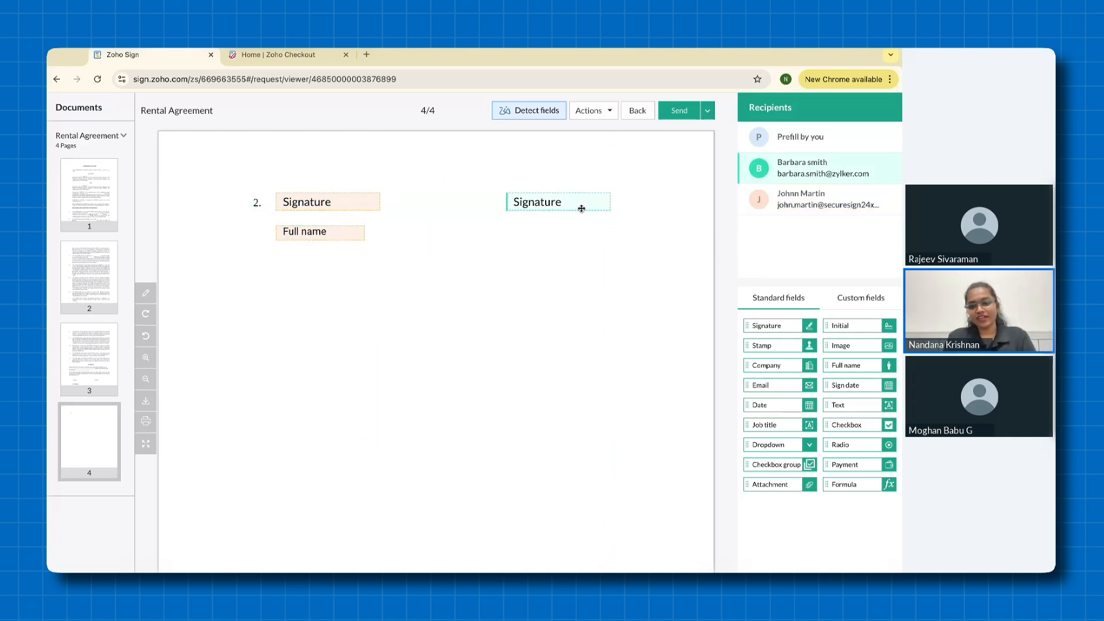
pyautogui.moveTo(869, 373)
pyautogui.mouseDown()
pyautogui.moveTo(600, 311)
pyautogui.moveTo(577, 261)
pyautogui.moveTo(521, 229)
pyautogui.mouseUp()
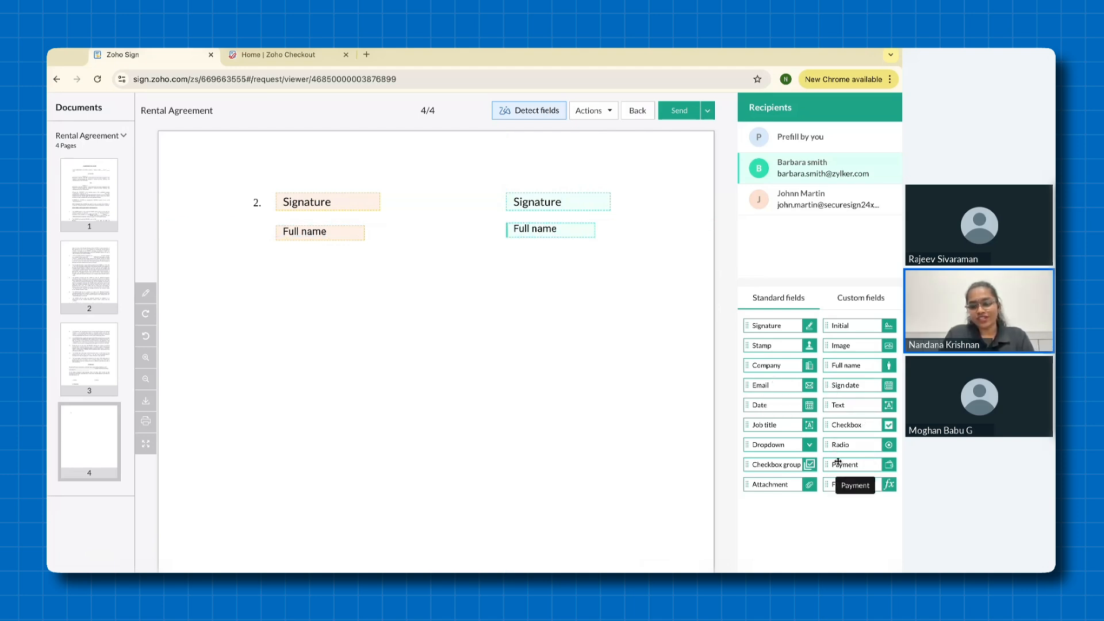
pyautogui.moveTo(857, 465); pyautogui.dragTo(541, 262)
pyautogui.click(565, 230)
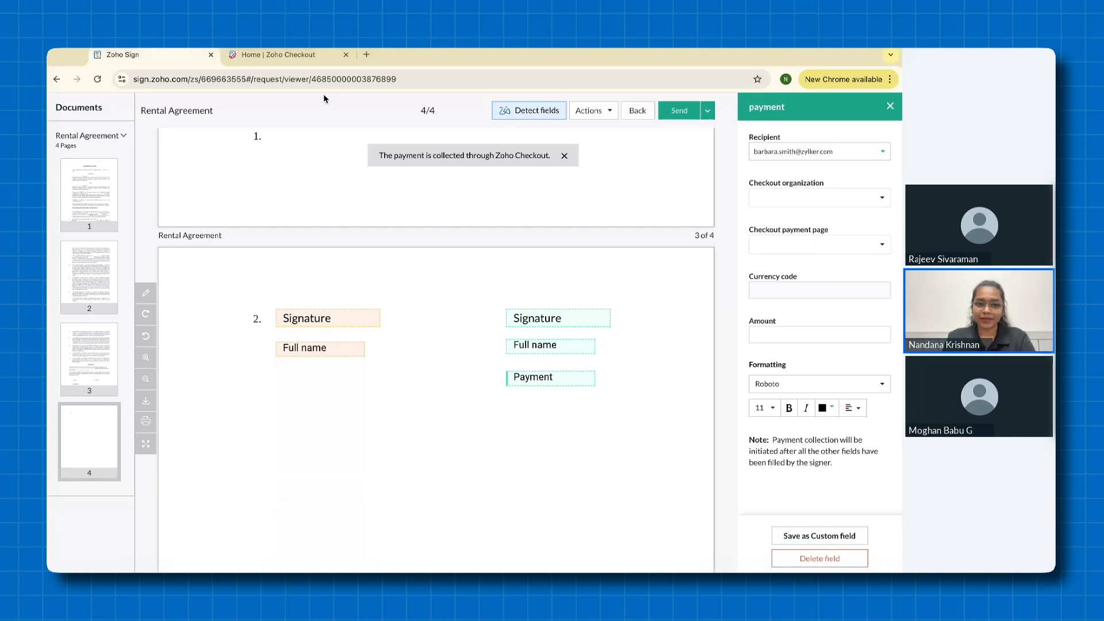
# Step: Look at the Zoho Checkout home page and set the Payment field to organization Zylker Sales, payment page Zylker Test and amount 500
pyautogui.click(292, 58)
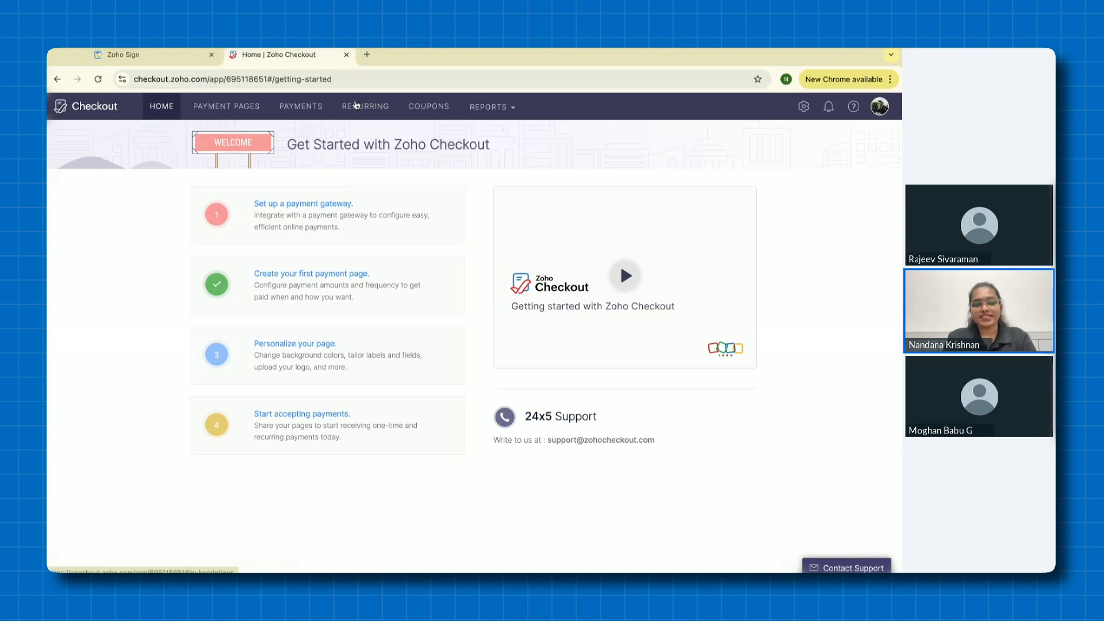
pyautogui.click(162, 56)
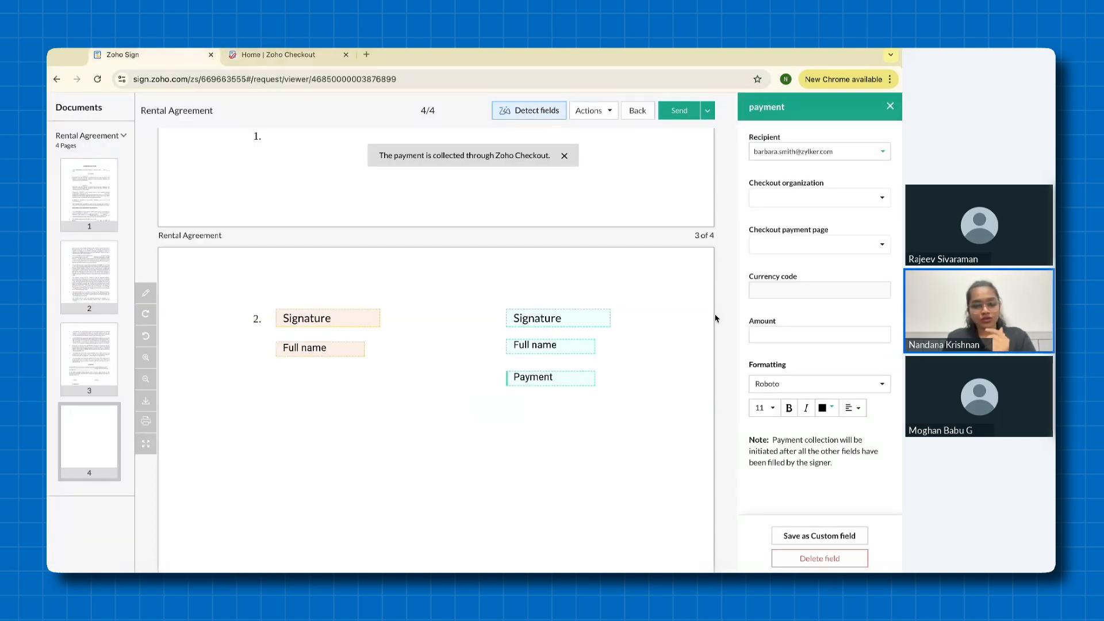
pyautogui.click(826, 199)
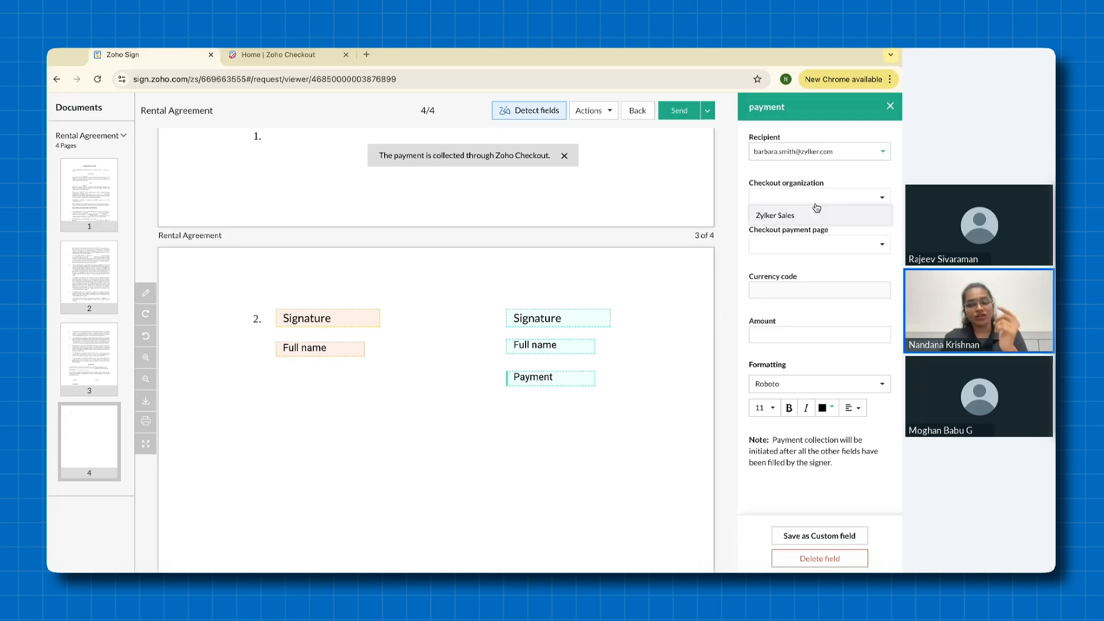
pyautogui.click(800, 217)
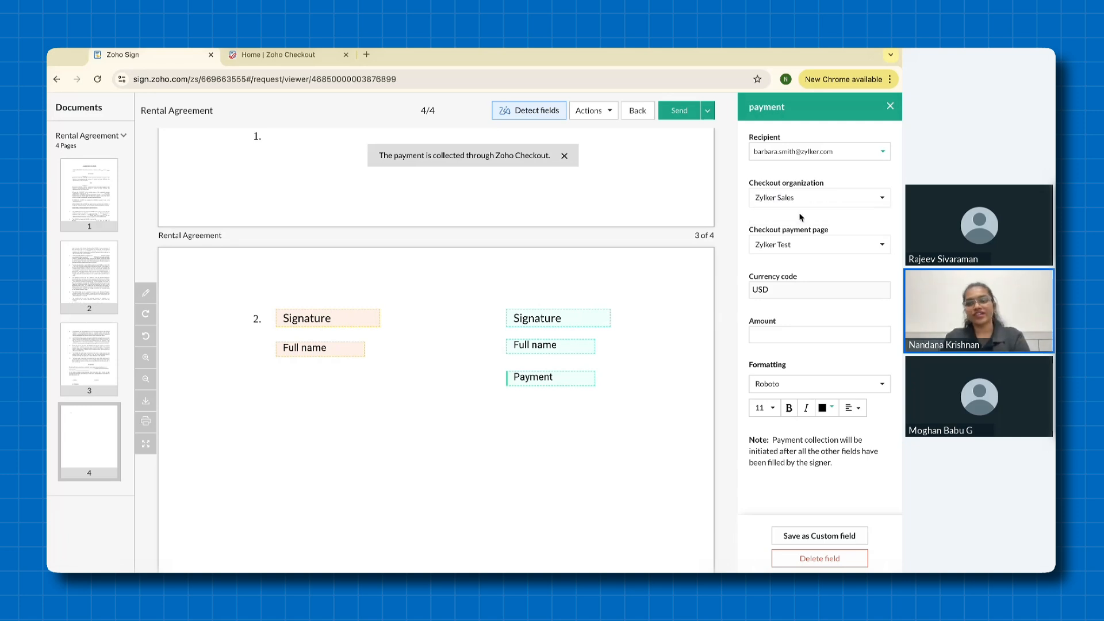
pyautogui.click(803, 247)
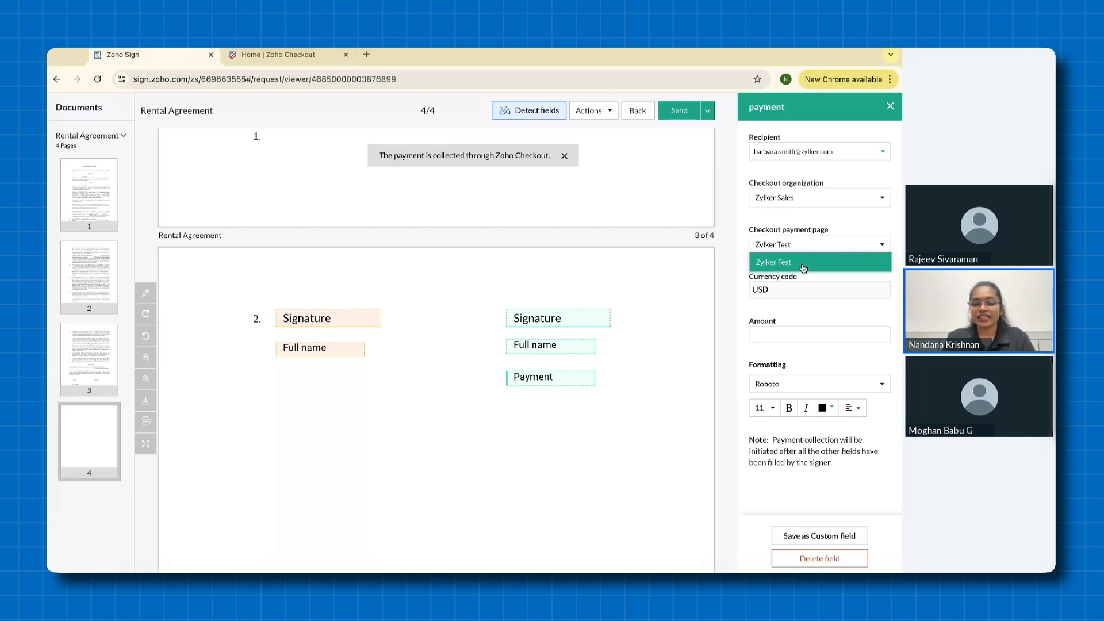
pyautogui.click(803, 265)
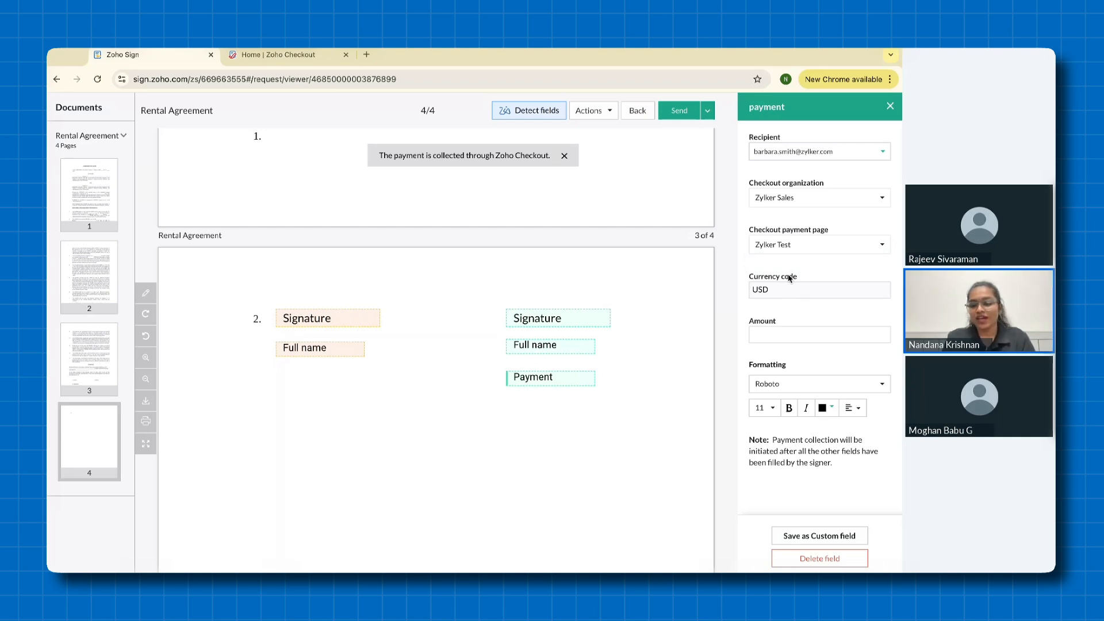
pyautogui.click(785, 334)
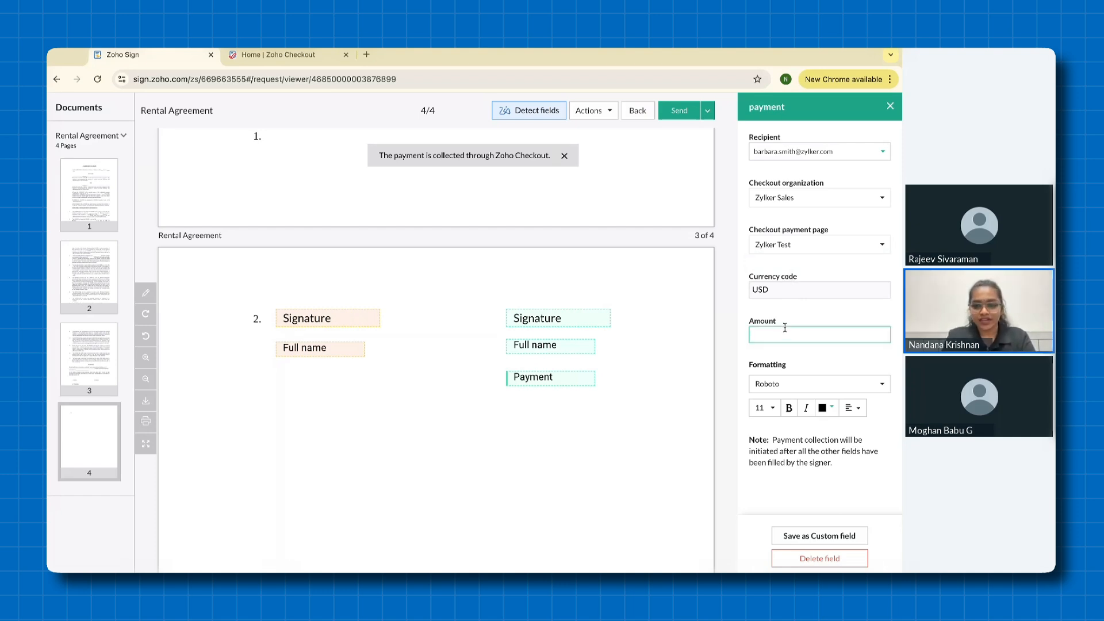
pyautogui.write('500')
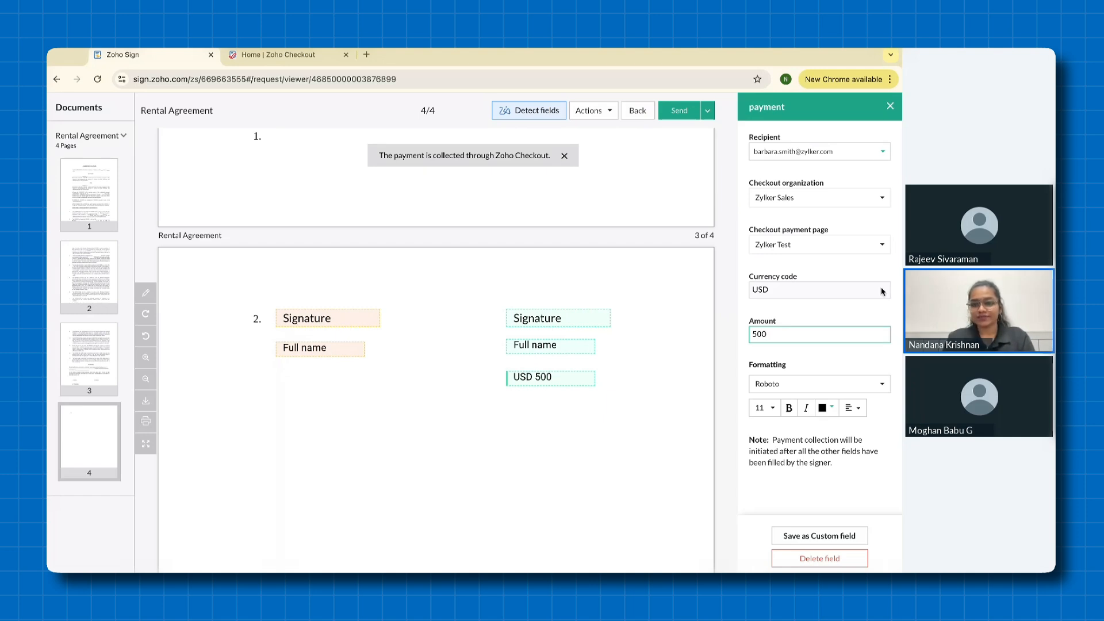
pyautogui.click(701, 286)
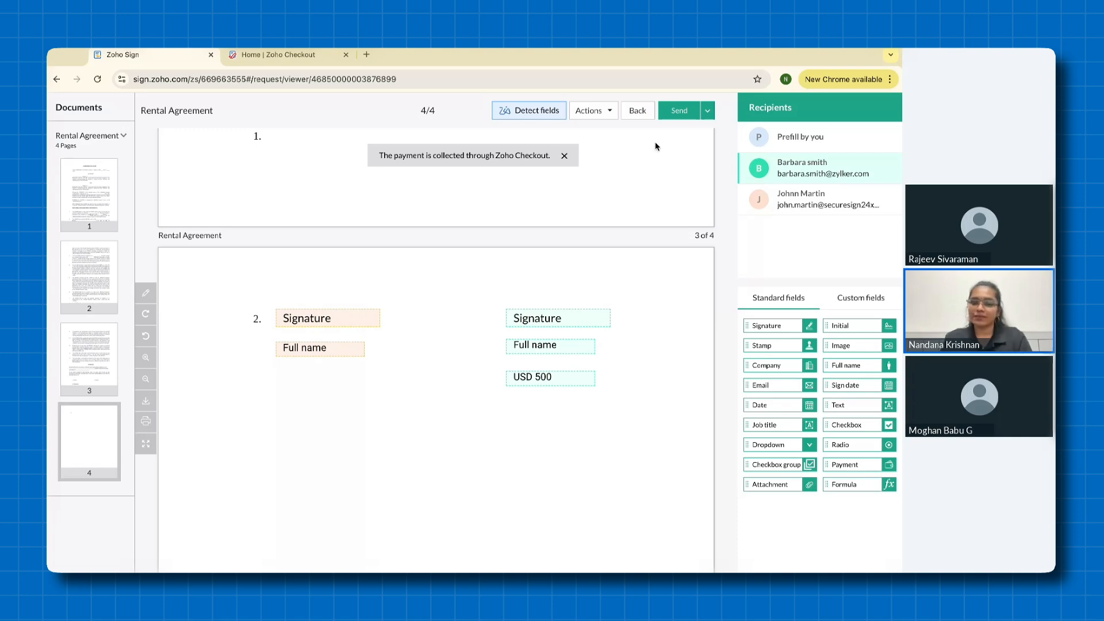
# Step: Send the rental agreement, confirming the fields for each recipient, and open its recipient status details
pyautogui.click(675, 115)
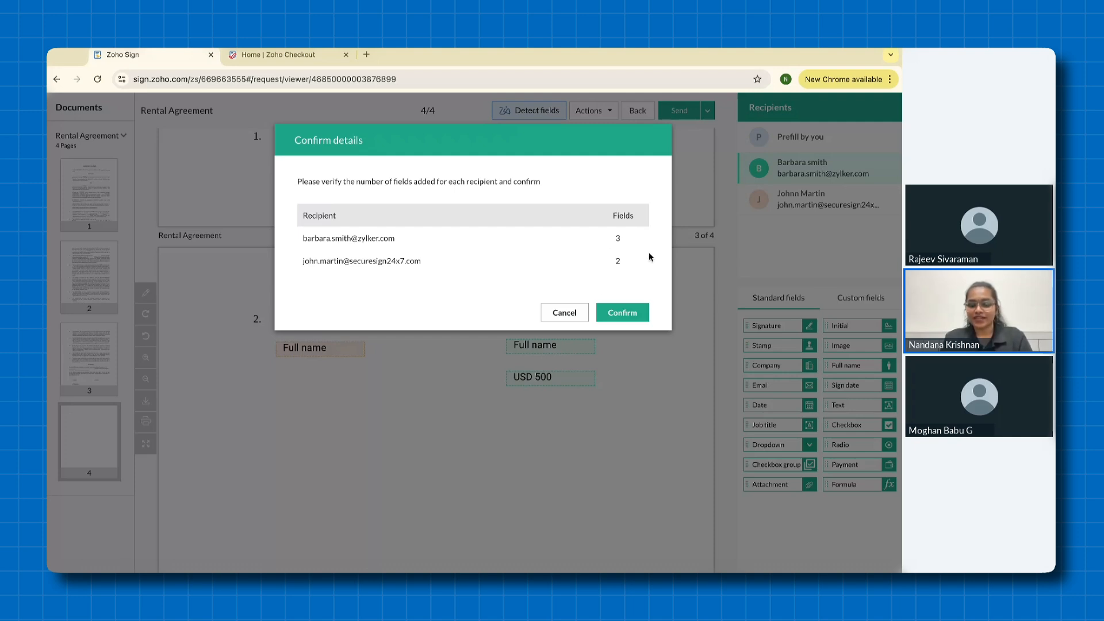
pyautogui.click(620, 314)
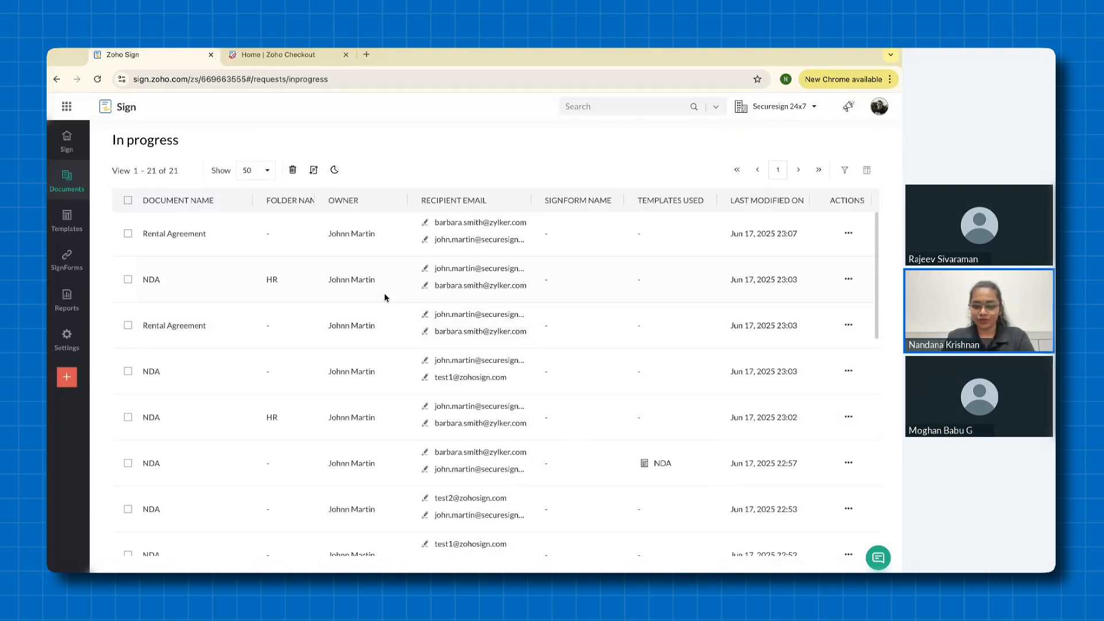
pyautogui.click(195, 233)
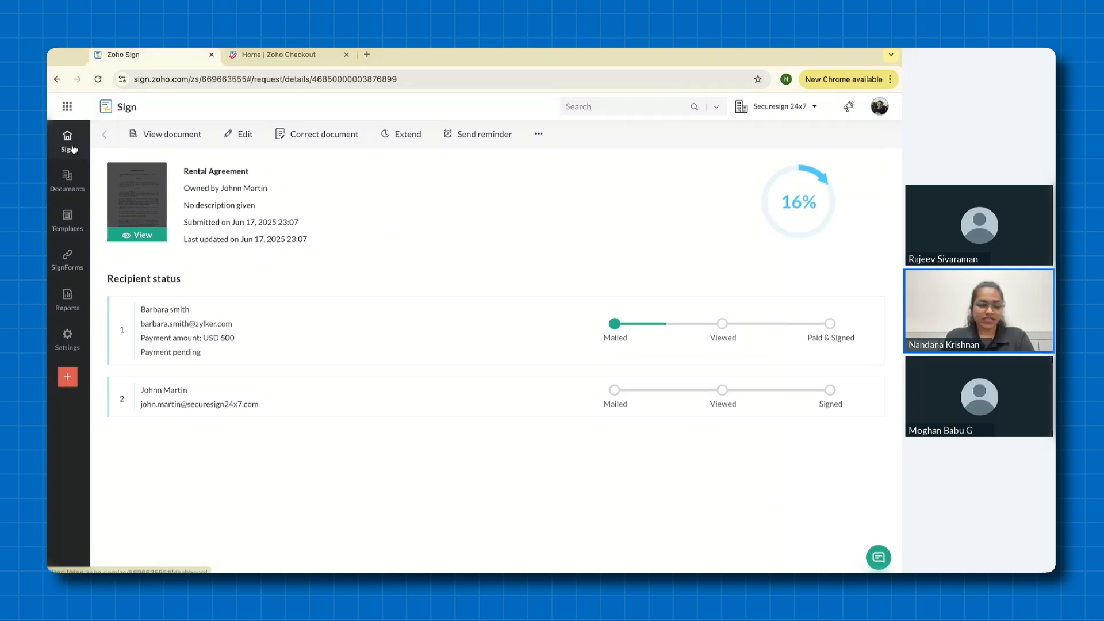
# Step: Start a new request to send for signatures and upload "Sample social media policy.pdf" from the Sample Docs folder
pyautogui.click(73, 150)
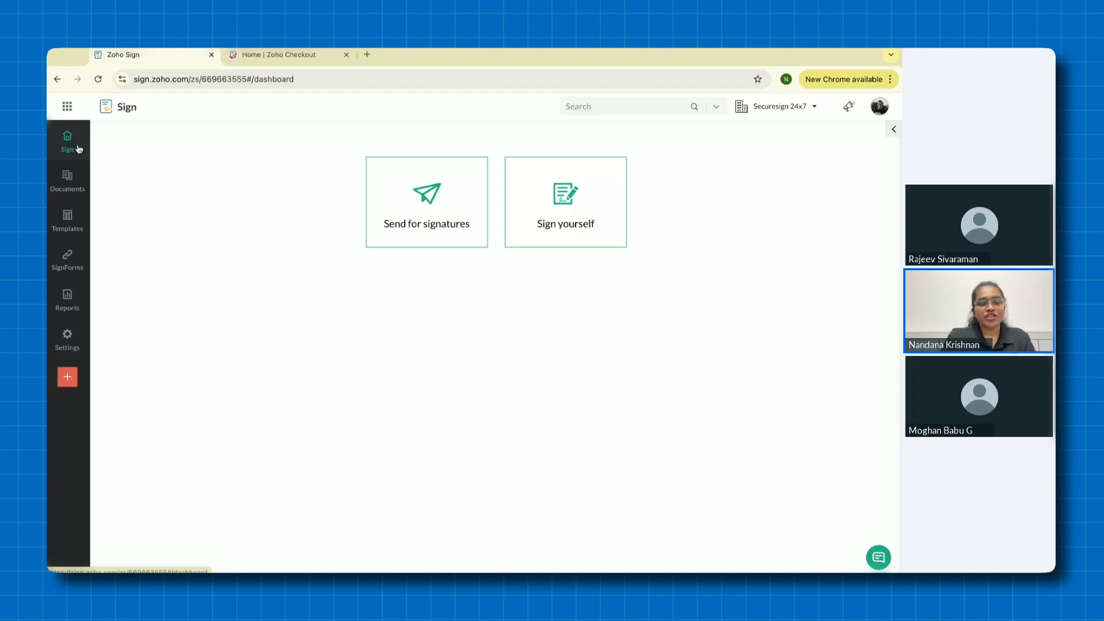
pyautogui.click(422, 235)
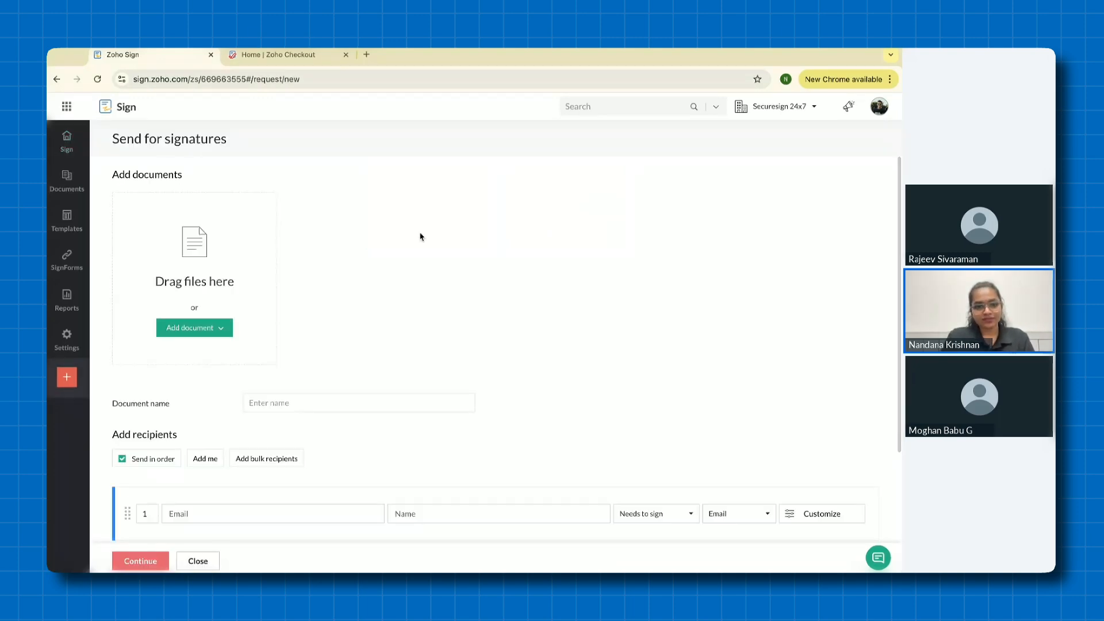
pyautogui.click(195, 328)
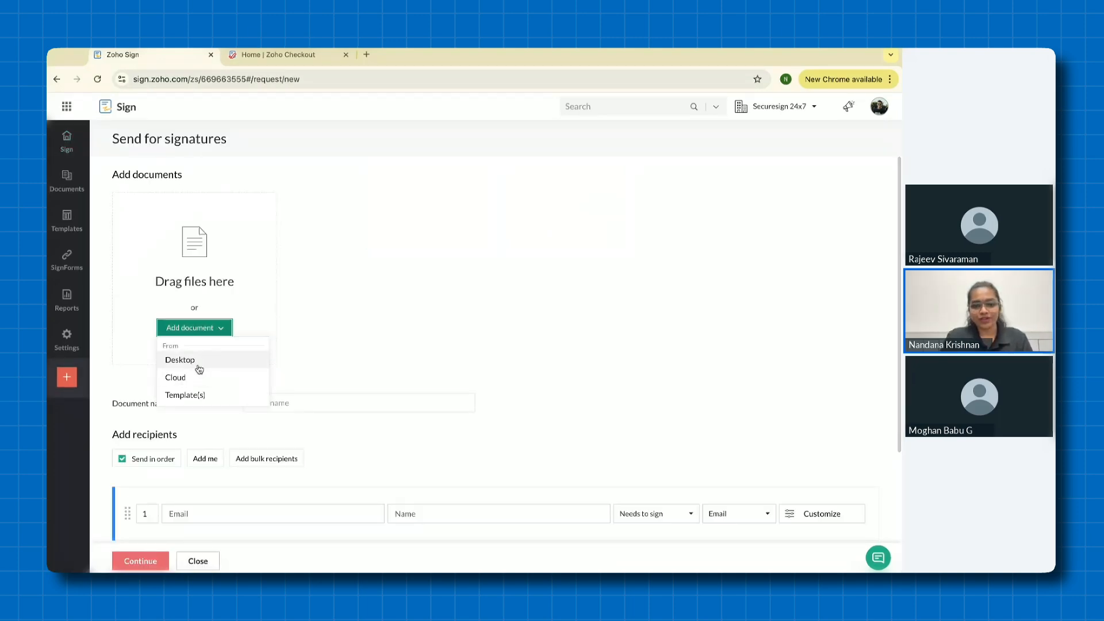
pyautogui.click(198, 363)
pyautogui.scroll(-2, 535, 368)
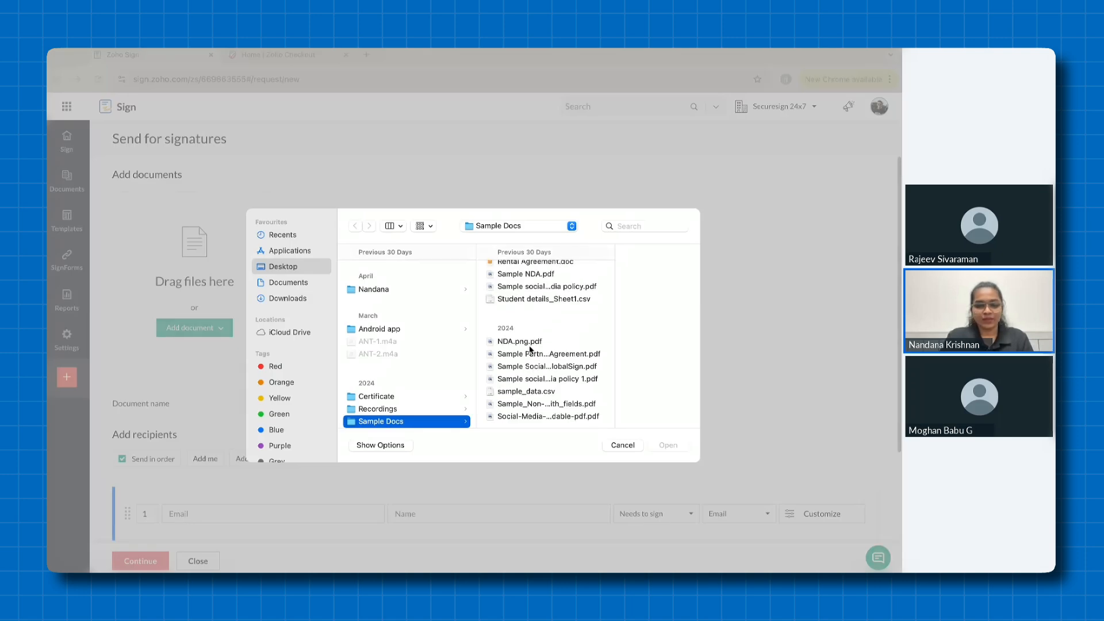
pyautogui.click(547, 287)
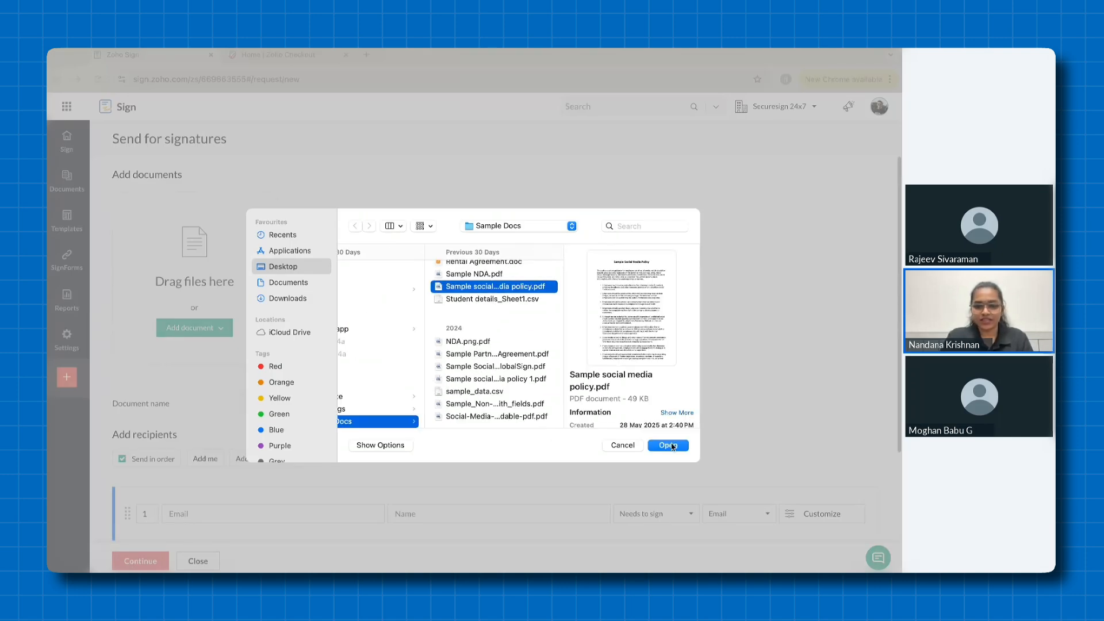
pyautogui.click(668, 446)
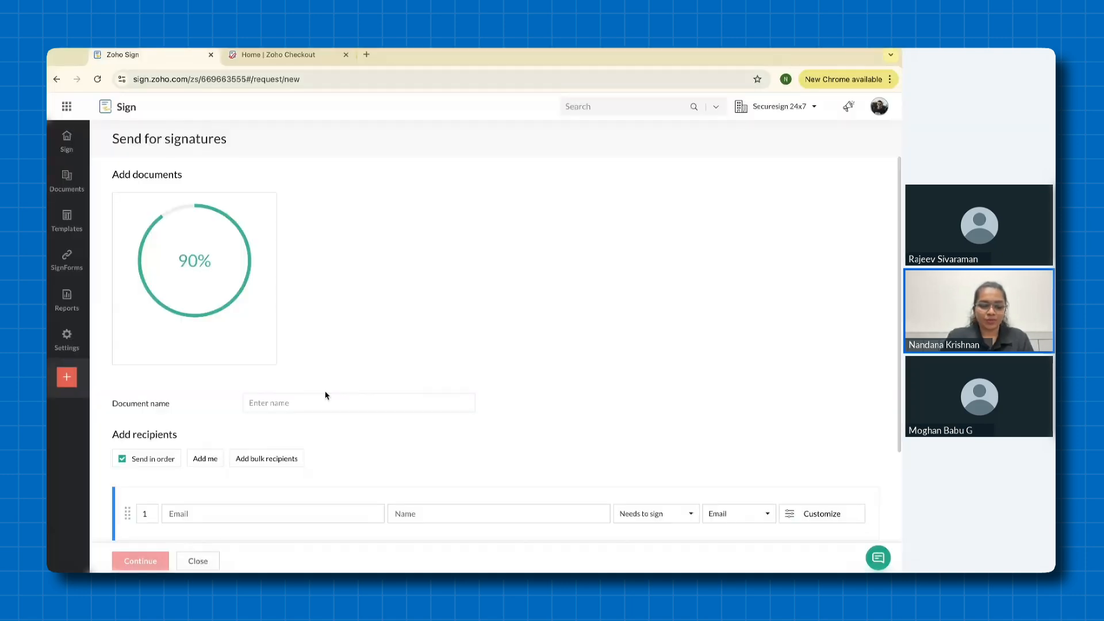
# Step: Rename the document to "Social media policy"
pyautogui.click(280, 403)
pyautogui.moveTo(281, 402); pyautogui.dragTo(255, 402)
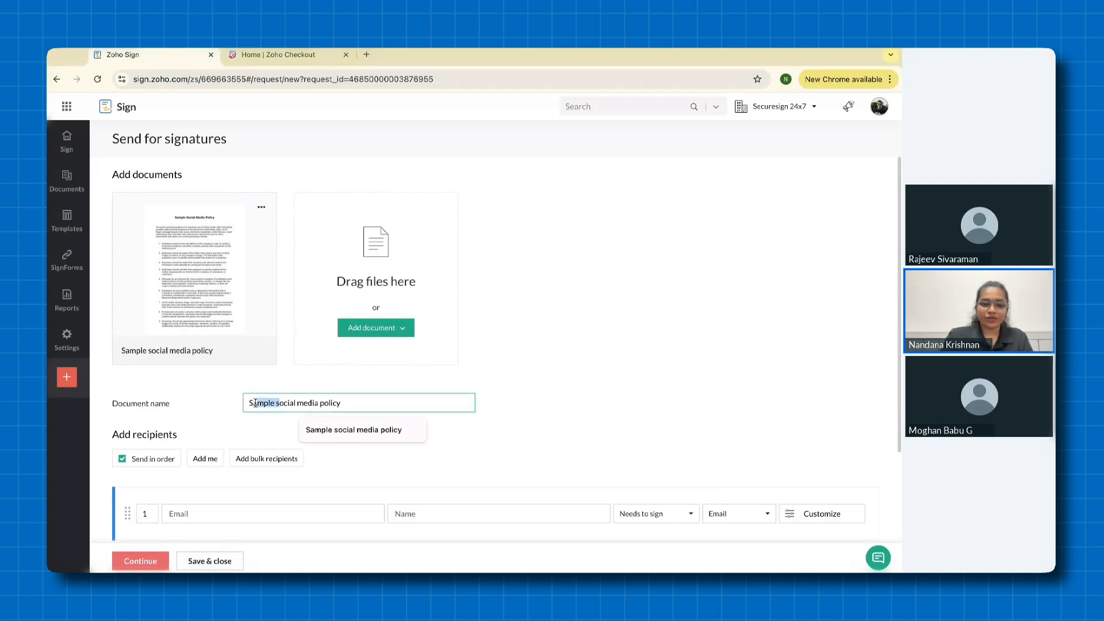
pyautogui.press('BackSpace')
# Step: Add yourself as the first recipient and a suggested zylker.com contact as the second recipient of the social media policy
pyautogui.scroll(-2, 354, 436)
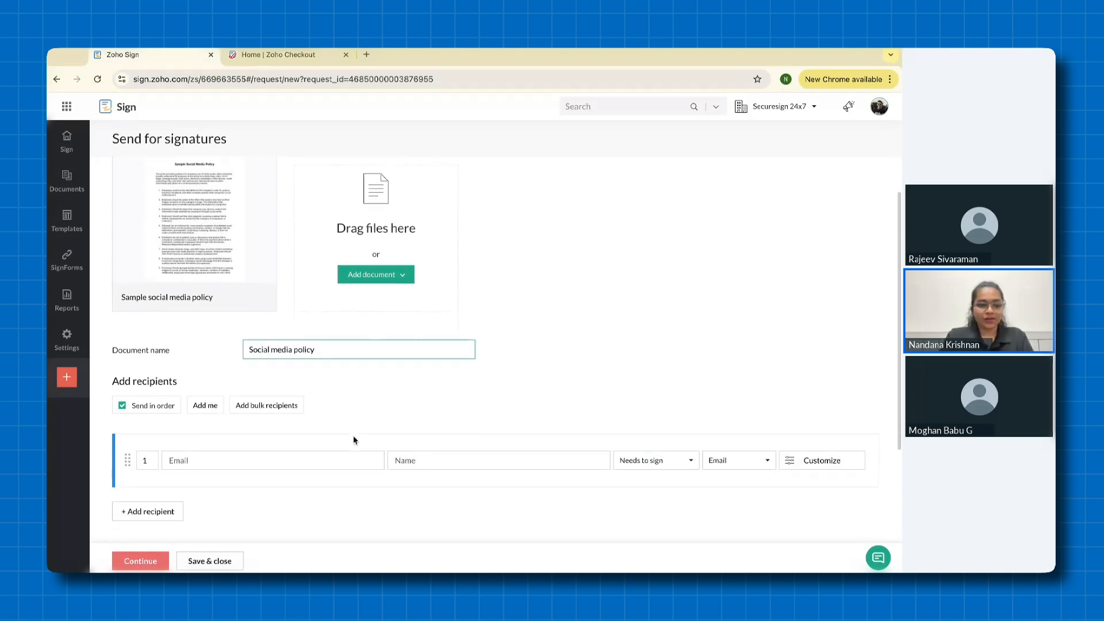
pyautogui.click(207, 352)
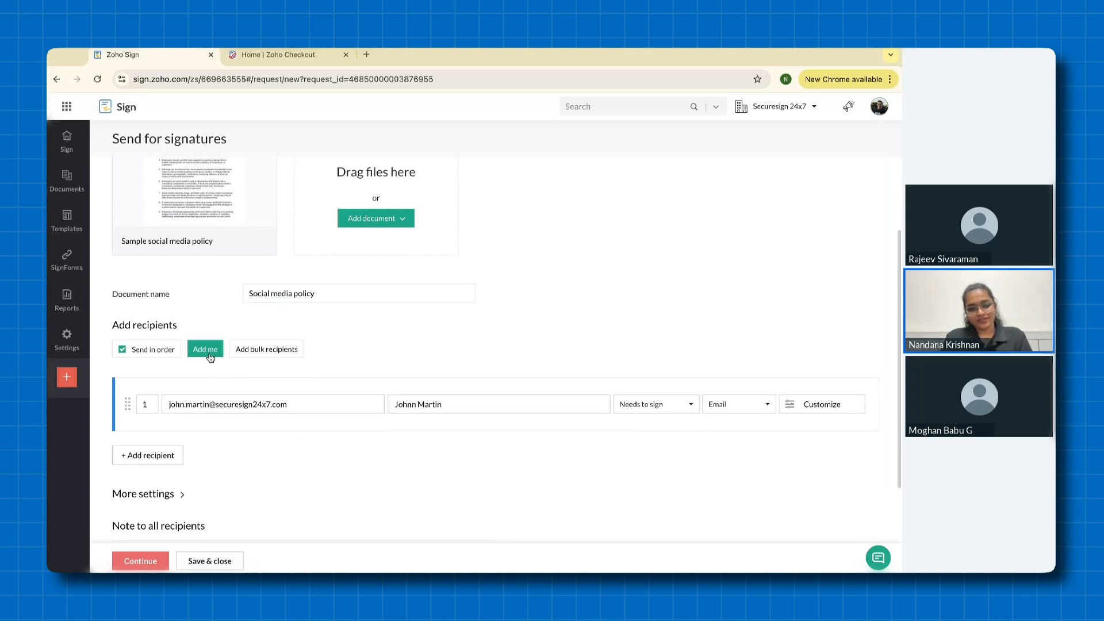
pyautogui.click(161, 455)
pyautogui.click(239, 474)
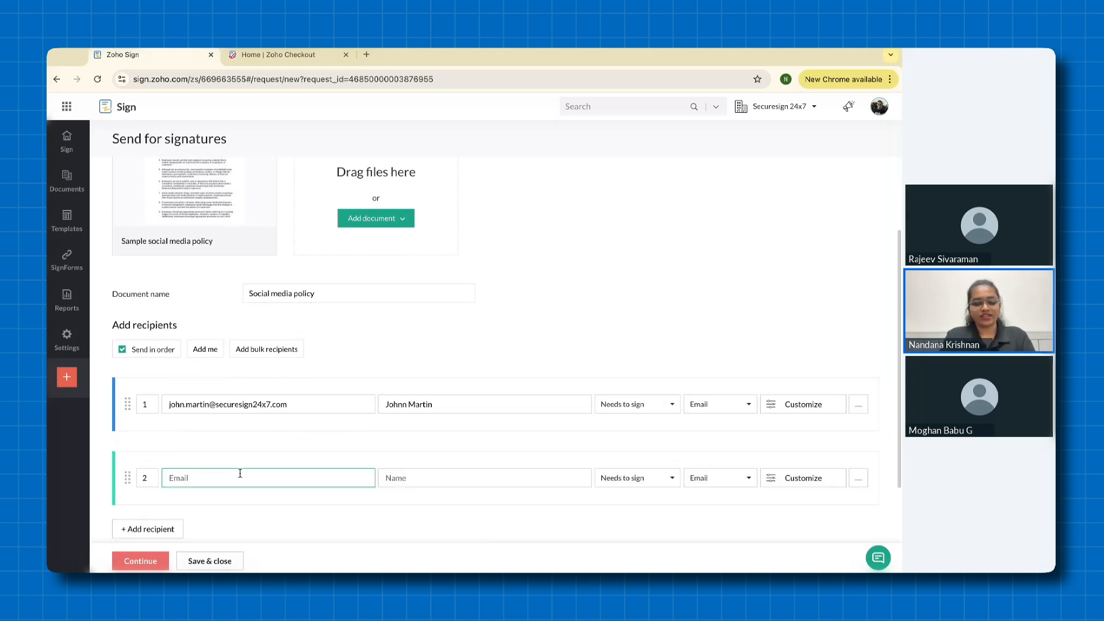
pyautogui.write('barba')
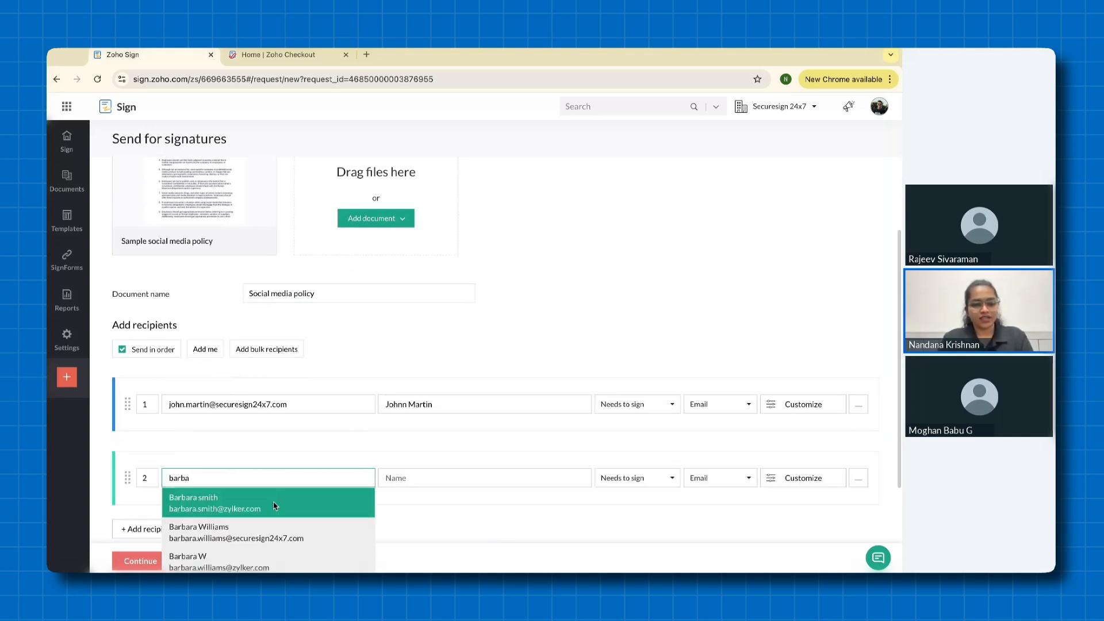
pyautogui.press('Tab')
# Step: Set the first recipient's authentication type to Dynamic Knowledge-Based Authentication (KBA) and save the customization
pyautogui.scroll(-1, 385, 484)
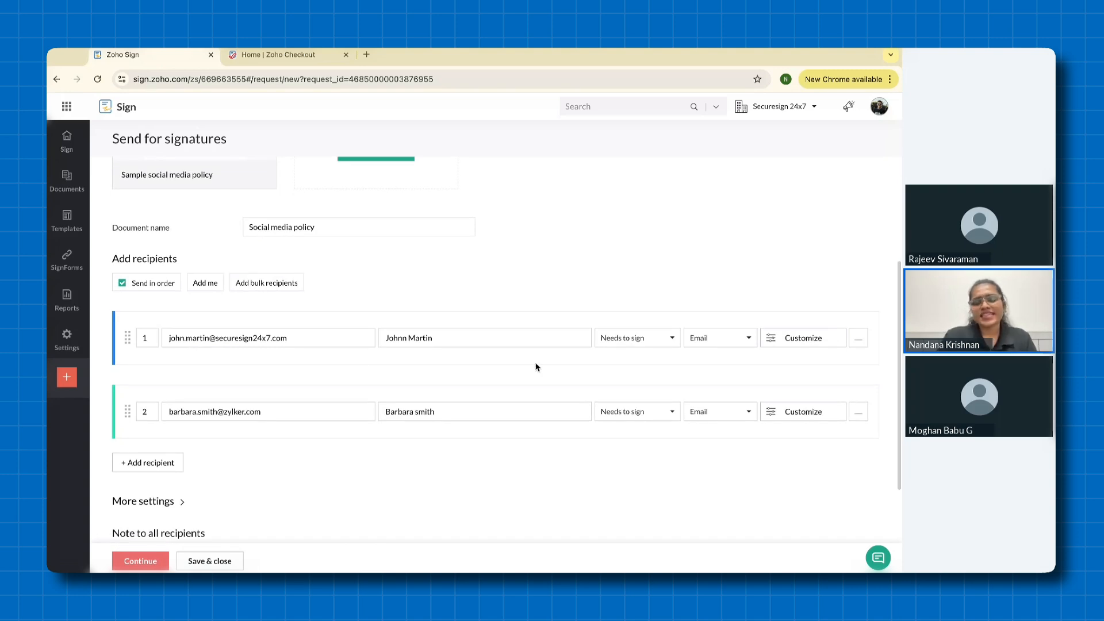
pyautogui.click(788, 341)
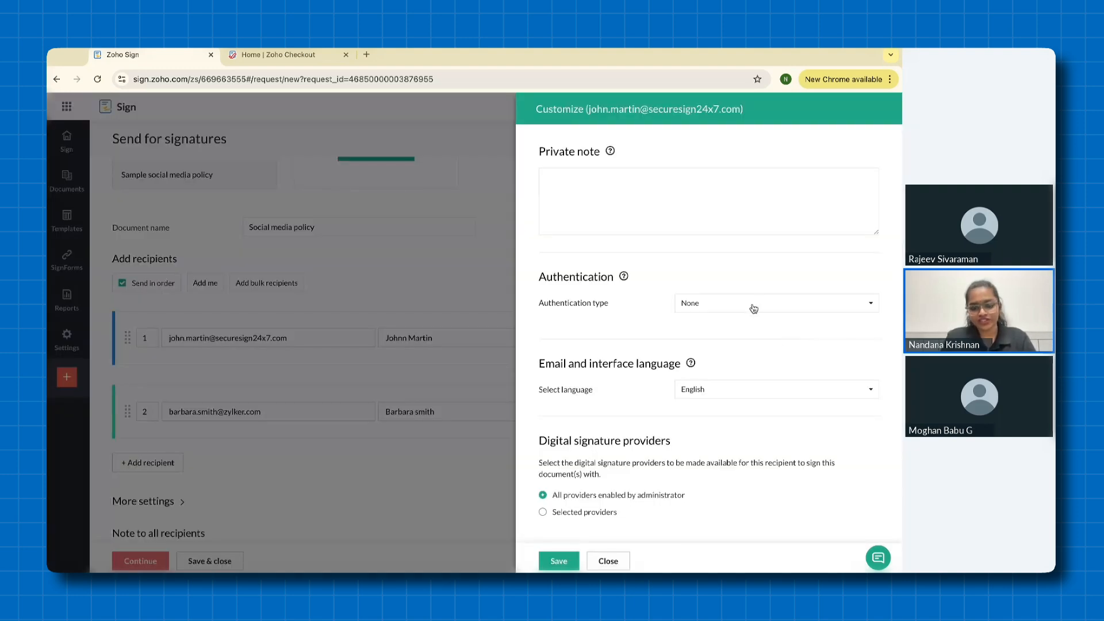
pyautogui.click(753, 304)
pyautogui.scroll(-1, 754, 374)
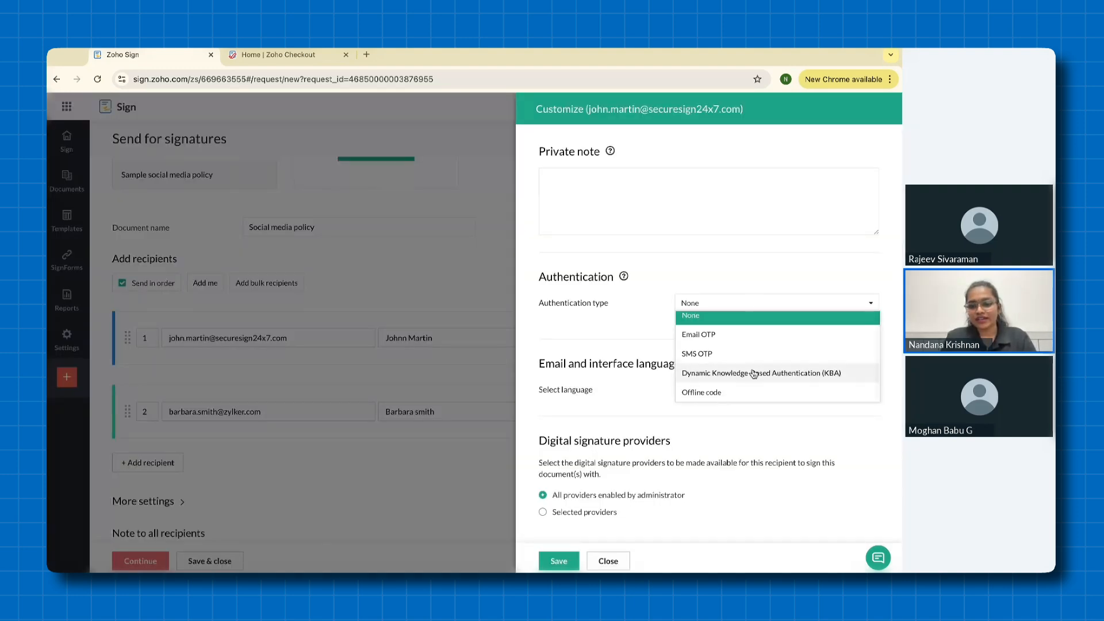
pyautogui.click(754, 374)
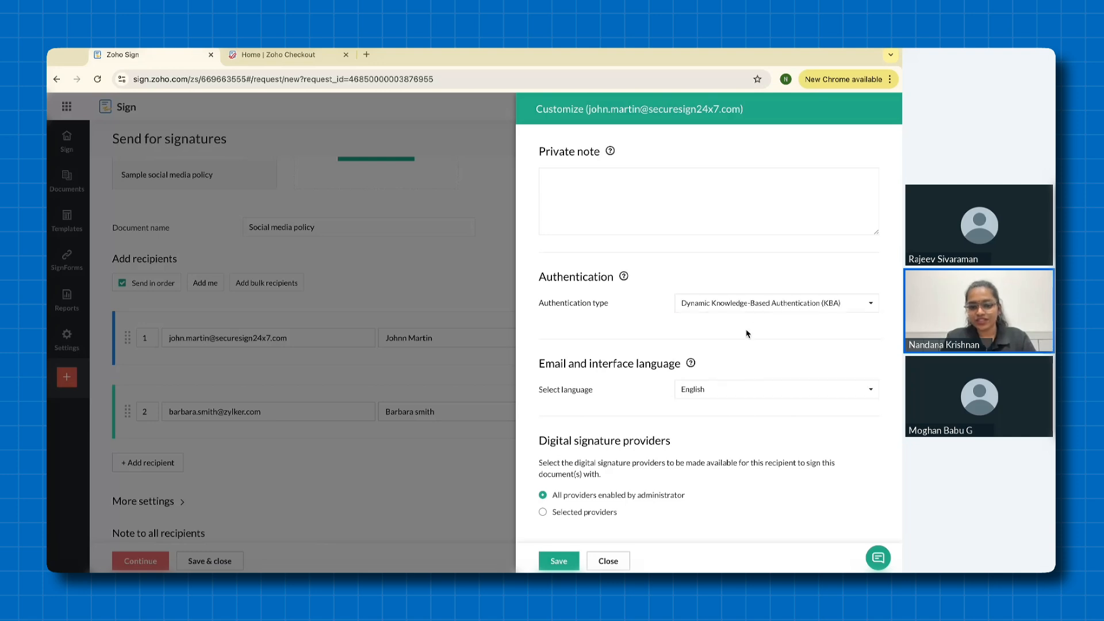
pyautogui.click(570, 561)
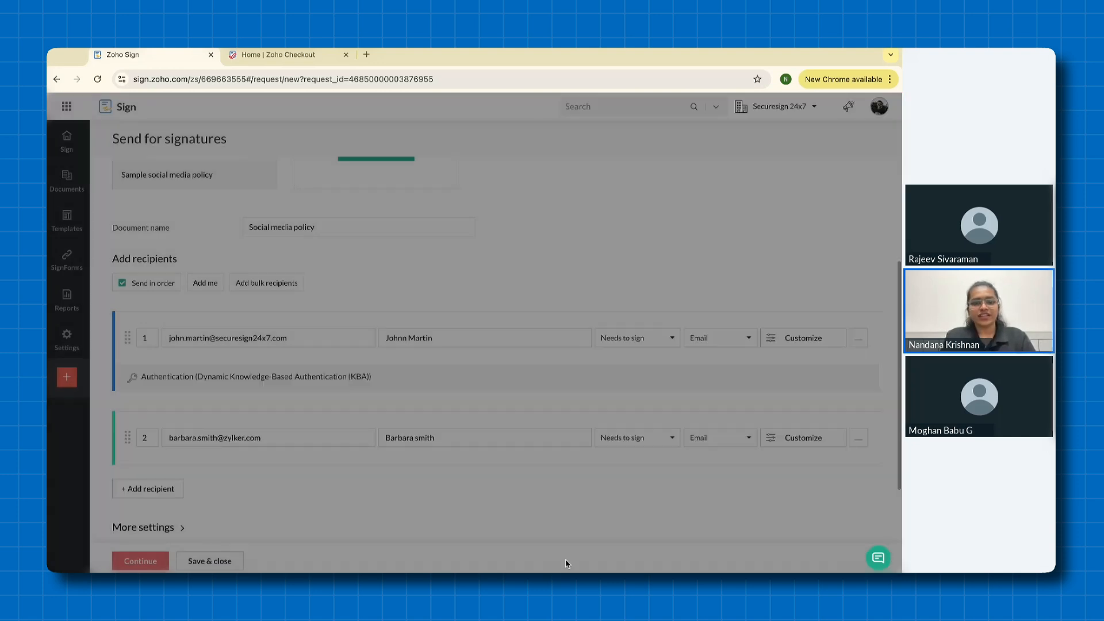
# Step: Expand the request's additional settings to review completion days and reminders, and continue to the document's field placement
pyautogui.scroll(-2, 509, 511)
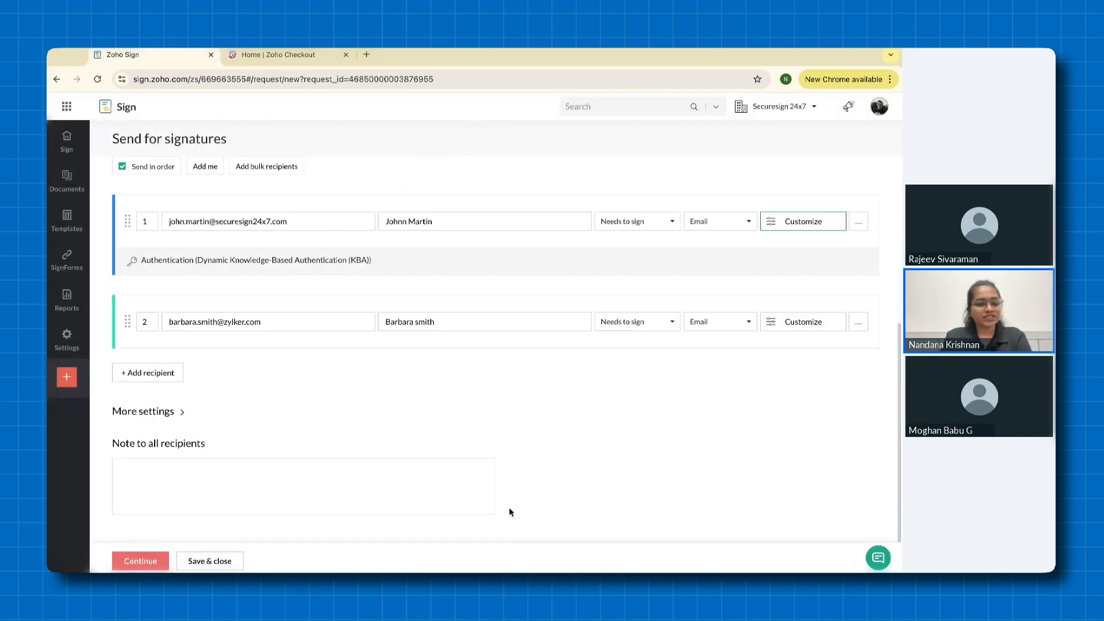
pyautogui.click(121, 413)
pyautogui.scroll(-3, 224, 434)
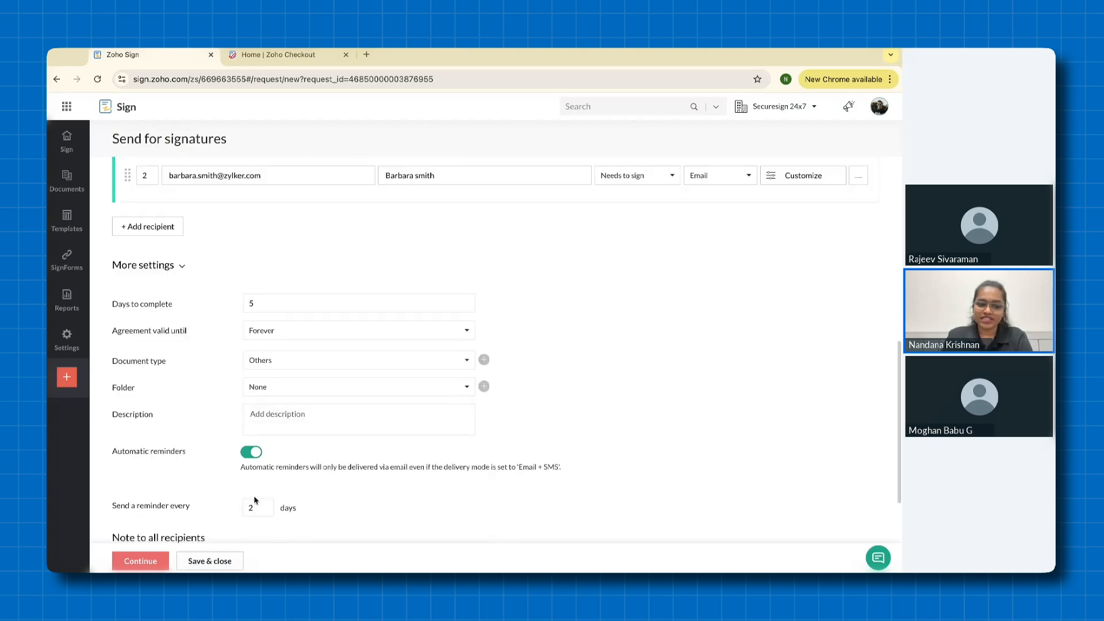
pyautogui.click(140, 562)
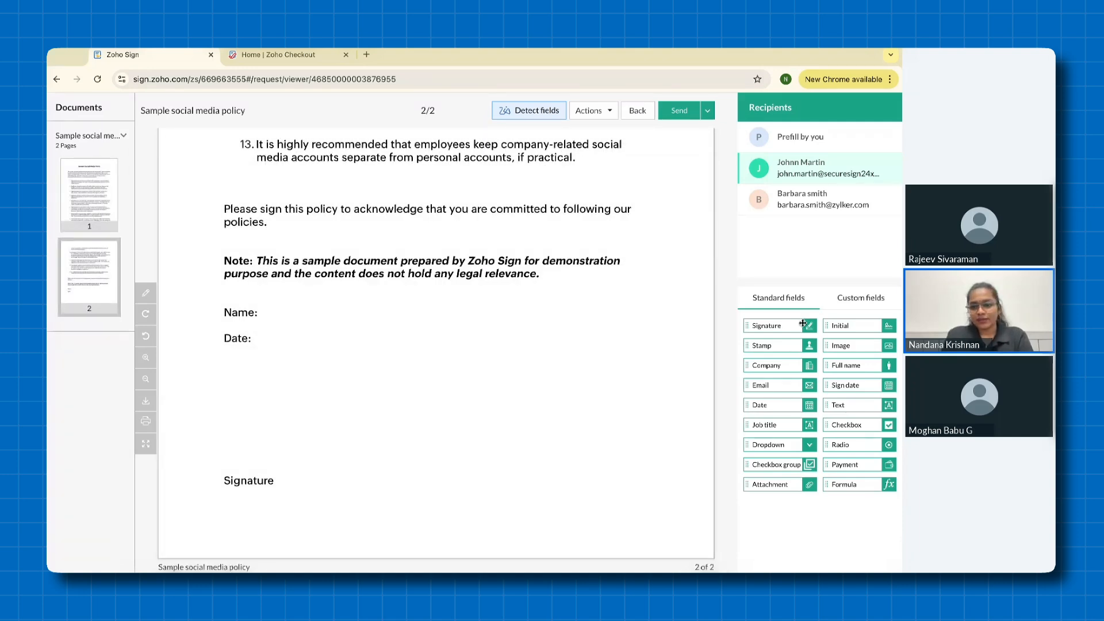
# Step: Place the first recipient's Signature field above the signature label, Sign date beside Date and Full name beside Name on page 2
pyautogui.moveTo(802, 324)
pyautogui.mouseDown()
pyautogui.moveTo(353, 365)
pyautogui.moveTo(330, 409)
pyautogui.moveTo(276, 442)
pyautogui.moveTo(276, 454)
pyautogui.mouseUp()
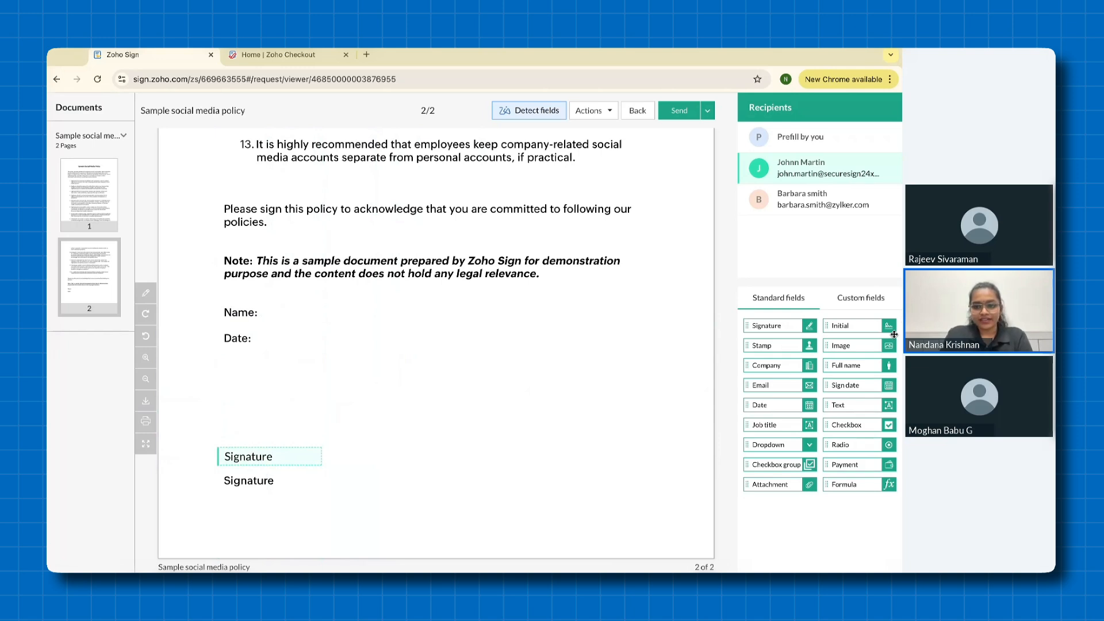
pyautogui.moveTo(845, 386); pyautogui.dragTo(271, 339)
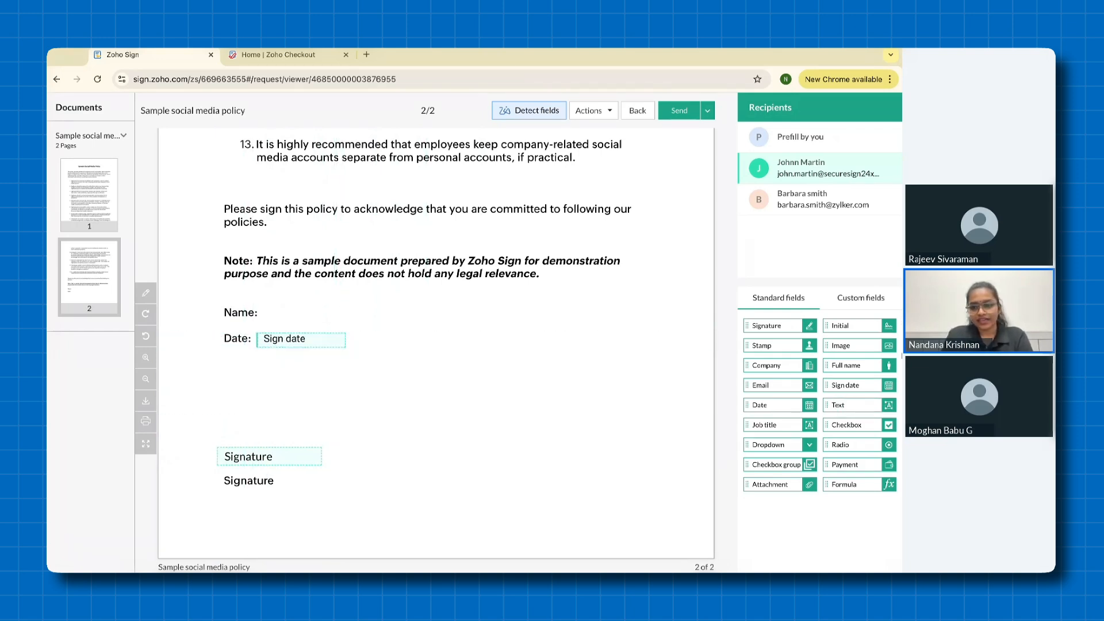
pyautogui.moveTo(851, 365); pyautogui.dragTo(303, 314)
# Step: For the second recipient, place Full name, Signature and Sign date fields across from the first recipient's matching fields on page 2
pyautogui.click(817, 199)
pyautogui.moveTo(842, 326)
pyautogui.mouseDown()
pyautogui.moveTo(857, 381)
pyautogui.moveTo(546, 313)
pyautogui.mouseUp()
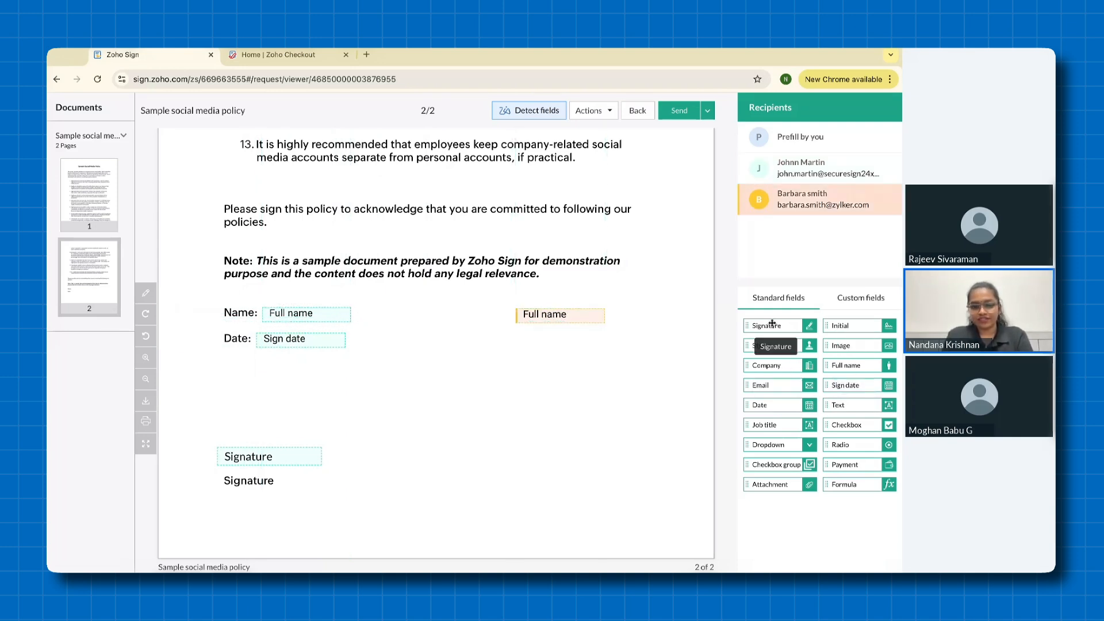
pyautogui.moveTo(773, 323); pyautogui.dragTo(537, 456)
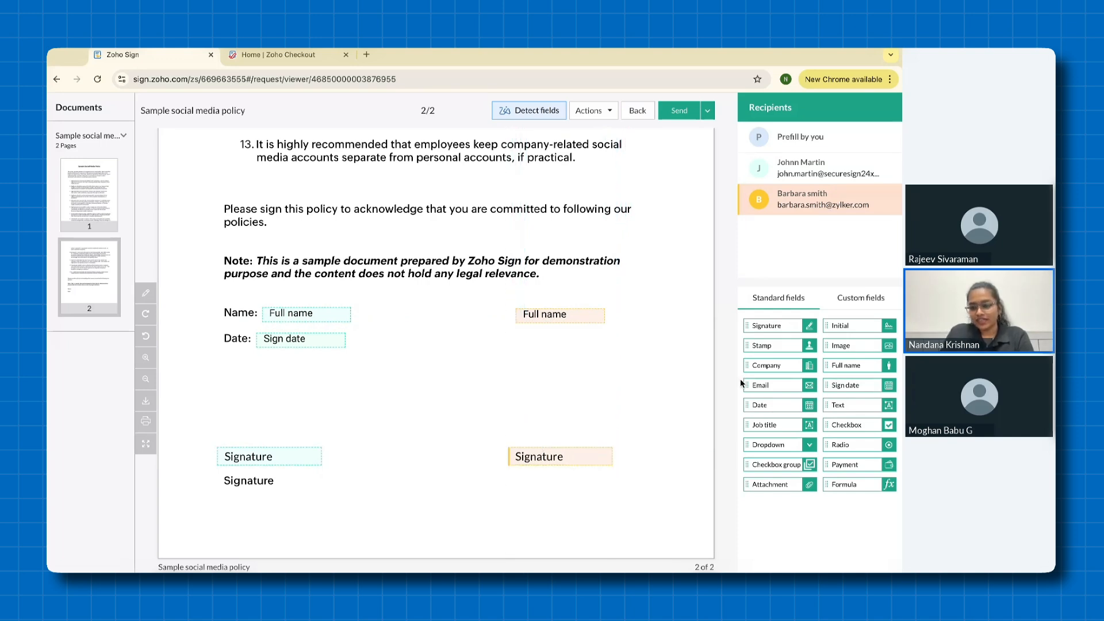
pyautogui.moveTo(838, 384); pyautogui.dragTo(540, 340)
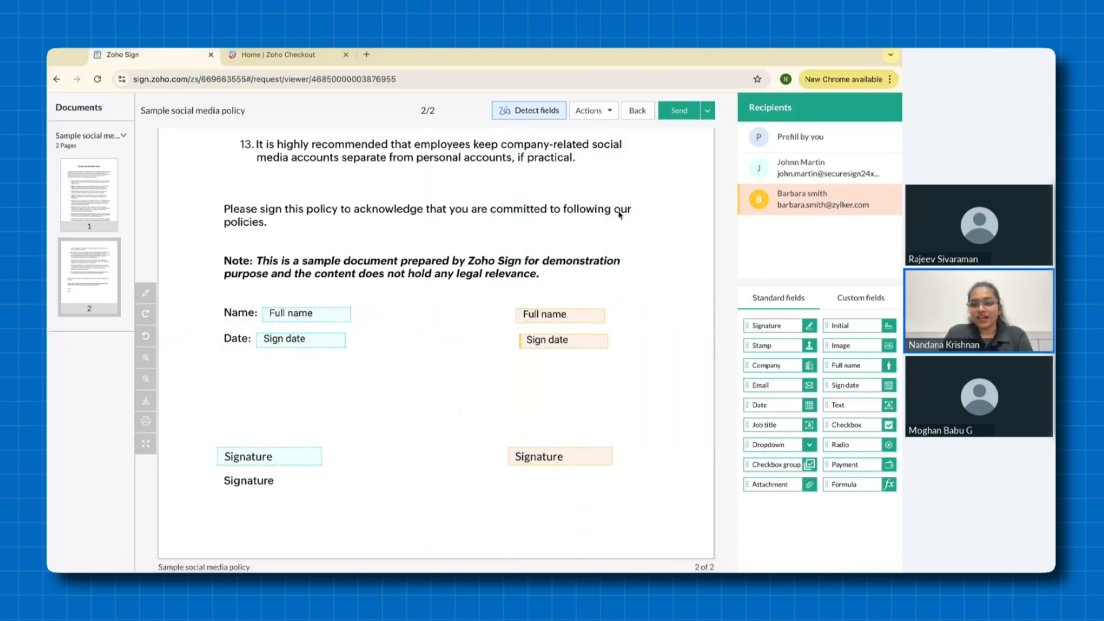
# Step: Send the social media policy with signing right after sending, and proceed from its document info to the KBA recipient authentication
pyautogui.click(666, 113)
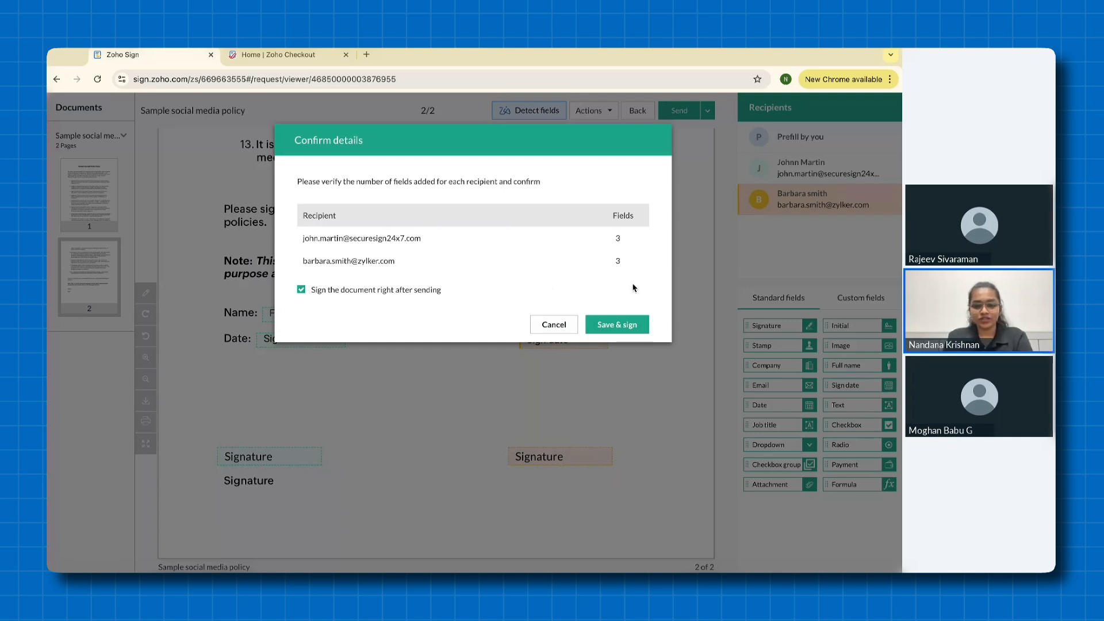
pyautogui.click(633, 327)
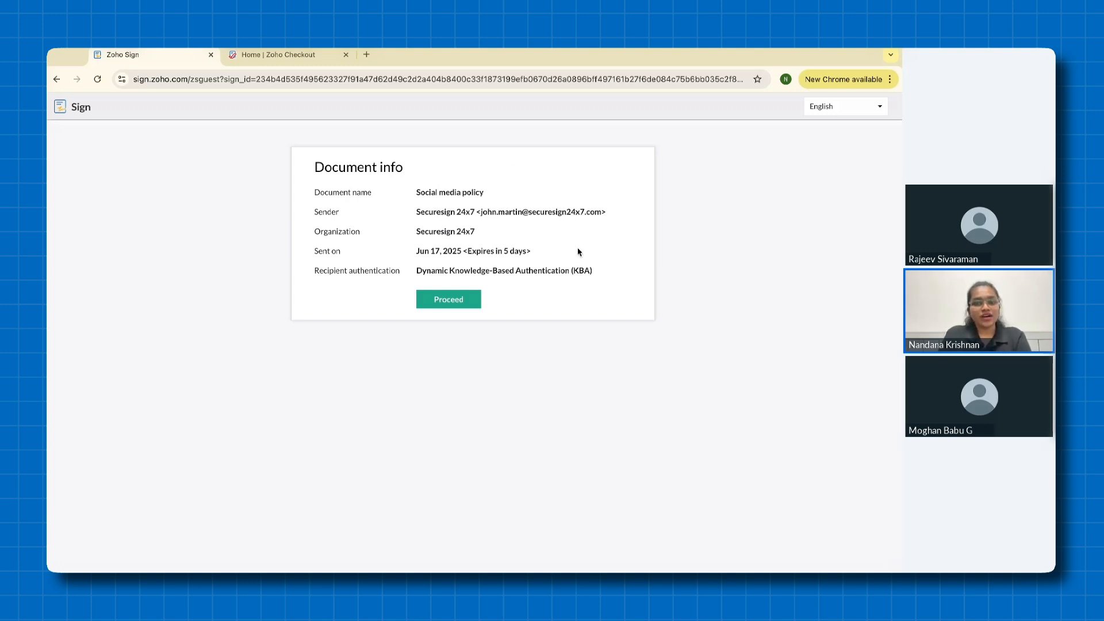
pyautogui.click(449, 300)
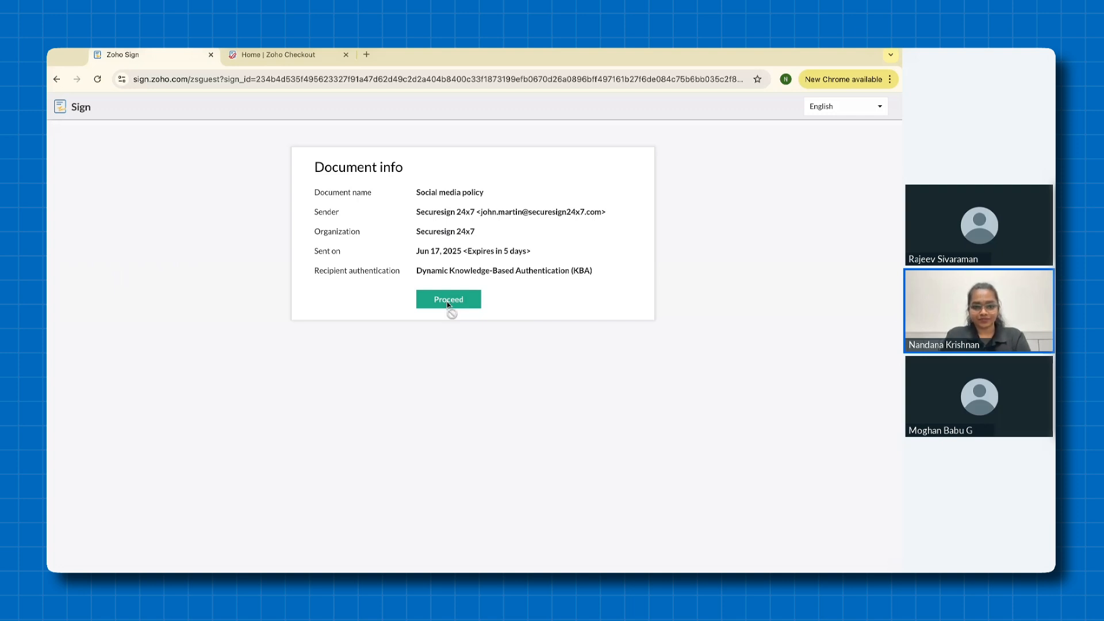